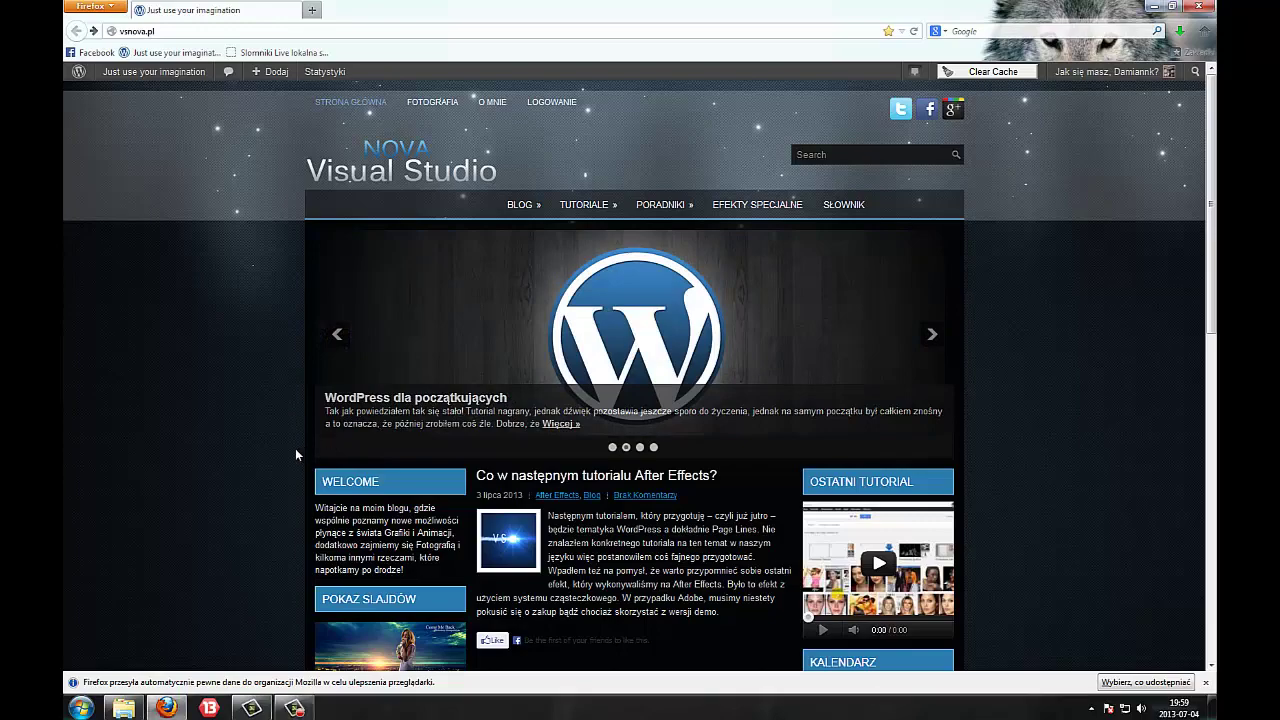
Look over the blog's home page and open the site's WordPress administration dashboard.
{"action": "scroll", "coordinate": [292, 450], "scroll_direction": "down", "scroll_amount": 6}
{"action": "scroll", "coordinate": [270, 456], "scroll_direction": "down", "scroll_amount": 2}
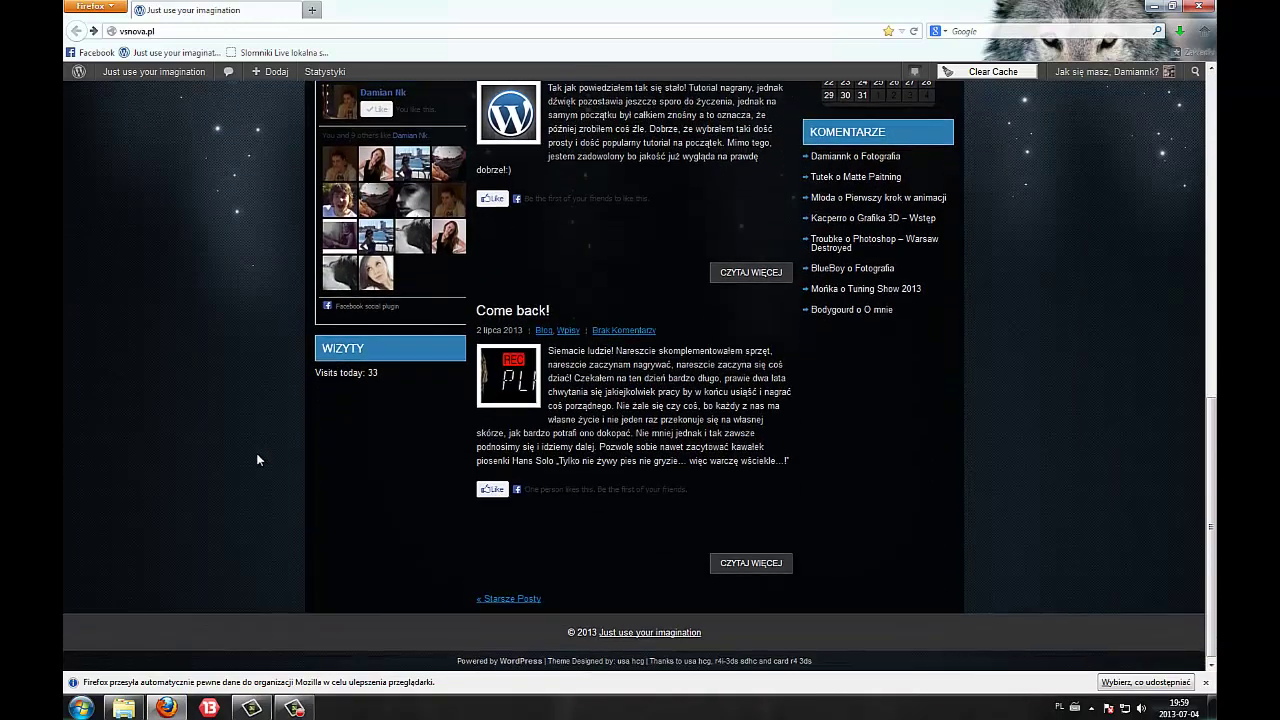
{"action": "scroll", "coordinate": [248, 455], "scroll_direction": "up", "scroll_amount": 9}
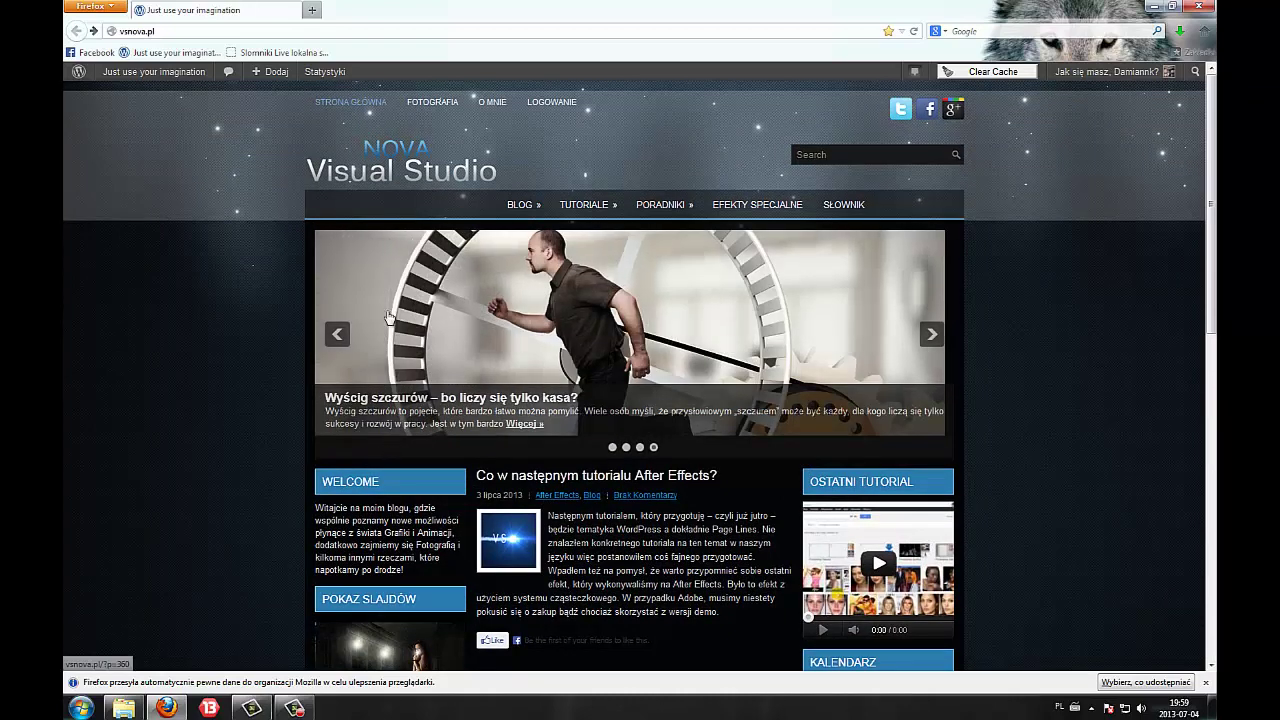
{"action": "left_click", "coordinate": [157, 93]}
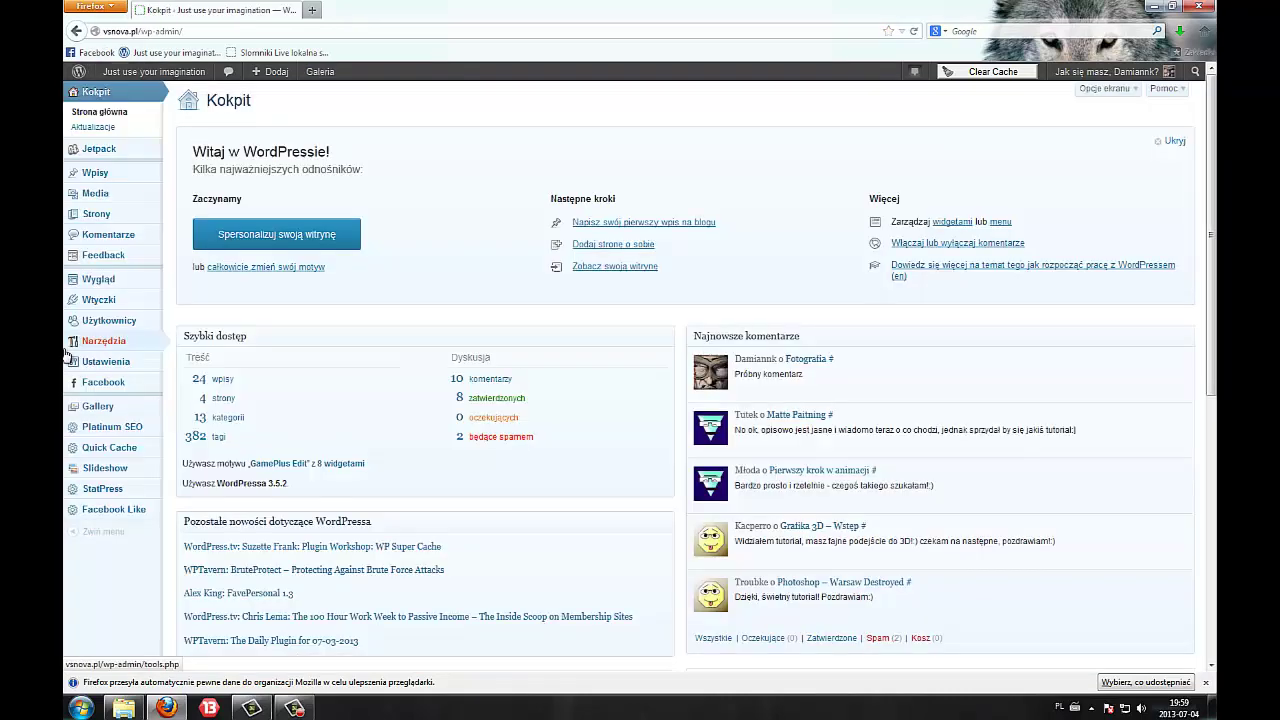
Open the theme installation page and search the available themes for "page lines".
{"action": "mouse_move", "coordinate": [74, 280]}
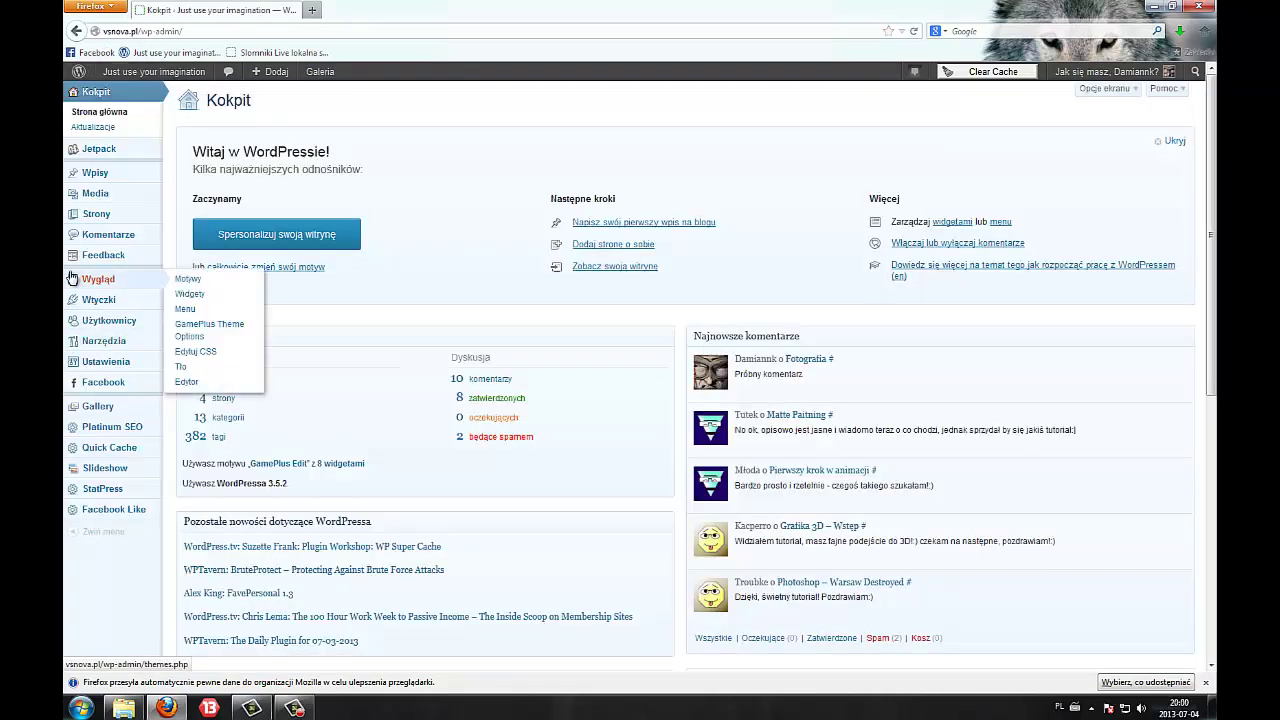
{"action": "left_click", "coordinate": [182, 287]}
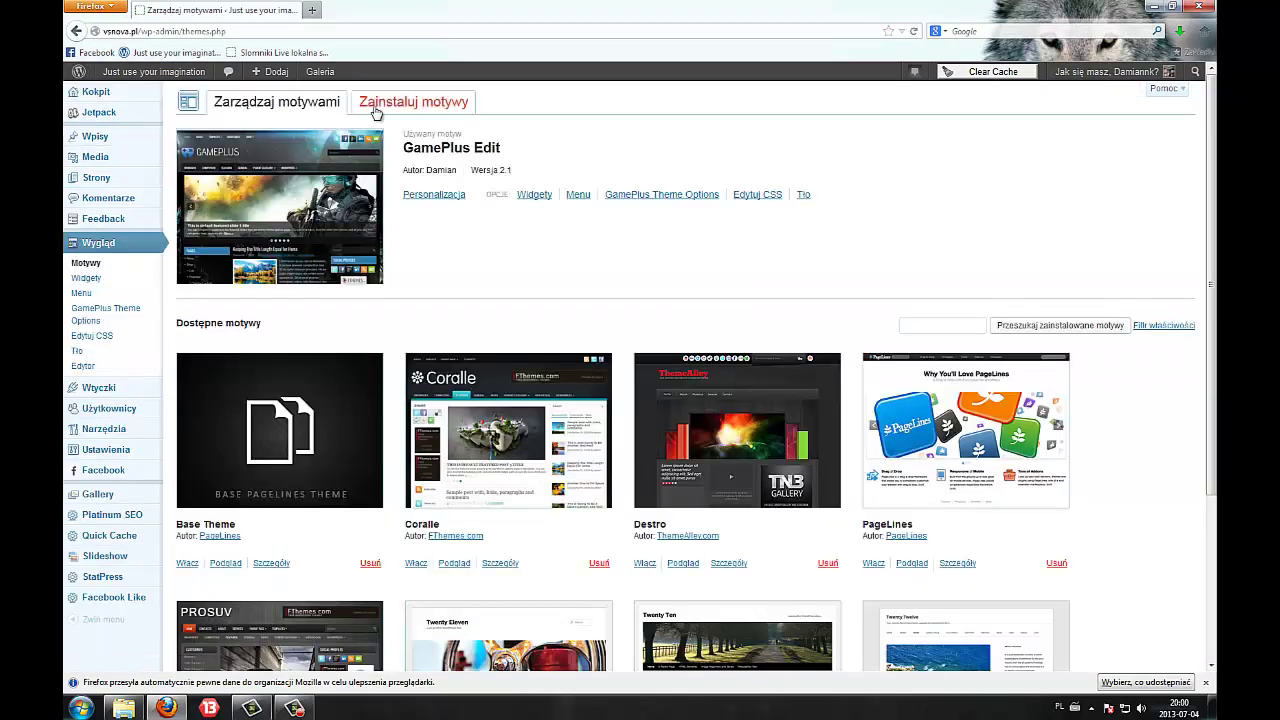
{"action": "left_click", "coordinate": [375, 112]}
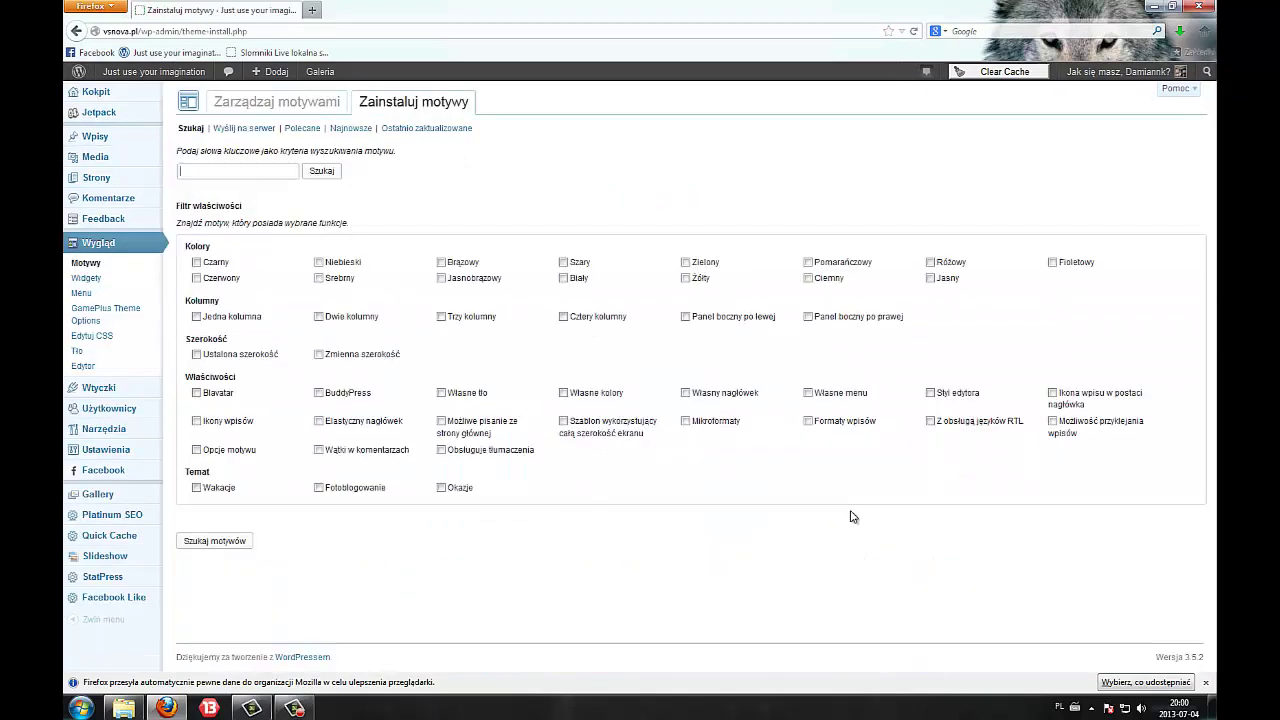
{"action": "left_click", "coordinate": [273, 169]}
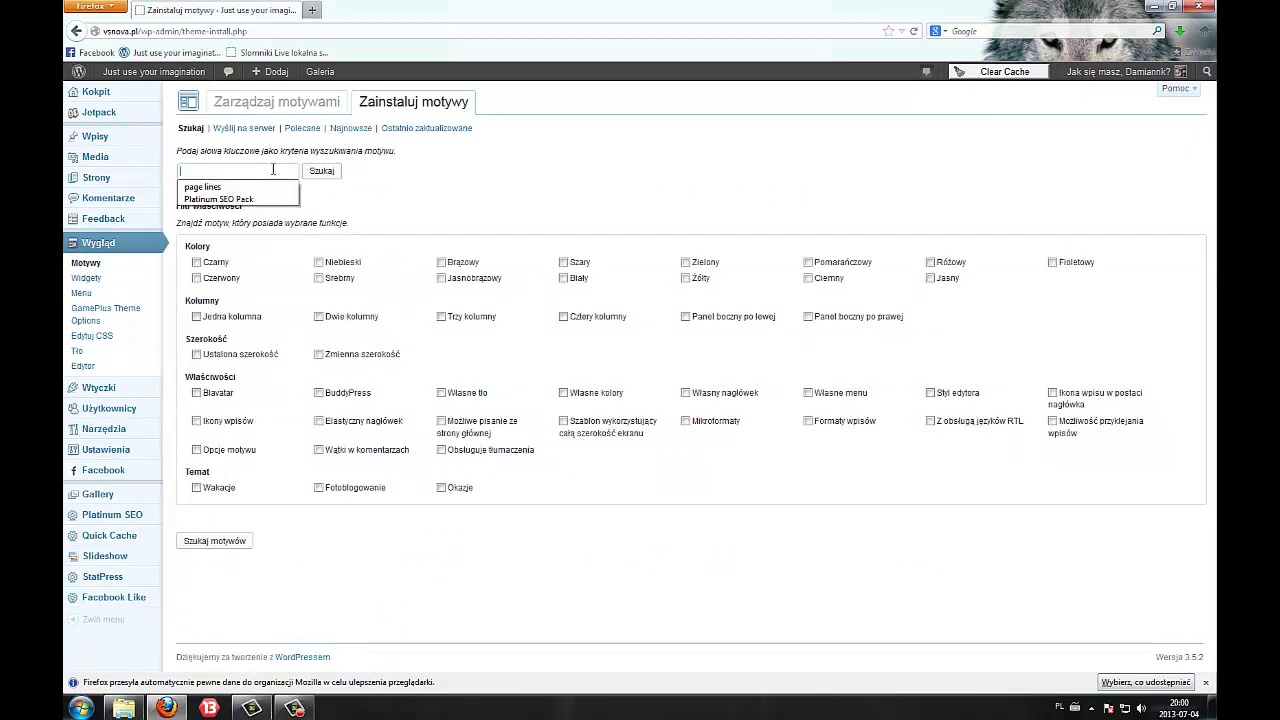
{"action": "type", "text": "page l"}
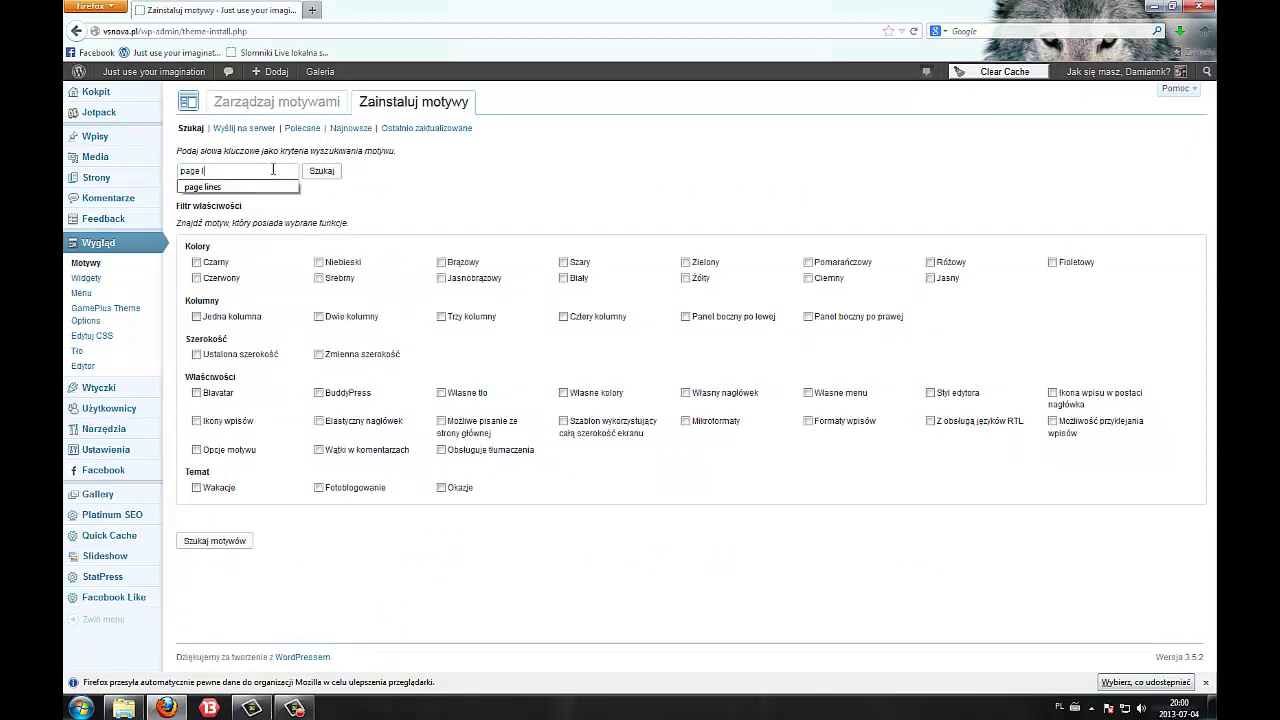
{"action": "type", "text": "ines"}
{"action": "left_click", "coordinate": [316, 174]}
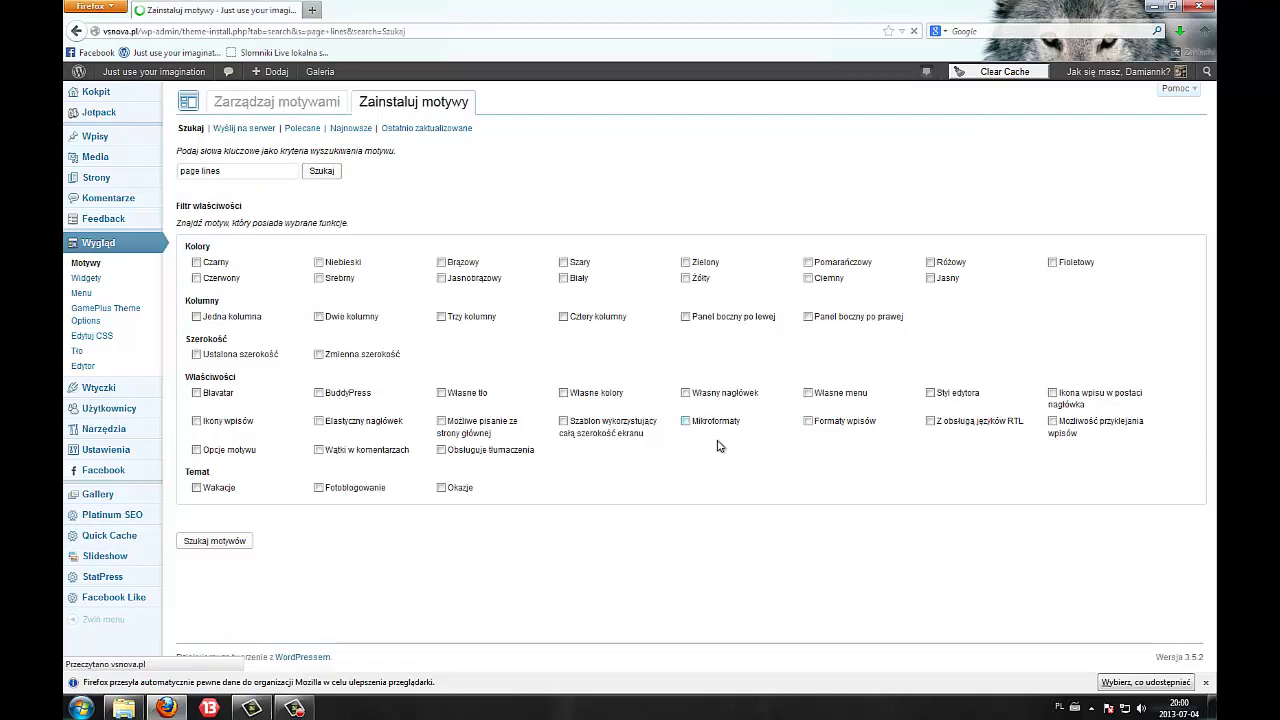
Find the PageLines theme in the search results and check whether it is installed.
{"action": "scroll", "coordinate": [840, 292], "scroll_direction": "down", "scroll_amount": 6}
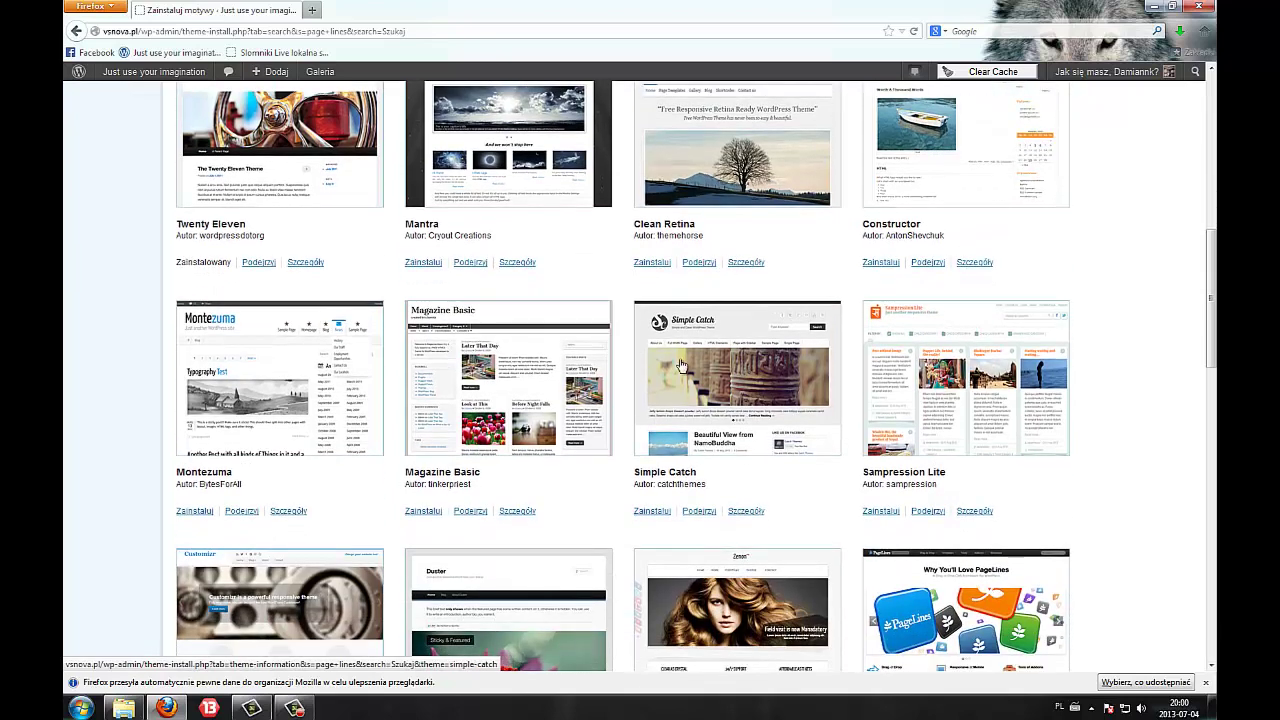
{"action": "scroll", "coordinate": [684, 366], "scroll_direction": "down", "scroll_amount": 3}
{"action": "scroll", "coordinate": [958, 292], "scroll_direction": "down", "scroll_amount": 5}
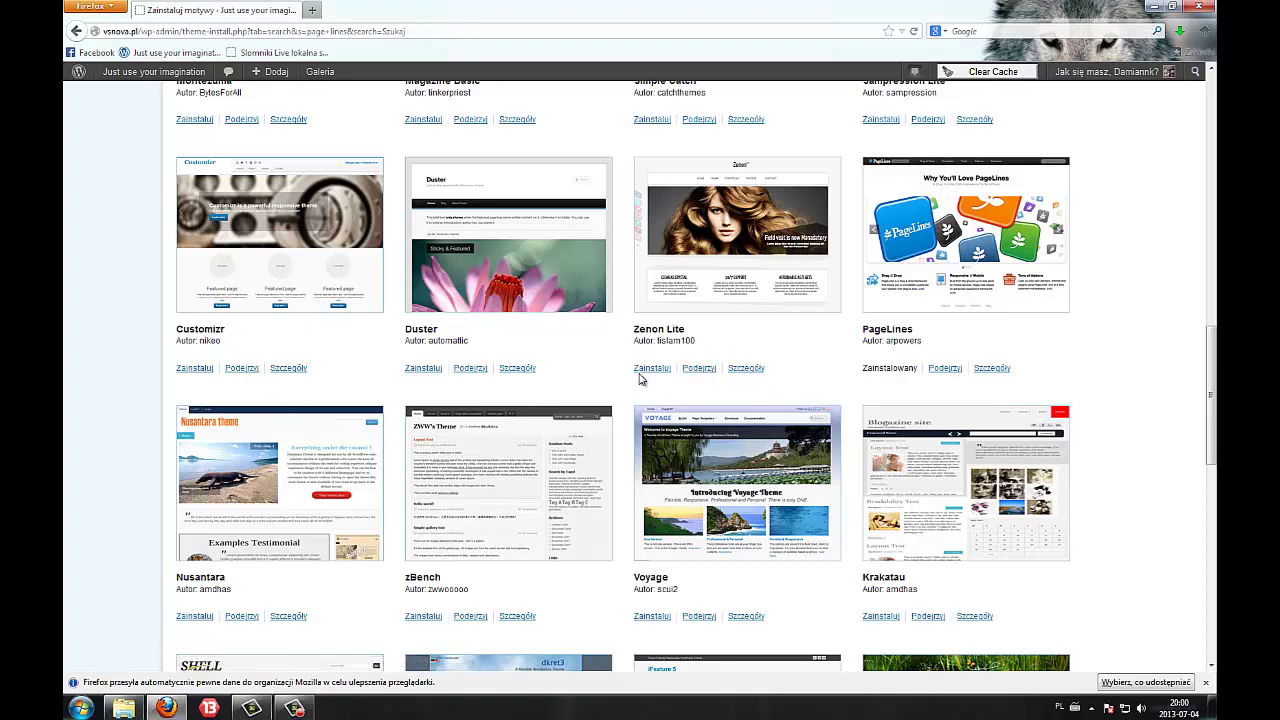
{"action": "double_click", "coordinate": [889, 368]}
{"action": "left_click", "coordinate": [873, 389]}
Return to the installed themes and activate the PageLines theme.
{"action": "scroll", "coordinate": [873, 389], "scroll_direction": "up", "scroll_amount": 10}
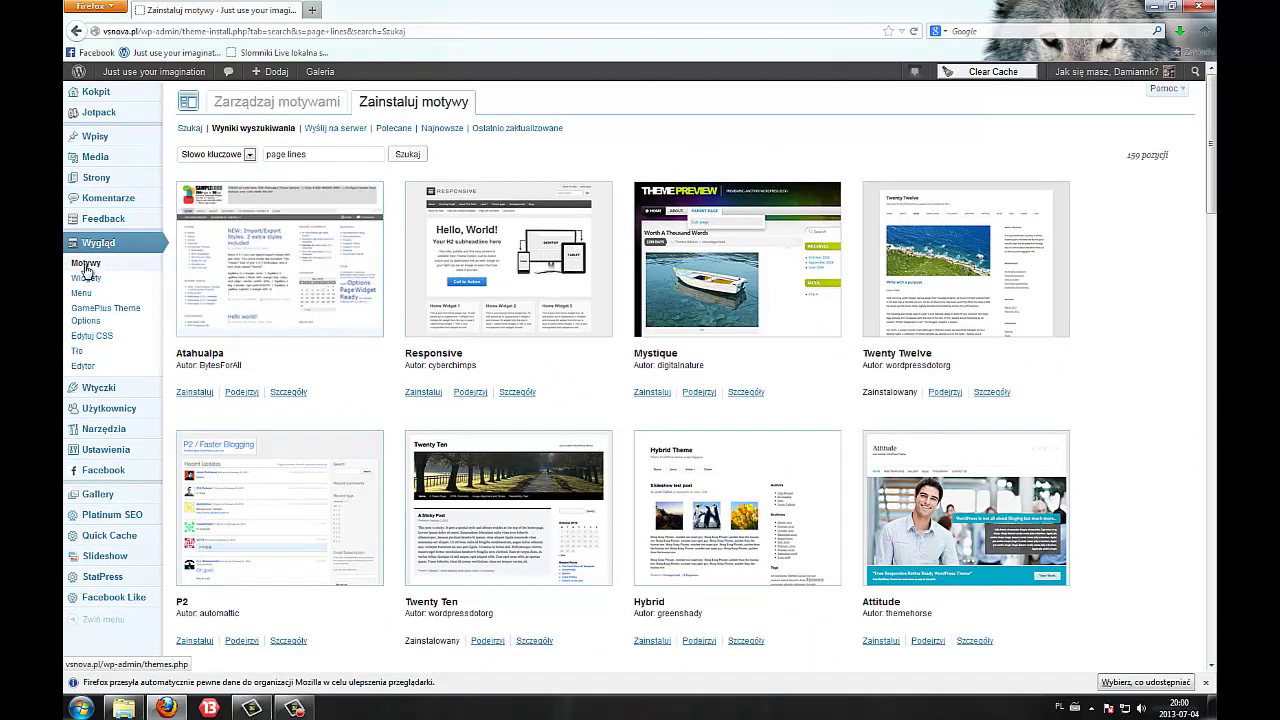
{"action": "left_click", "coordinate": [86, 268]}
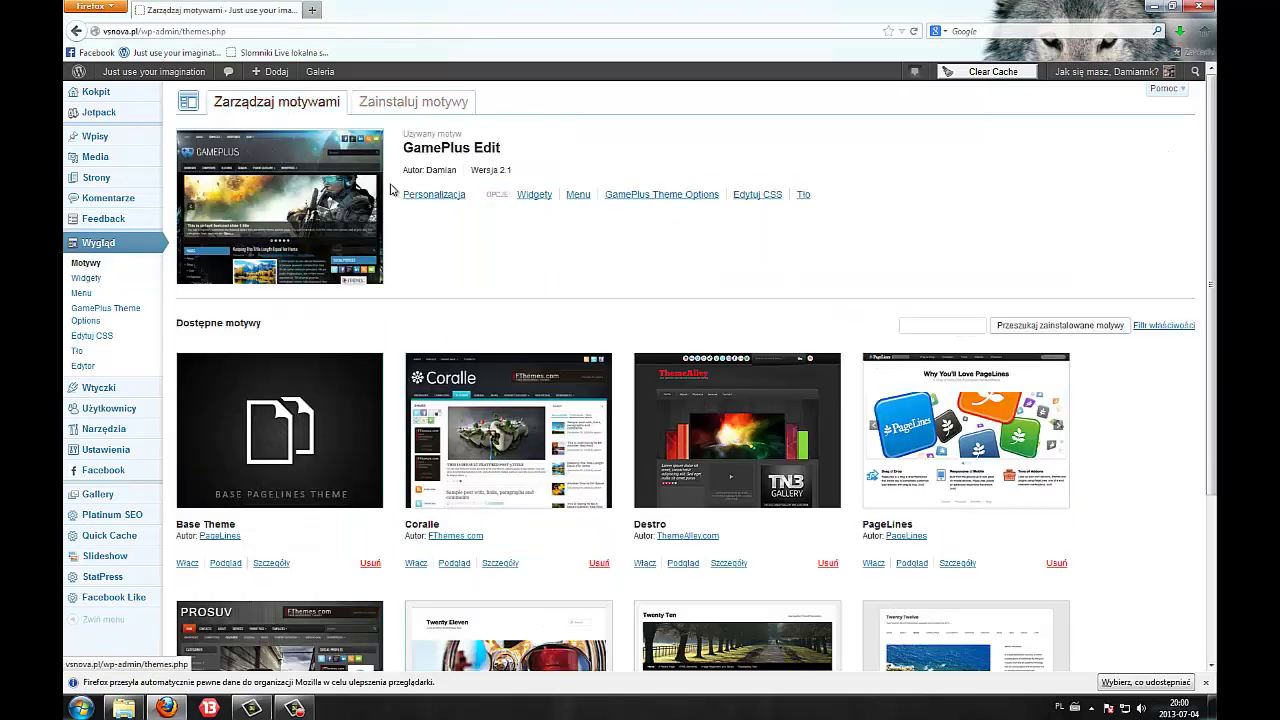
{"action": "scroll", "coordinate": [522, 390], "scroll_direction": "down", "scroll_amount": 3}
{"action": "left_click", "coordinate": [872, 343]}
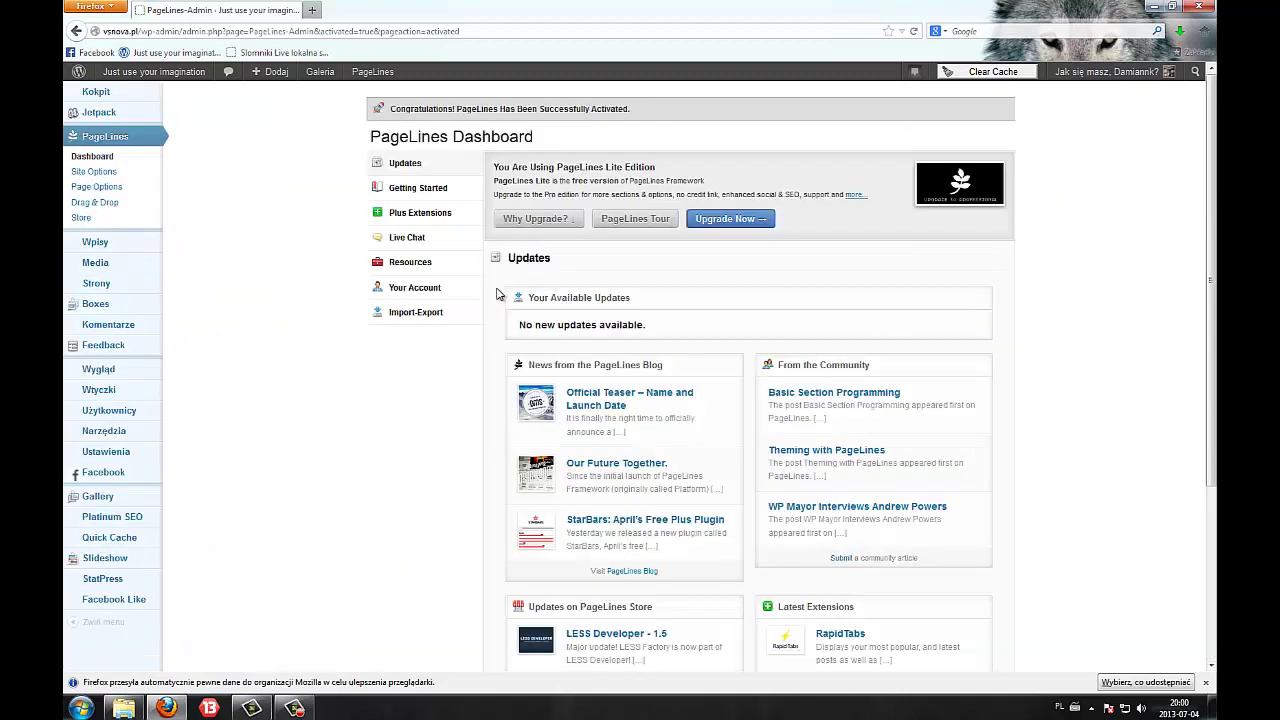
Open the public site in a new browser tab and examine its home page with the PageLines theme applied.
{"action": "mouse_move", "coordinate": [127, 390]}
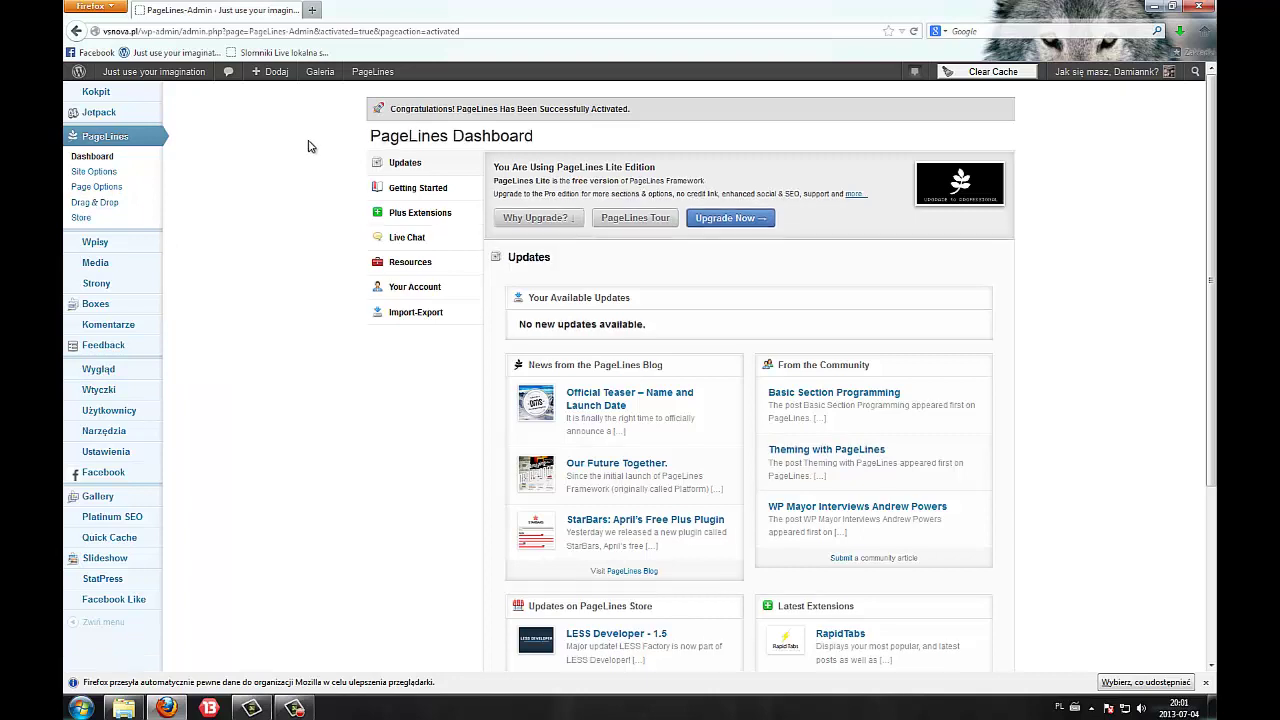
{"action": "mouse_move", "coordinate": [160, 72]}
{"action": "left_click", "coordinate": [172, 98]}
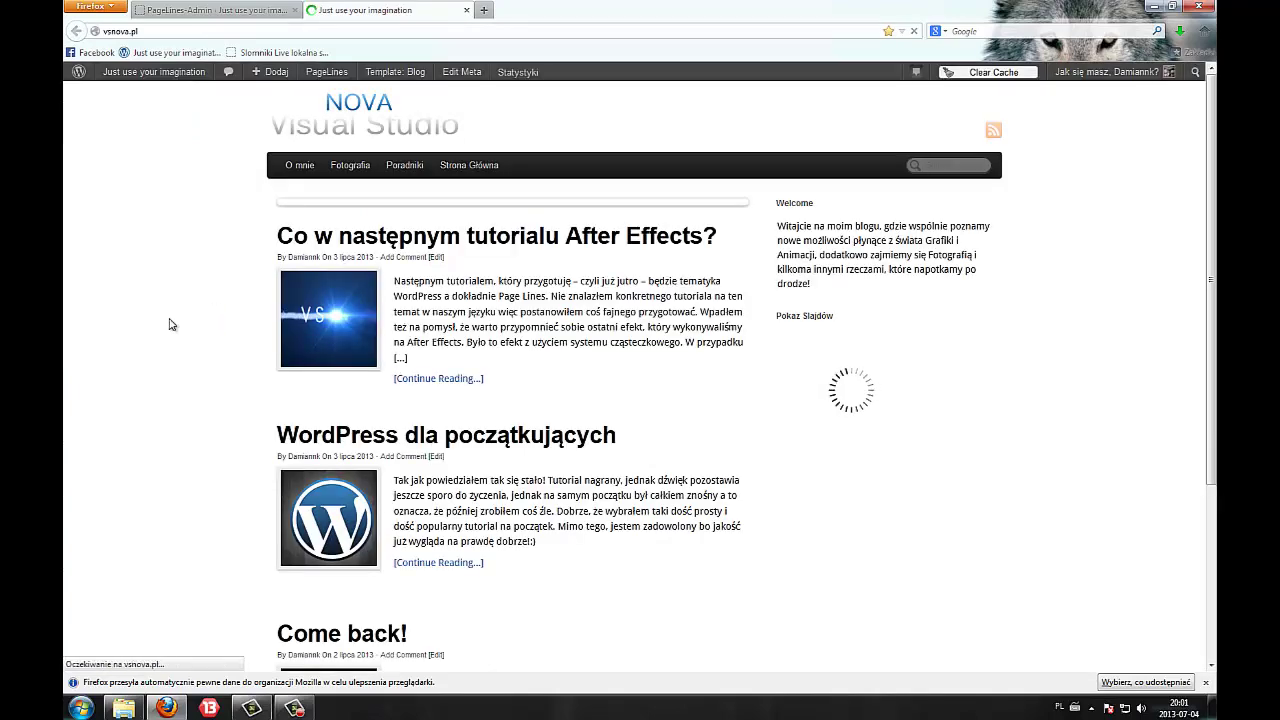
{"action": "scroll", "coordinate": [170, 324], "scroll_direction": "down", "scroll_amount": 1}
{"action": "scroll", "coordinate": [170, 324], "scroll_direction": "down", "scroll_amount": 3}
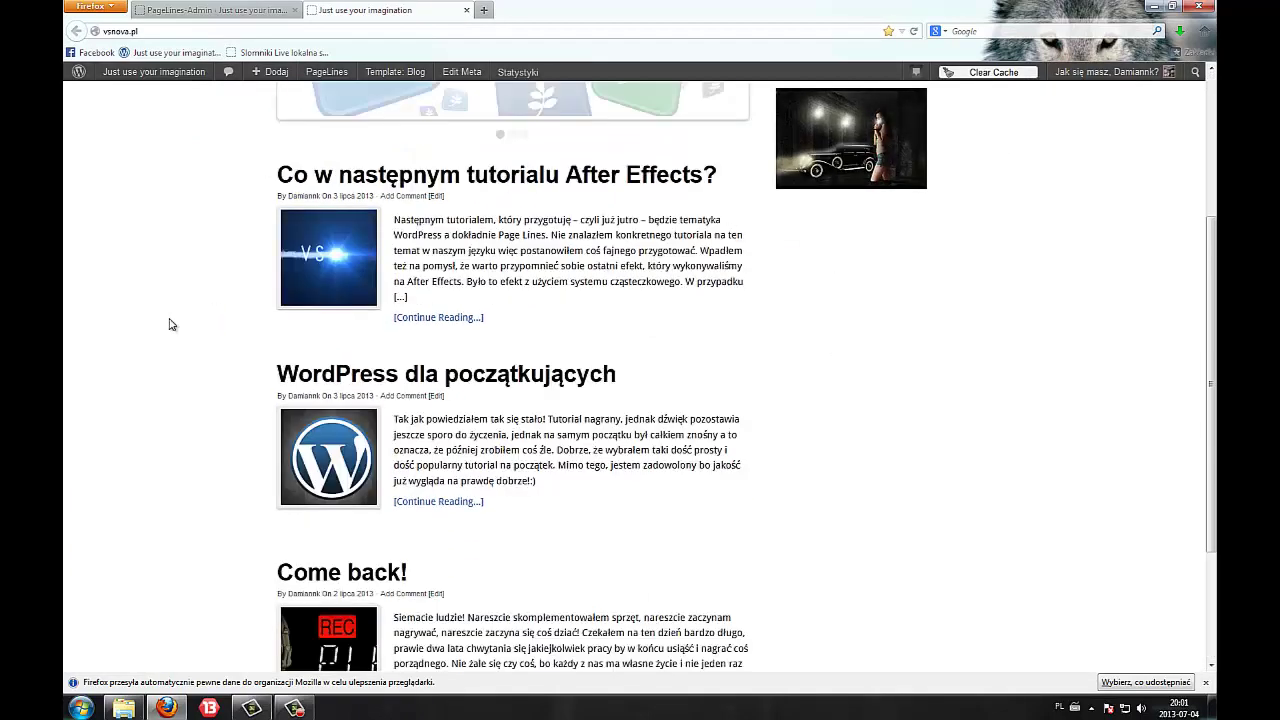
{"action": "scroll", "coordinate": [142, 305], "scroll_direction": "up", "scroll_amount": 1}
{"action": "scroll", "coordinate": [142, 305], "scroll_direction": "up", "scroll_amount": 4}
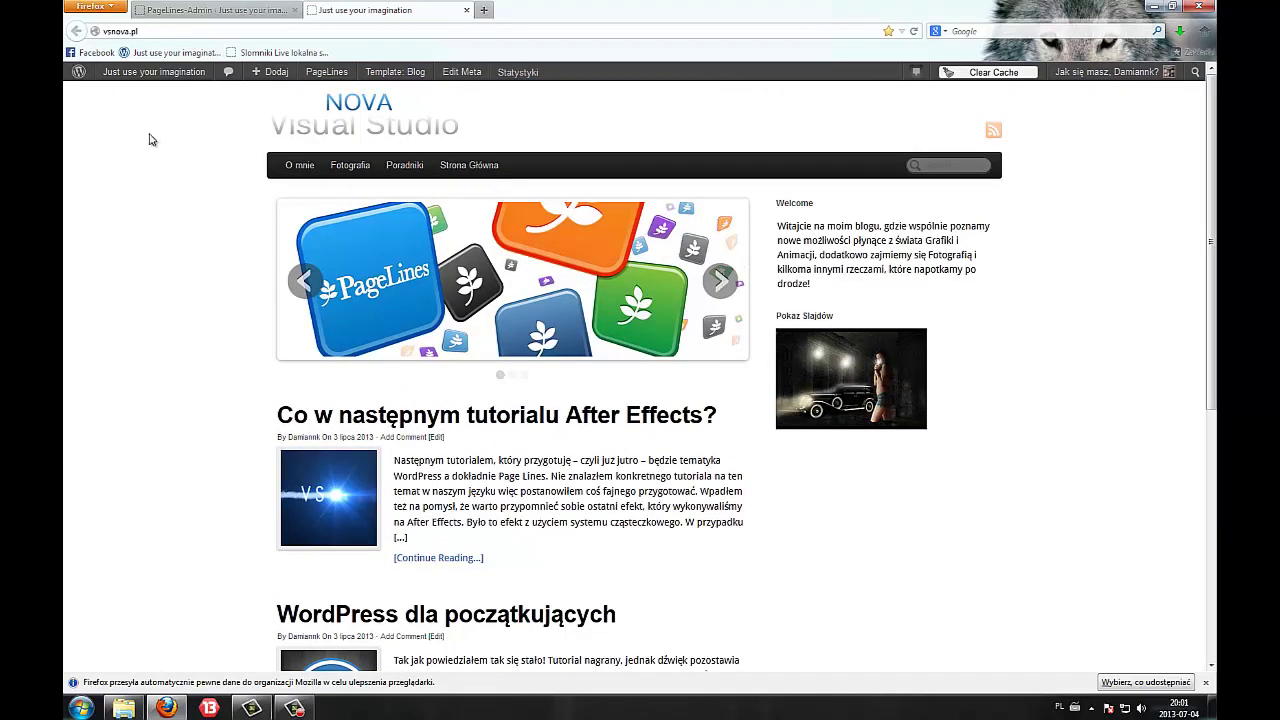
{"action": "scroll", "coordinate": [250, 279], "scroll_direction": "down", "scroll_amount": 5}
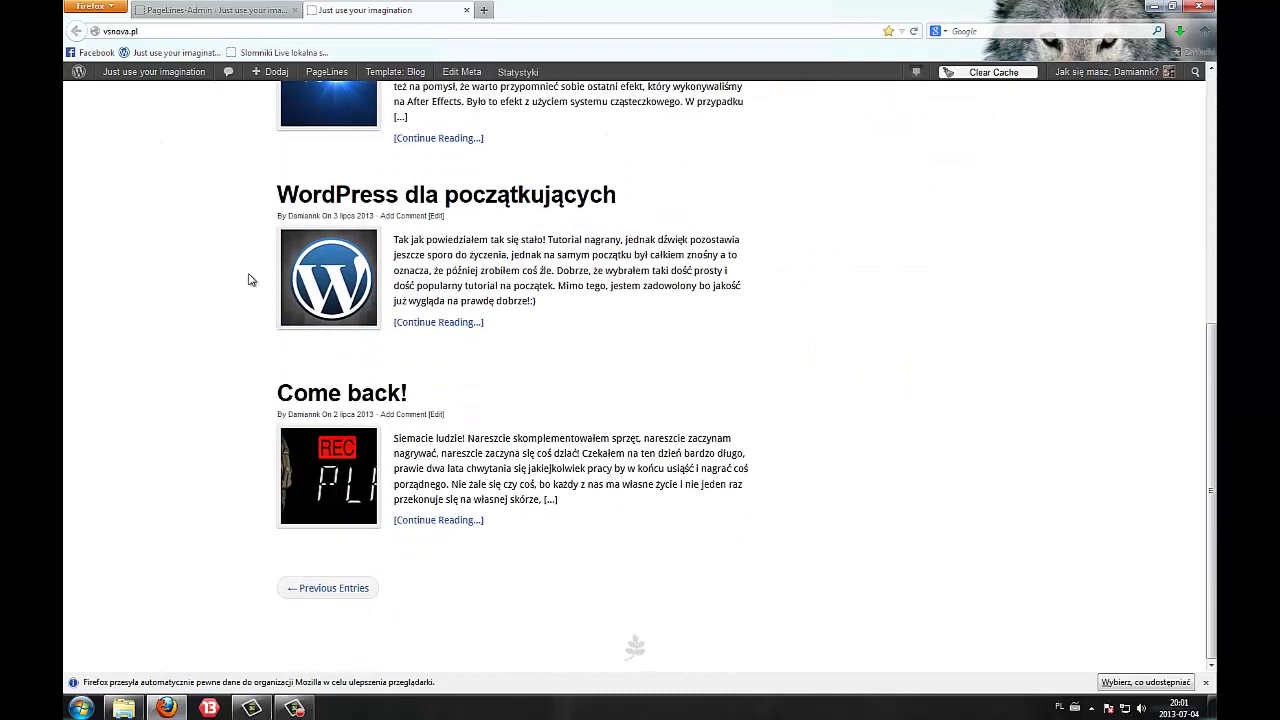
{"action": "scroll", "coordinate": [660, 535], "scroll_direction": "up", "scroll_amount": 6}
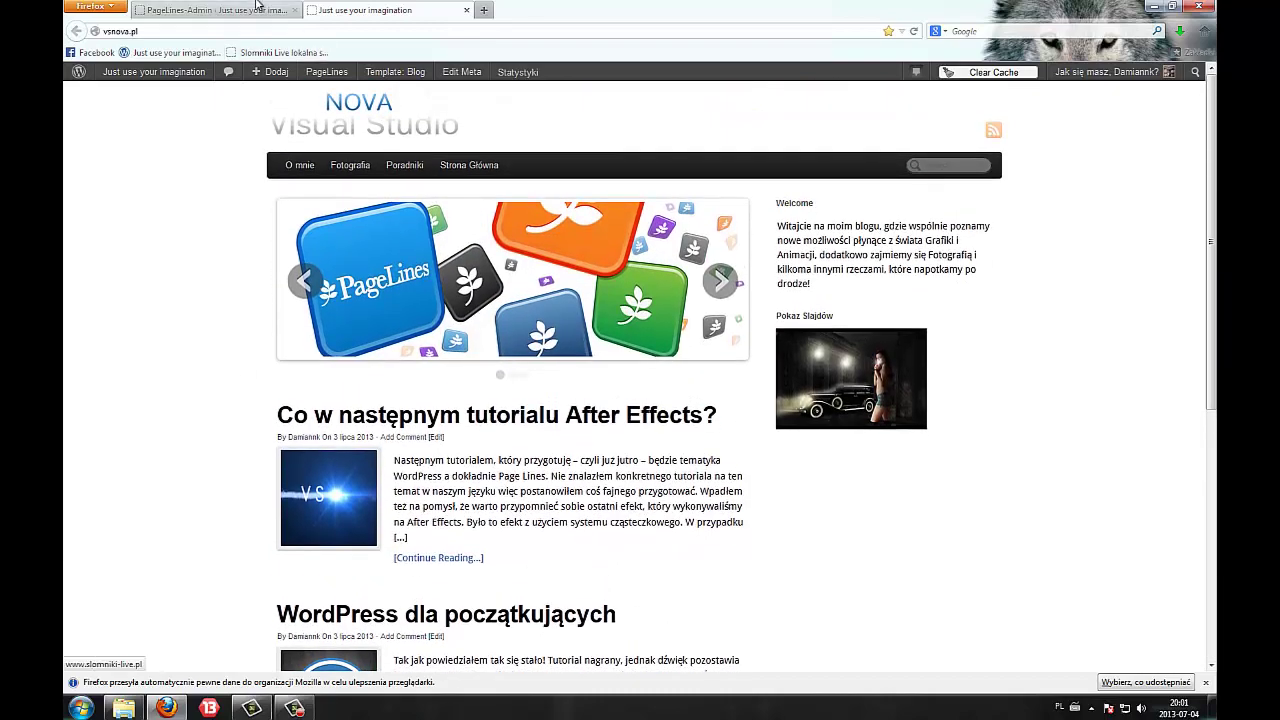
Return to the PageLines admin page and look over the dashboard's Updates section.
{"action": "left_click", "coordinate": [255, 6]}
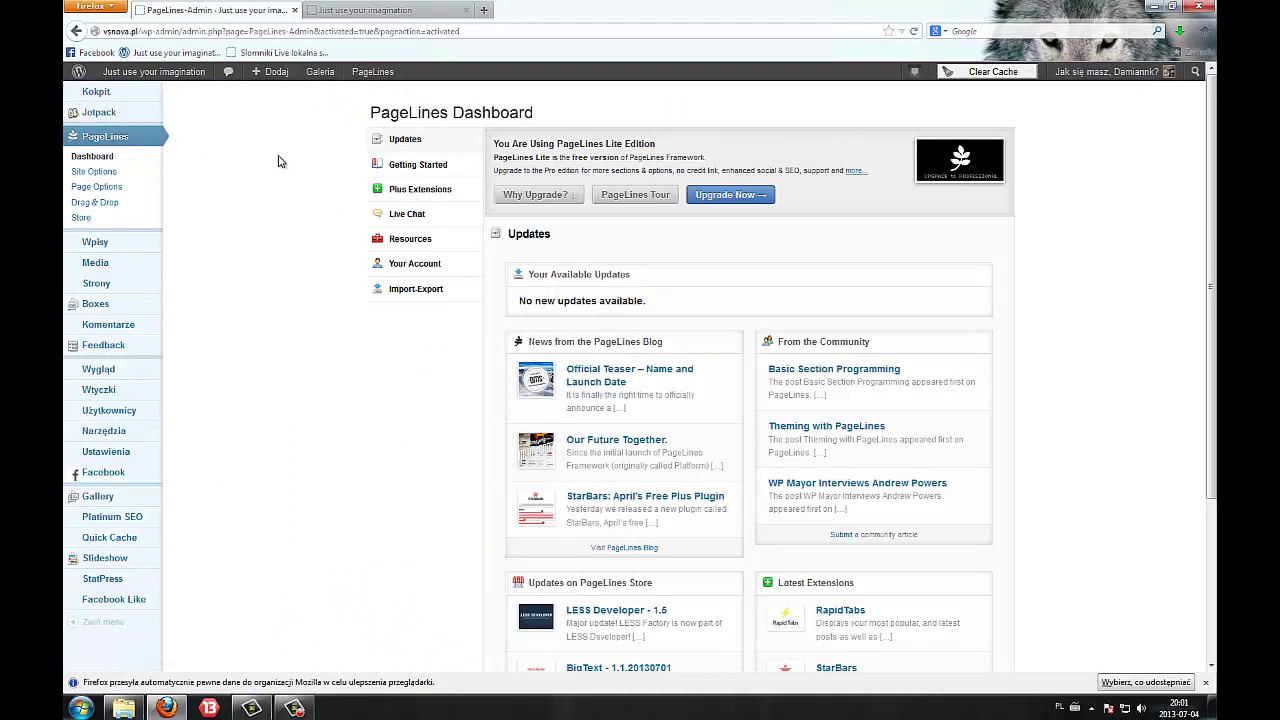
{"action": "scroll", "coordinate": [130, 443], "scroll_direction": "down", "scroll_amount": 4}
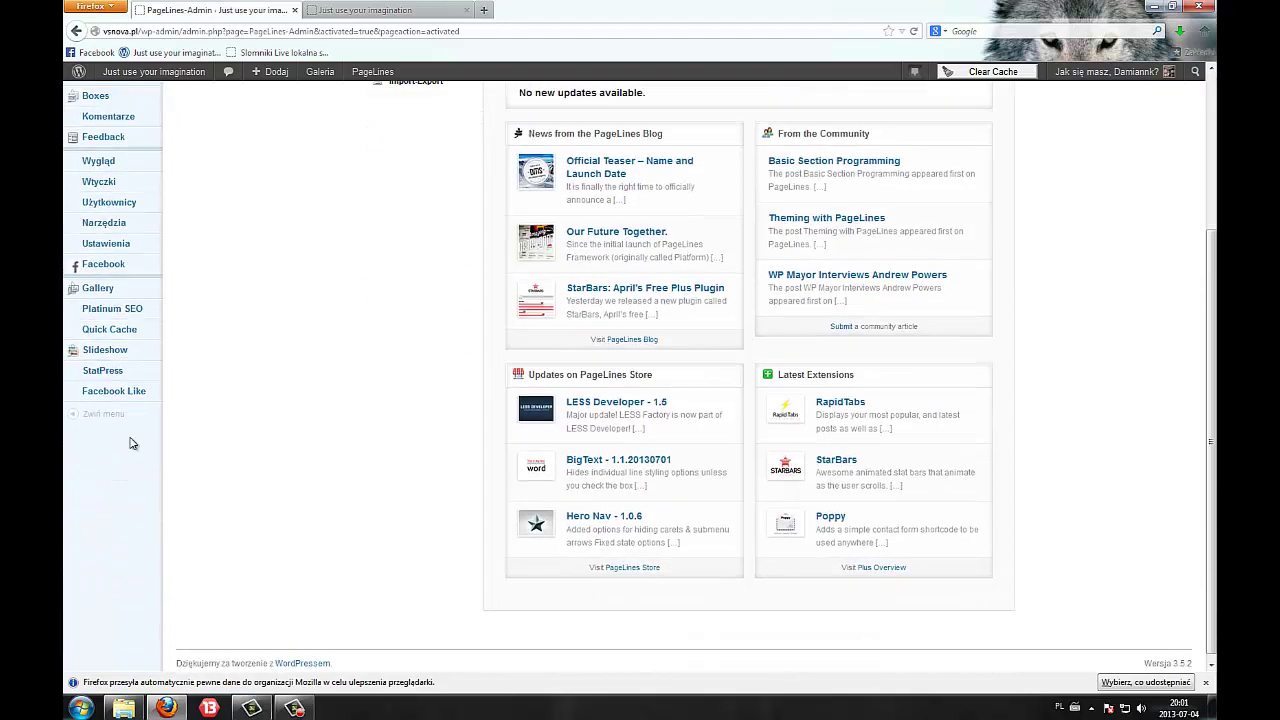
{"action": "scroll", "coordinate": [209, 463], "scroll_direction": "up", "scroll_amount": 4}
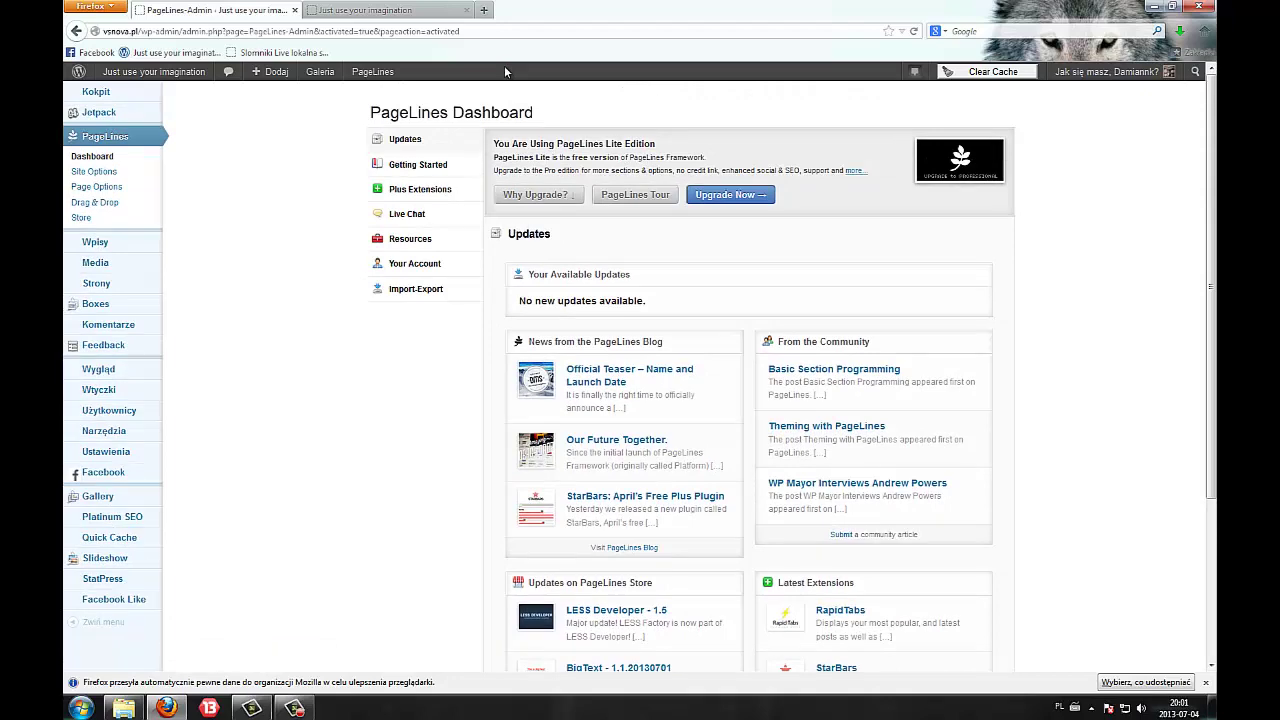
{"action": "scroll", "coordinate": [320, 270], "scroll_direction": "down", "scroll_amount": 4}
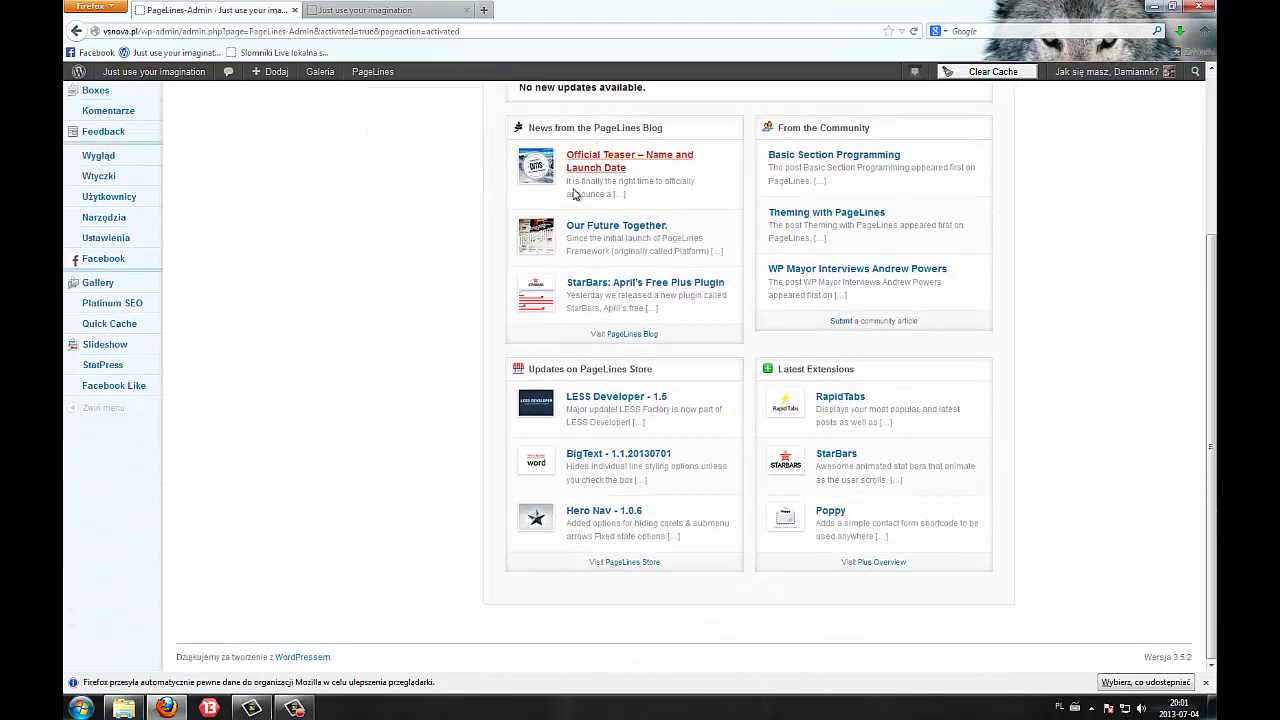
{"action": "scroll", "coordinate": [458, 335], "scroll_direction": "up", "scroll_amount": 4}
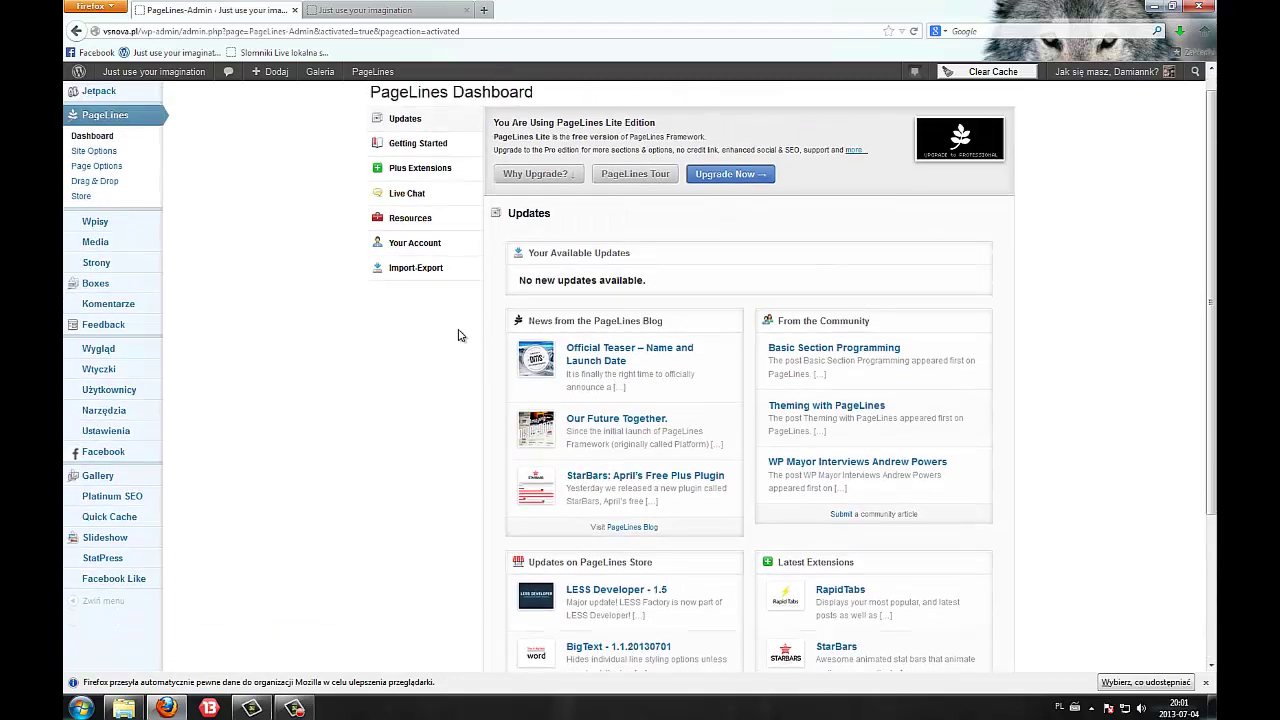
Open the Getting Started section of the PageLines dashboard and examine its tips, video and core plugin list.
{"action": "left_click", "coordinate": [398, 163]}
{"action": "scroll", "coordinate": [356, 288], "scroll_direction": "down", "scroll_amount": 4}
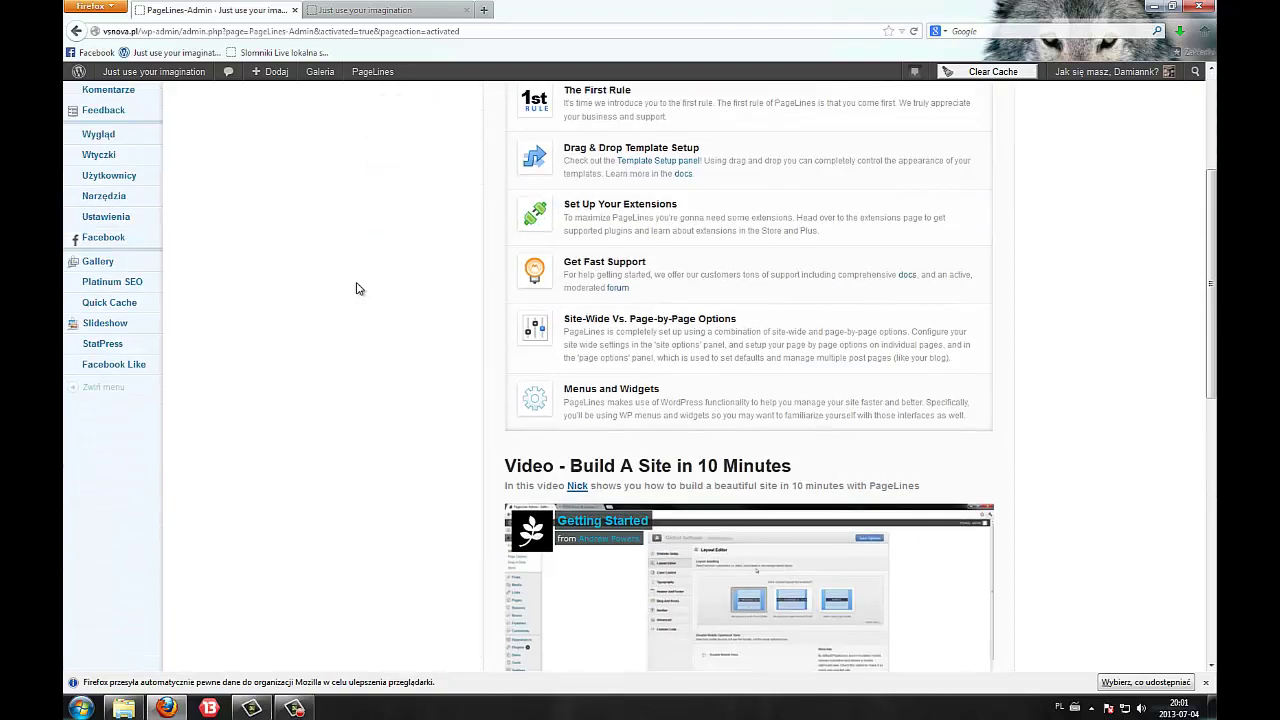
{"action": "scroll", "coordinate": [357, 287], "scroll_direction": "down", "scroll_amount": 8}
{"action": "scroll", "coordinate": [357, 287], "scroll_direction": "up", "scroll_amount": 5}
{"action": "scroll", "coordinate": [357, 287], "scroll_direction": "down", "scroll_amount": 9}
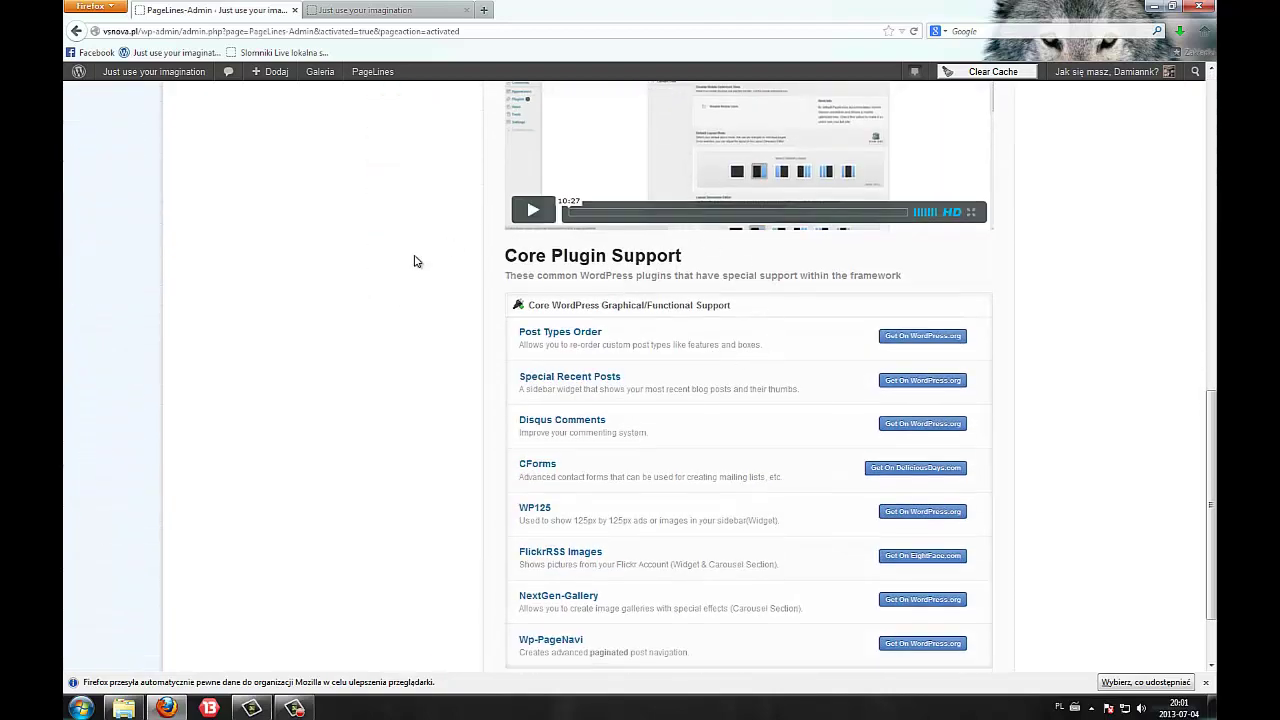
{"action": "scroll", "coordinate": [416, 261], "scroll_direction": "up", "scroll_amount": 4}
{"action": "scroll", "coordinate": [490, 258], "scroll_direction": "down", "scroll_amount": 3}
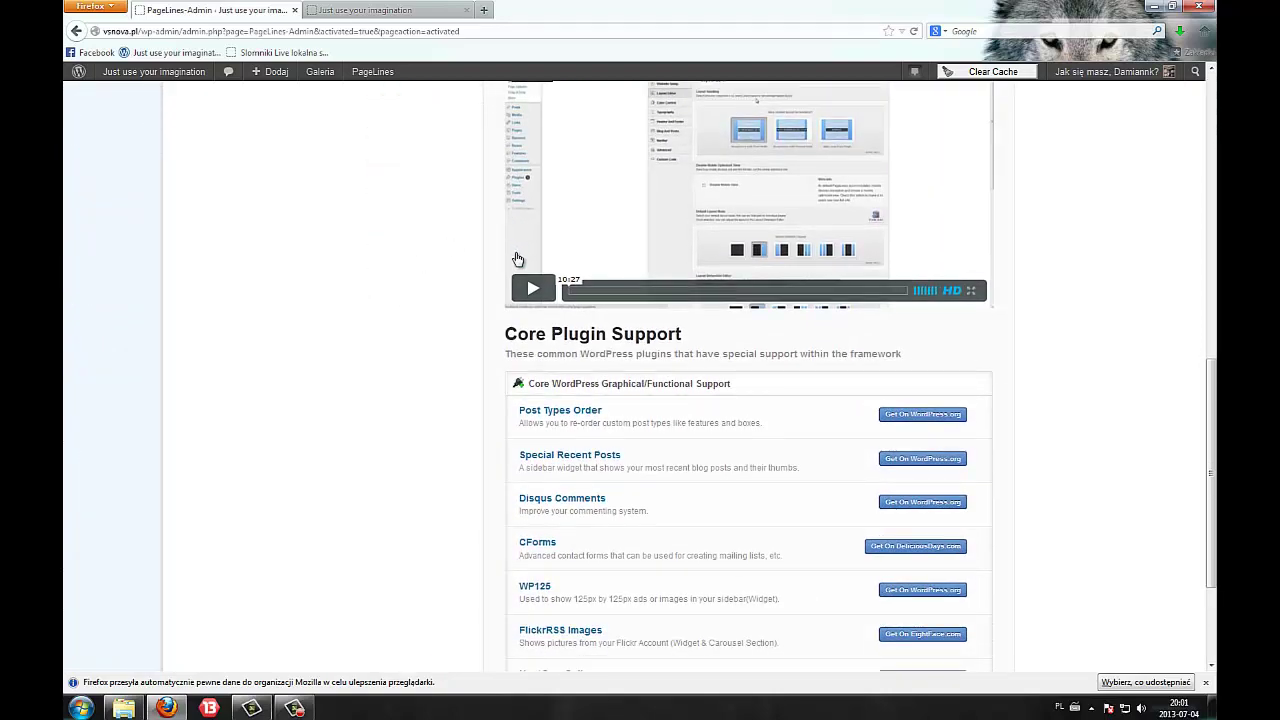
{"action": "scroll", "coordinate": [510, 255], "scroll_direction": "down", "scroll_amount": 3}
{"action": "scroll", "coordinate": [504, 257], "scroll_direction": "up", "scroll_amount": 6}
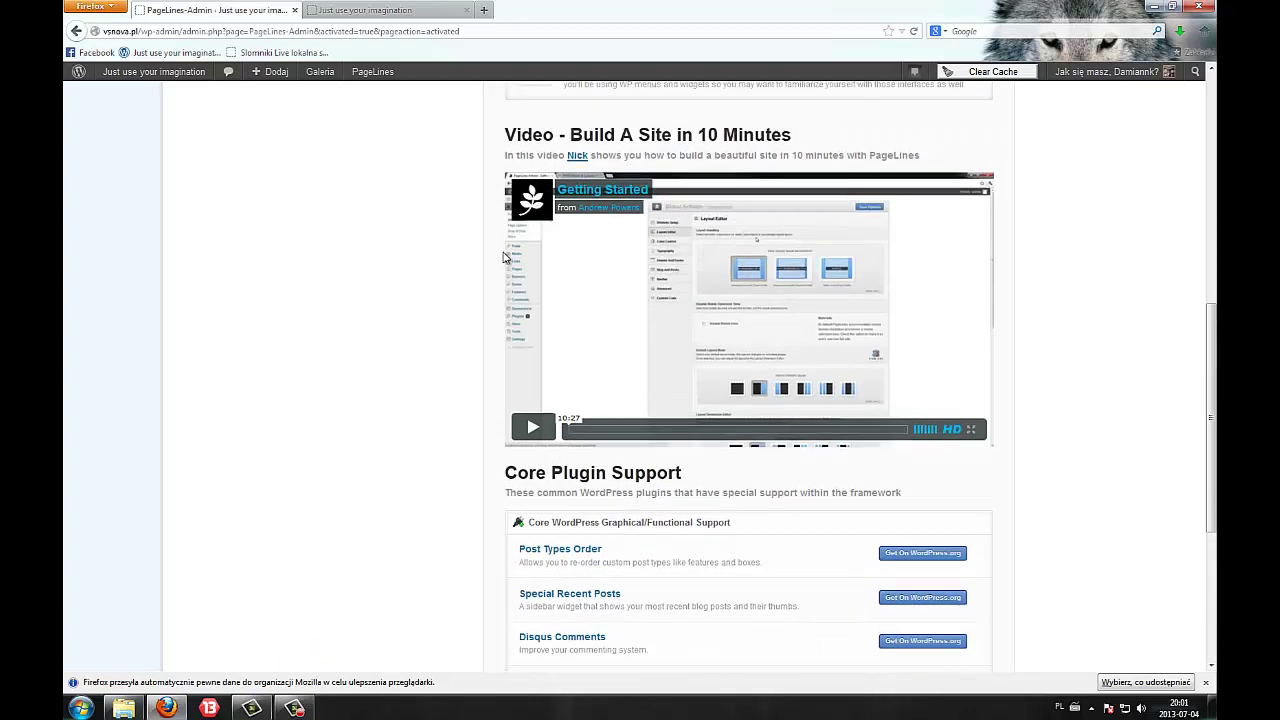
{"action": "scroll", "coordinate": [504, 257], "scroll_direction": "up", "scroll_amount": 8}
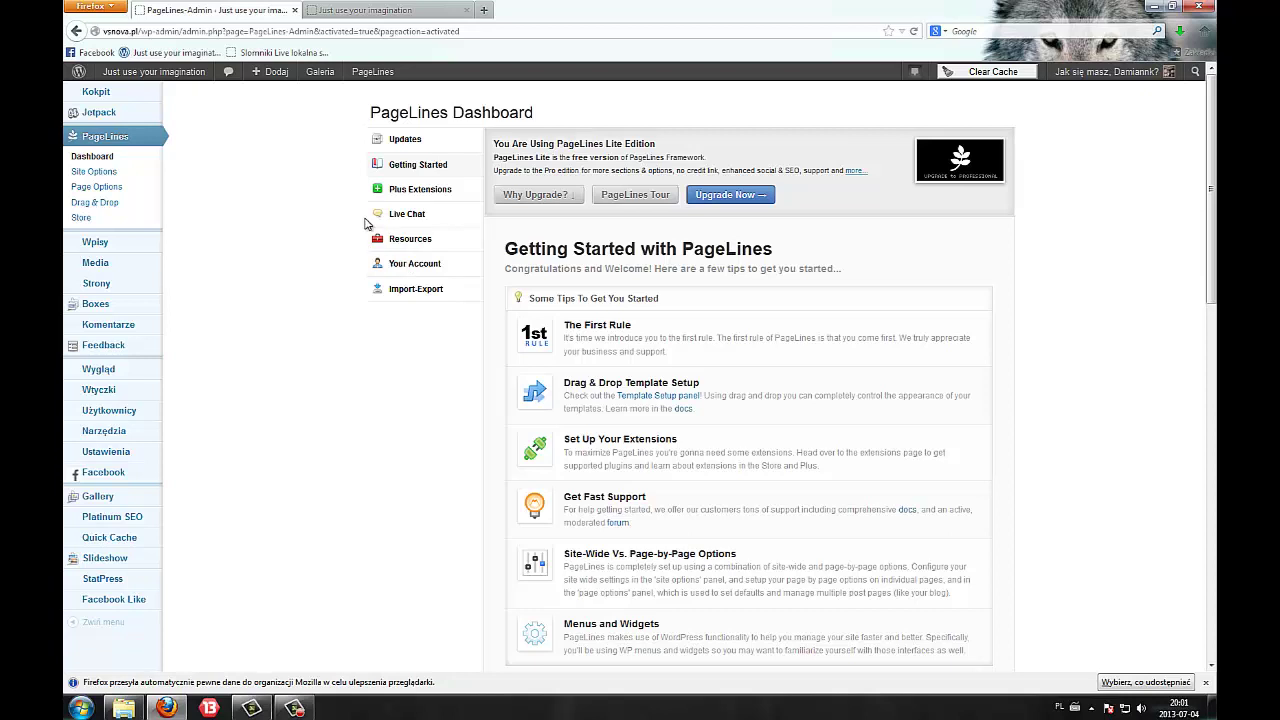
{"action": "left_click_drag", "start_coordinate": [540, 114], "coordinate": [350, 101]}
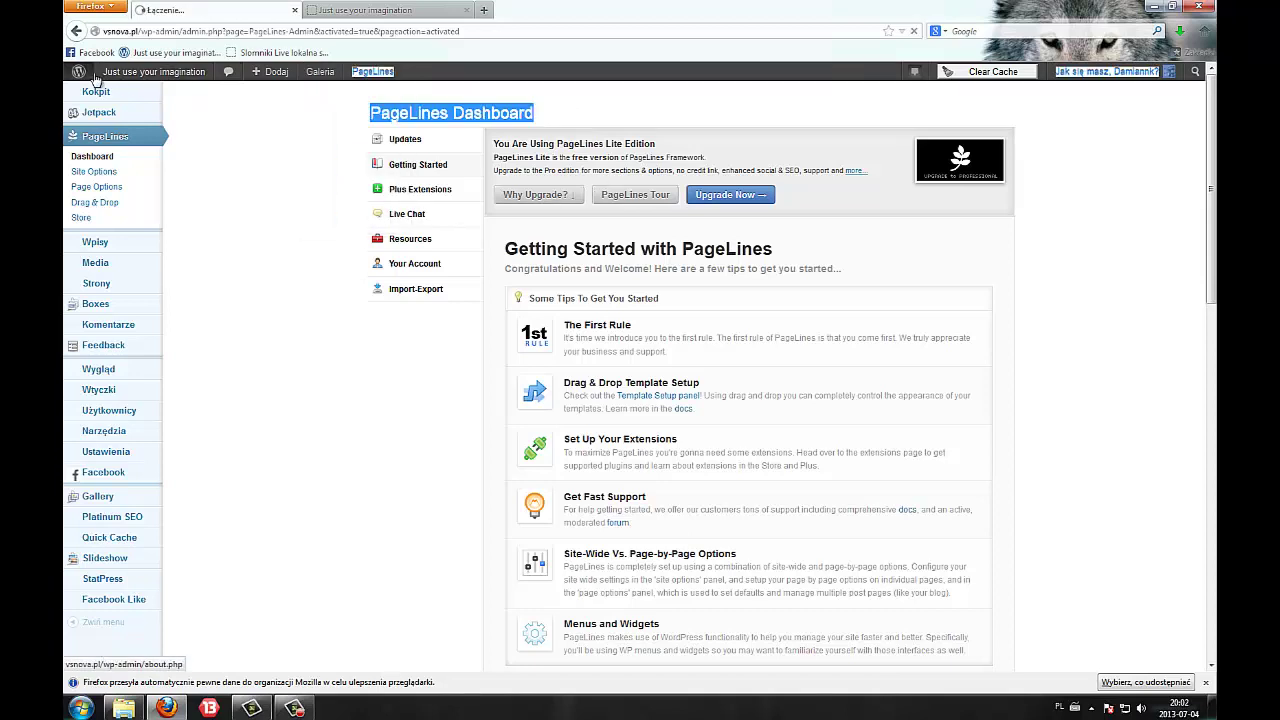
{"action": "mouse_move", "coordinate": [79, 71]}
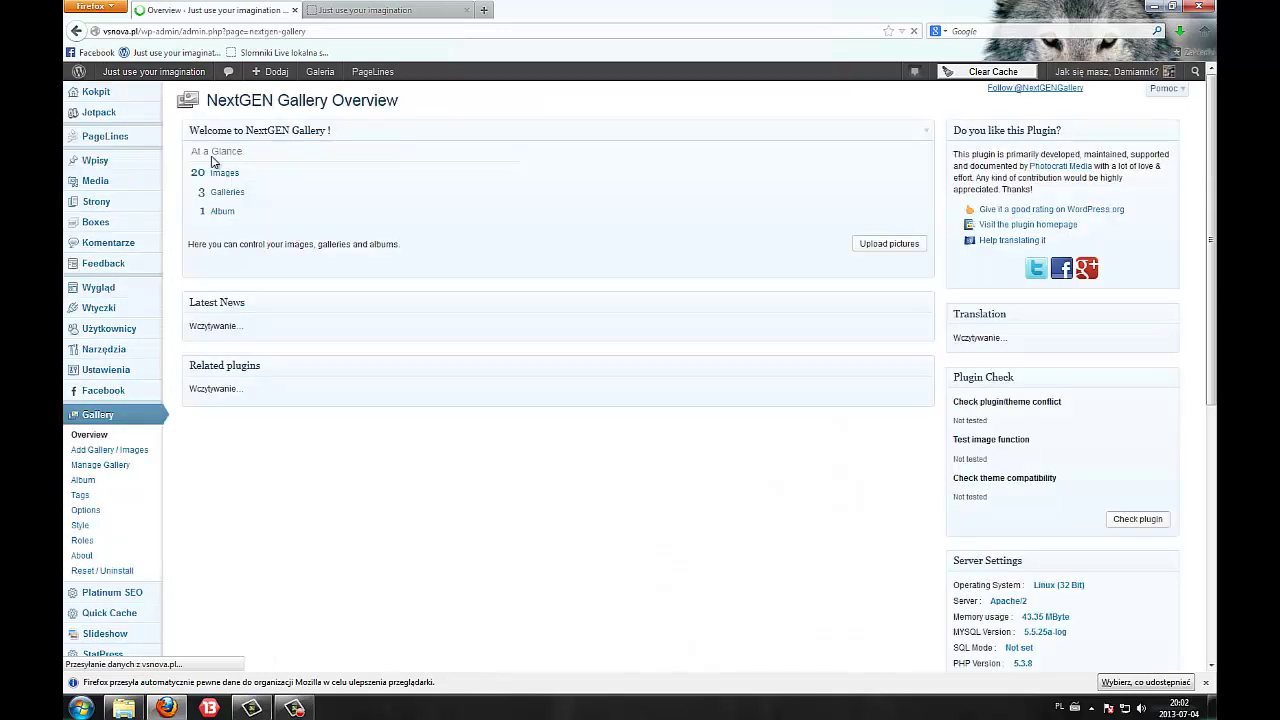
{"action": "left_click", "coordinate": [105, 136]}
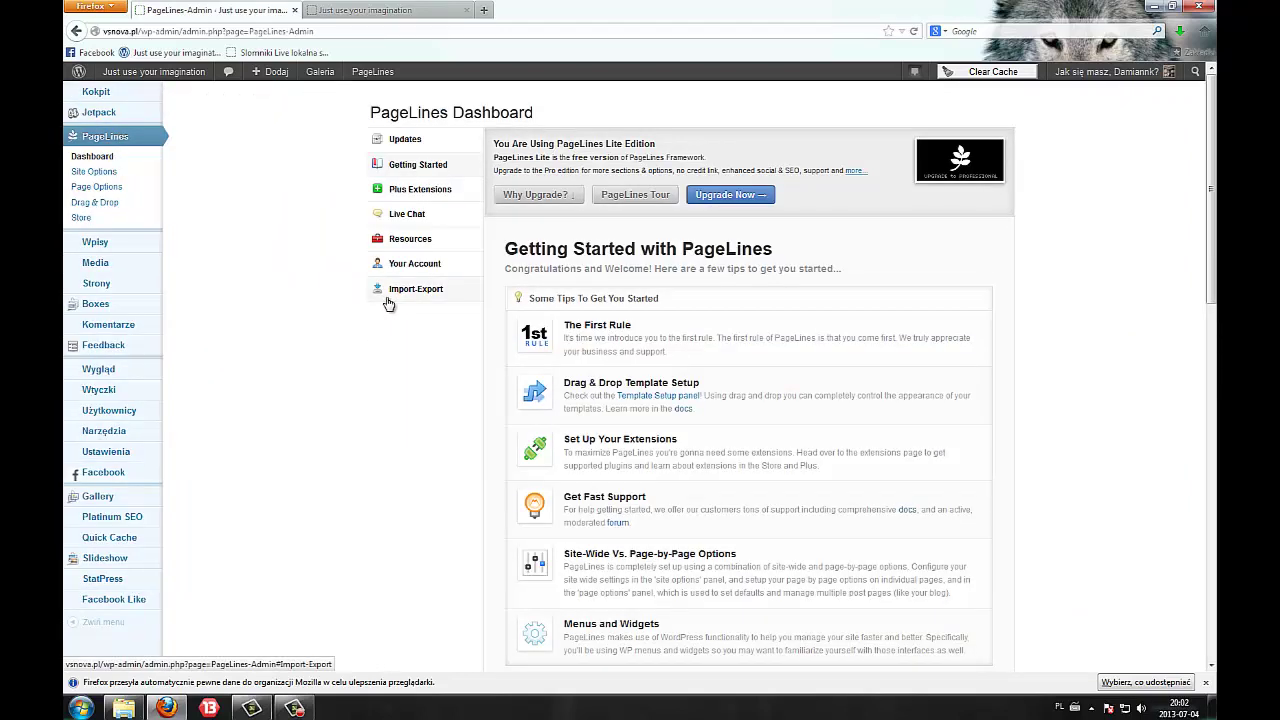
Open the PageLines Site Options and look through the Blog And Posts settings.
{"action": "left_click", "coordinate": [120, 186]}
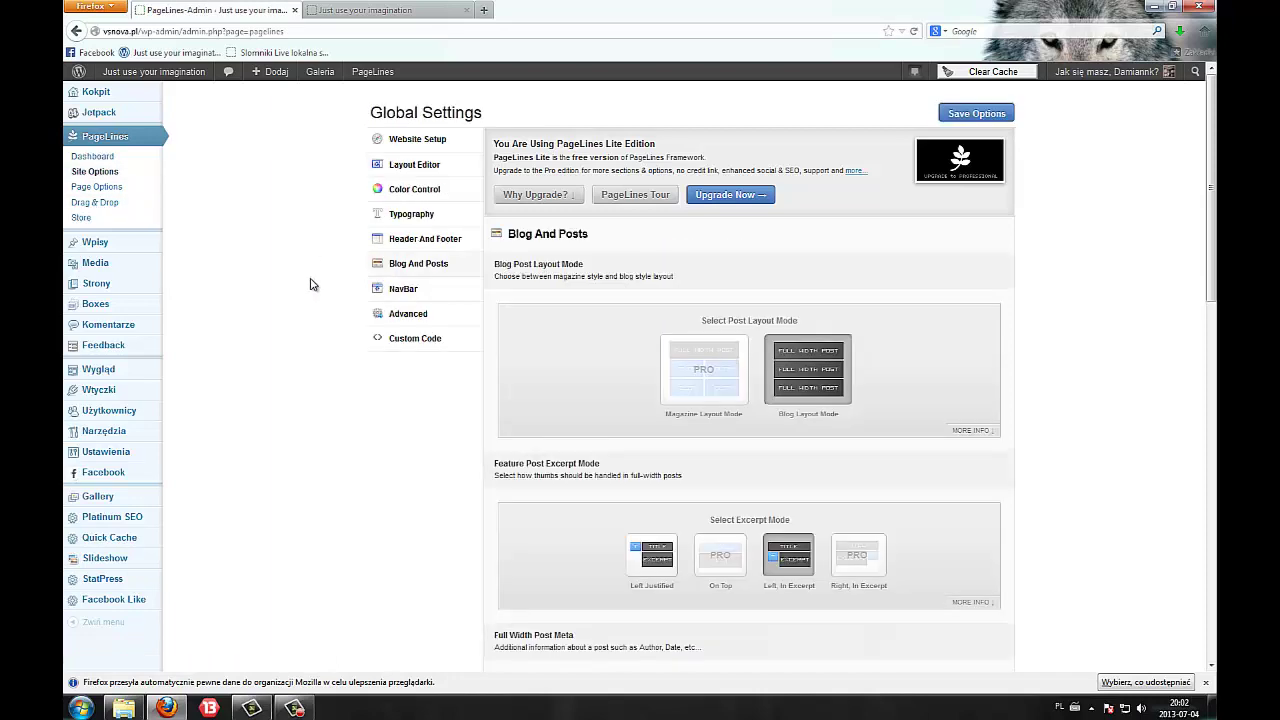
{"action": "scroll", "coordinate": [310, 285], "scroll_direction": "down", "scroll_amount": 15}
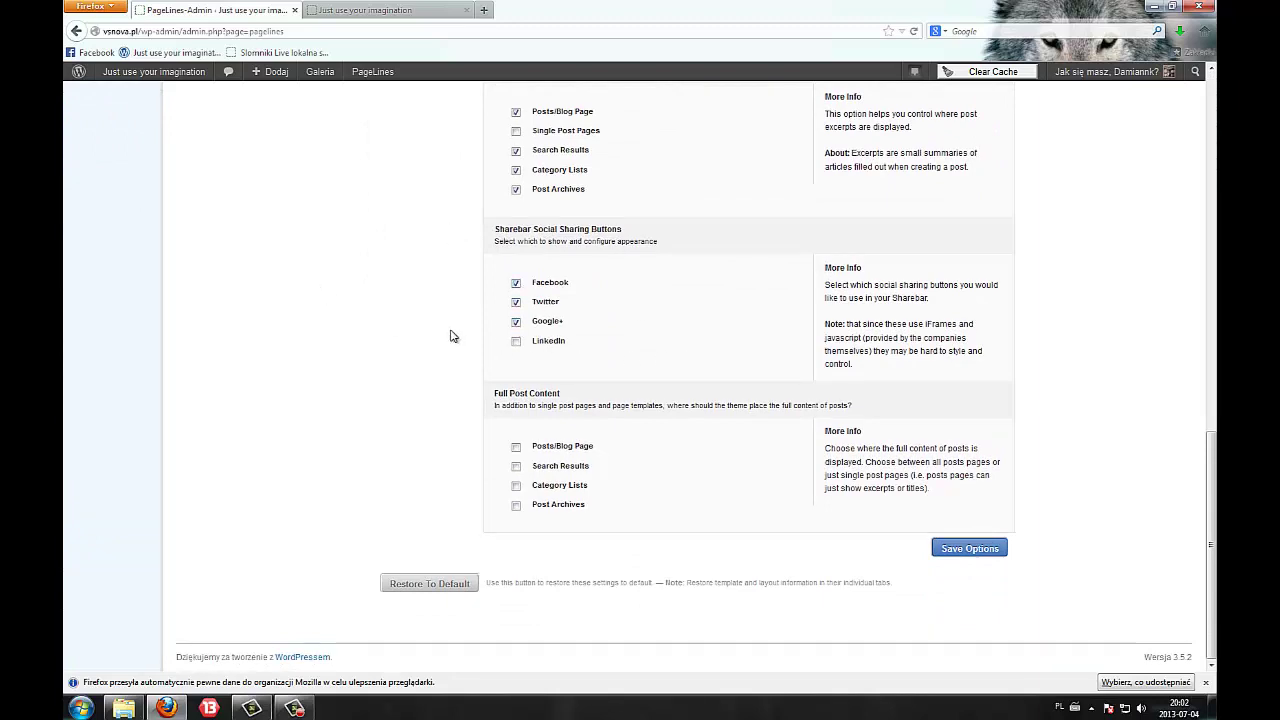
Compare the Feature Post Excerpt Mode choices in the Blog And Posts settings with the post layout on the public home page.
{"action": "scroll", "coordinate": [449, 336], "scroll_direction": "up", "scroll_amount": 10}
{"action": "scroll", "coordinate": [414, 346], "scroll_direction": "up", "scroll_amount": 3}
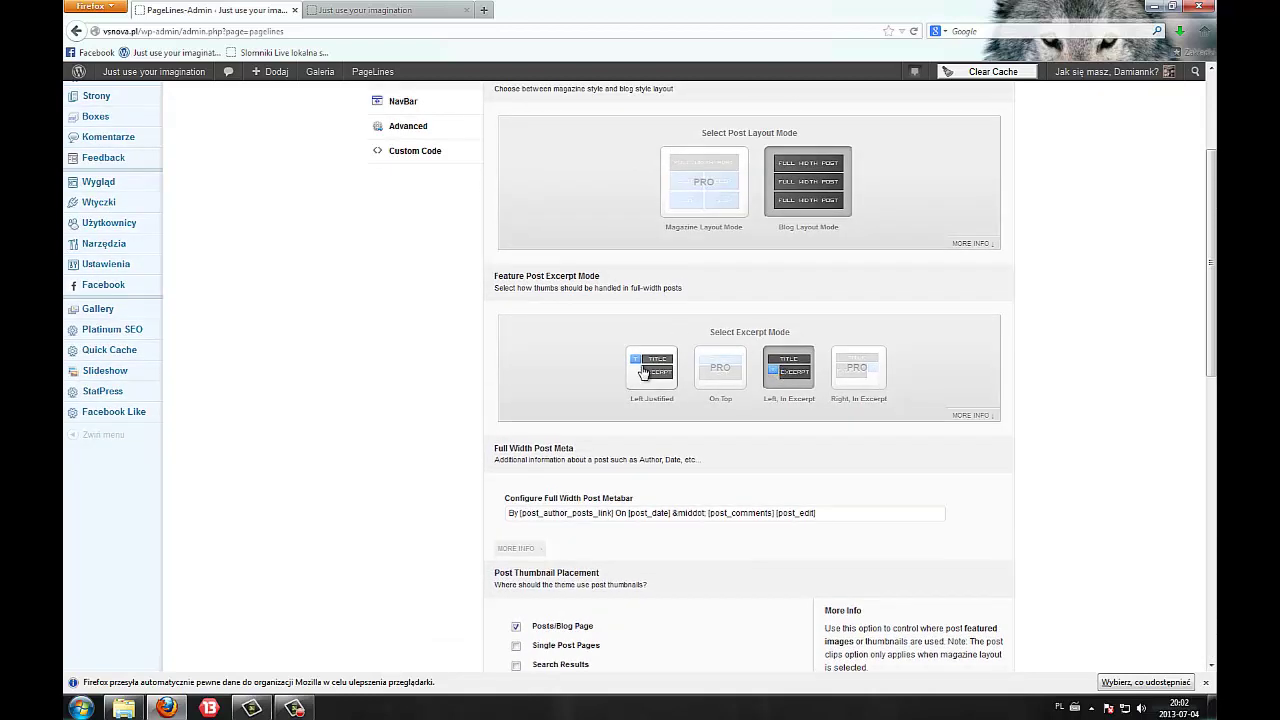
{"action": "left_click_drag", "start_coordinate": [496, 277], "coordinate": [610, 285]}
{"action": "key", "text": "ctrl+Tab"}
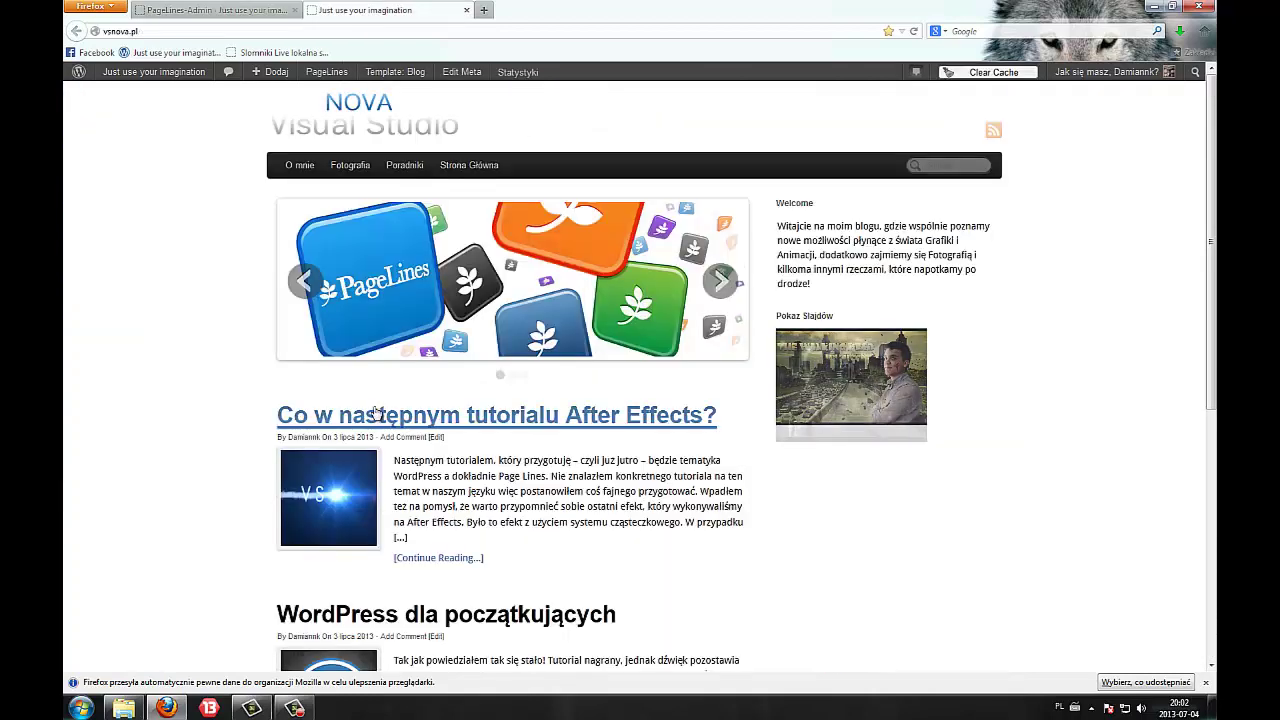
{"action": "left_click_drag", "start_coordinate": [275, 392], "coordinate": [320, 400]}
{"action": "left_click", "coordinate": [264, 400]}
{"action": "key", "text": "ctrl+Tab"}
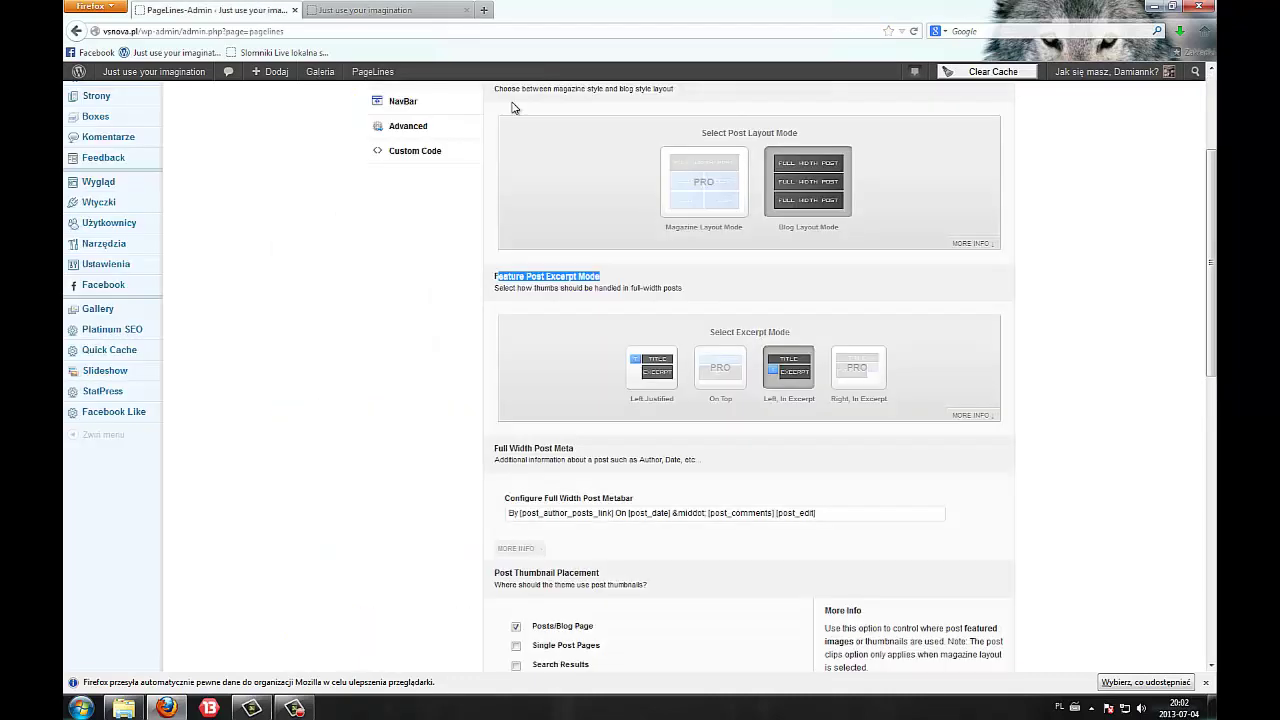
{"action": "left_click", "coordinate": [350, 14]}
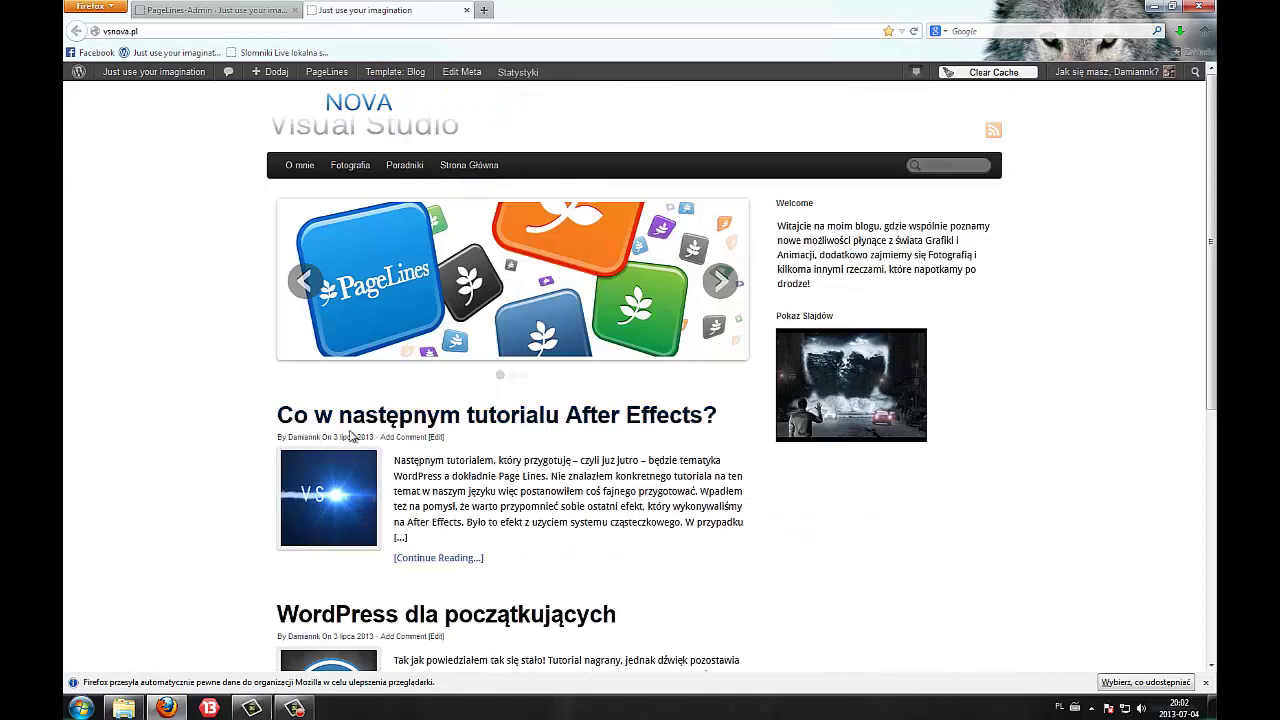
{"action": "left_click", "coordinate": [215, 10]}
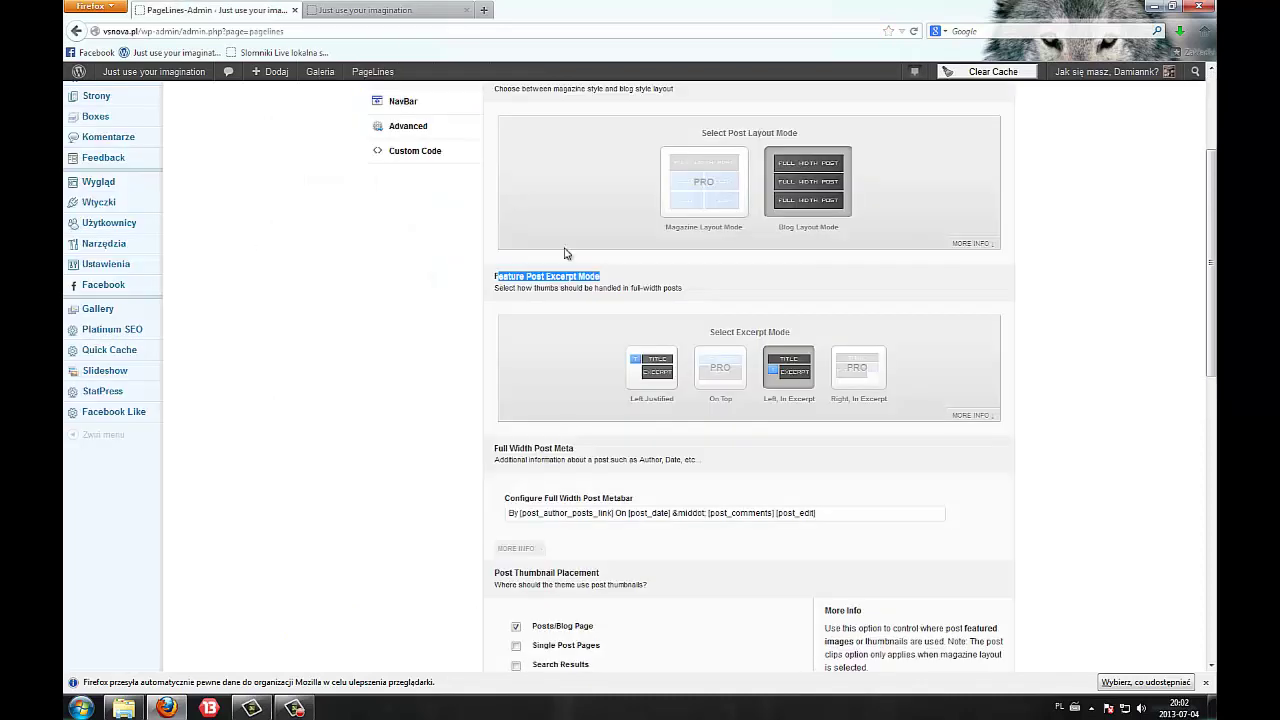
Set the Feature Post Excerpt Mode to Left Justified and save the options.
{"action": "left_click", "coordinate": [651, 367]}
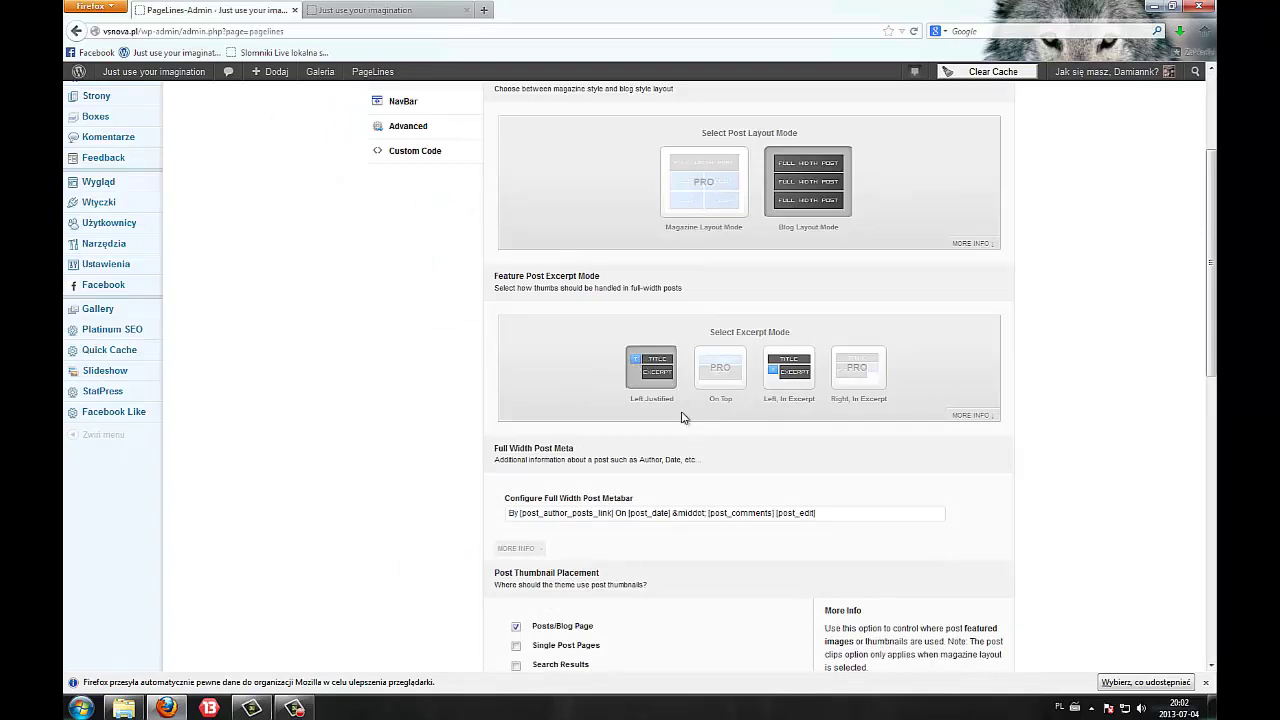
{"action": "scroll", "coordinate": [681, 418], "scroll_direction": "down", "scroll_amount": 10}
{"action": "left_click", "coordinate": [945, 548]}
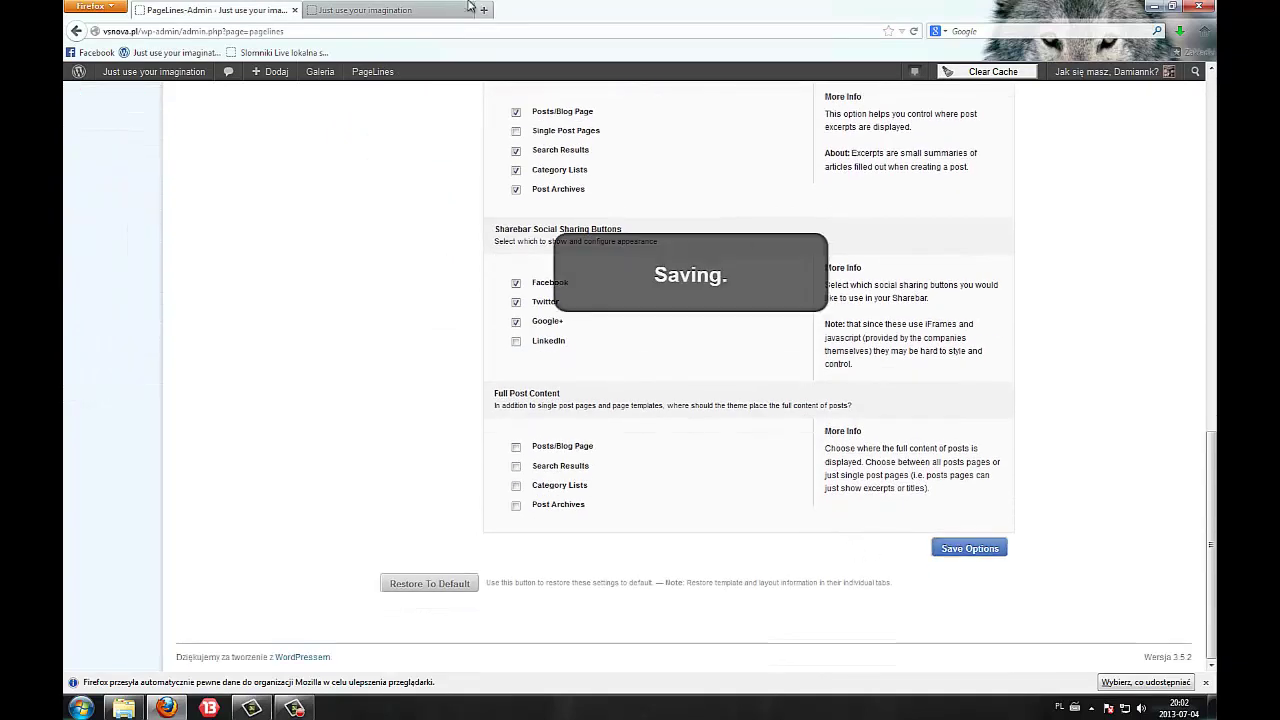
Reload the public home page and examine how titles and thumbnails are arranged in the post list.
{"action": "left_click", "coordinate": [468, 8]}
{"action": "right_click", "coordinate": [155, 315]}
{"action": "left_click", "coordinate": [200, 352]}
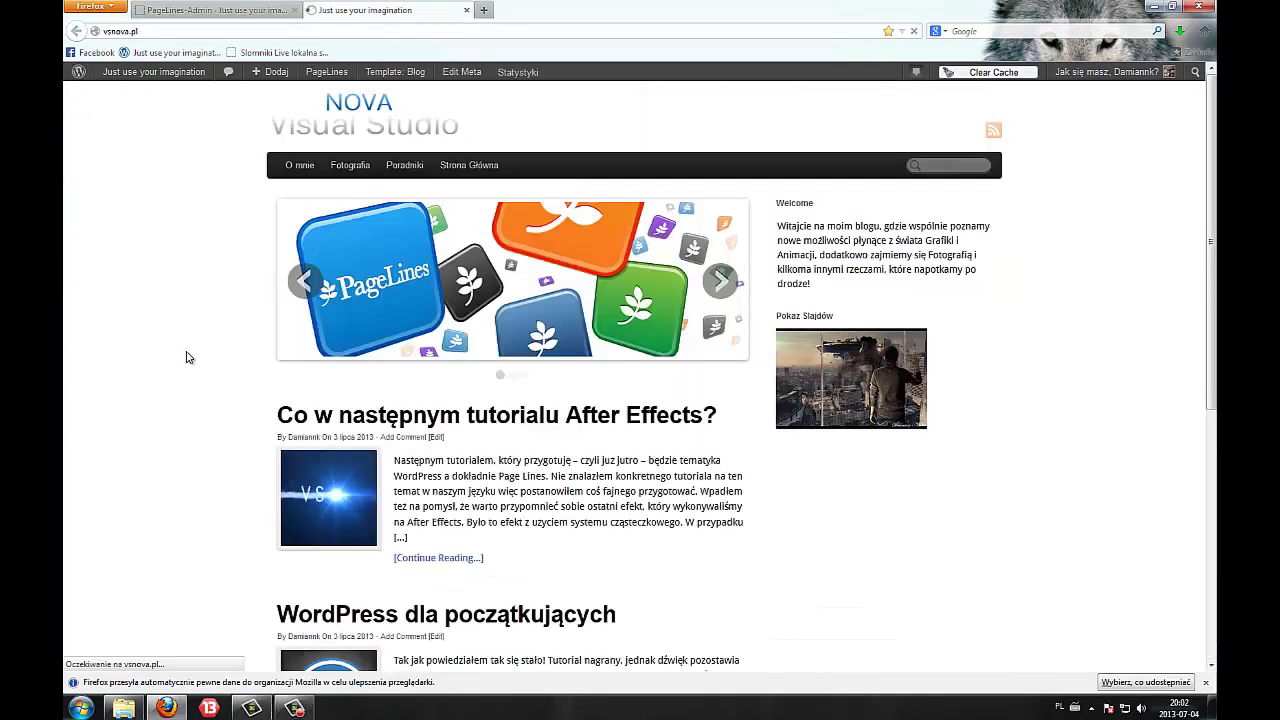
{"action": "scroll", "coordinate": [183, 352], "scroll_direction": "down", "scroll_amount": 3}
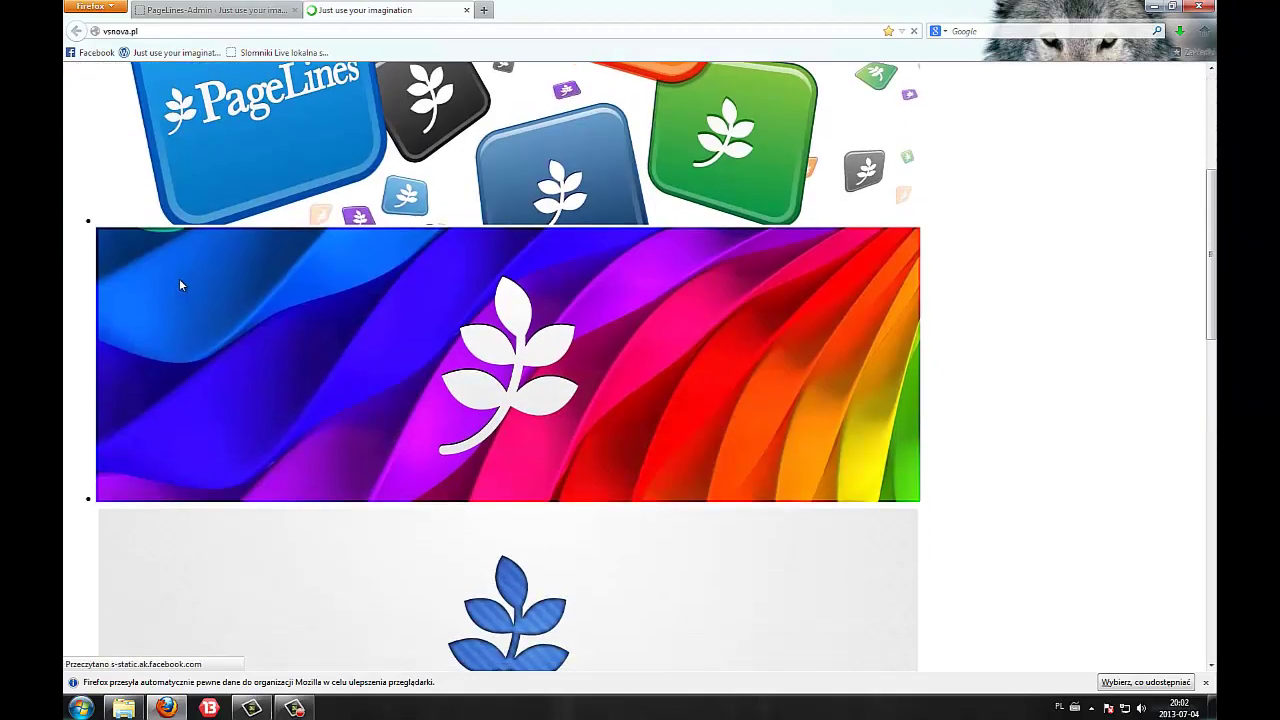
{"action": "scroll", "coordinate": [200, 220], "scroll_direction": "down", "scroll_amount": 2}
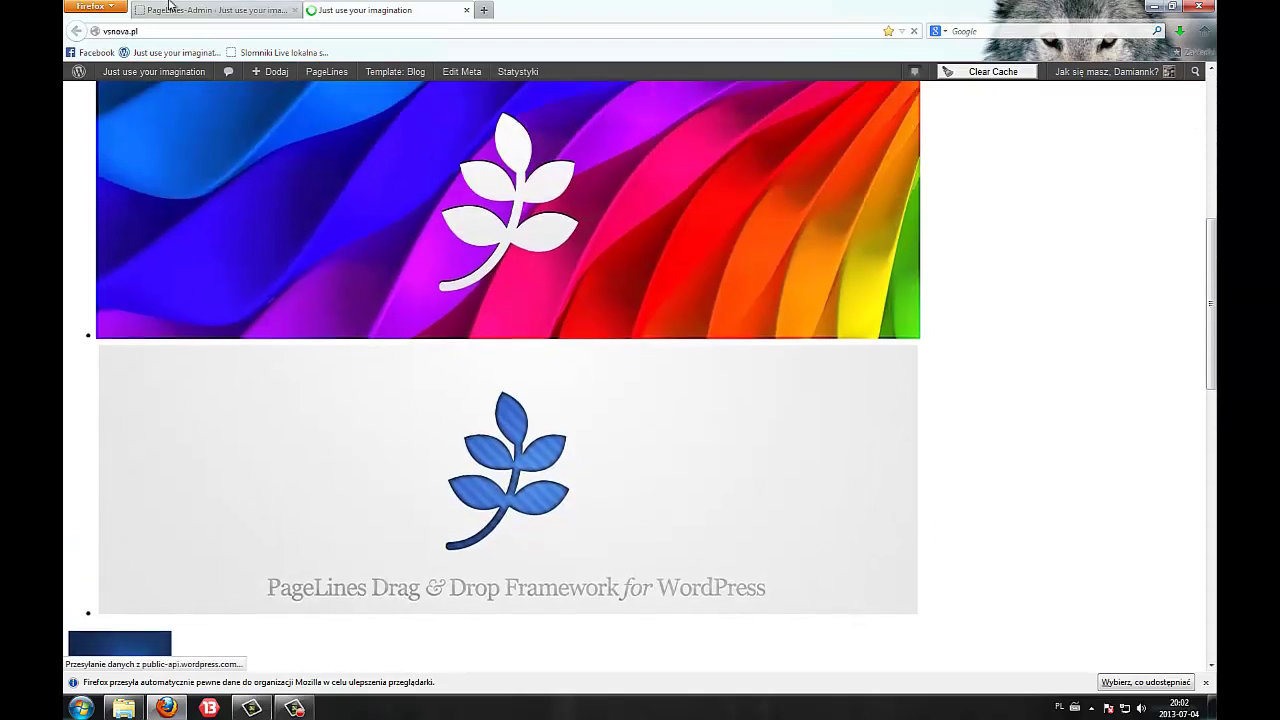
{"action": "right_click", "coordinate": [905, 396]}
{"action": "left_click", "coordinate": [725, 371]}
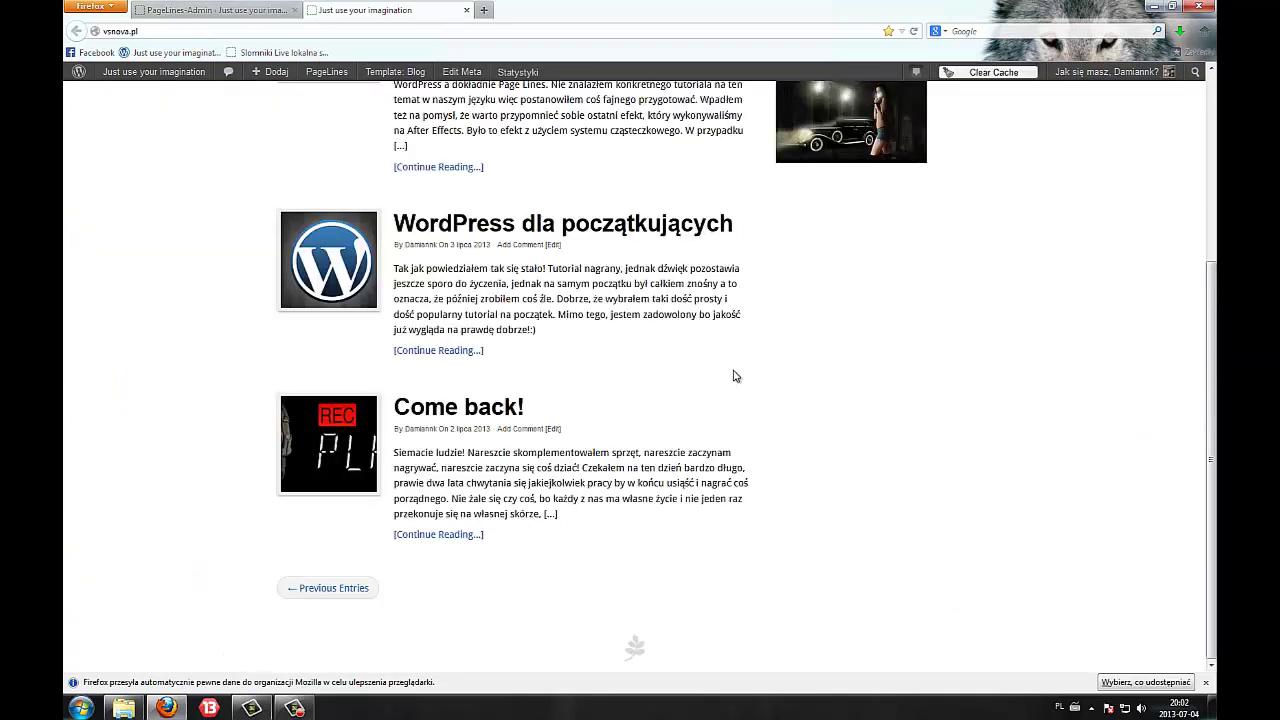
{"action": "scroll", "coordinate": [710, 398], "scroll_direction": "up", "scroll_amount": 2}
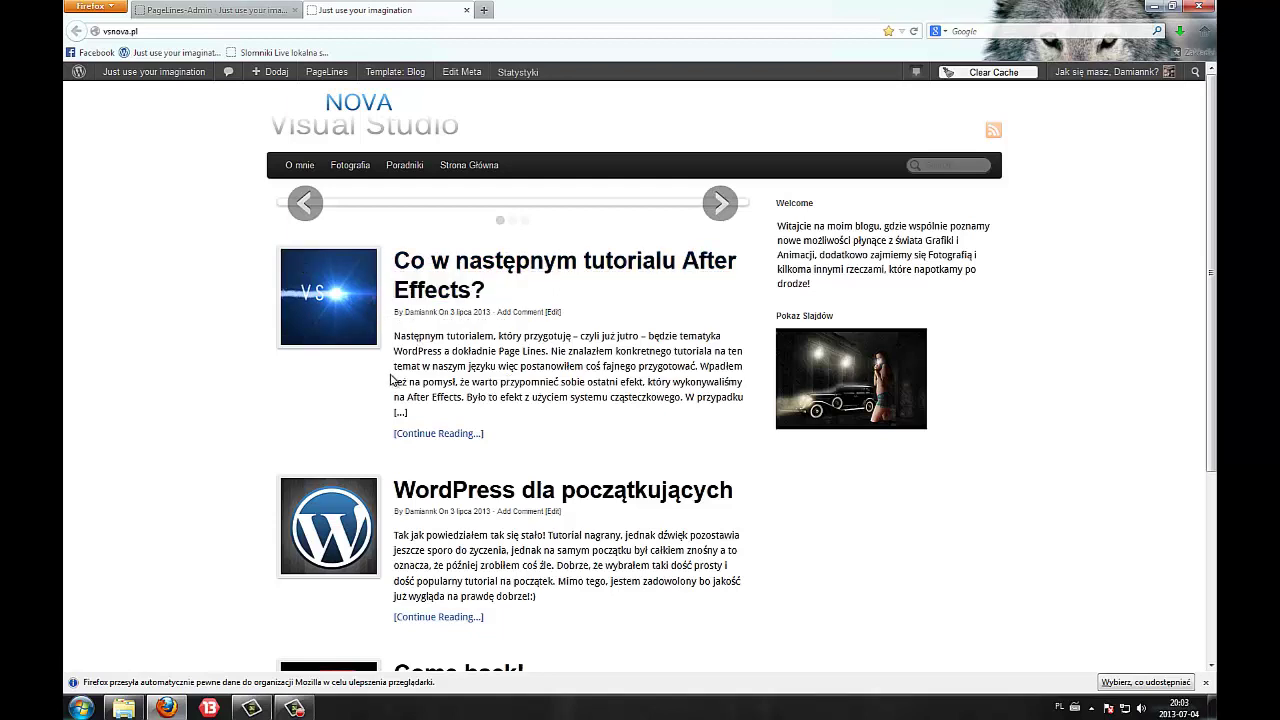
Switch the Feature Post Excerpt Mode back to Left, In Excerpt in the PageLines settings and save the options.
{"action": "left_click", "coordinate": [168, 12]}
{"action": "scroll", "coordinate": [437, 191], "scroll_direction": "up", "scroll_amount": 10}
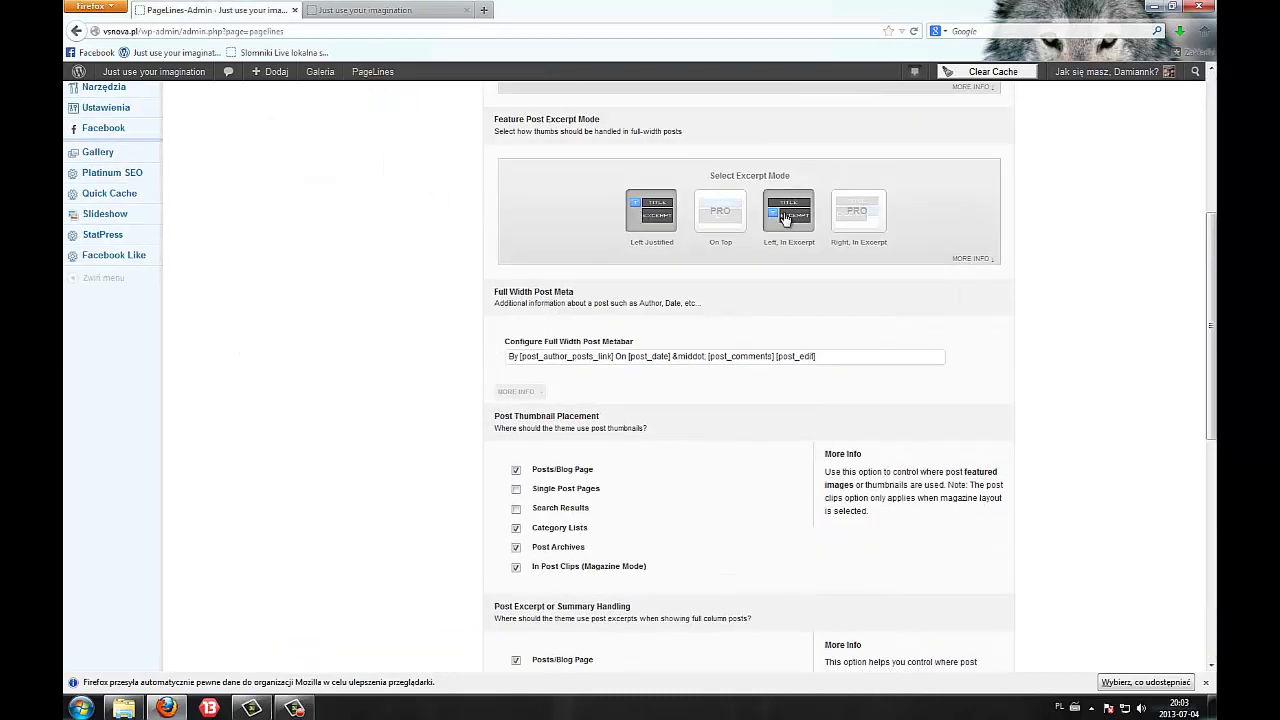
{"action": "scroll", "coordinate": [870, 490], "scroll_direction": "down", "scroll_amount": 6}
{"action": "left_click", "coordinate": [948, 552]}
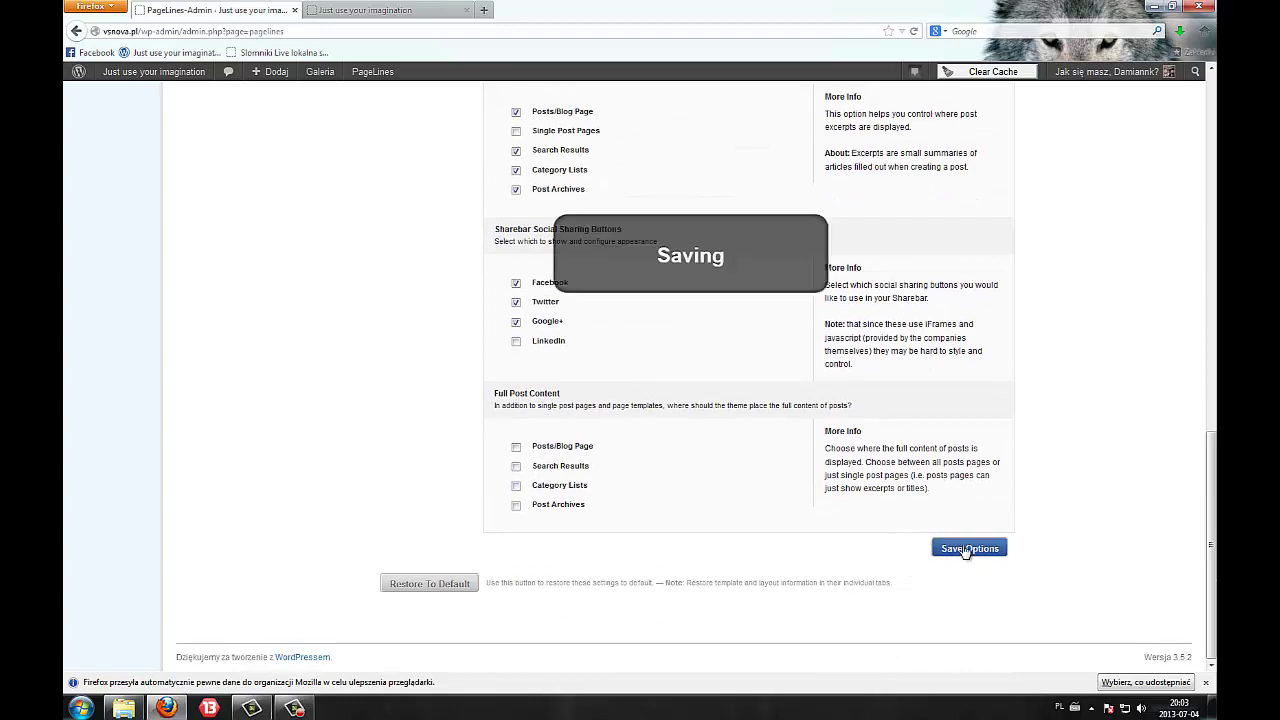
Refresh the public home page to check the post list with the Left, In Excerpt mode.
{"action": "left_click", "coordinate": [365, 10]}
{"action": "right_click", "coordinate": [68, 340]}
{"action": "left_click", "coordinate": [141, 379]}
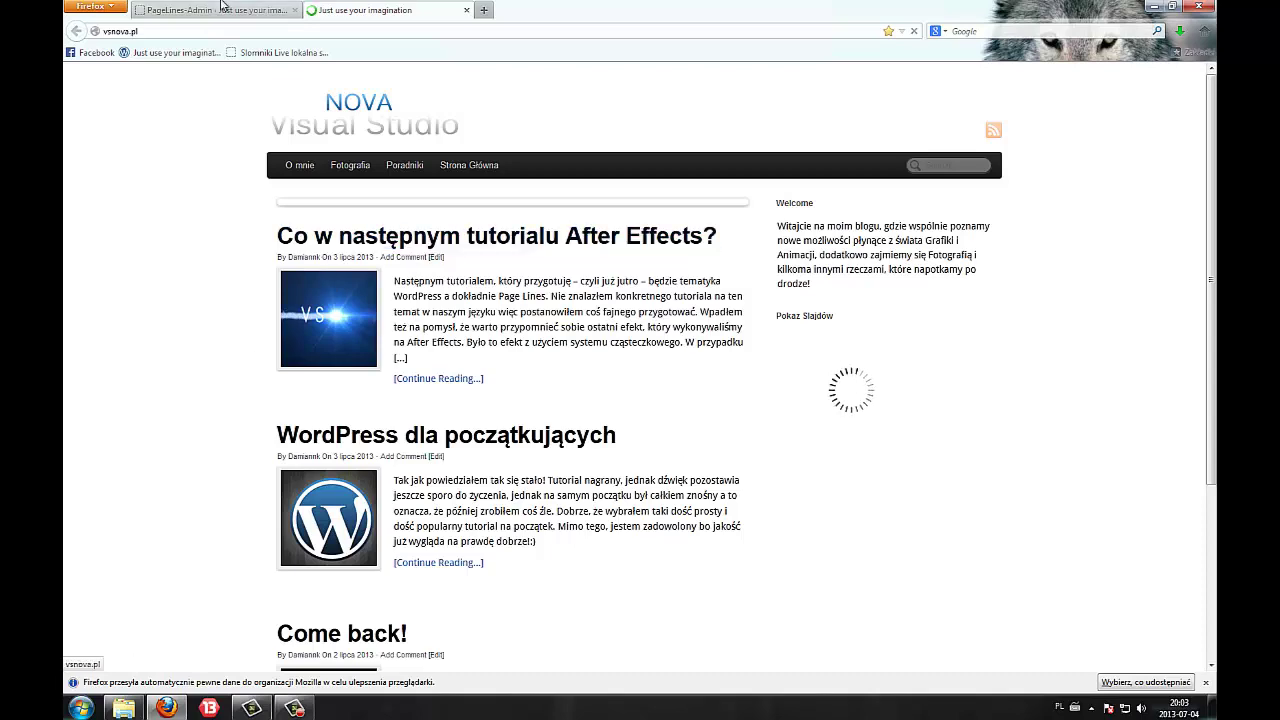
Open the Layout Editor in the PageLines Site Options and look through its layout handling, design mode and dimension settings.
{"action": "left_click", "coordinate": [222, 7]}
{"action": "scroll", "coordinate": [234, 154], "scroll_direction": "up", "scroll_amount": 10}
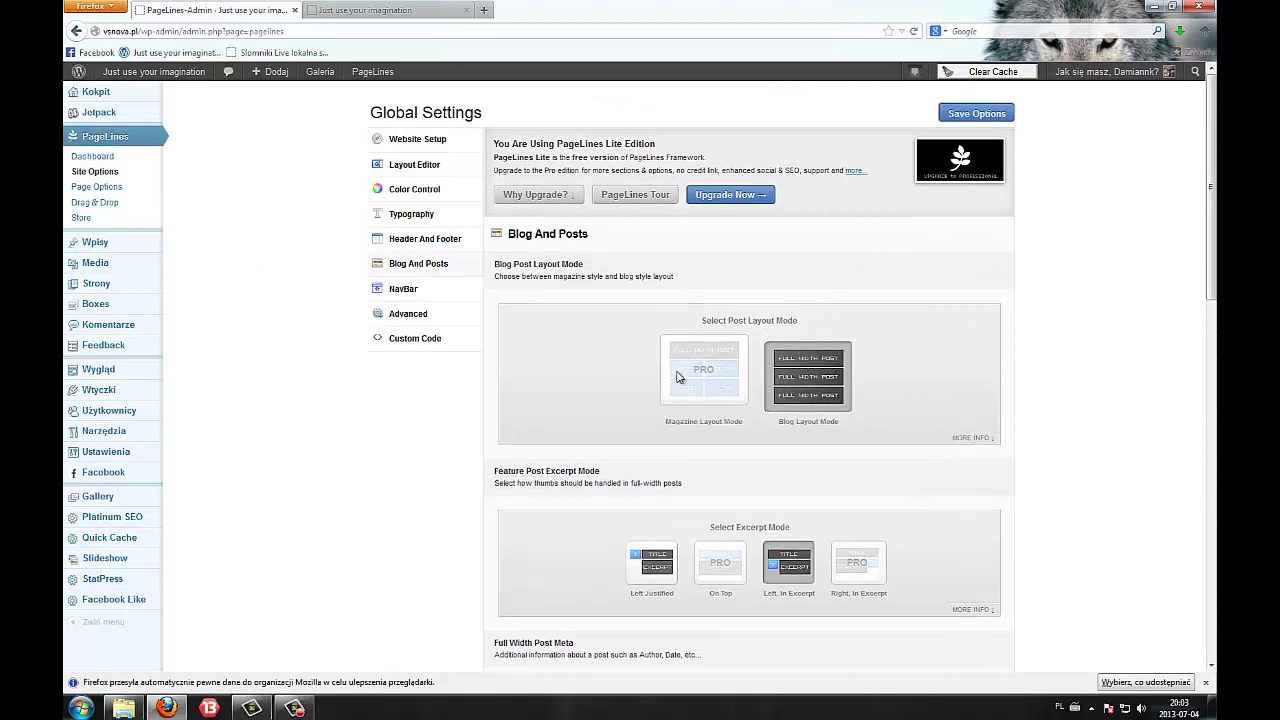
{"action": "left_click", "coordinate": [462, 170]}
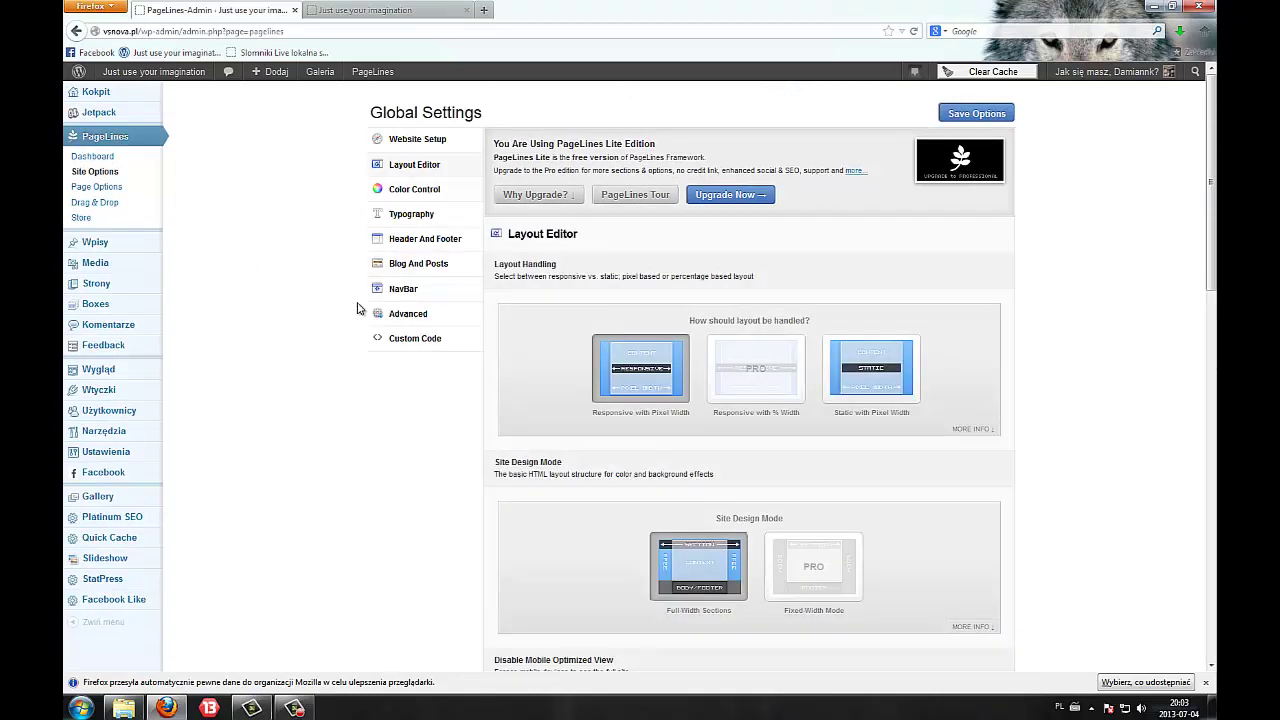
{"action": "scroll", "coordinate": [285, 400], "scroll_direction": "down", "scroll_amount": 4}
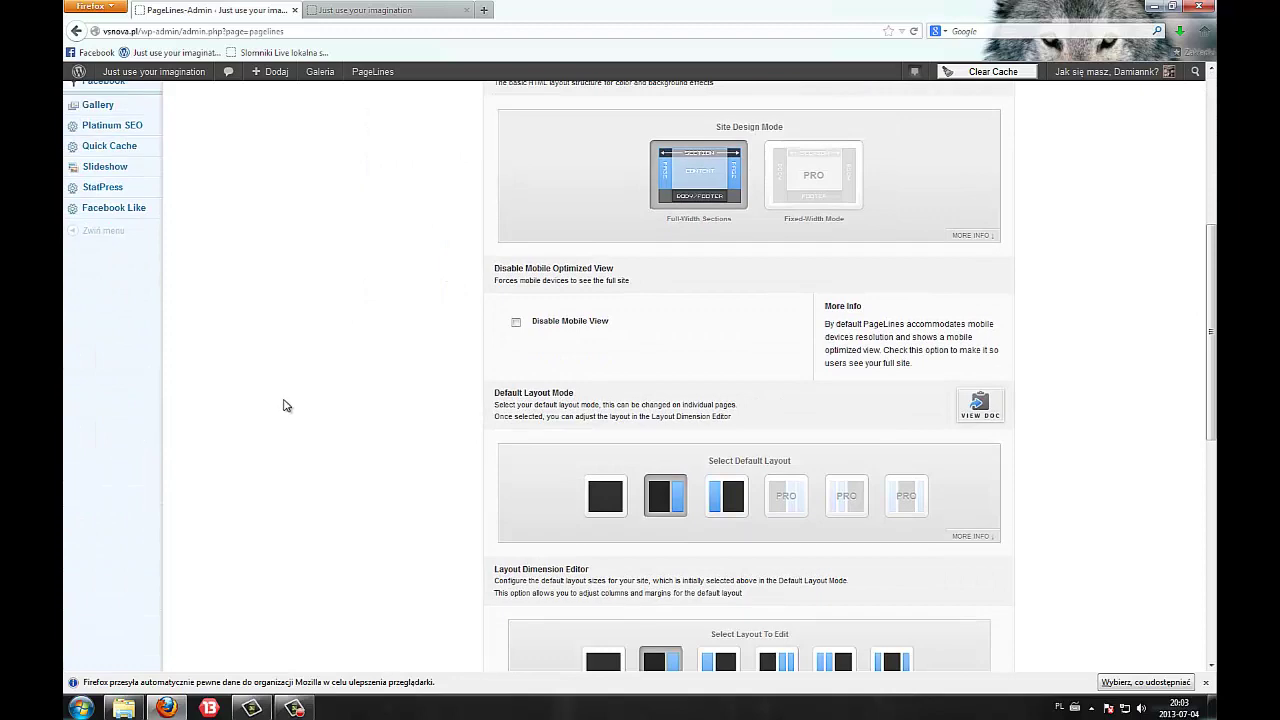
{"action": "scroll", "coordinate": [285, 405], "scroll_direction": "down", "scroll_amount": 4}
{"action": "scroll", "coordinate": [285, 405], "scroll_direction": "up", "scroll_amount": 5}
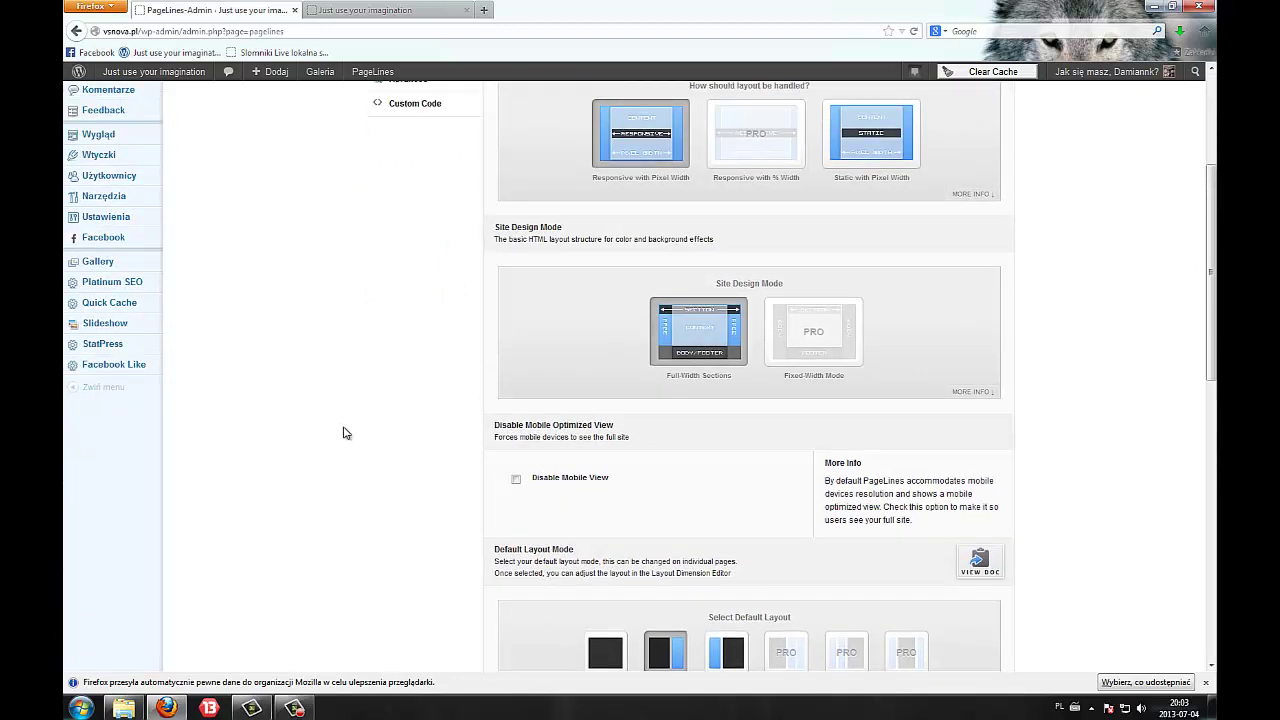
{"action": "scroll", "coordinate": [343, 432], "scroll_direction": "down", "scroll_amount": 4}
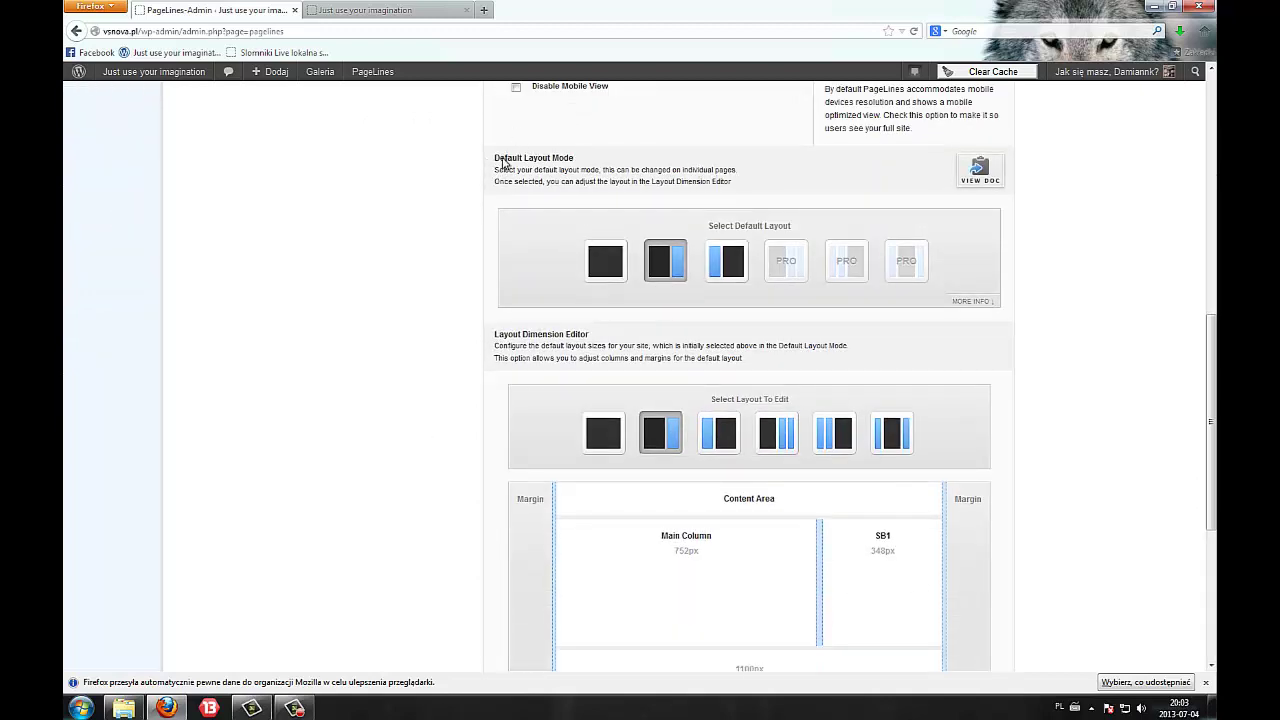
Compare the public page's layout, set the Default Layout Mode to a single sidebar left of the content, and save the options.
{"action": "left_click", "coordinate": [458, 8]}
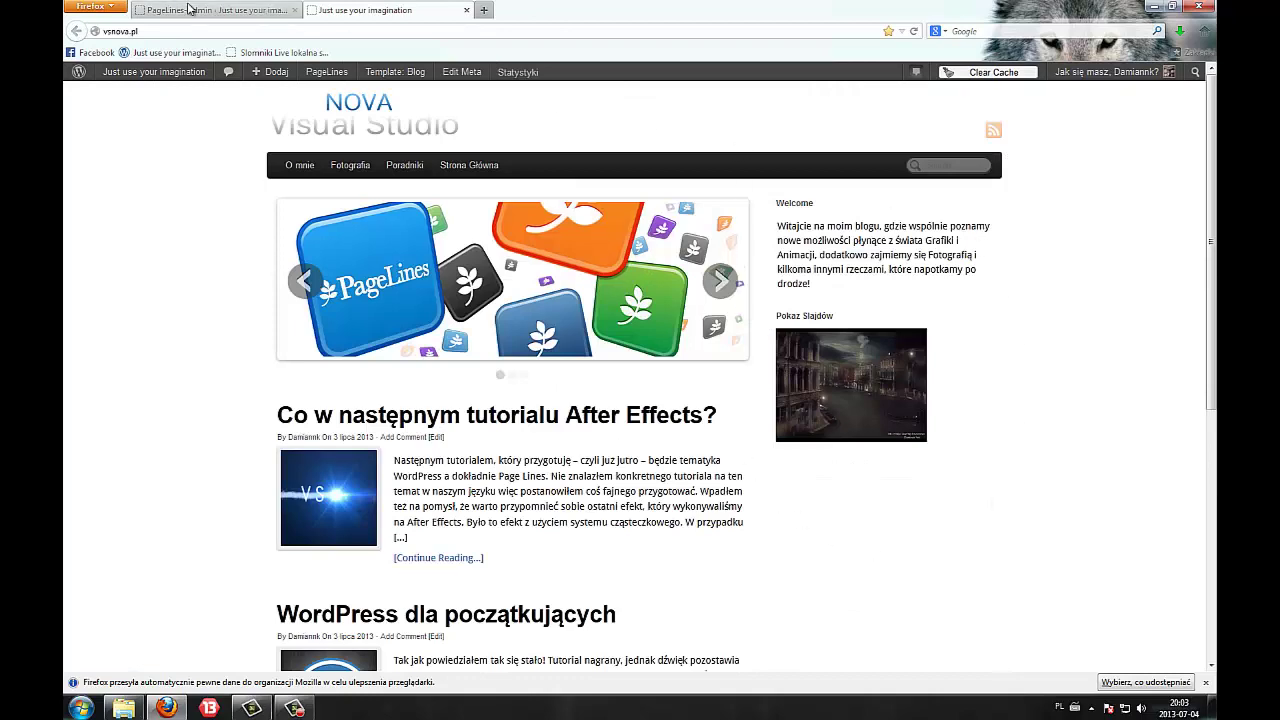
{"action": "left_click", "coordinate": [218, 9]}
{"action": "left_click", "coordinate": [726, 257]}
{"action": "scroll", "coordinate": [435, 456], "scroll_direction": "down", "scroll_amount": 3}
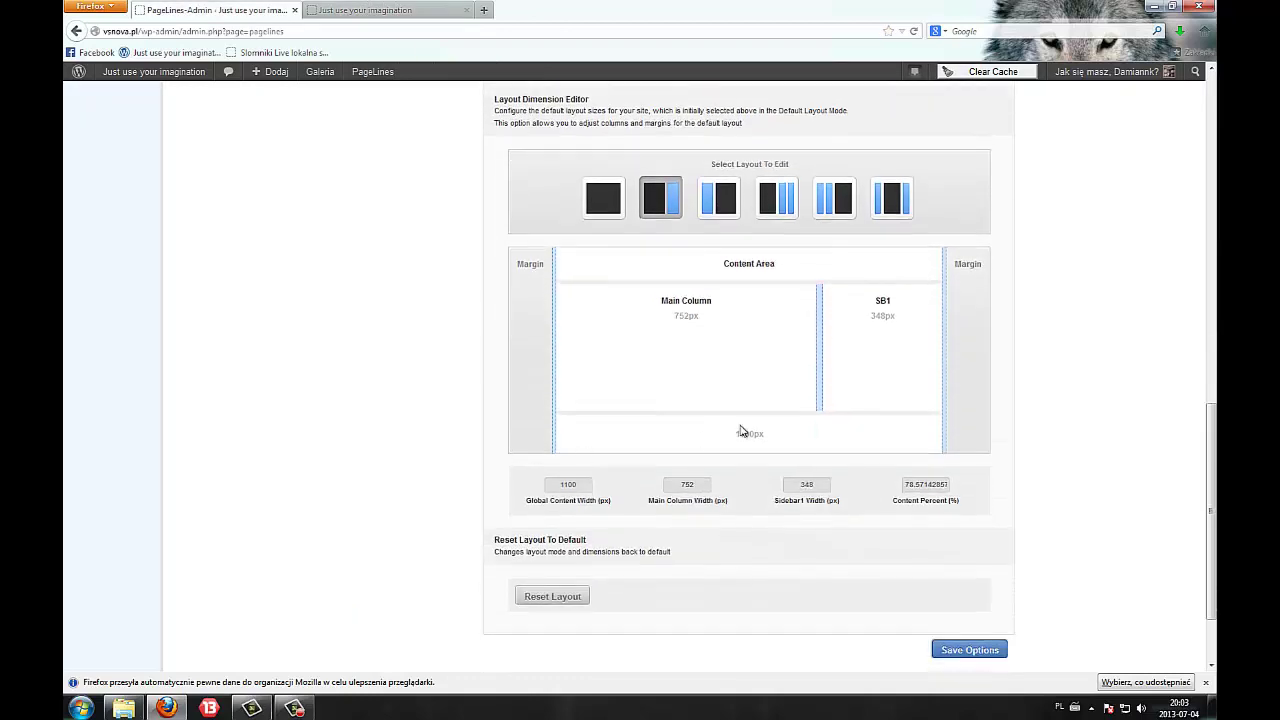
{"action": "left_click", "coordinate": [969, 650]}
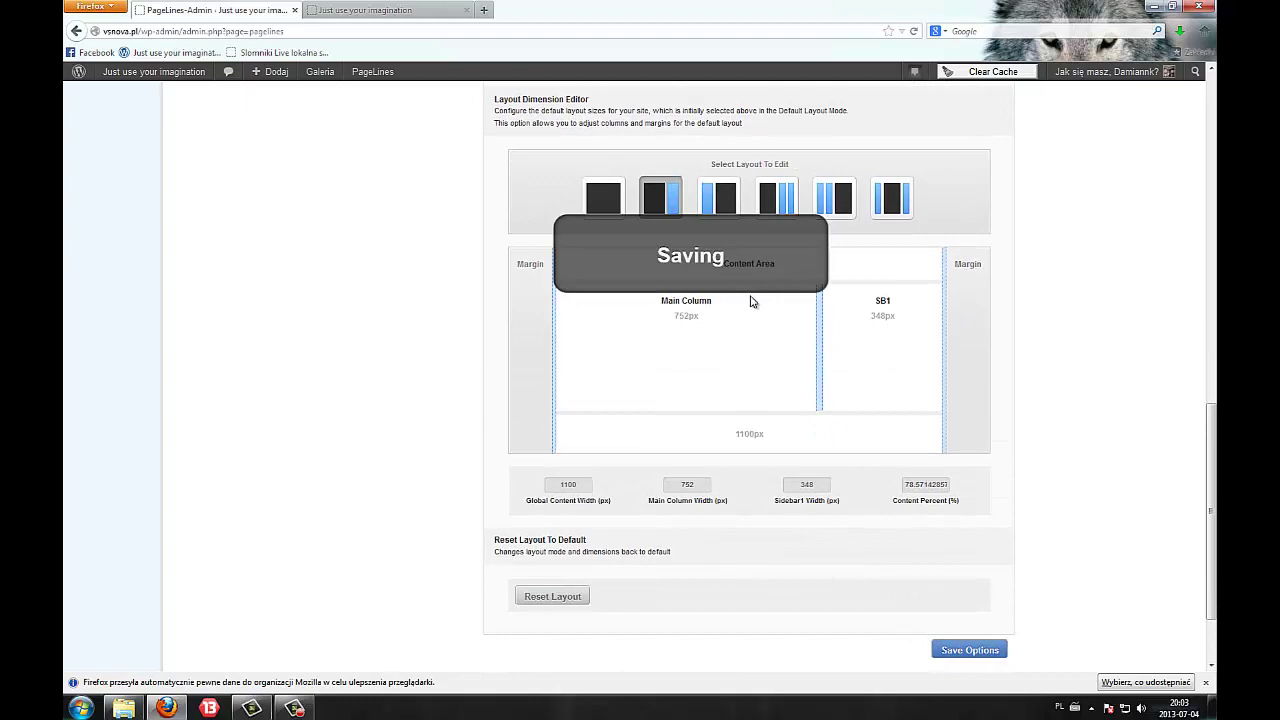
Reload the public home page to check the sidebar placement, and close the open Windows Explorer window.
{"action": "left_click", "coordinate": [425, 9]}
{"action": "right_click", "coordinate": [155, 327]}
{"action": "left_click", "coordinate": [193, 366]}
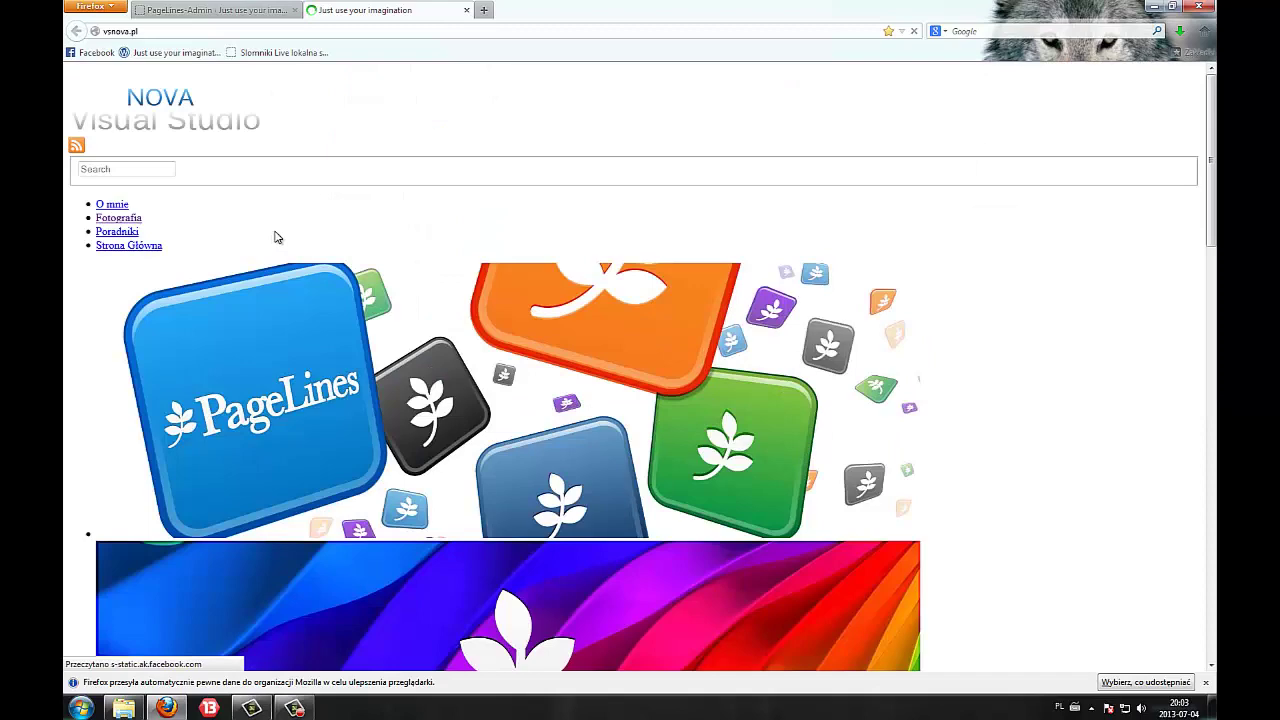
{"action": "right_click", "coordinate": [126, 706]}
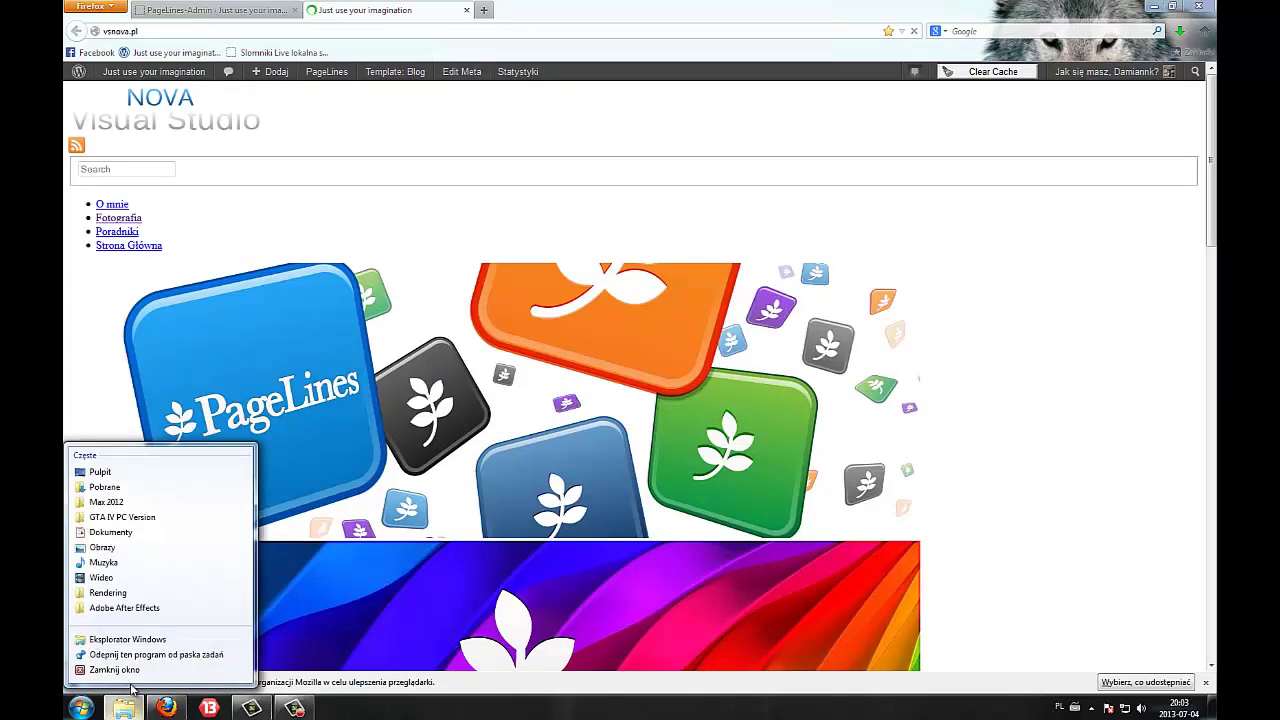
{"action": "left_click", "coordinate": [118, 669]}
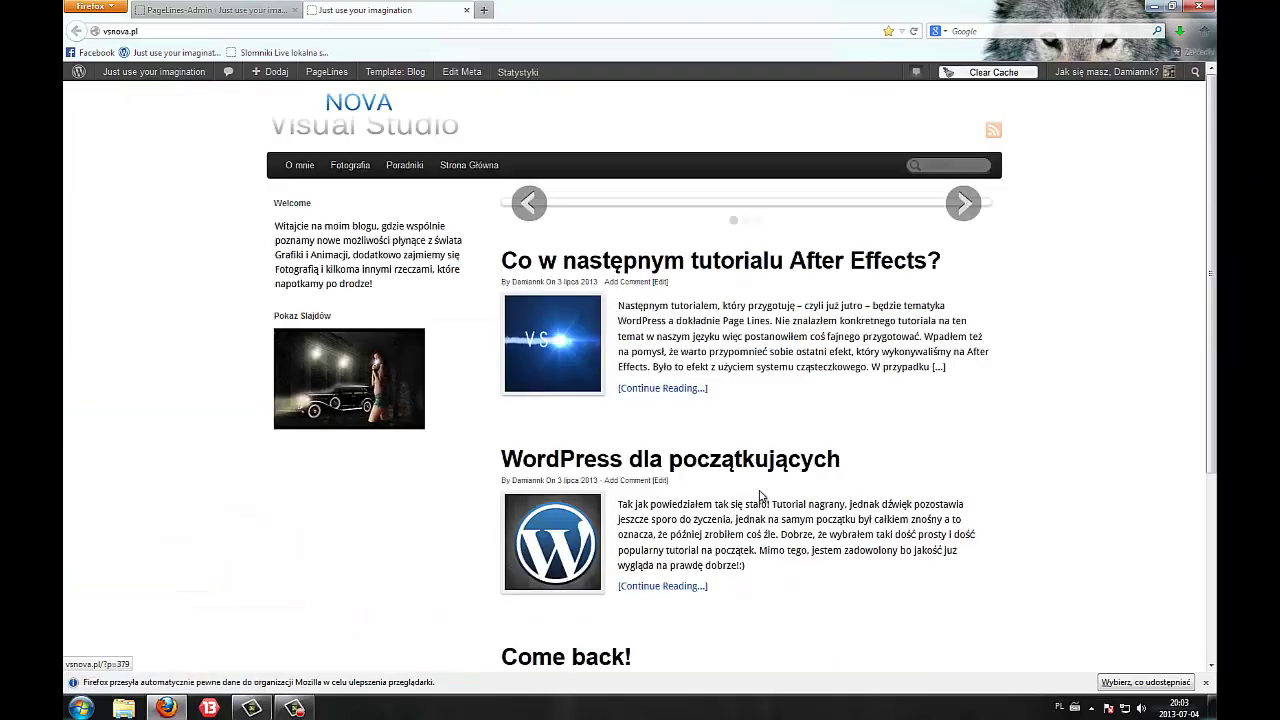
Resize the columns in the Layout Dimension Editor to a 600 px main column and 500 px sidebar, and save the options.
{"action": "left_click", "coordinate": [210, 10]}
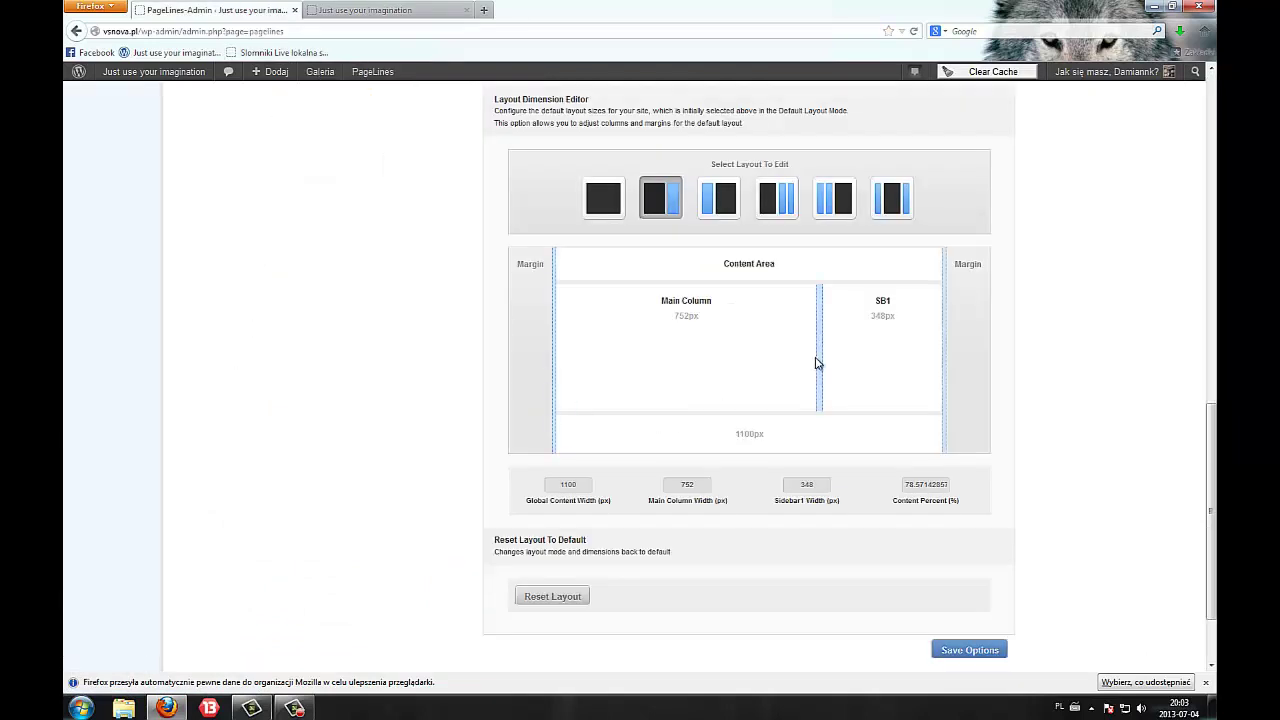
{"action": "left_click_drag", "start_coordinate": [814, 354], "coordinate": [766, 318]}
{"action": "left_click", "coordinate": [970, 650]}
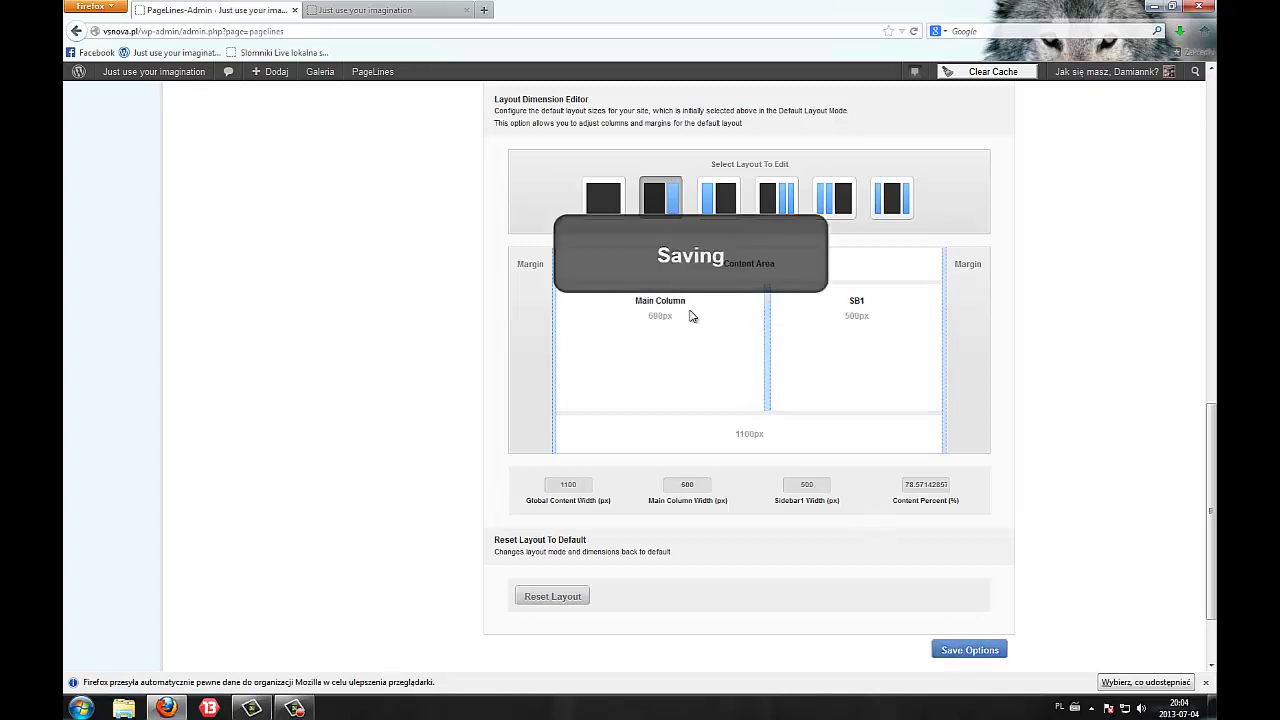
Reload the public home page several times to check the widths of the sidebar and main column.
{"action": "left_click", "coordinate": [365, 10]}
{"action": "right_click", "coordinate": [166, 266]}
{"action": "left_click", "coordinate": [200, 321]}
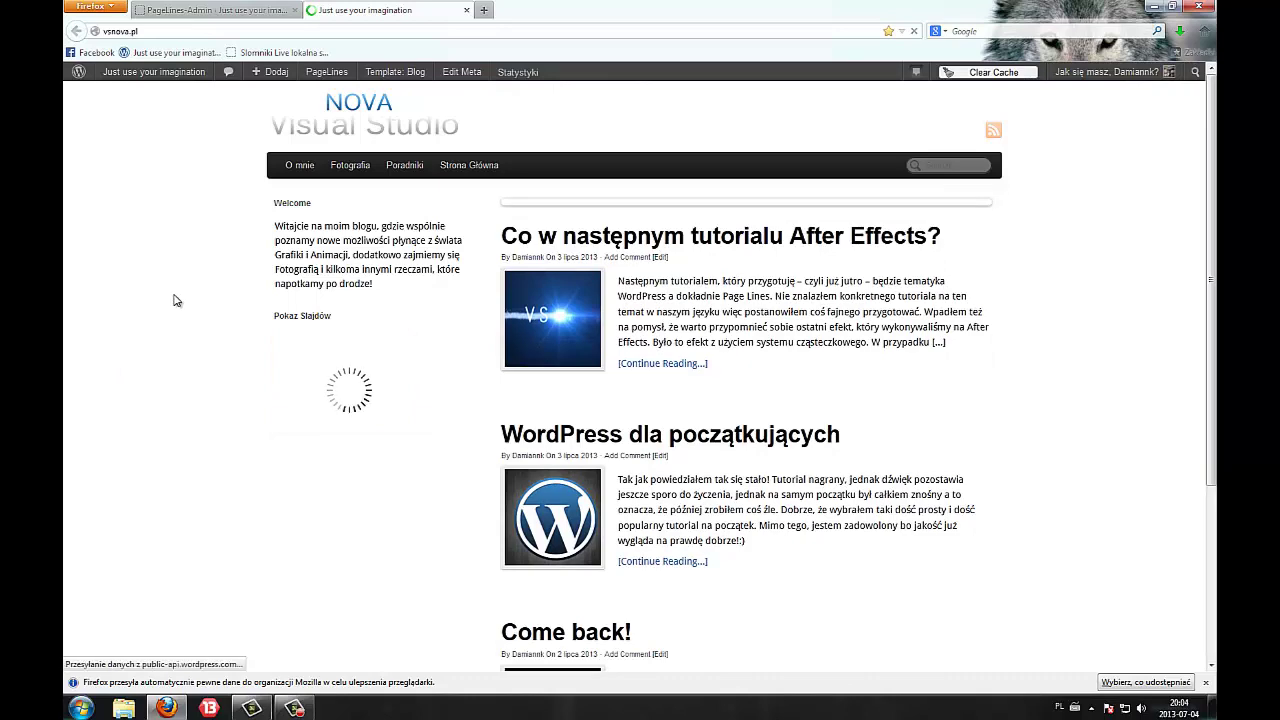
{"action": "right_click", "coordinate": [173, 297]}
{"action": "left_click", "coordinate": [194, 214]}
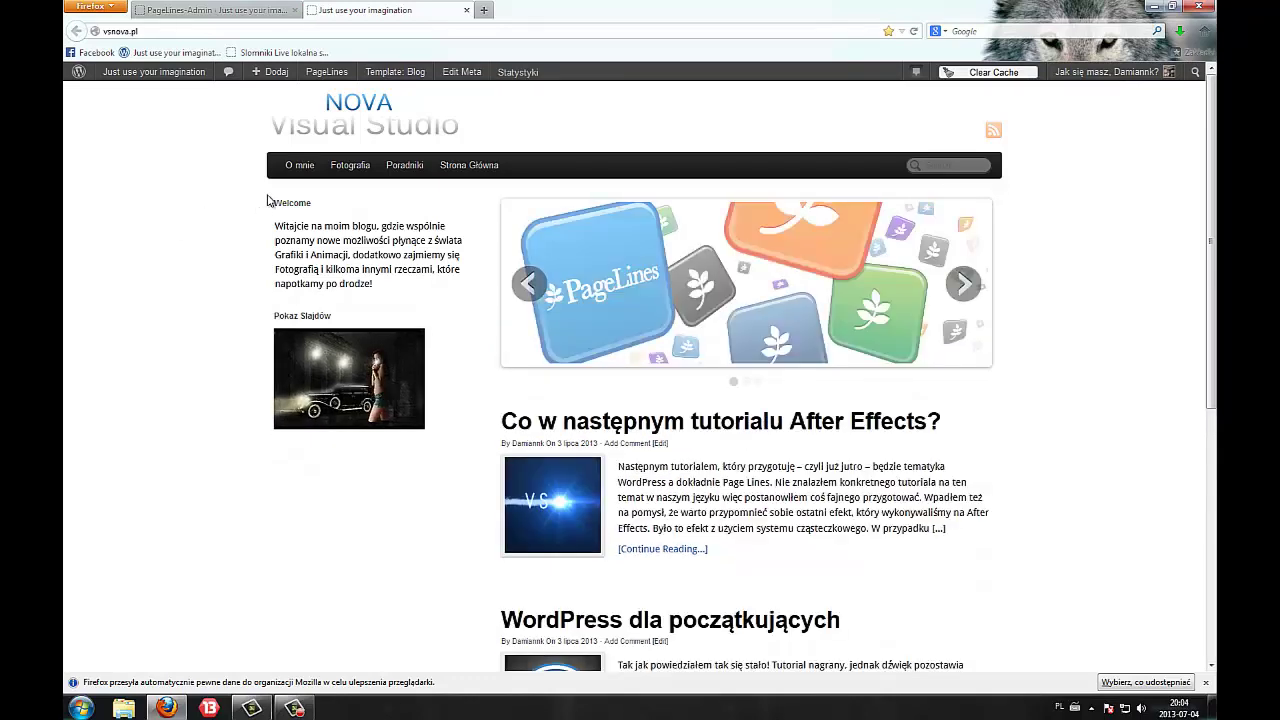
{"action": "right_click", "coordinate": [114, 291]}
{"action": "left_click", "coordinate": [195, 330]}
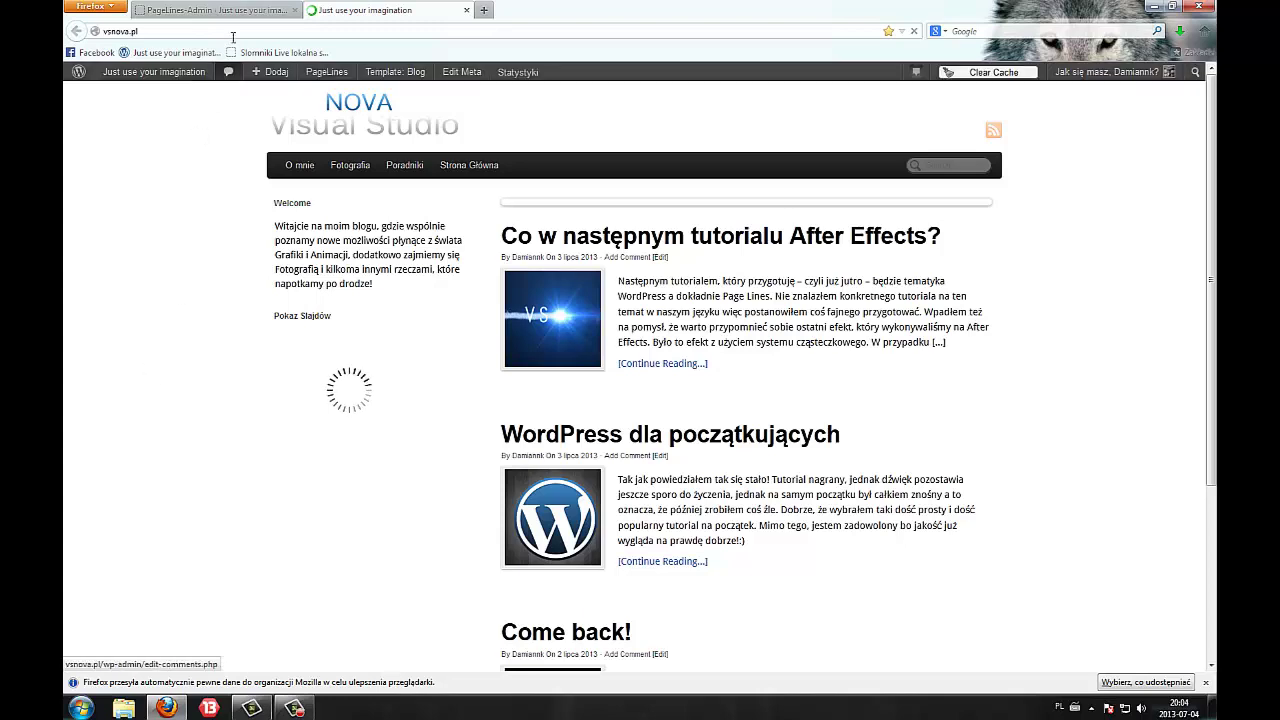
Resize the columns in the Layout Dimension Editor to an 802 px main column and 298 px sidebar, and save the options.
{"action": "left_click", "coordinate": [215, 10]}
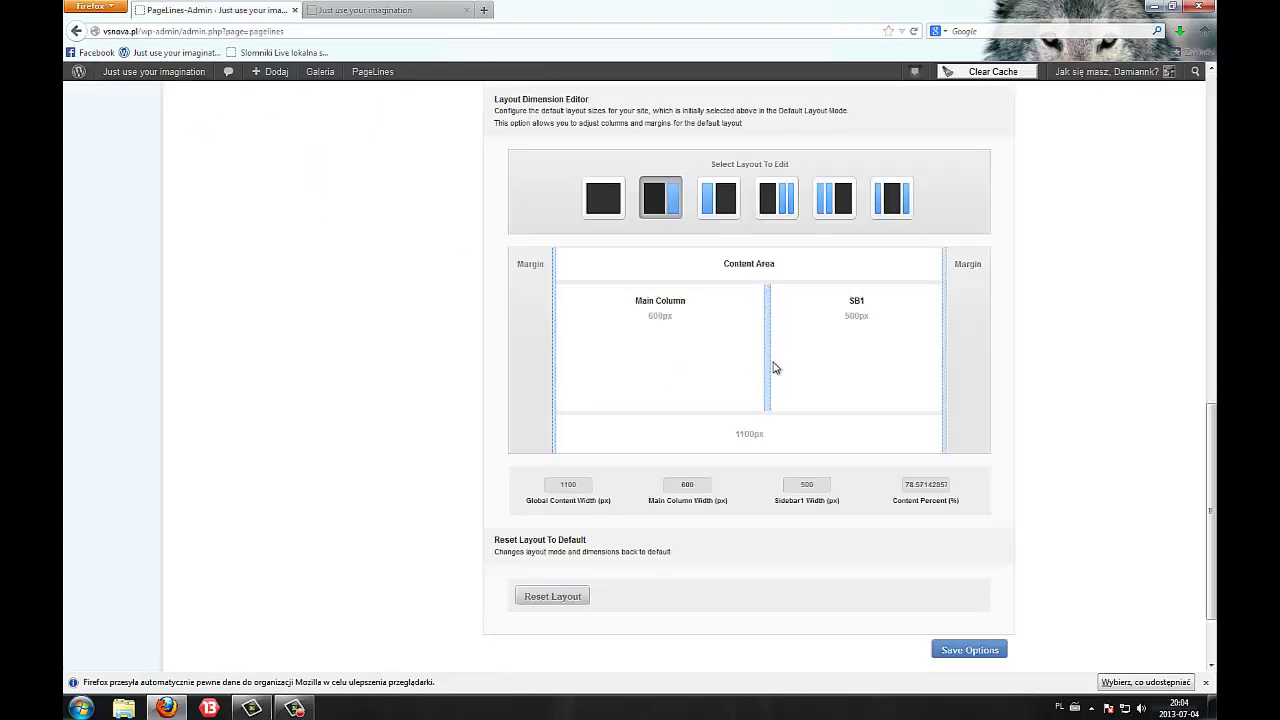
{"action": "left_click_drag", "start_coordinate": [768, 360], "coordinate": [842, 358]}
{"action": "left_click", "coordinate": [966, 650]}
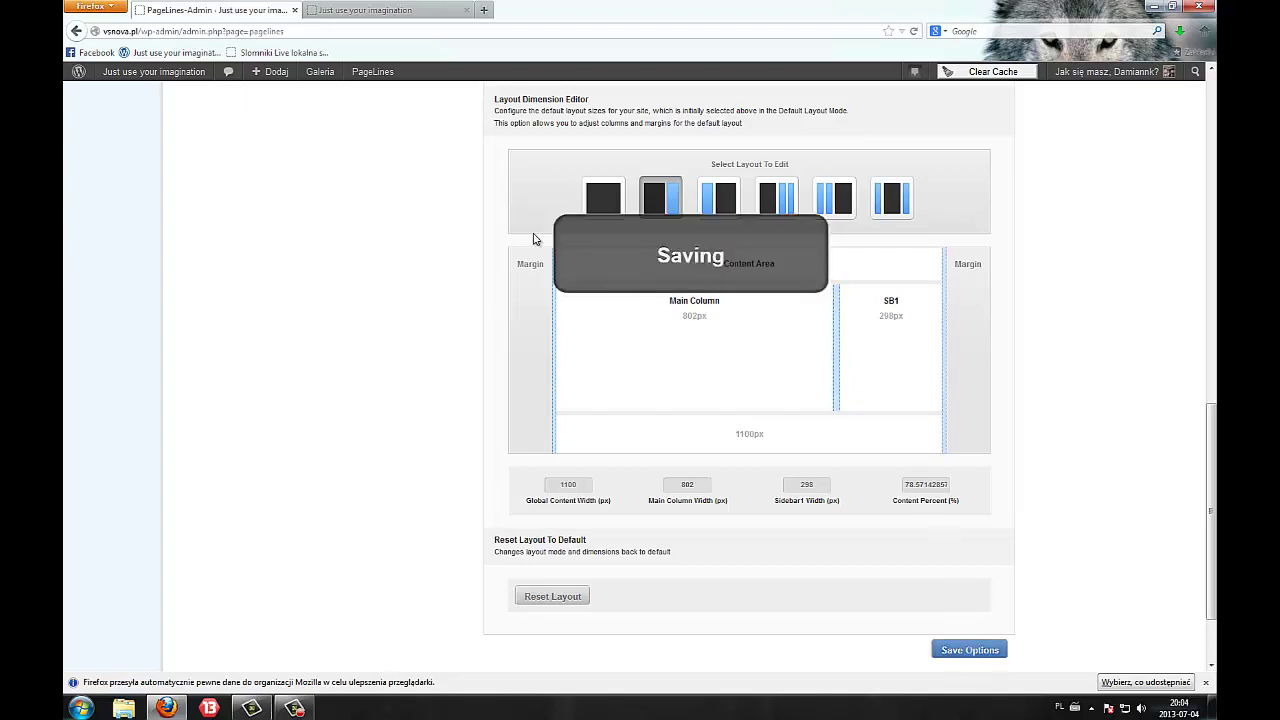
Refresh the public home page to check it against the narrower sidebar setting.
{"action": "left_click", "coordinate": [376, 9]}
{"action": "right_click", "coordinate": [214, 282]}
{"action": "left_click", "coordinate": [255, 323]}
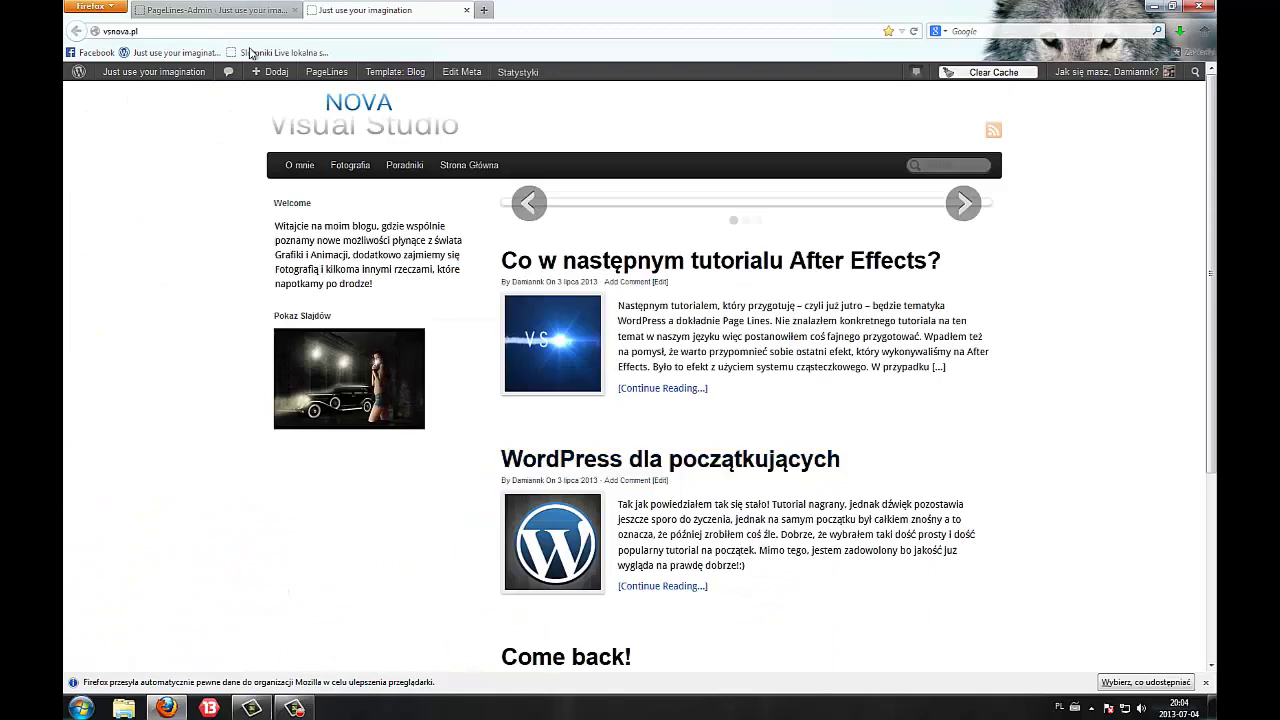
Set the default layout mode to a main column with one sidebar on its right, and save the options.
{"action": "left_click", "coordinate": [215, 10]}
{"action": "scroll", "coordinate": [440, 350], "scroll_direction": "up", "scroll_amount": 5}
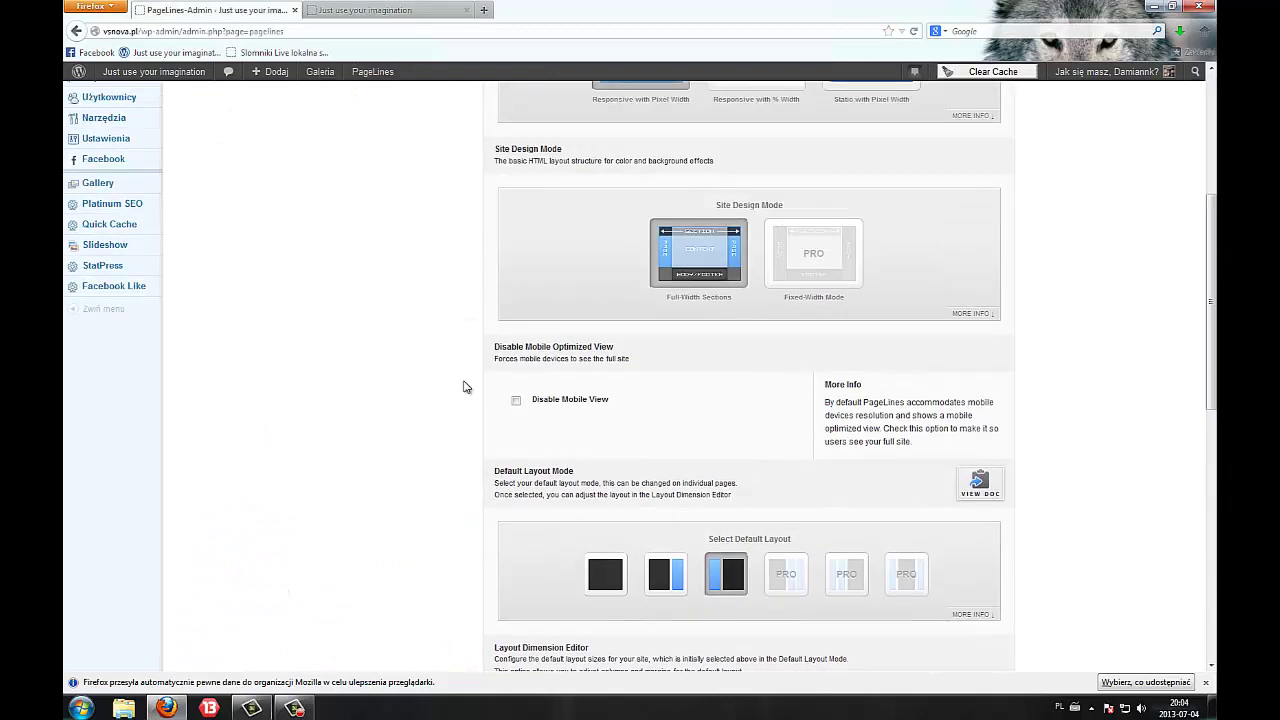
{"action": "left_click", "coordinate": [667, 575]}
{"action": "scroll", "coordinate": [640, 570], "scroll_direction": "down", "scroll_amount": 7}
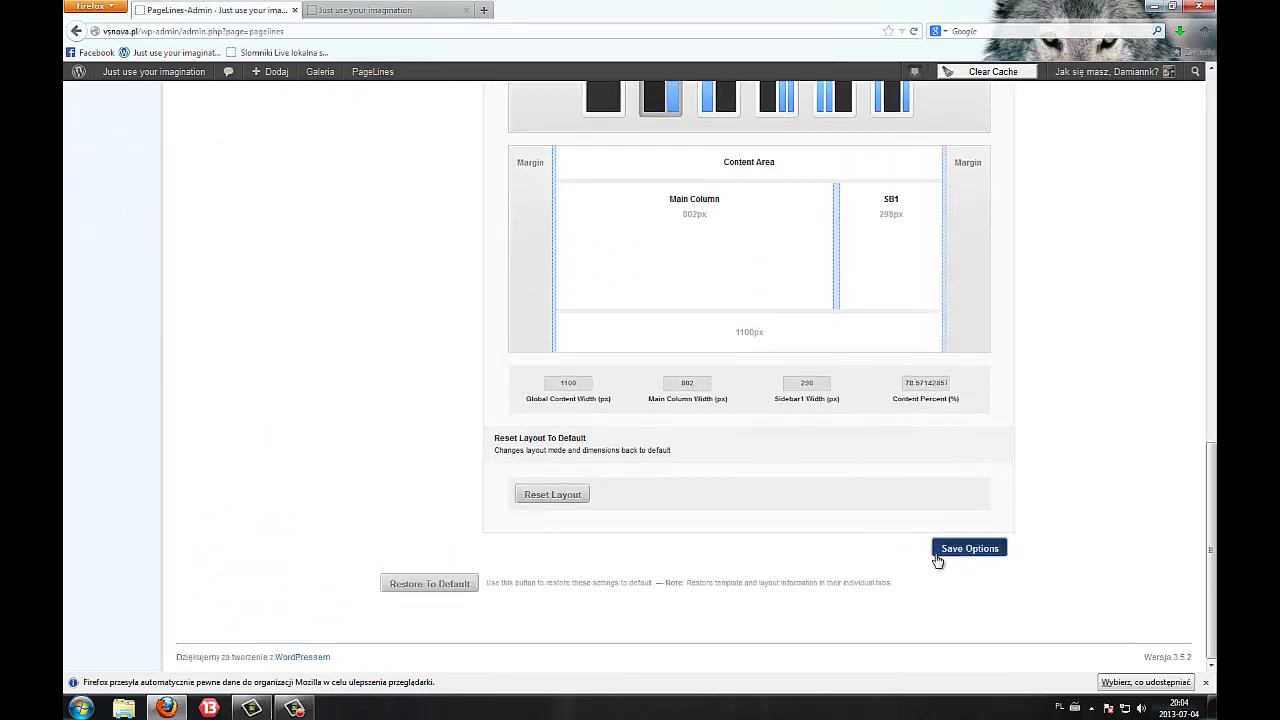
{"action": "left_click", "coordinate": [968, 548]}
Reload the public home page to check which side the sidebar is on.
{"action": "left_click", "coordinate": [370, 10]}
{"action": "right_click", "coordinate": [251, 278]}
{"action": "left_click", "coordinate": [252, 321]}
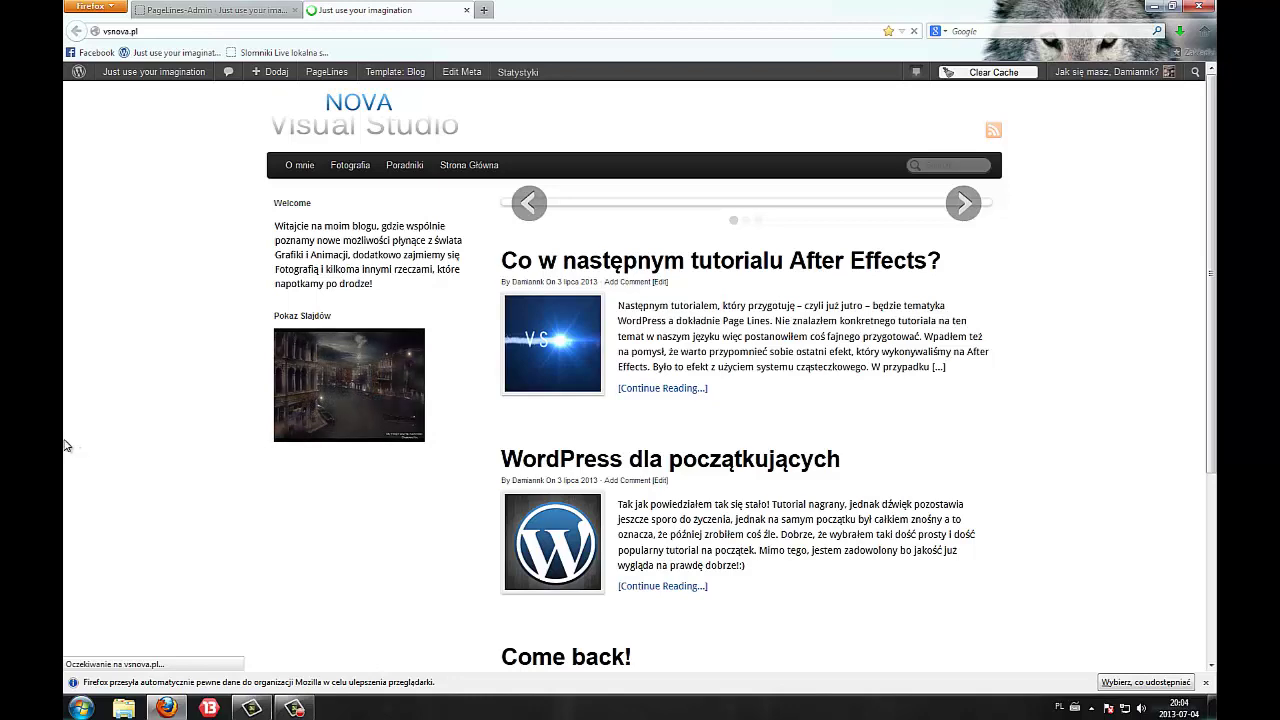
Resize the columns in the Layout Dimension Editor to a 586 px main column and 514 px sidebar, and save the options.
{"action": "left_click", "coordinate": [210, 10]}
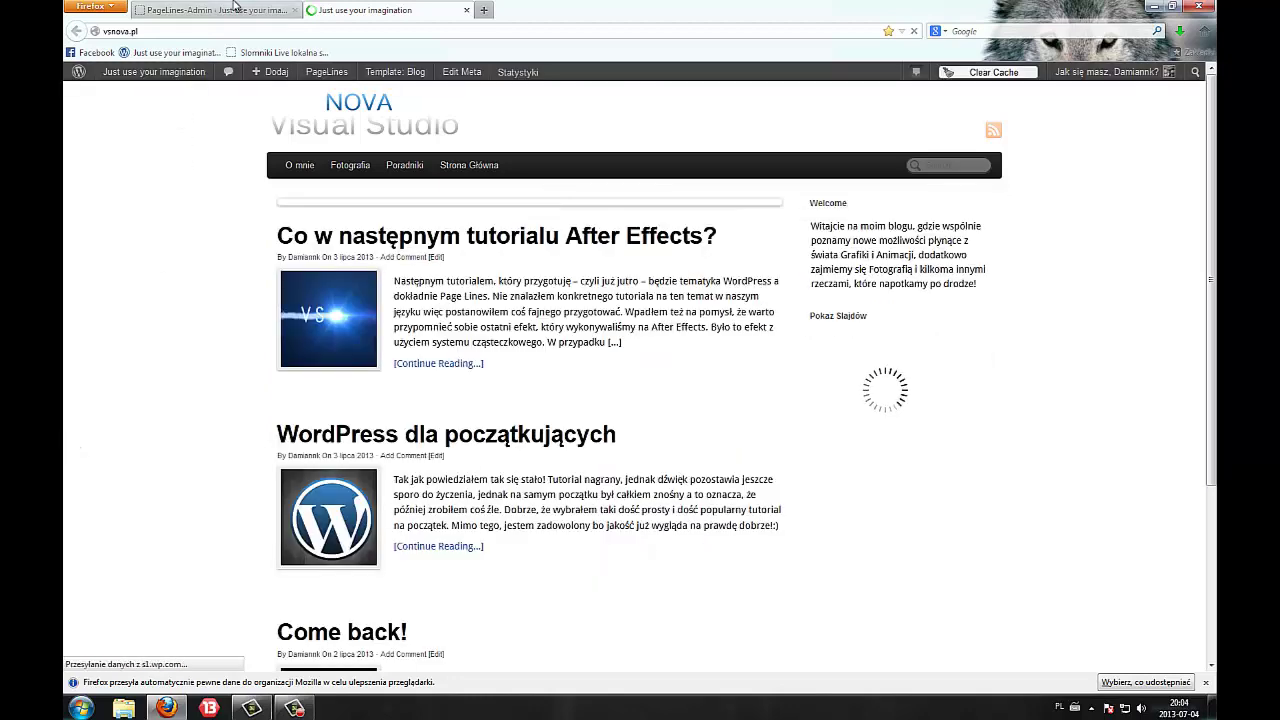
{"action": "left_click_drag", "start_coordinate": [834, 257], "coordinate": [762, 257]}
{"action": "left_click", "coordinate": [969, 548]}
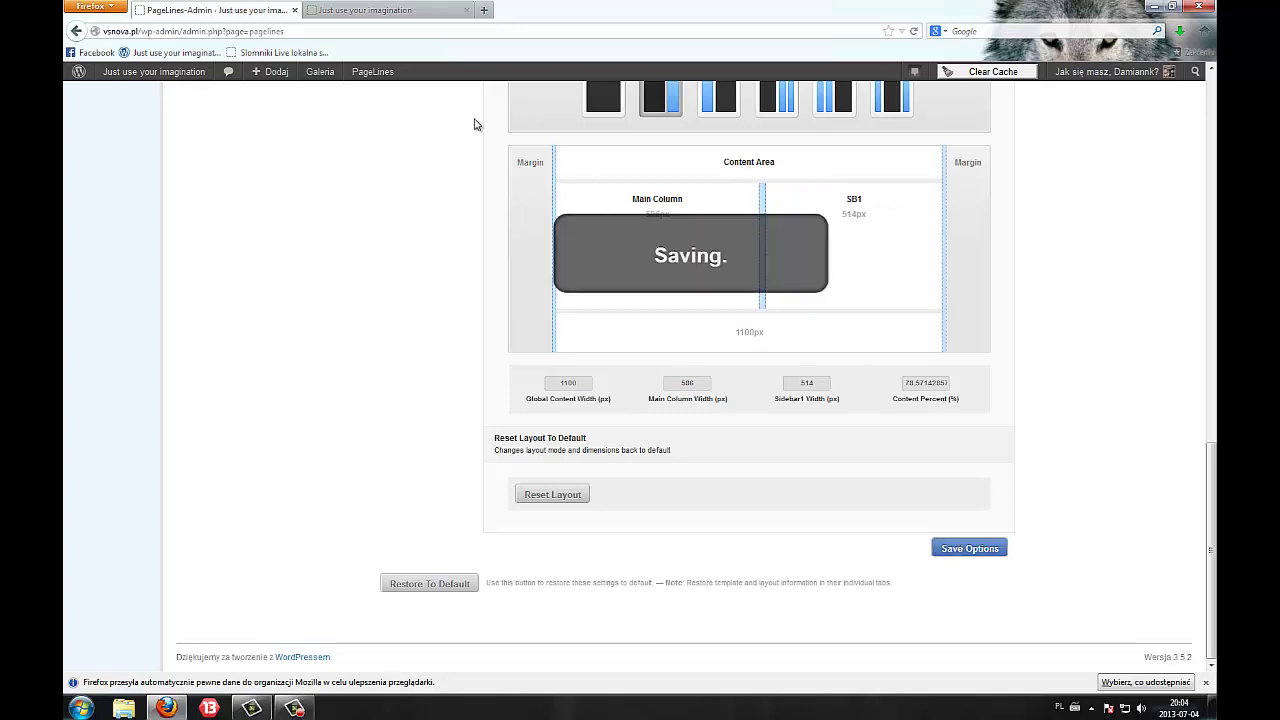
Reload the public home page and examine the welcome text and slideshow in the widened sidebar.
{"action": "key", "text": "ctrl+Tab"}
{"action": "right_click", "coordinate": [179, 224]}
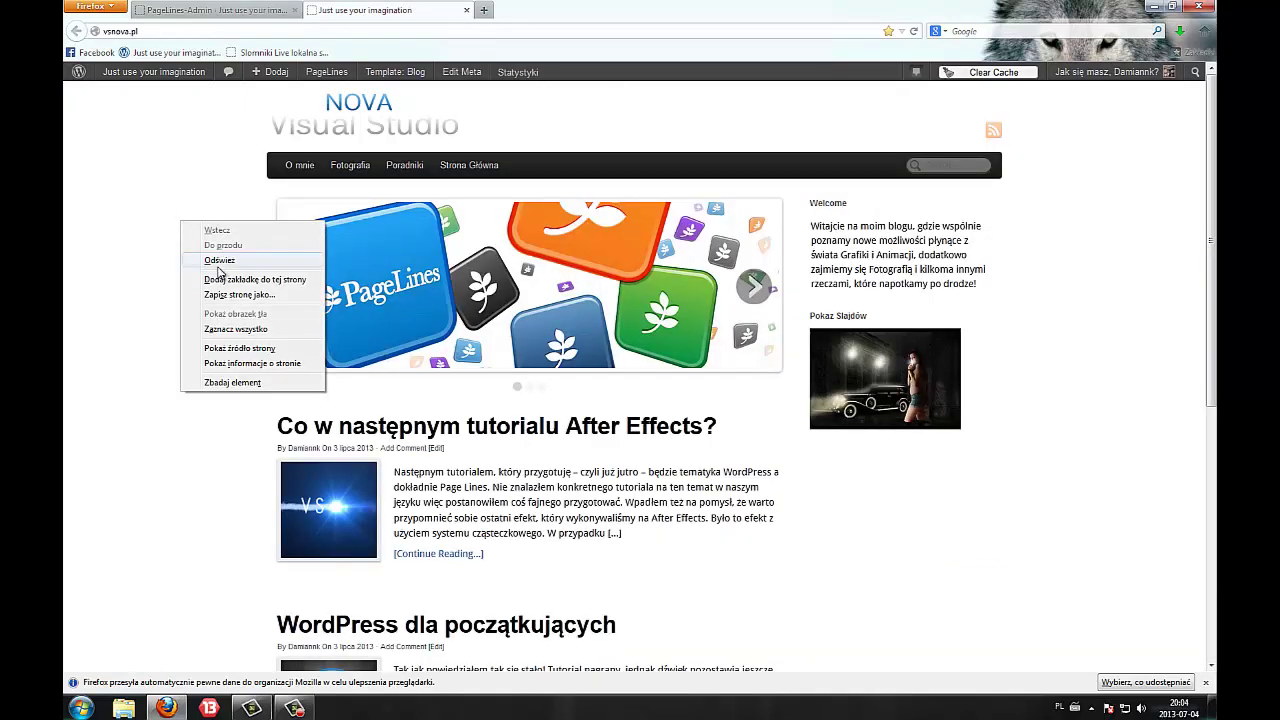
{"action": "left_click", "coordinate": [205, 253]}
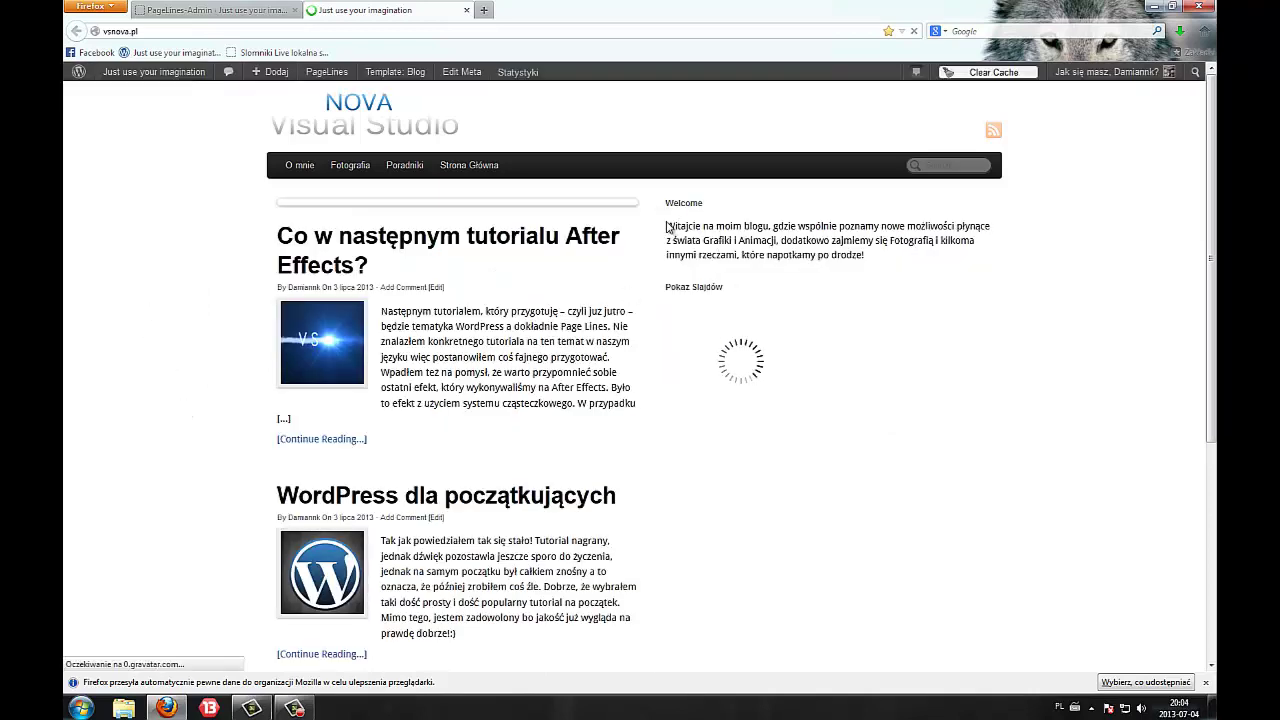
{"action": "left_click_drag", "start_coordinate": [667, 226], "coordinate": [745, 255]}
{"action": "left_click", "coordinate": [674, 286]}
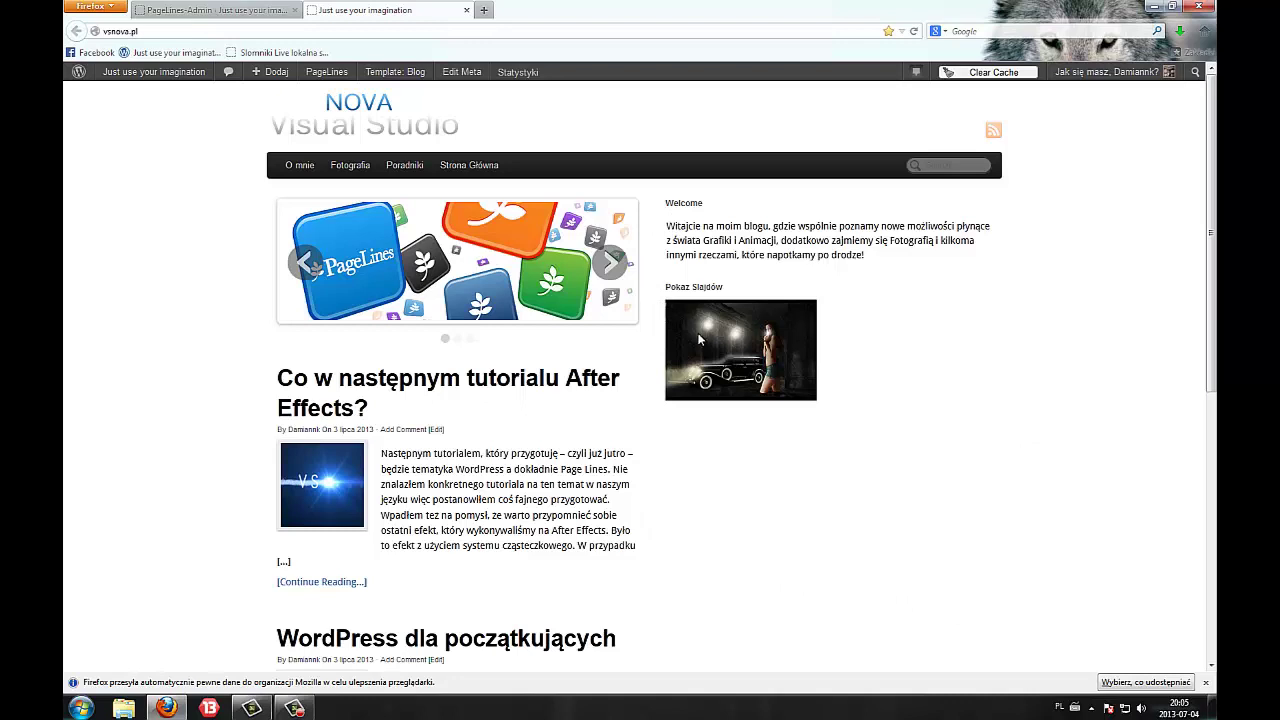
In the Layout Dimension Editor, edit the layout with sidebars on both sides to 164 px SB1 and 696 px main column, and save the options.
{"action": "left_click", "coordinate": [215, 10]}
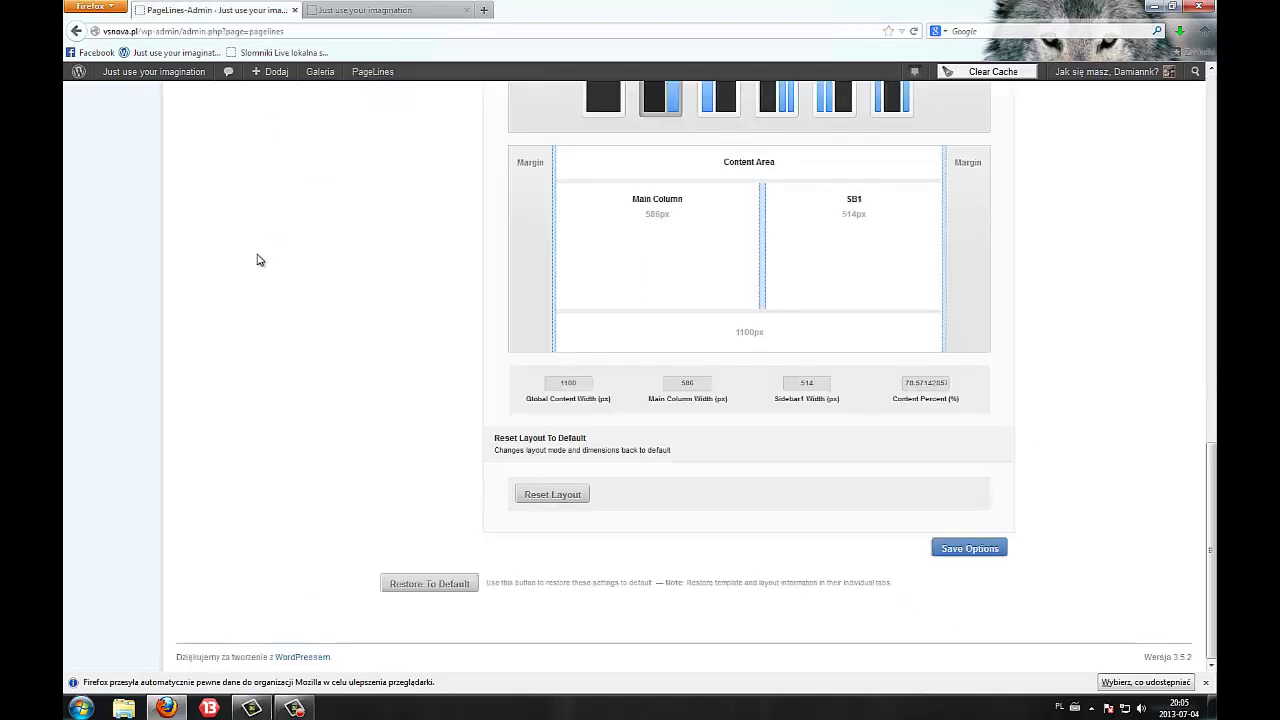
{"action": "scroll", "coordinate": [251, 263], "scroll_direction": "up", "scroll_amount": 5}
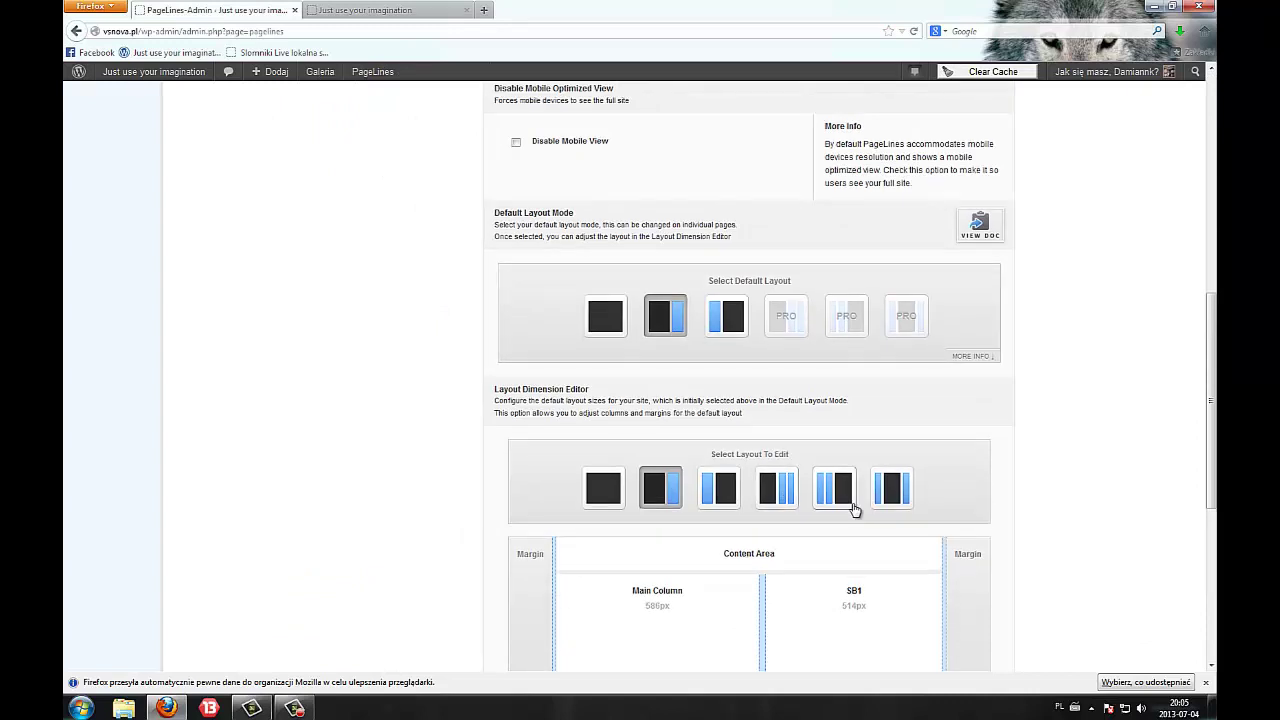
{"action": "left_click", "coordinate": [776, 488]}
{"action": "scroll", "coordinate": [778, 425], "scroll_direction": "down", "scroll_amount": 3}
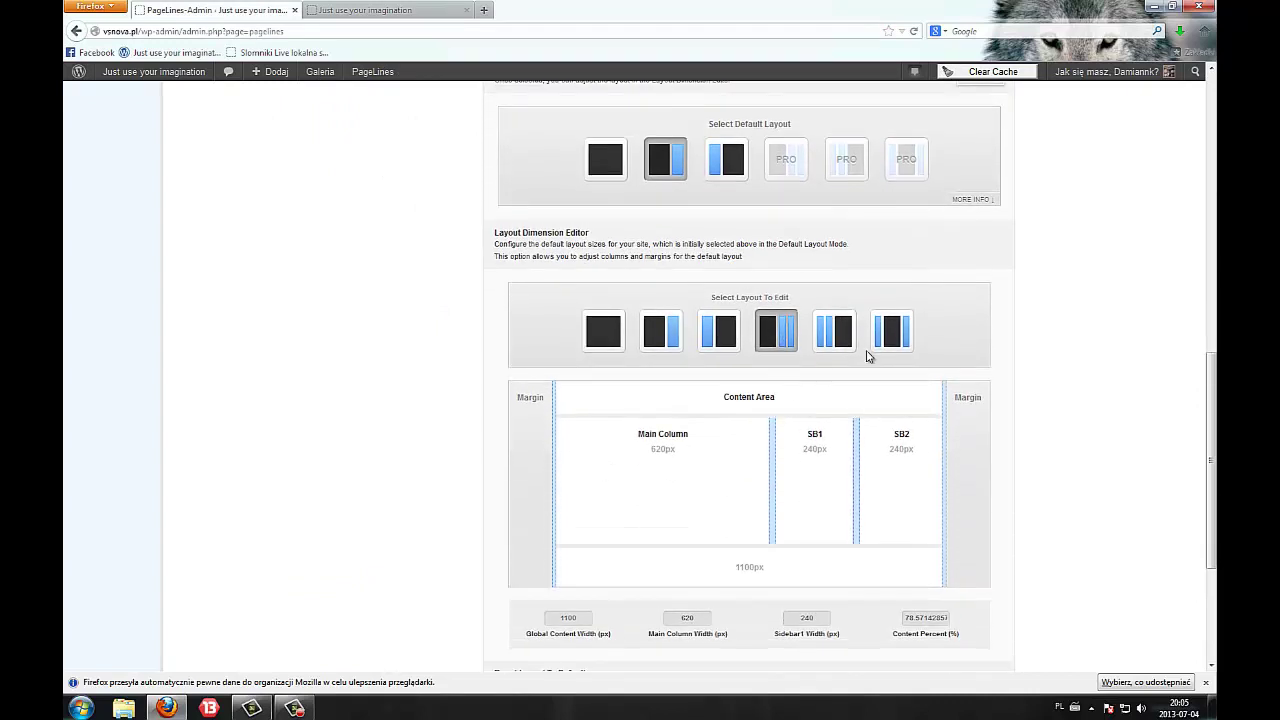
{"action": "left_click", "coordinate": [891, 332]}
{"action": "left_click_drag", "start_coordinate": [641, 477], "coordinate": [613, 471]}
{"action": "scroll", "coordinate": [613, 471], "scroll_direction": "down", "scroll_amount": 5}
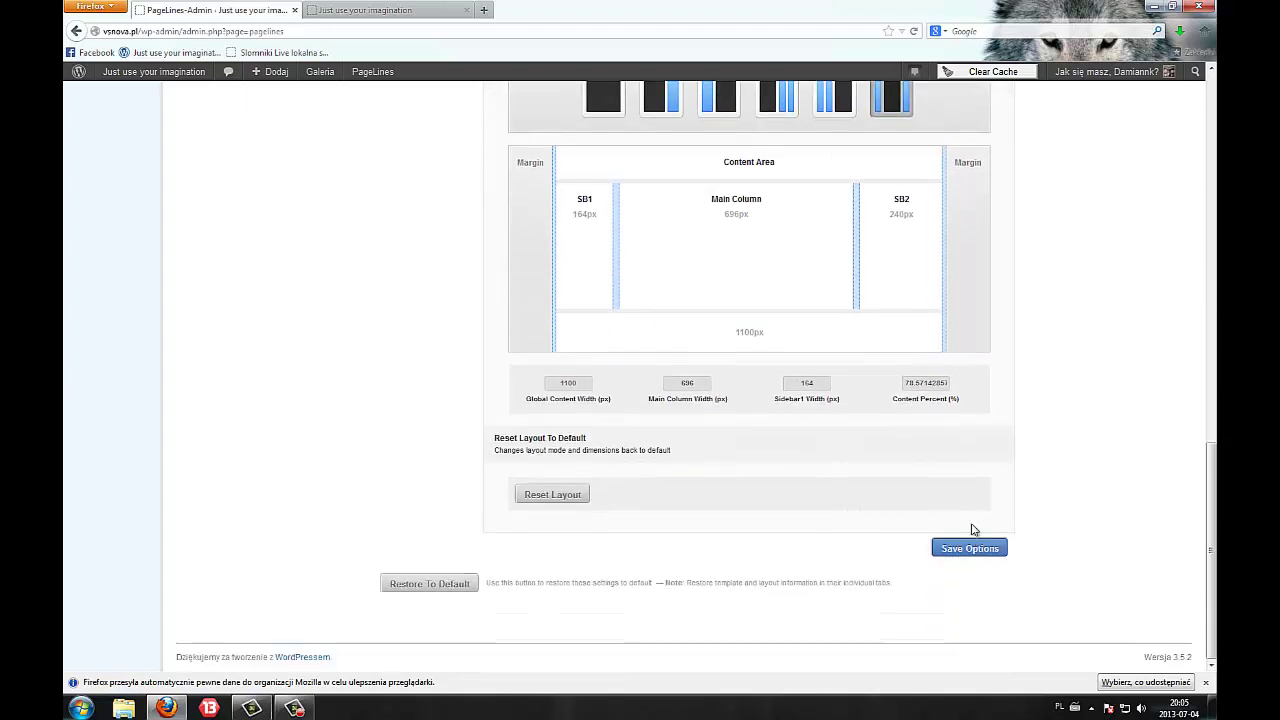
{"action": "left_click", "coordinate": [978, 549]}
Reload the public home page to check it against the saved two-sidebar dimensions.
{"action": "left_click", "coordinate": [390, 10]}
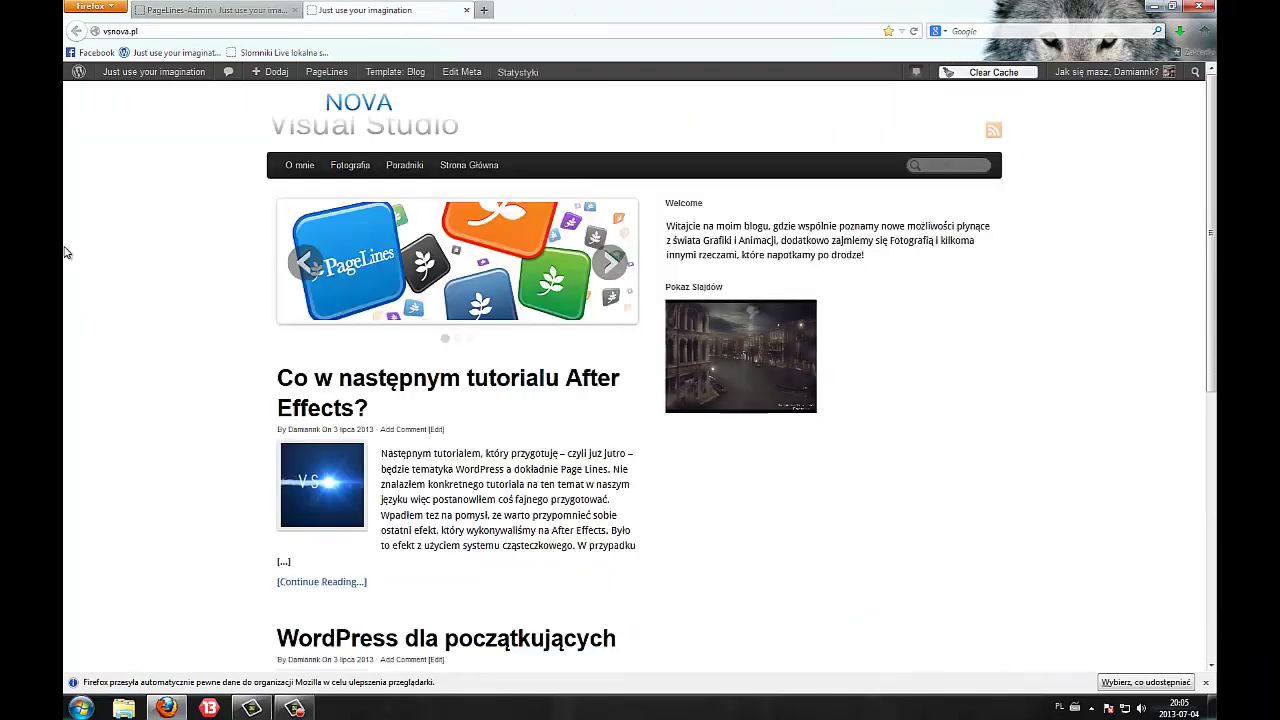
{"action": "right_click", "coordinate": [64, 250]}
{"action": "left_click", "coordinate": [113, 295]}
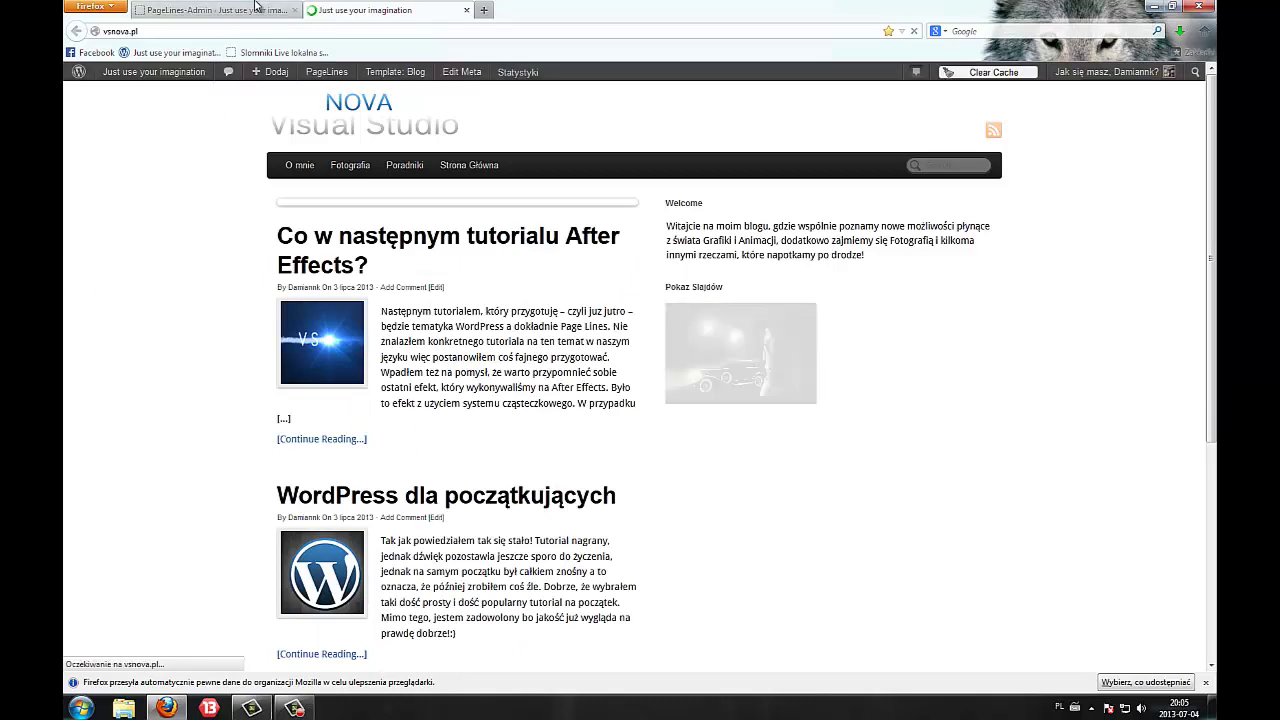
Open the WordPress widgets page and expand the Secondary Sidebar (Pro Only) to inspect its widgets.
{"action": "key", "text": "ctrl+Tab"}
{"action": "scroll", "coordinate": [843, 537], "scroll_direction": "down", "scroll_amount": 2}
{"action": "scroll", "coordinate": [600, 471], "scroll_direction": "up", "scroll_amount": 10}
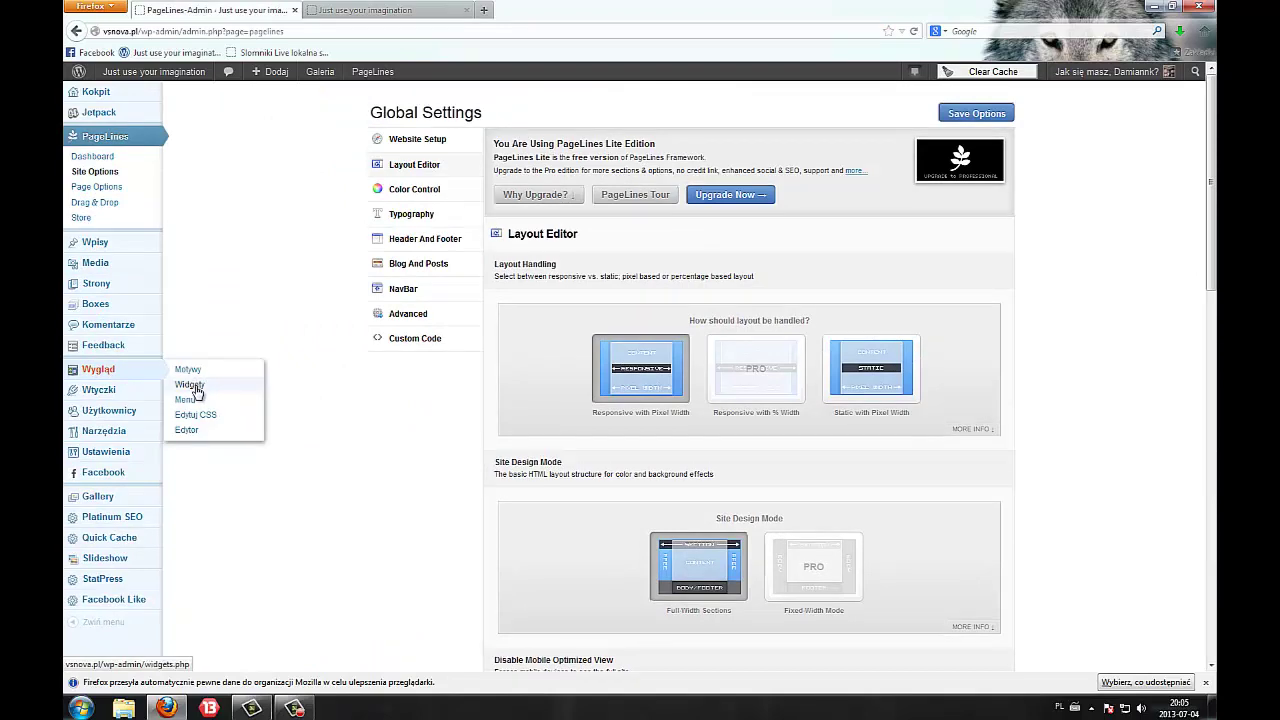
{"action": "left_click", "coordinate": [192, 386]}
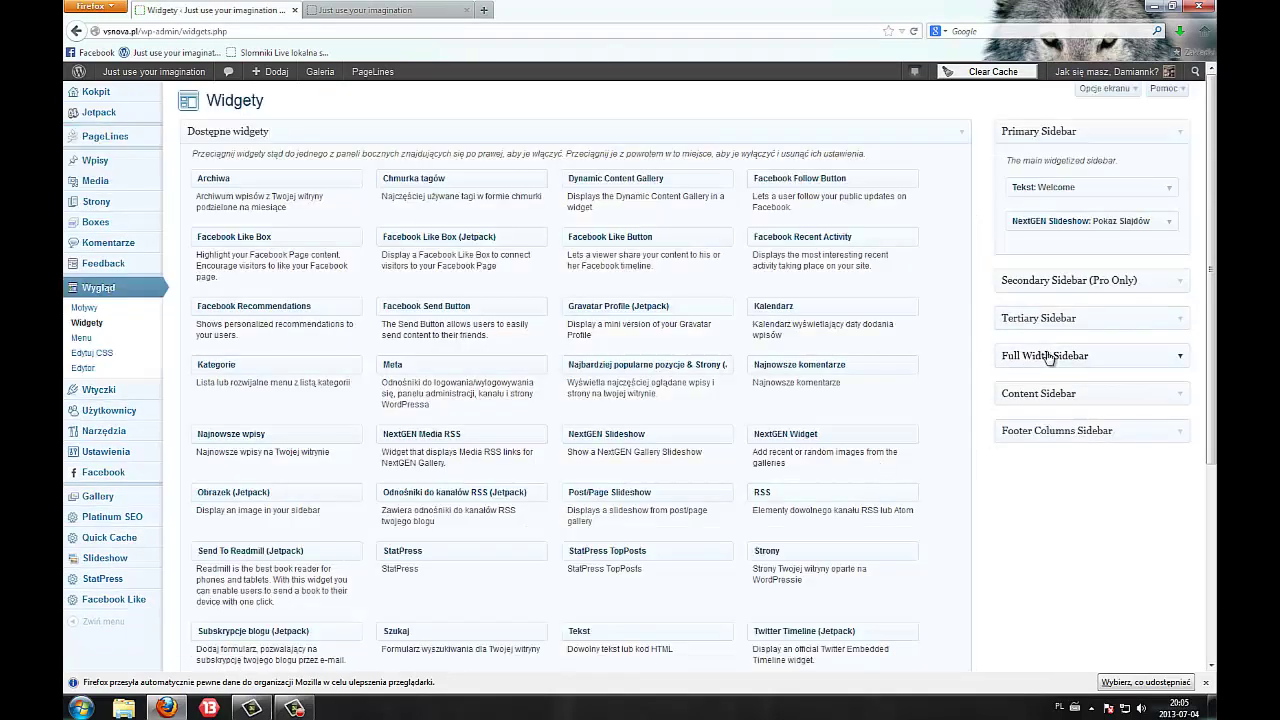
{"action": "left_click", "coordinate": [1090, 281]}
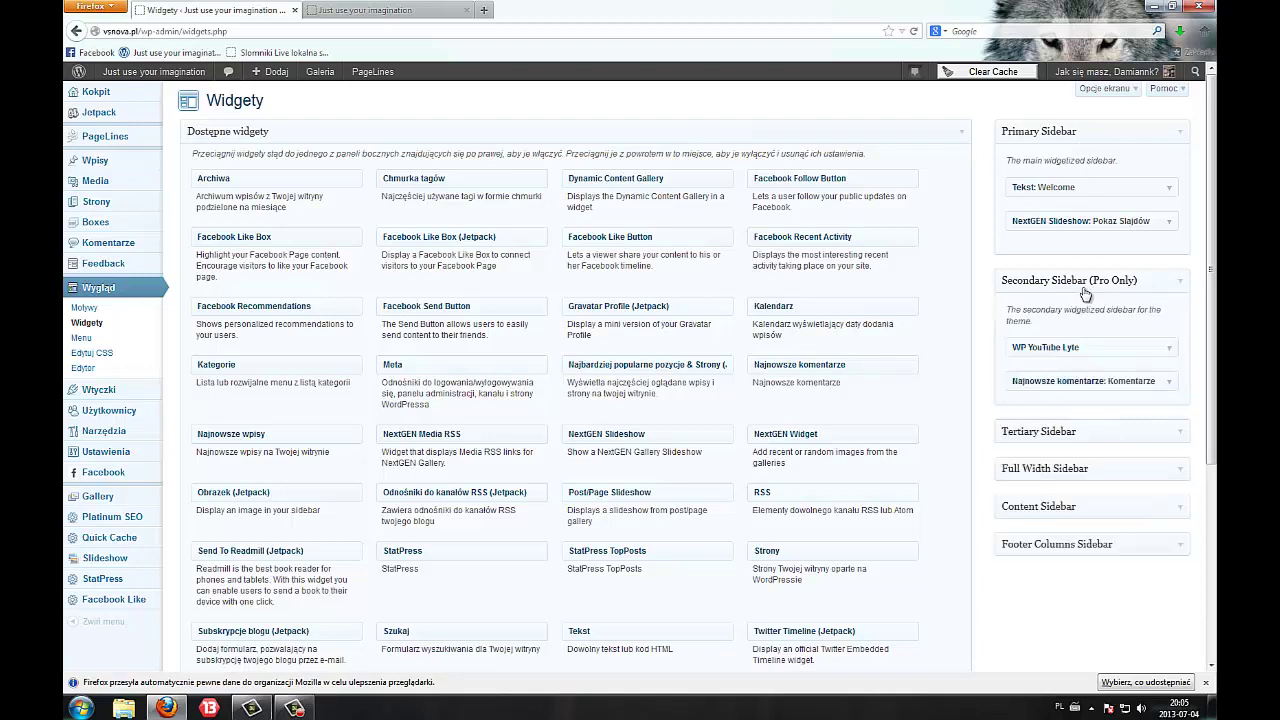
Reload the public home page to check whether the secondary sidebar's widgets are displayed.
{"action": "left_click", "coordinate": [390, 10]}
{"action": "right_click", "coordinate": [240, 238]}
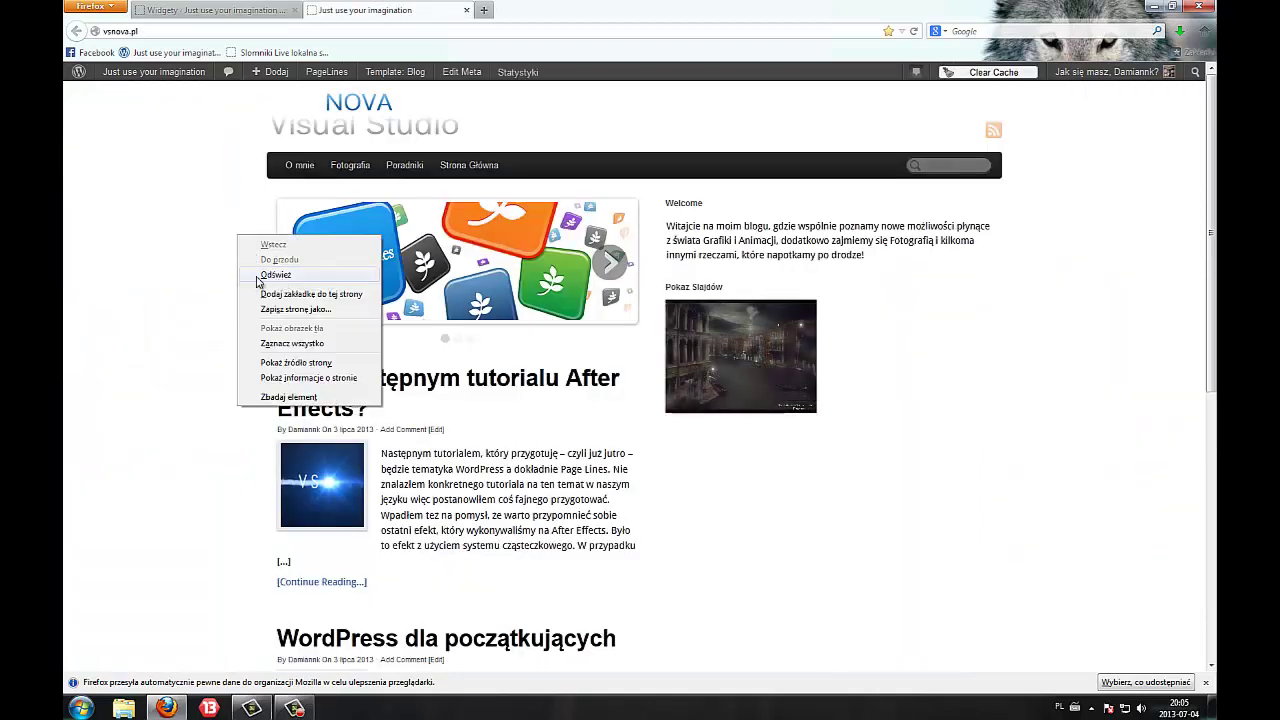
{"action": "left_click", "coordinate": [258, 277]}
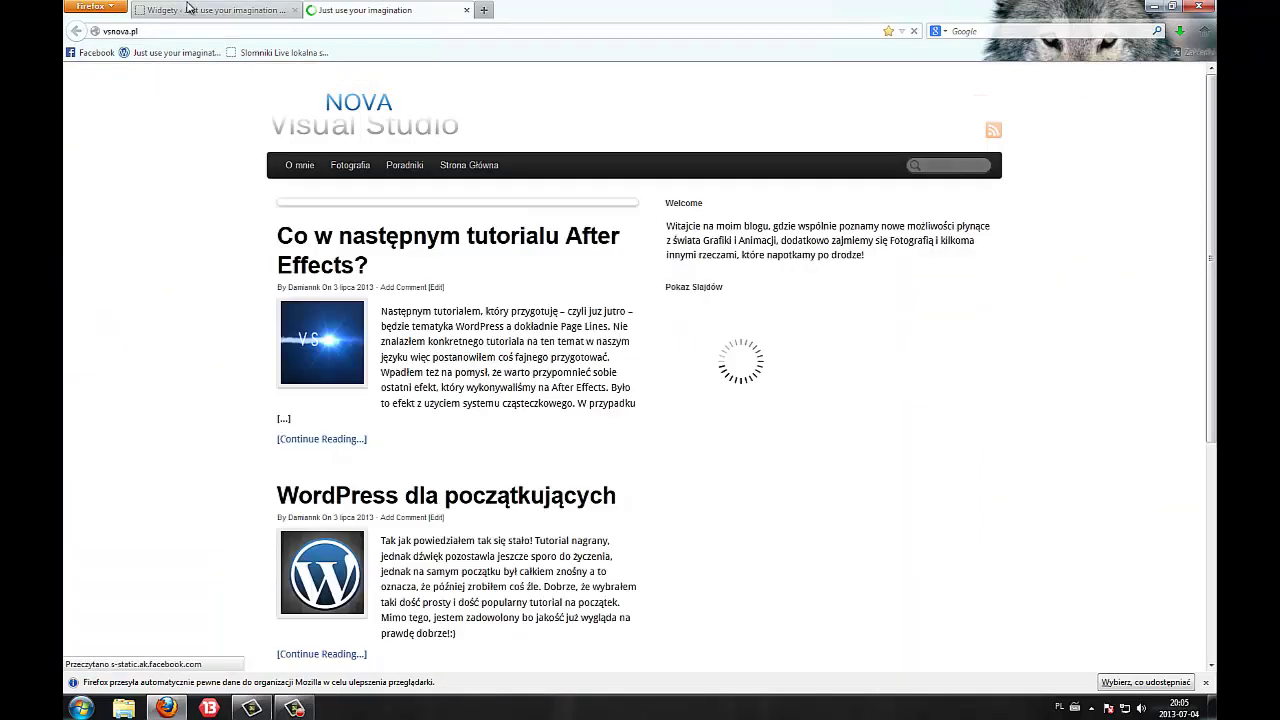
{"action": "left_click", "coordinate": [205, 10]}
{"action": "key", "text": "ctrl+Tab"}
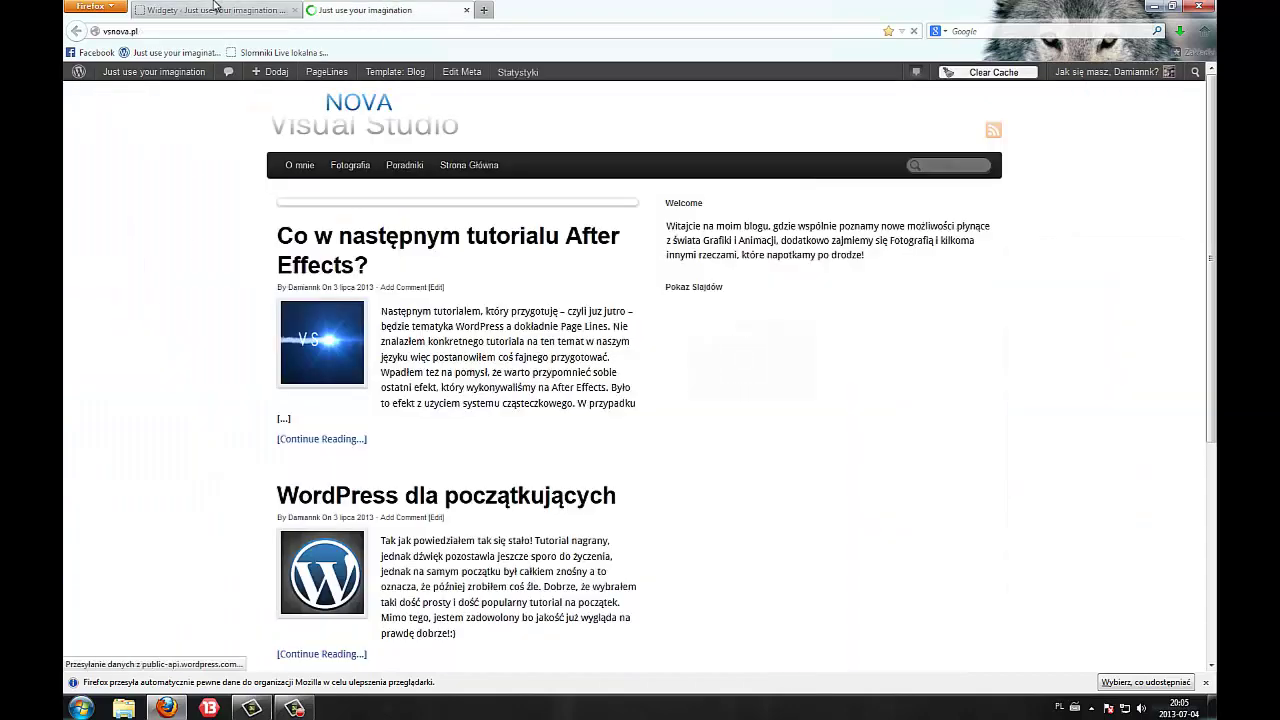
Return to the PageLines site options and look over the Color Control settings for layout colors, text colors and background image.
{"action": "key", "text": "ctrl+Tab"}
{"action": "mouse_move", "coordinate": [114, 138]}
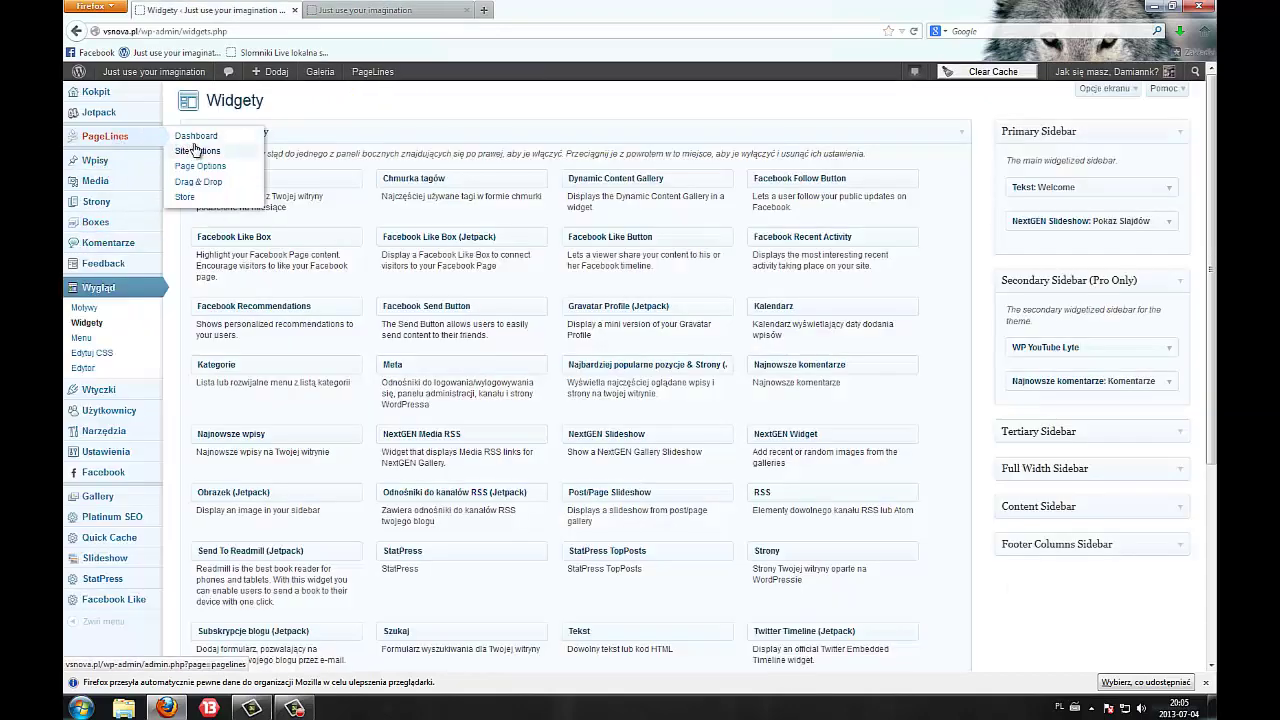
{"action": "left_click", "coordinate": [199, 148]}
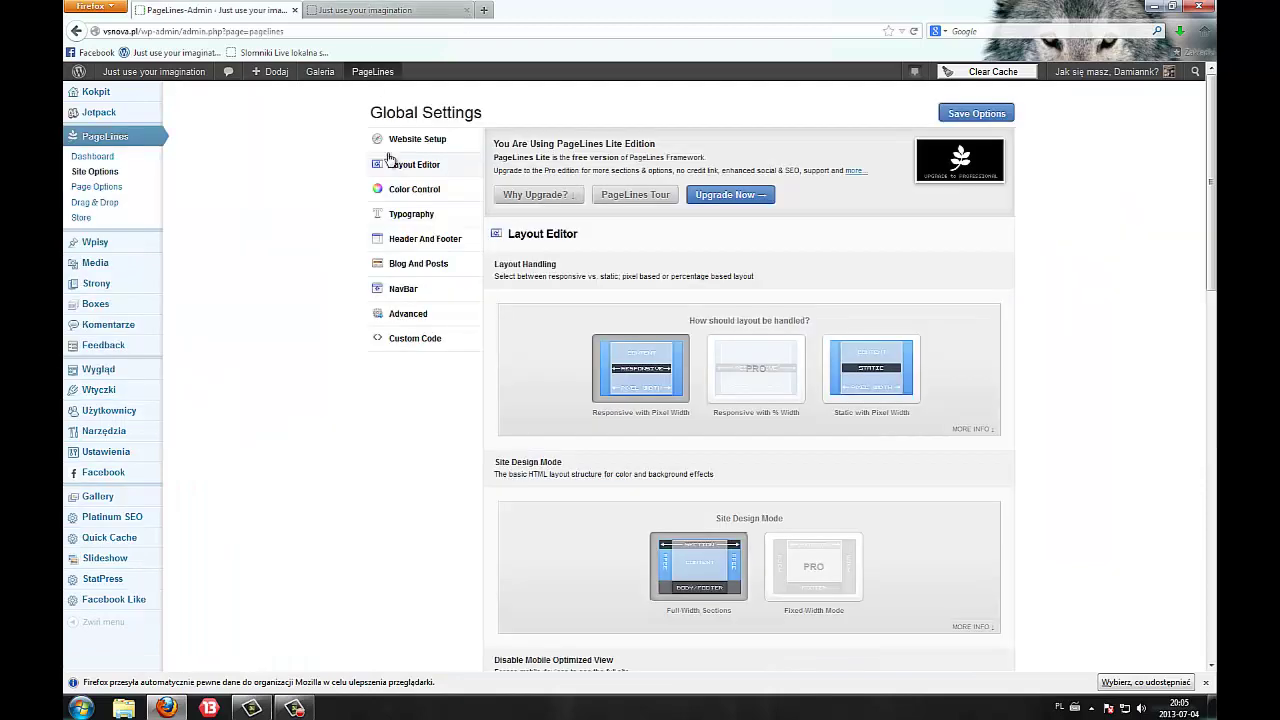
{"action": "left_click", "coordinate": [424, 190]}
{"action": "scroll", "coordinate": [321, 282], "scroll_direction": "down", "scroll_amount": 4}
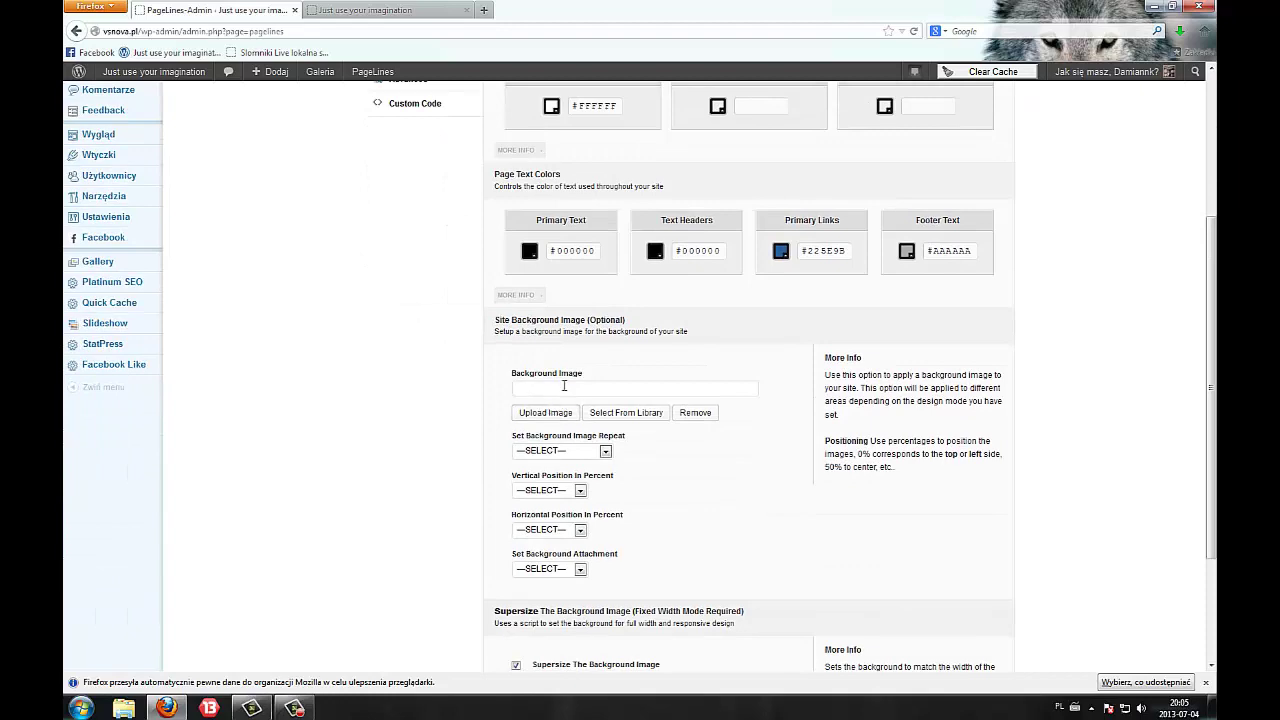
{"action": "scroll", "coordinate": [310, 360], "scroll_direction": "up", "scroll_amount": 3}
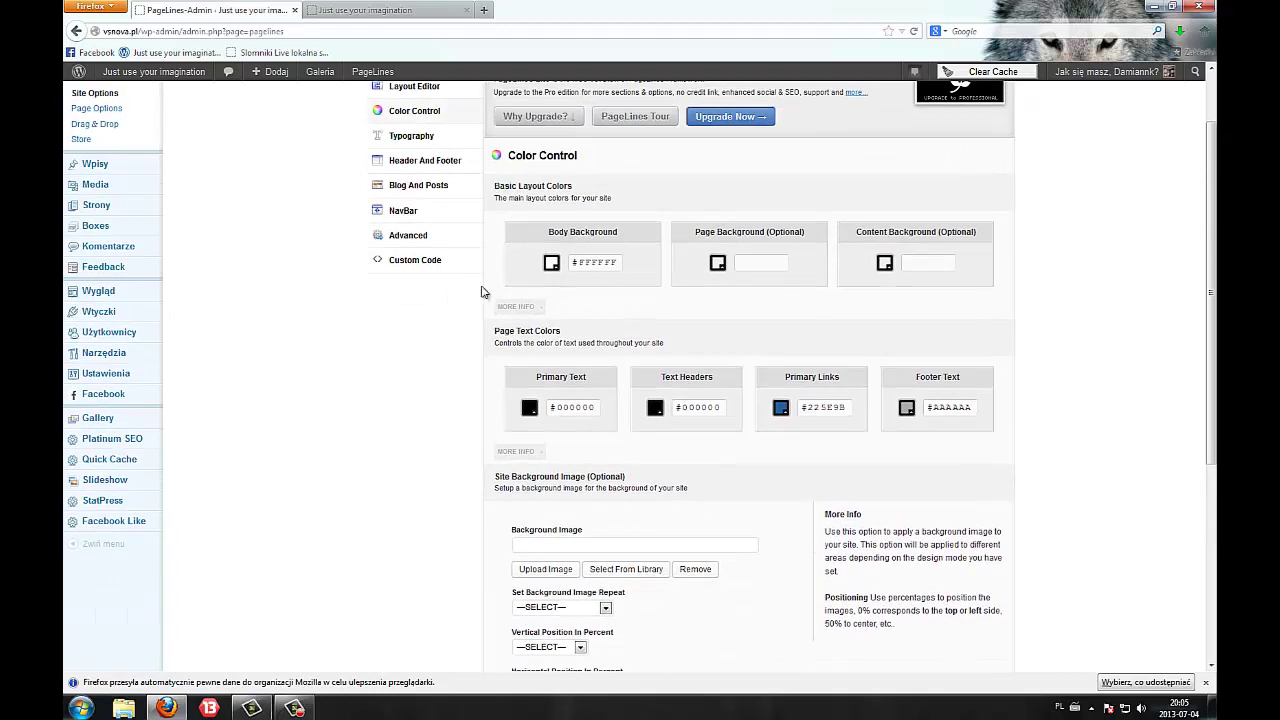
{"action": "scroll", "coordinate": [470, 300], "scroll_direction": "up", "scroll_amount": 2}
Review the Website Setup options, including choosing a custom logo file, Twitter, hashtag and page titles, and view the logo on the public page.
{"action": "left_click", "coordinate": [419, 142]}
{"action": "scroll", "coordinate": [289, 354], "scroll_direction": "down", "scroll_amount": 6}
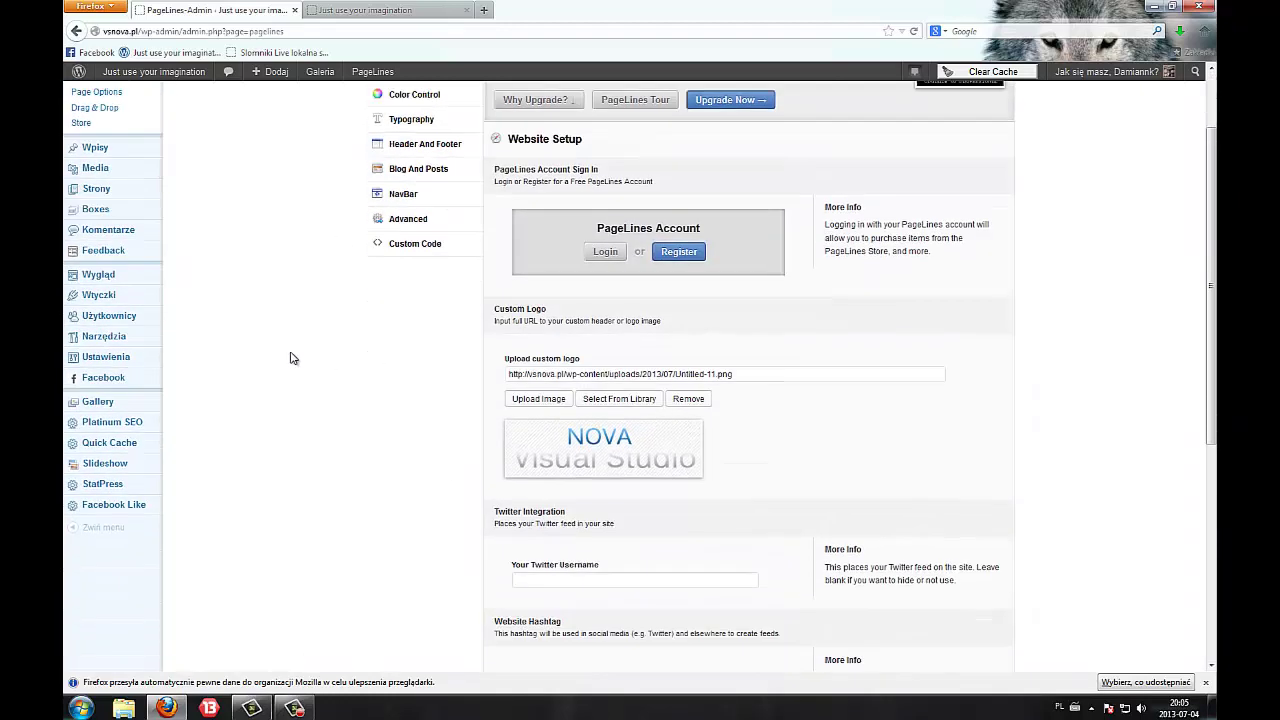
{"action": "scroll", "coordinate": [615, 420], "scroll_direction": "down", "scroll_amount": 1}
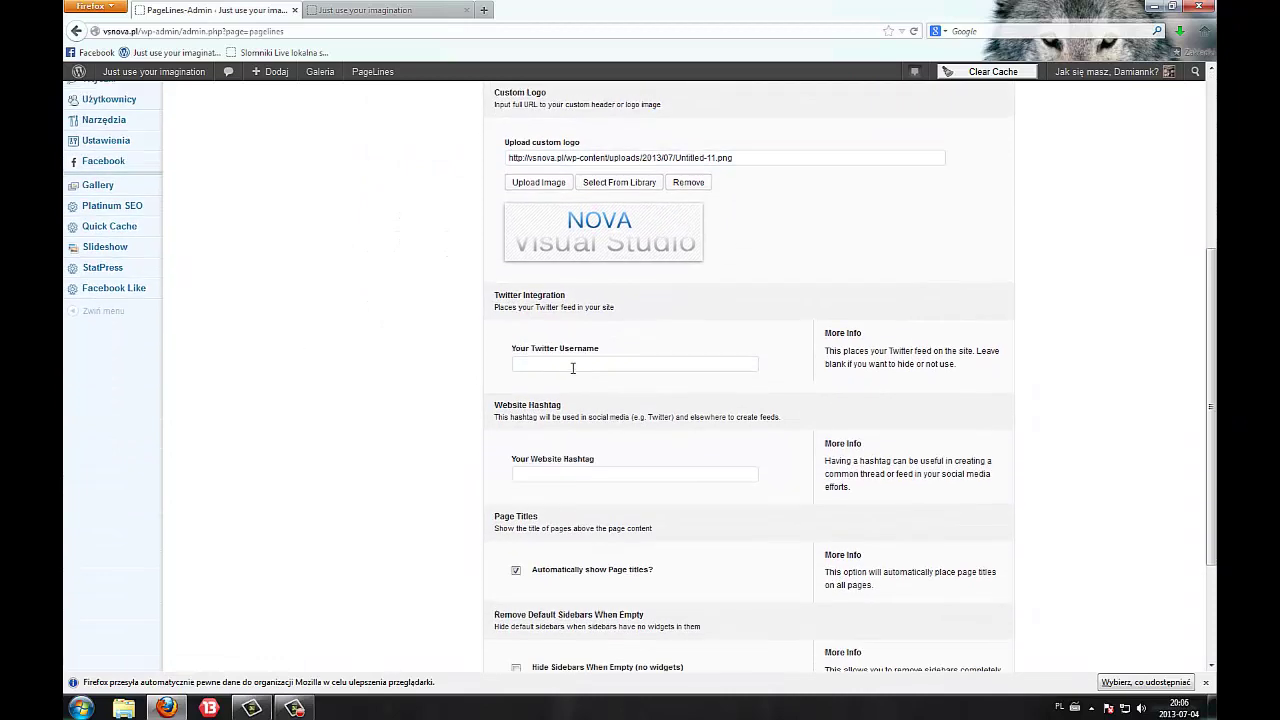
{"action": "scroll", "coordinate": [575, 370], "scroll_direction": "up", "scroll_amount": 1}
{"action": "left_click", "coordinate": [538, 262]}
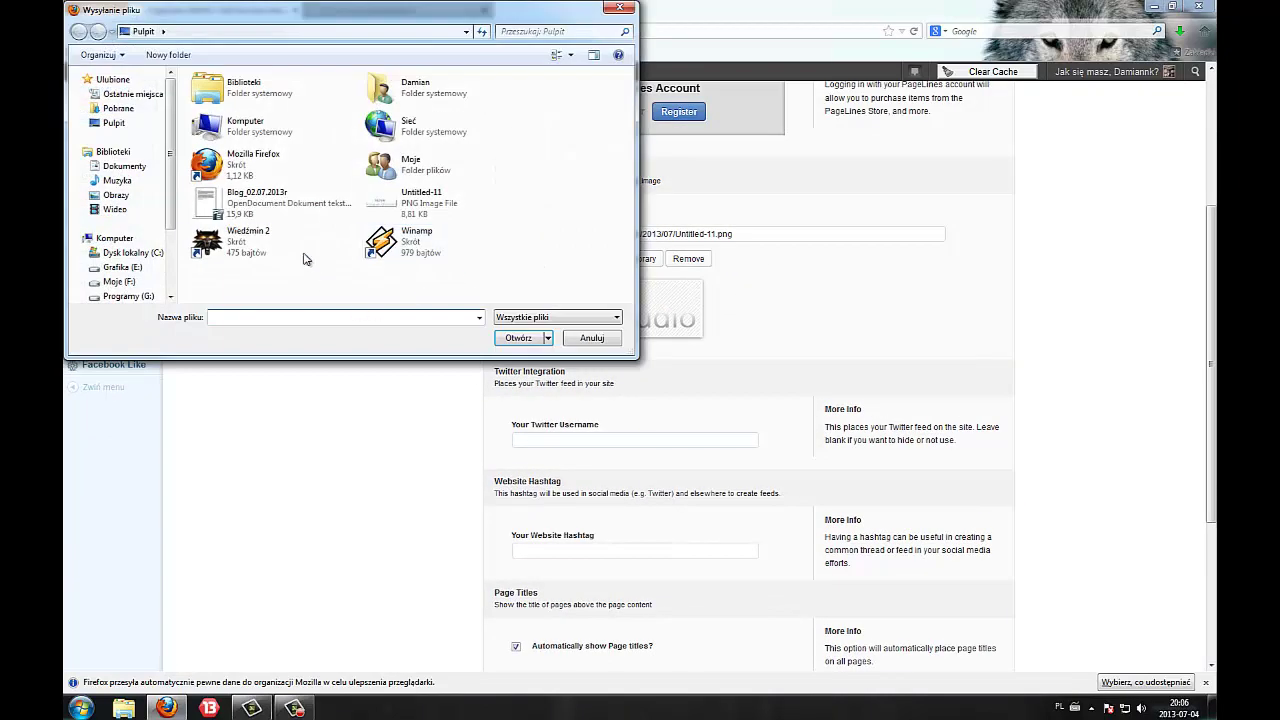
{"action": "left_click", "coordinate": [420, 196]}
{"action": "left_click", "coordinate": [590, 337]}
{"action": "scroll", "coordinate": [398, 399], "scroll_direction": "down", "scroll_amount": 5}
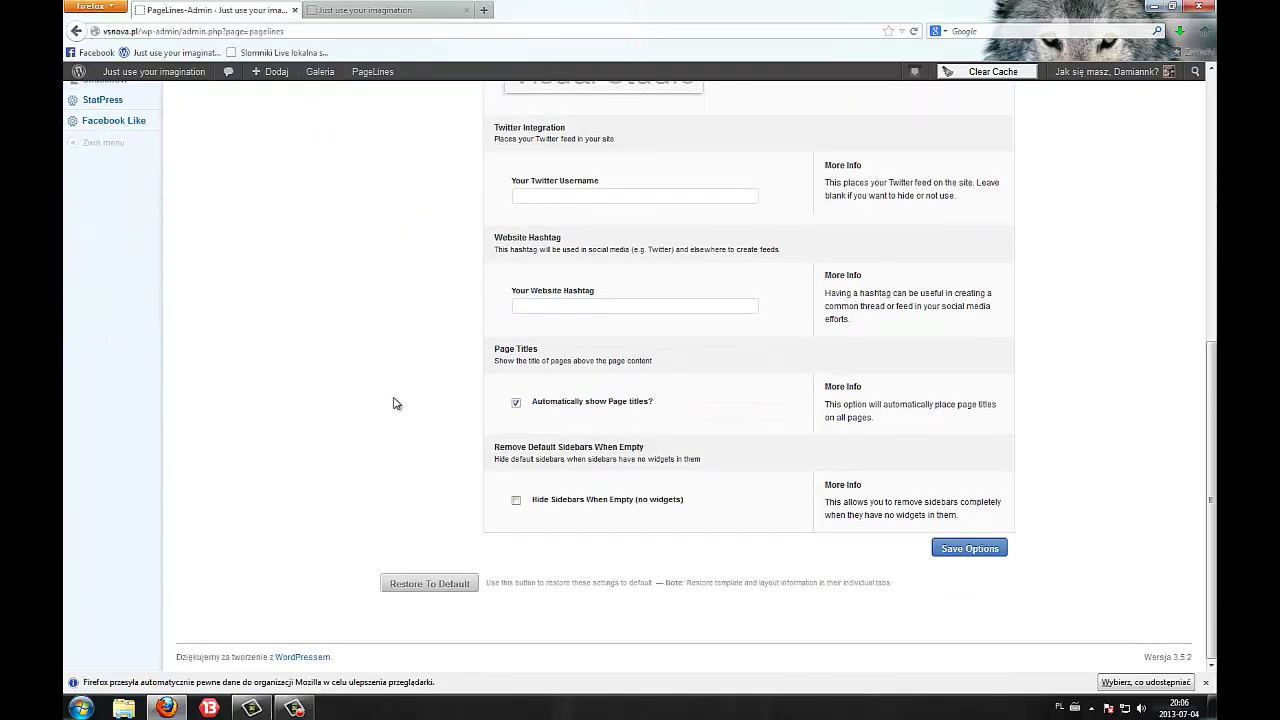
{"action": "scroll", "coordinate": [388, 410], "scroll_direction": "up", "scroll_amount": 10}
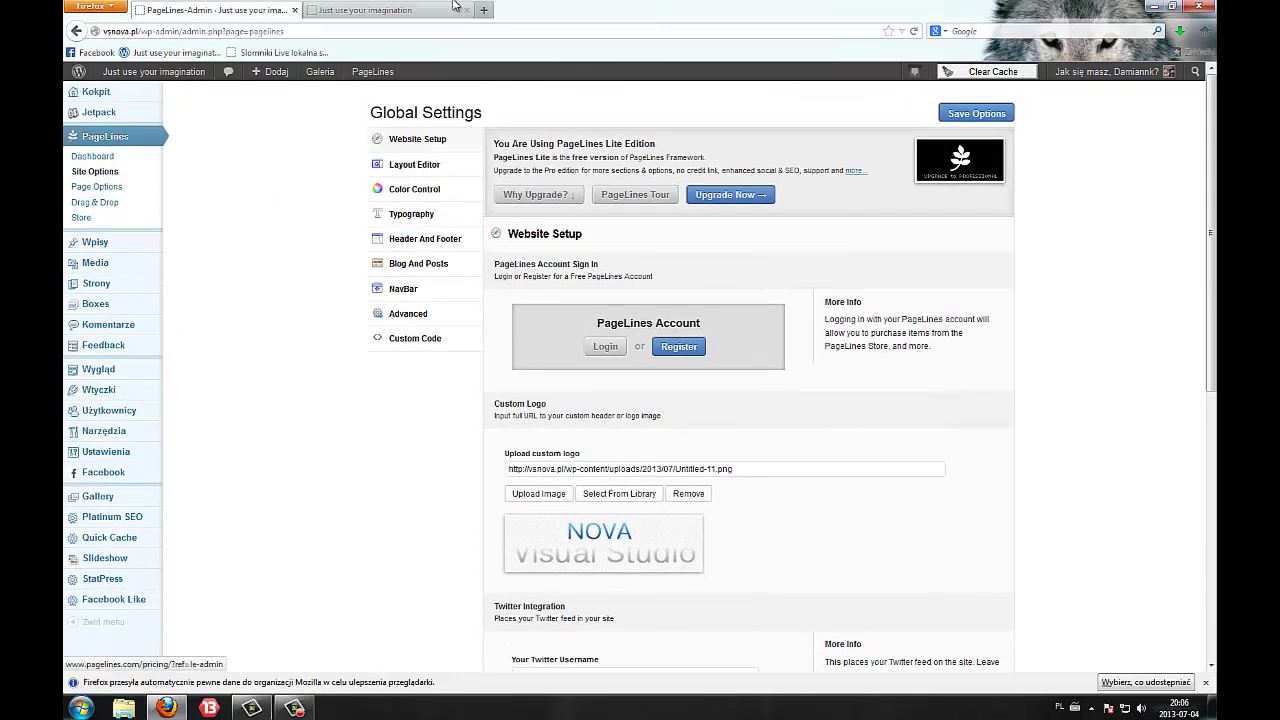
{"action": "left_click", "coordinate": [385, 10]}
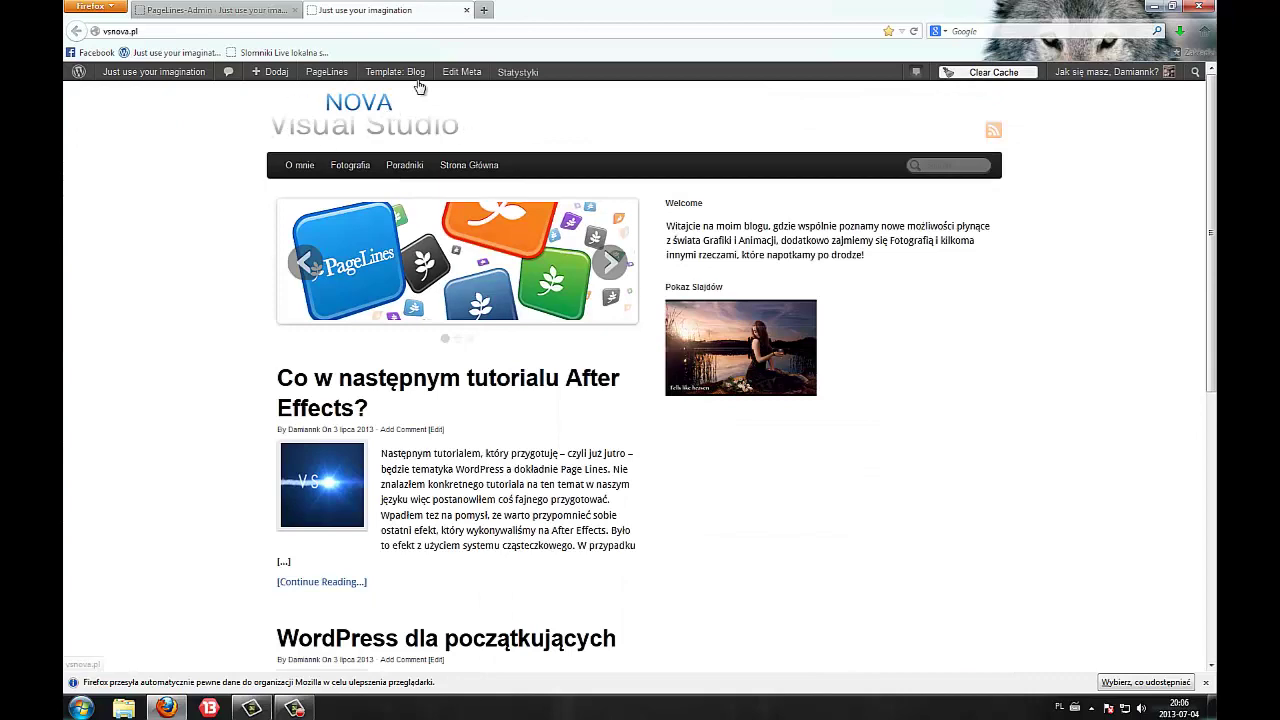
In the Color Control settings, set the optional content background to the light purple #c99dc9.
{"action": "left_click", "coordinate": [215, 10]}
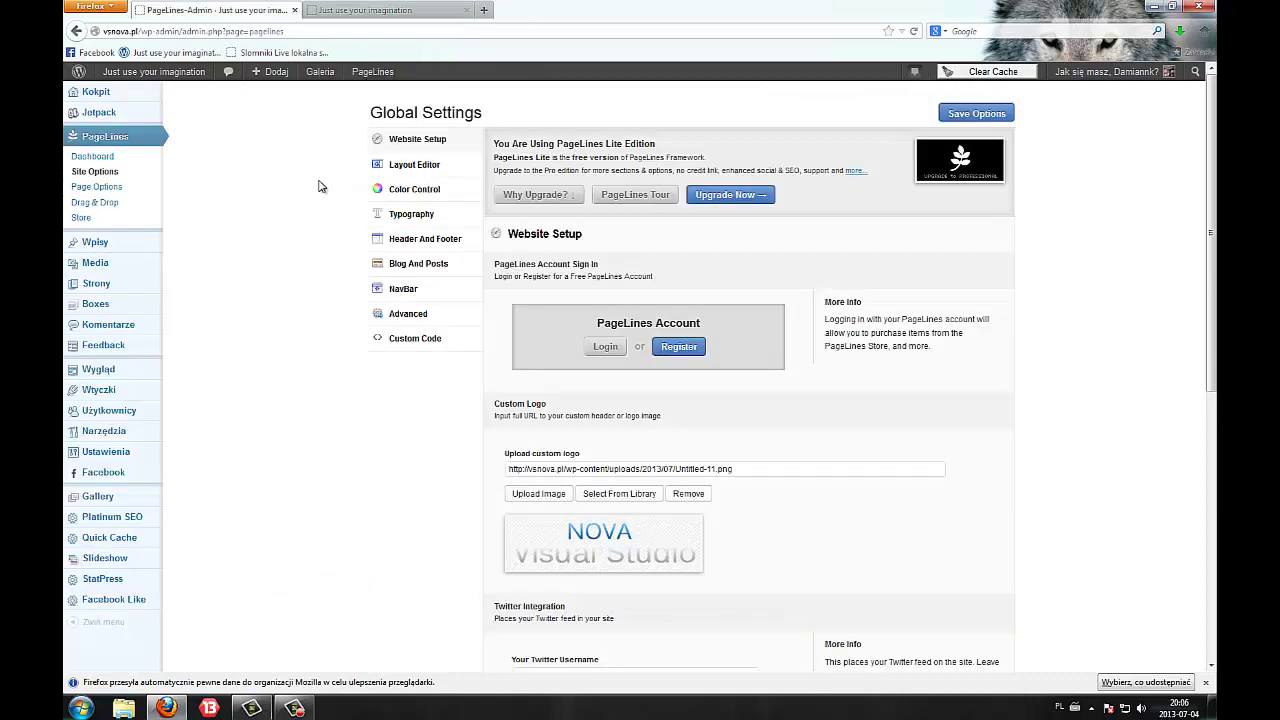
{"action": "left_click", "coordinate": [420, 192]}
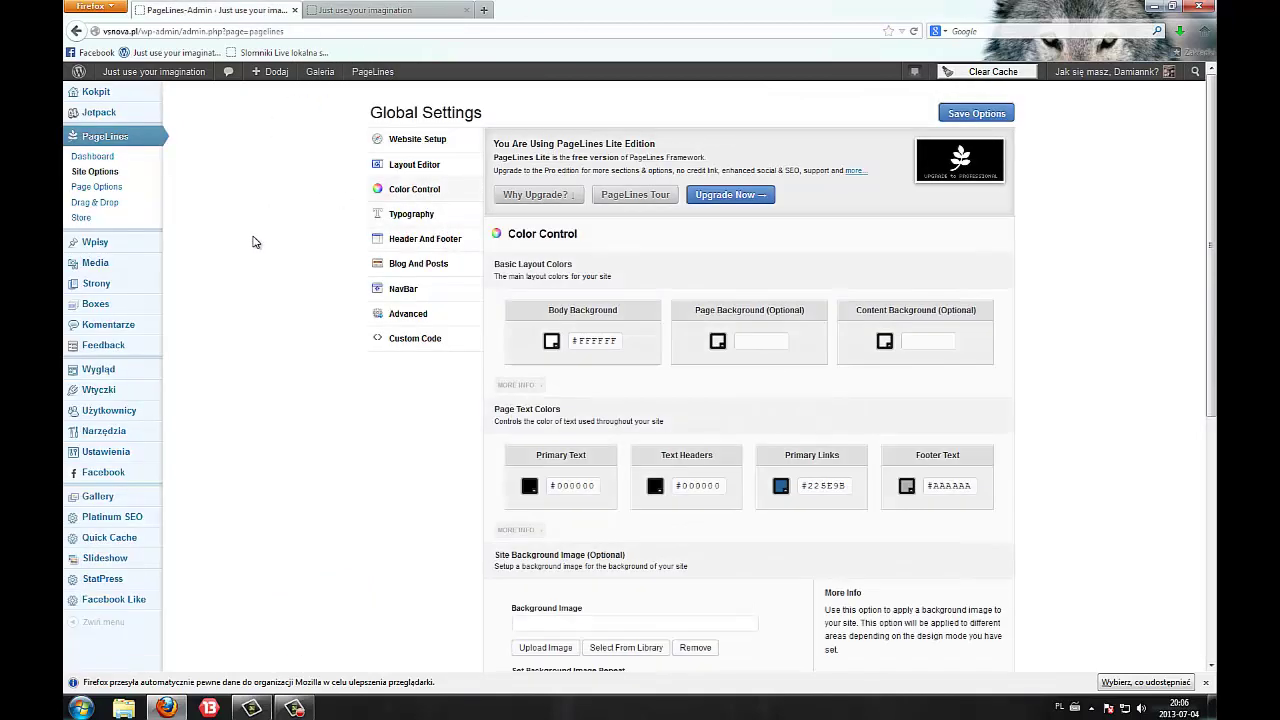
{"action": "scroll", "coordinate": [763, 370], "scroll_direction": "down", "scroll_amount": 3}
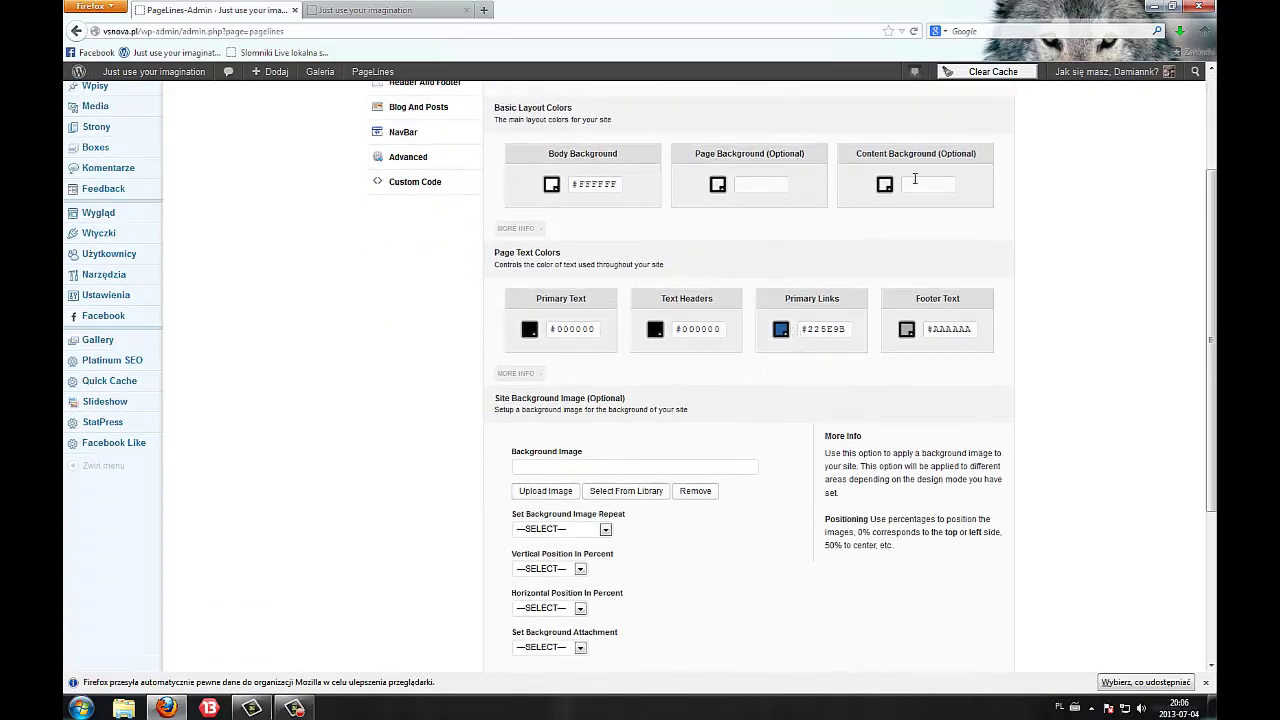
{"action": "left_click", "coordinate": [885, 186]}
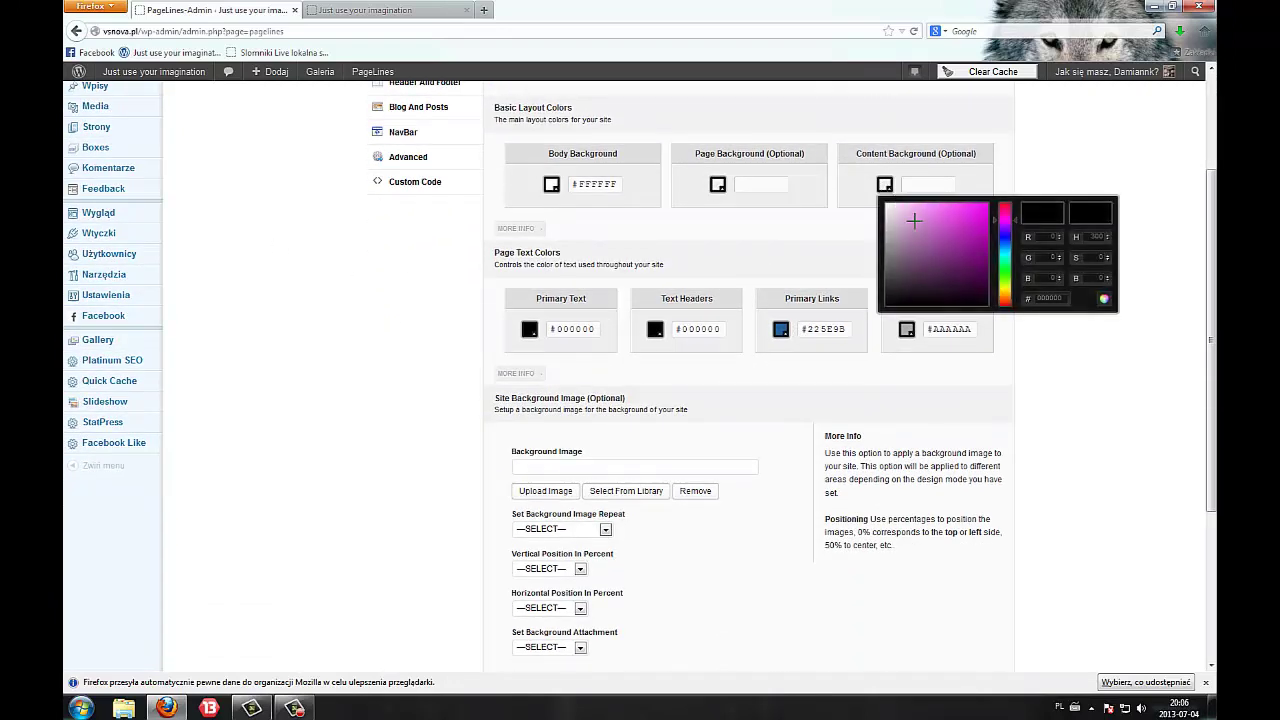
{"action": "left_click", "coordinate": [907, 222]}
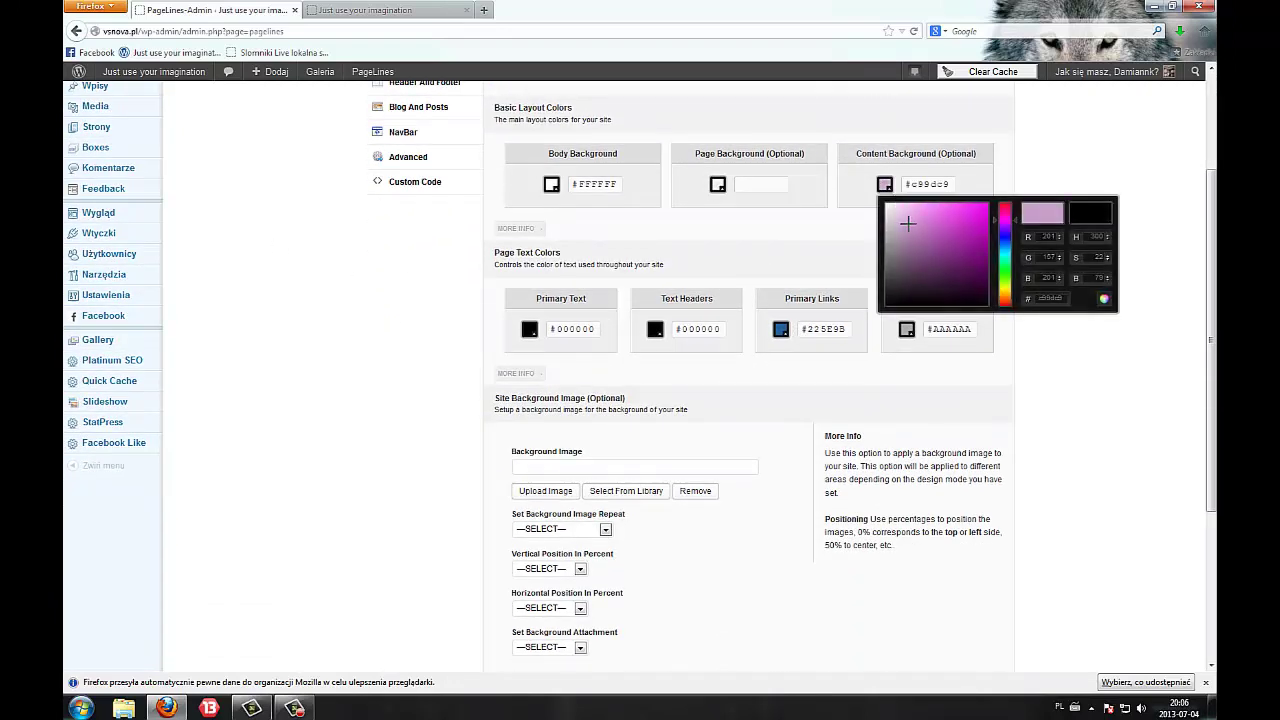
Save the color options and reload the public home page to look over the purple content background.
{"action": "left_click", "coordinate": [1087, 359]}
{"action": "scroll", "coordinate": [610, 496], "scroll_direction": "down", "scroll_amount": 5}
{"action": "left_click", "coordinate": [969, 548]}
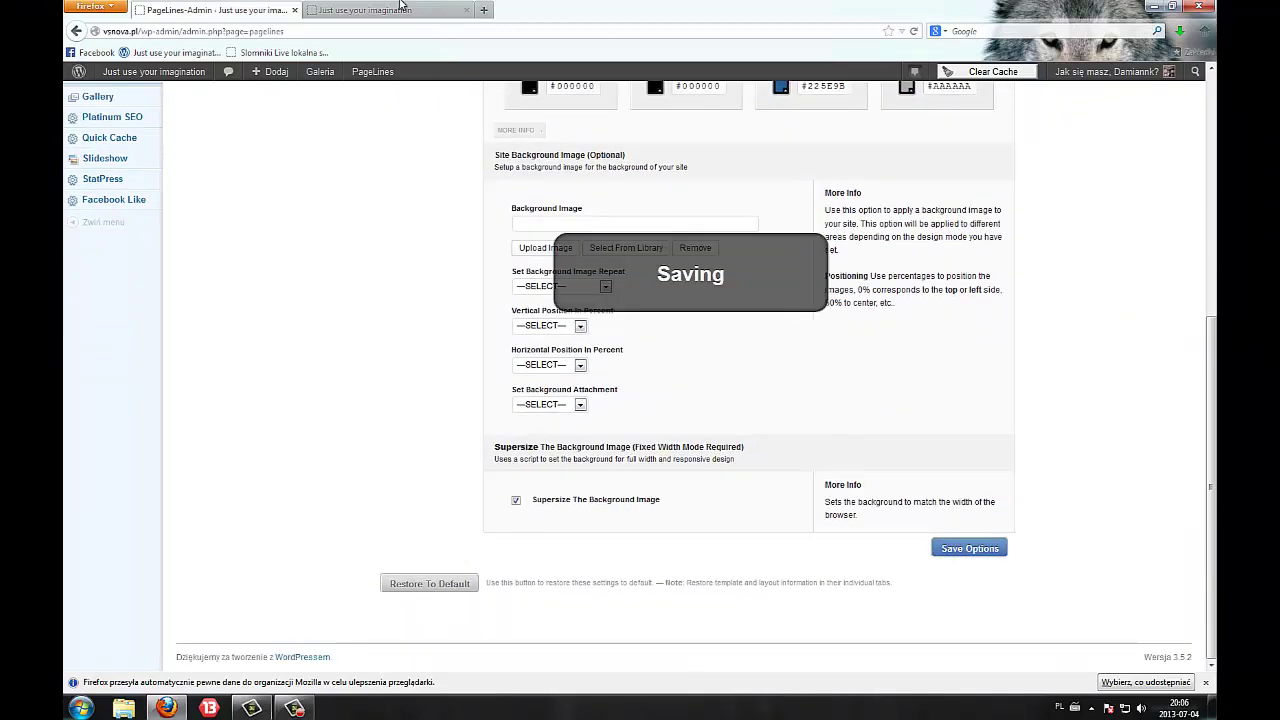
{"action": "left_click", "coordinate": [400, 9]}
{"action": "right_click", "coordinate": [190, 172]}
{"action": "left_click", "coordinate": [208, 214]}
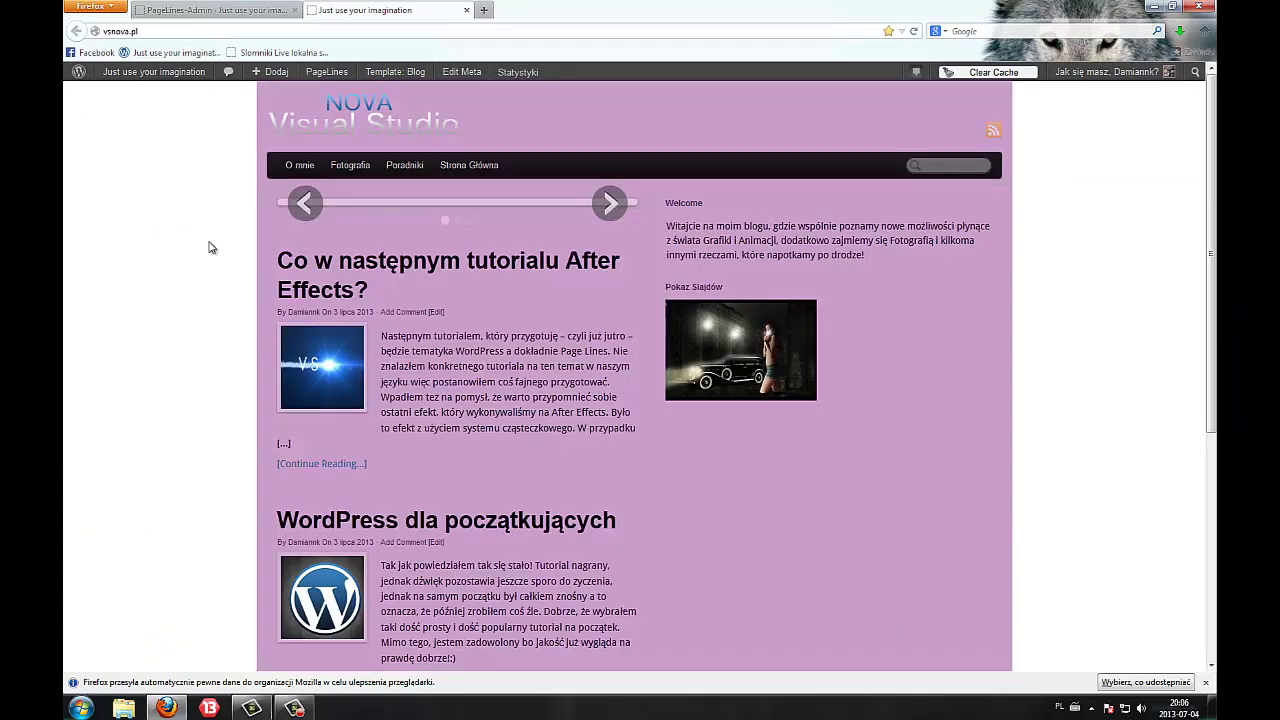
{"action": "scroll", "coordinate": [222, 251], "scroll_direction": "down", "scroll_amount": 6}
{"action": "scroll", "coordinate": [1020, 443], "scroll_direction": "up", "scroll_amount": 7}
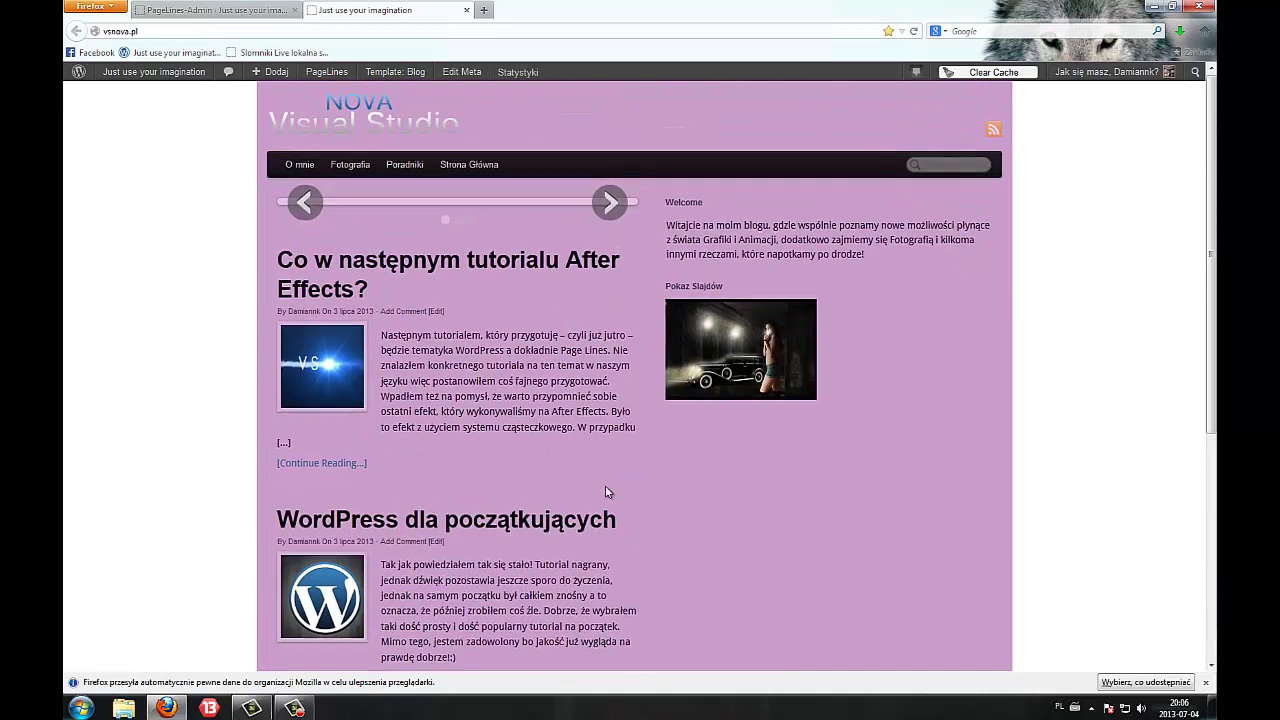
{"action": "scroll", "coordinate": [605, 485], "scroll_direction": "down", "scroll_amount": 4}
{"action": "scroll", "coordinate": [388, 219], "scroll_direction": "up", "scroll_amount": 4}
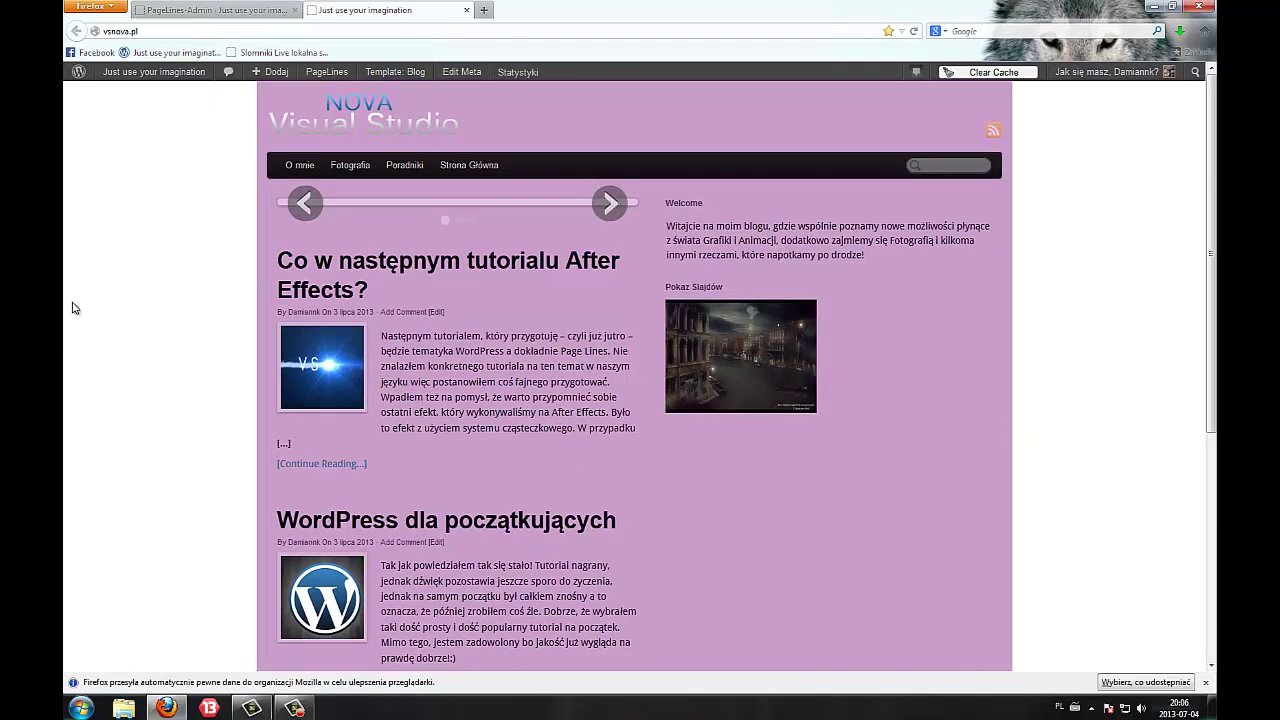
{"action": "scroll", "coordinate": [526, 365], "scroll_direction": "down", "scroll_amount": 5}
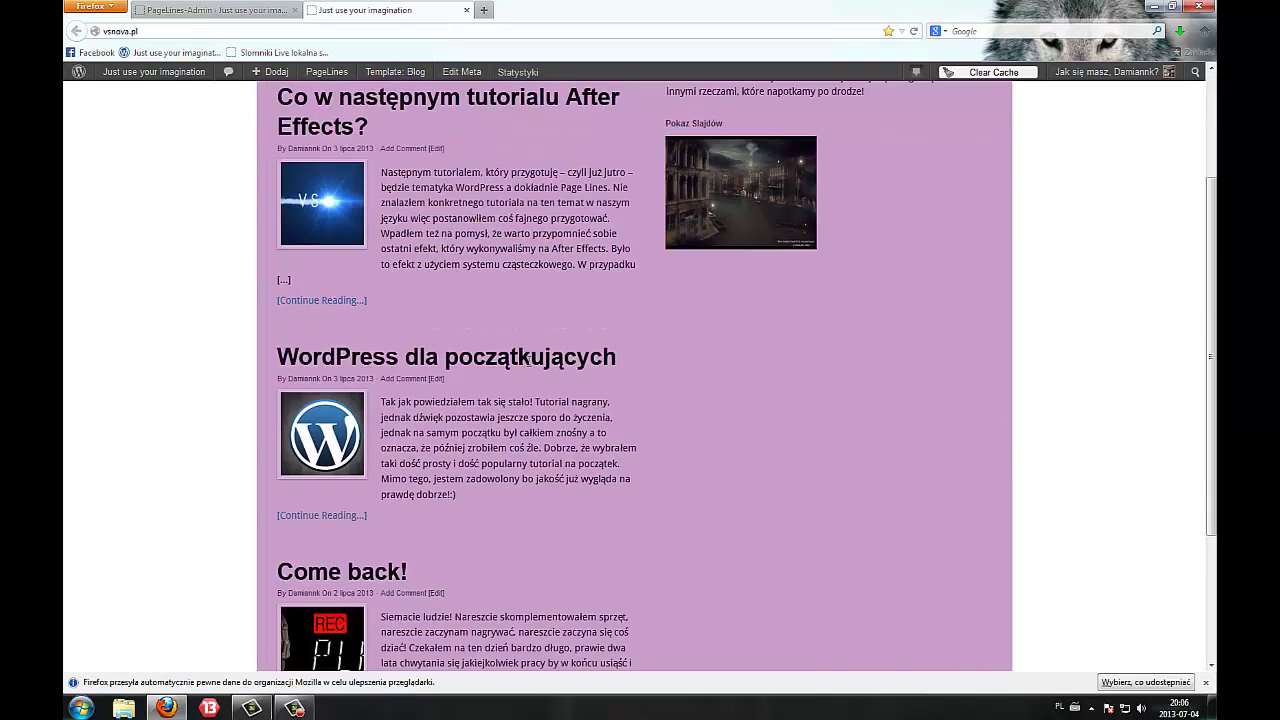
{"action": "scroll", "coordinate": [523, 366], "scroll_direction": "up", "scroll_amount": 4}
Change the optional content background to the grayish blue #99a8c7 in the Color Control settings and save the options.
{"action": "left_click", "coordinate": [233, 9]}
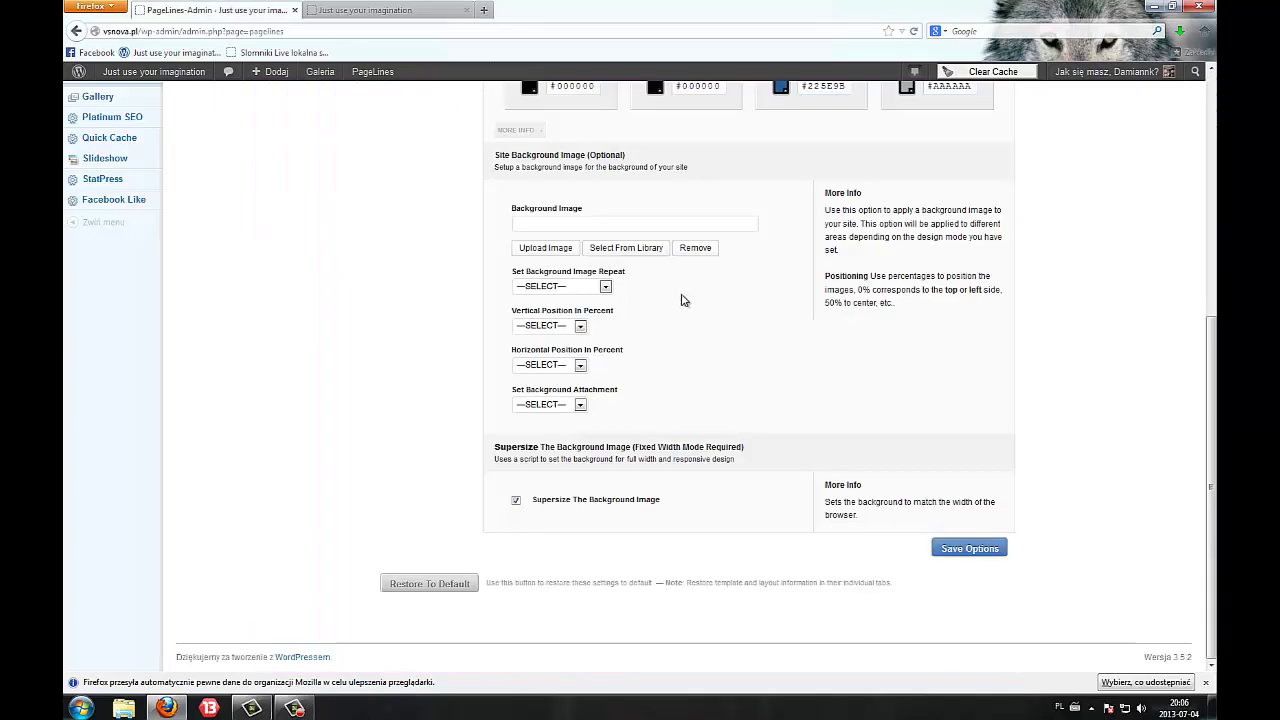
{"action": "scroll", "coordinate": [846, 311], "scroll_direction": "up", "scroll_amount": 5}
{"action": "left_click", "coordinate": [885, 255]}
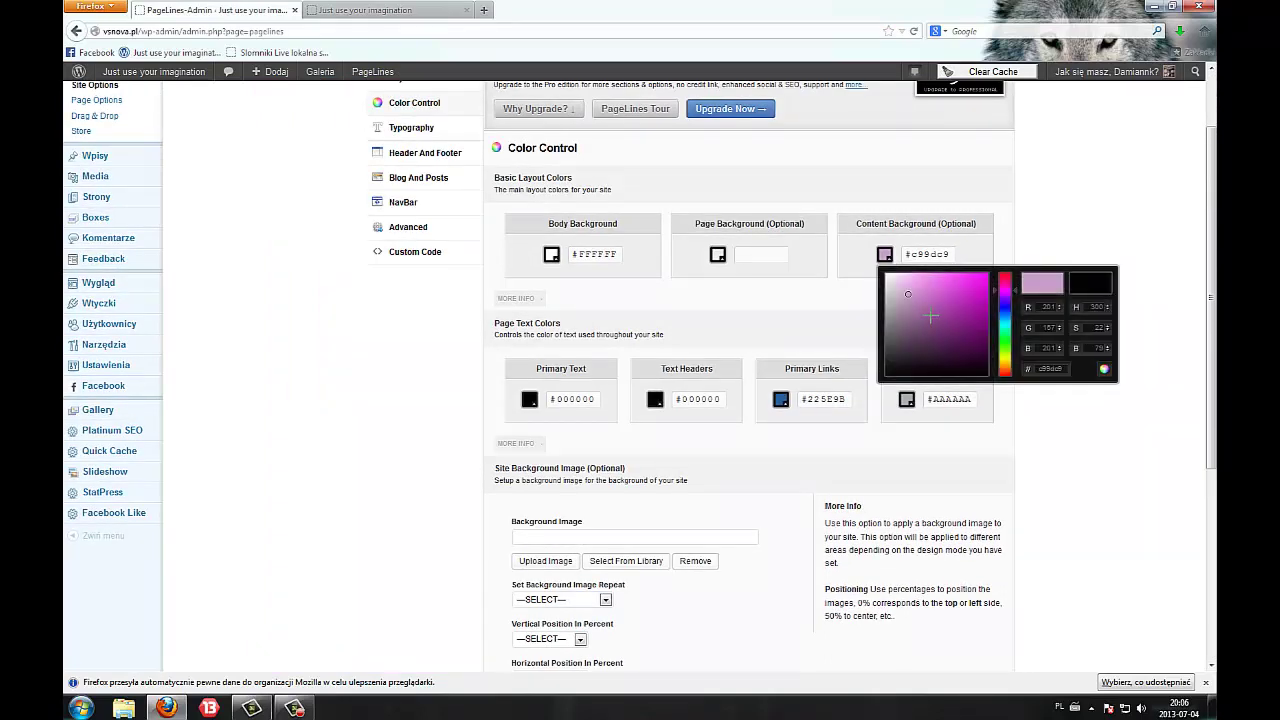
{"action": "left_click_drag", "start_coordinate": [905, 295], "coordinate": [1083, 402]}
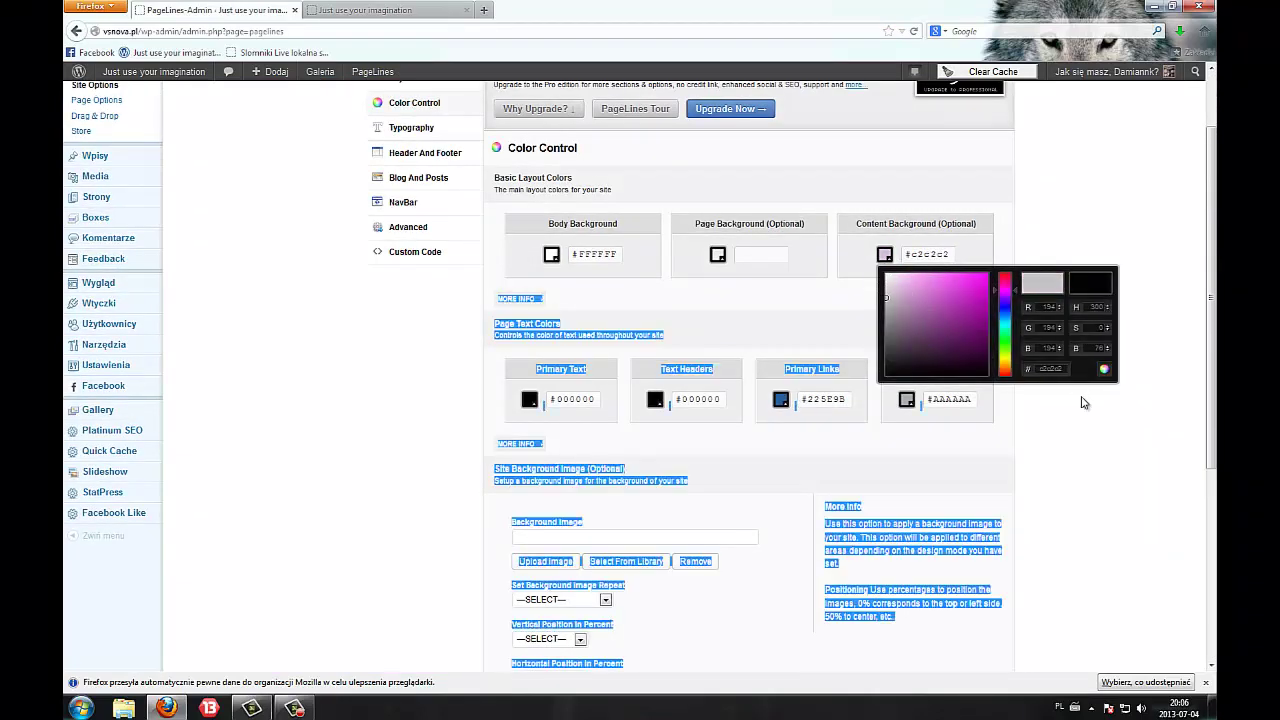
{"action": "left_click_drag", "start_coordinate": [1003, 305], "coordinate": [1005, 312]}
{"action": "left_click", "coordinate": [907, 294]}
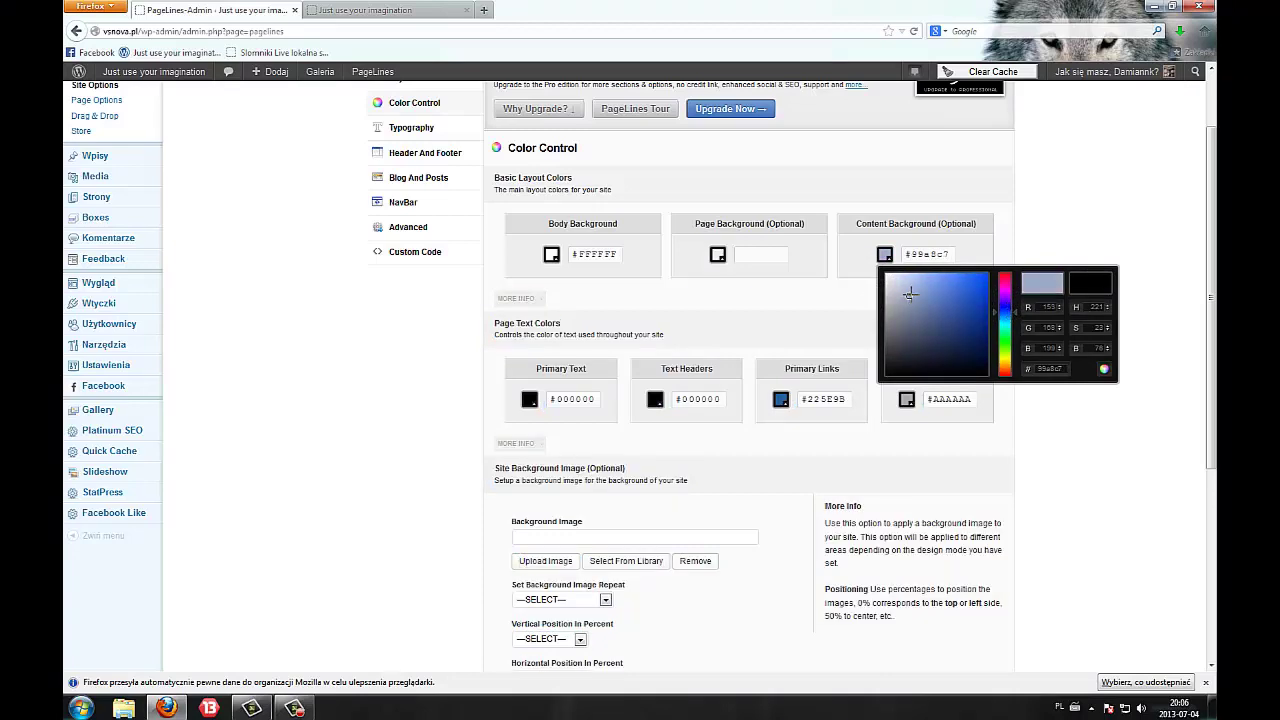
{"action": "scroll", "coordinate": [918, 512], "scroll_direction": "down", "scroll_amount": 5}
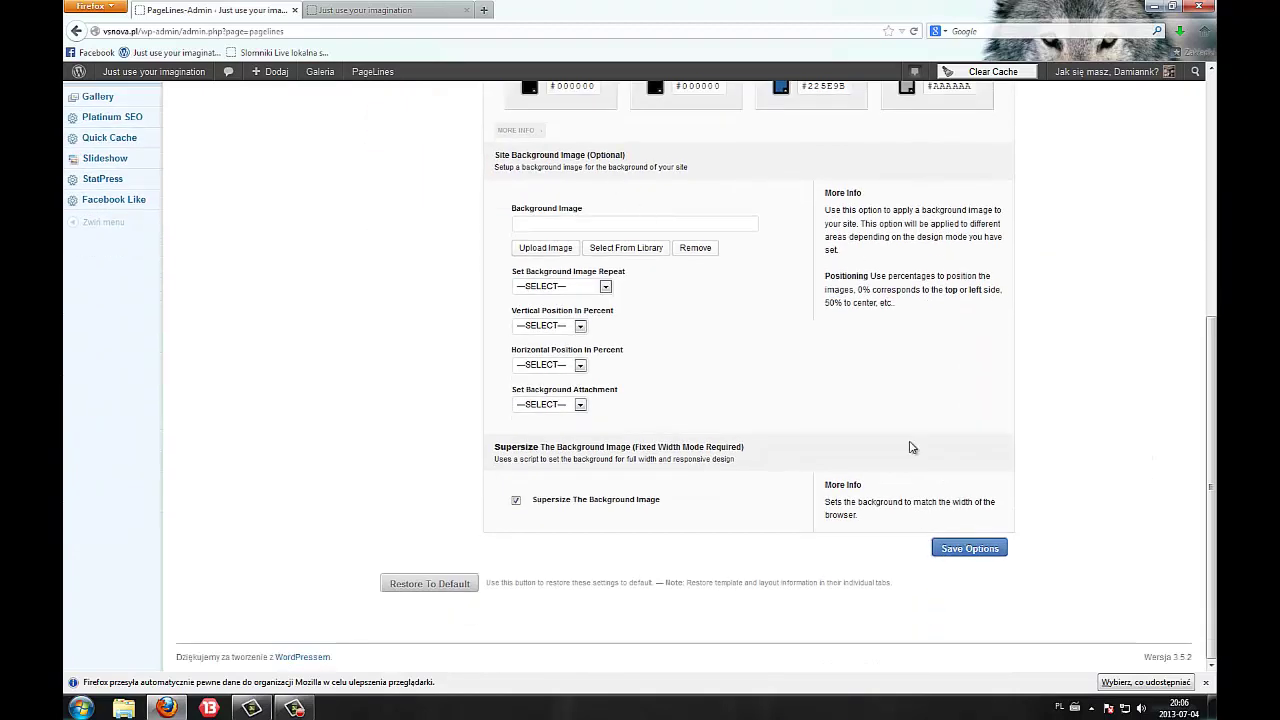
{"action": "left_click", "coordinate": [969, 548]}
Reload the public home page and look over the blue content background along its full length.
{"action": "left_click", "coordinate": [380, 10]}
{"action": "right_click", "coordinate": [206, 312]}
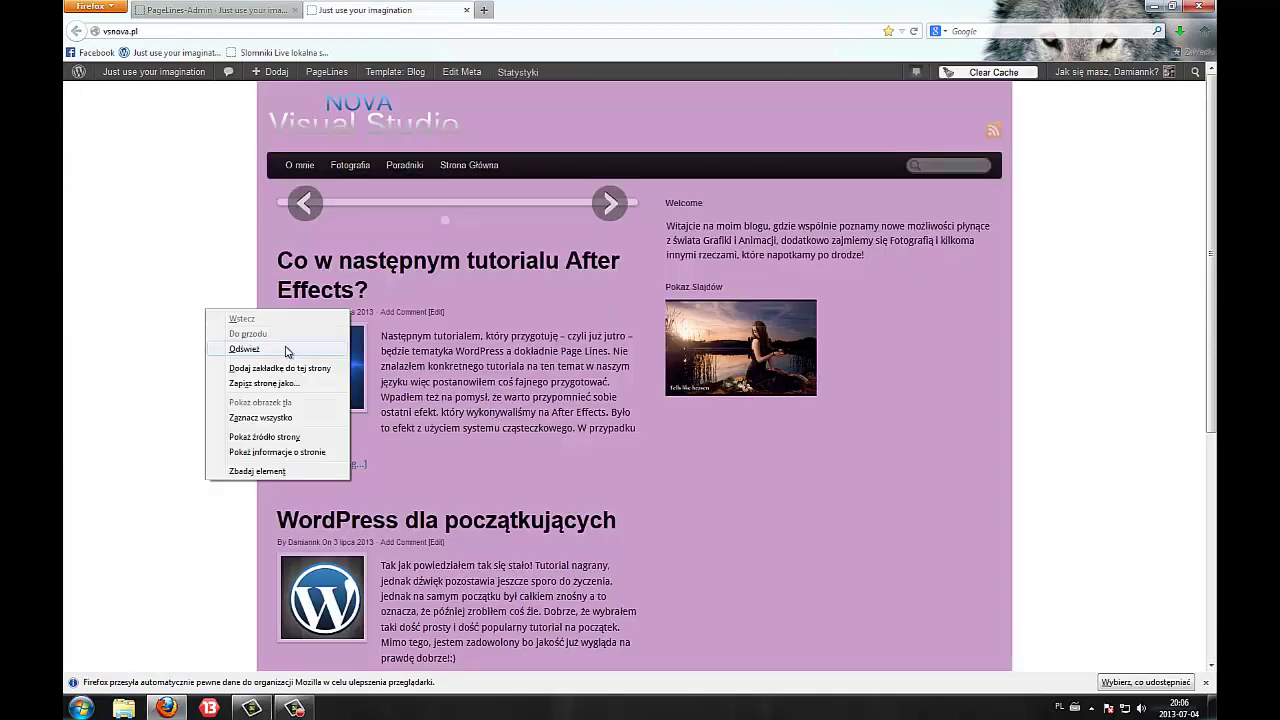
{"action": "left_click", "coordinate": [287, 351]}
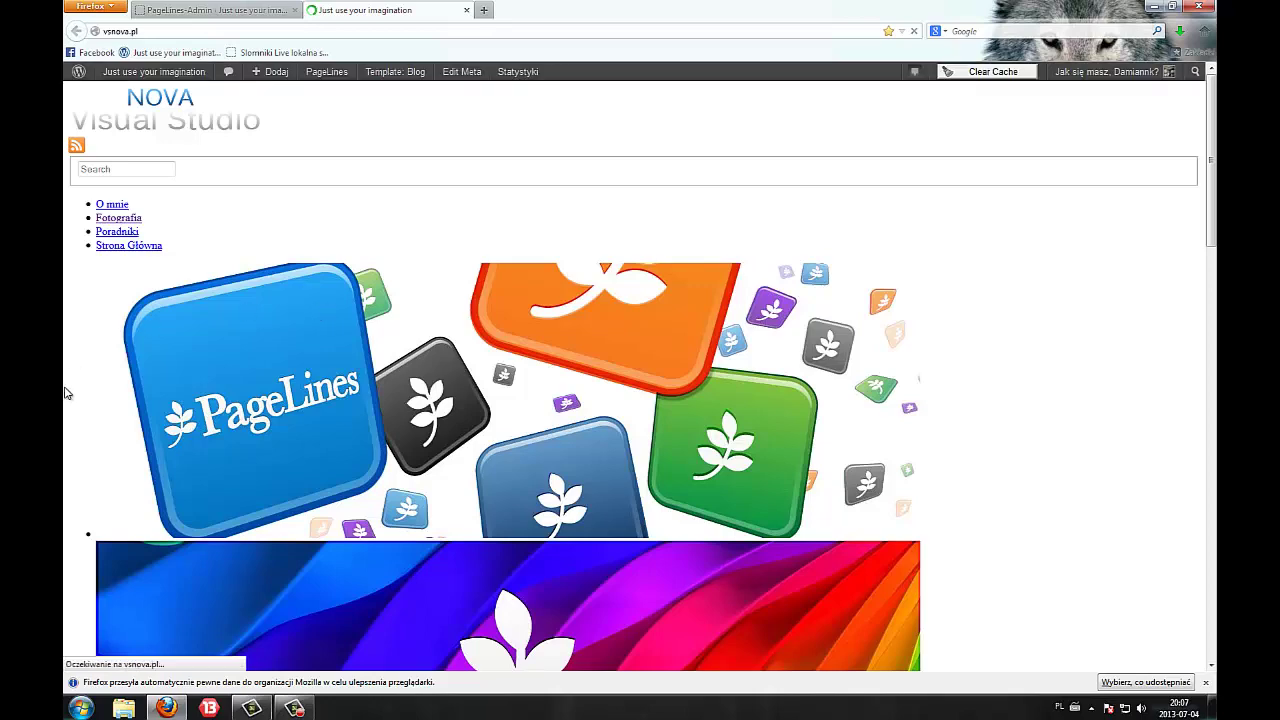
{"action": "scroll", "coordinate": [138, 350], "scroll_direction": "down", "scroll_amount": 5}
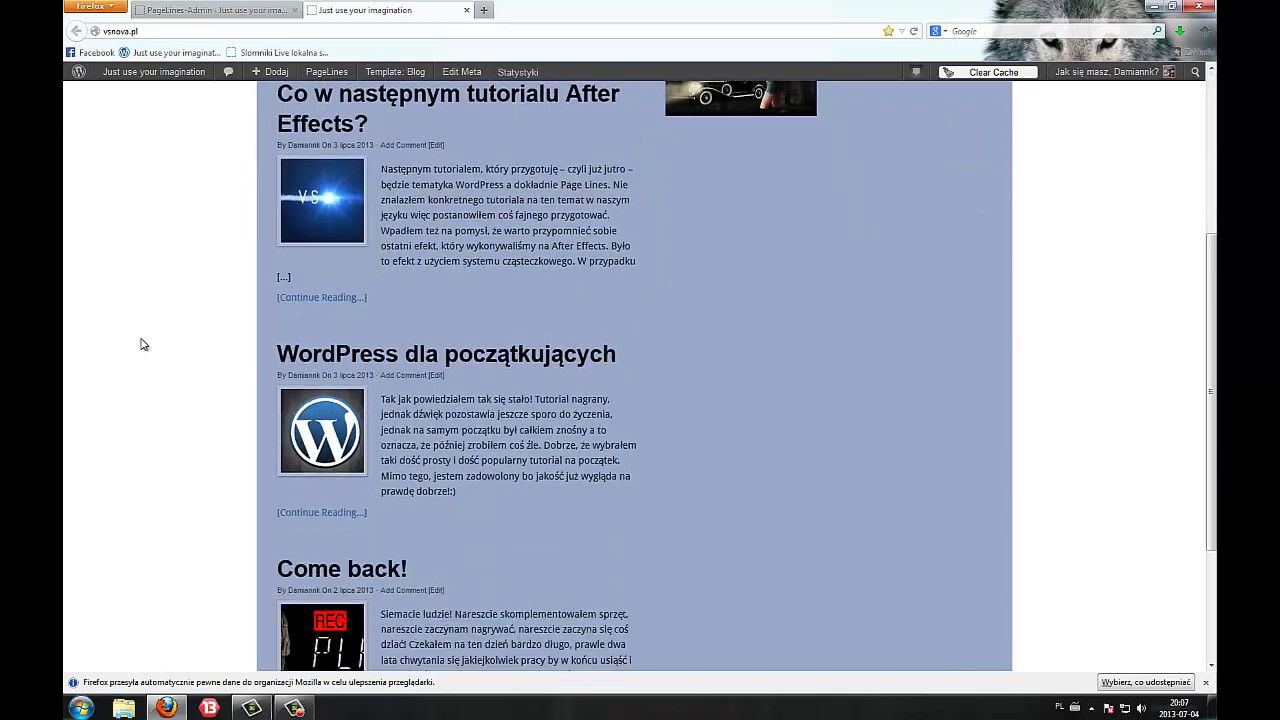
{"action": "scroll", "coordinate": [140, 344], "scroll_direction": "down", "scroll_amount": 3}
{"action": "scroll", "coordinate": [137, 343], "scroll_direction": "up", "scroll_amount": 8}
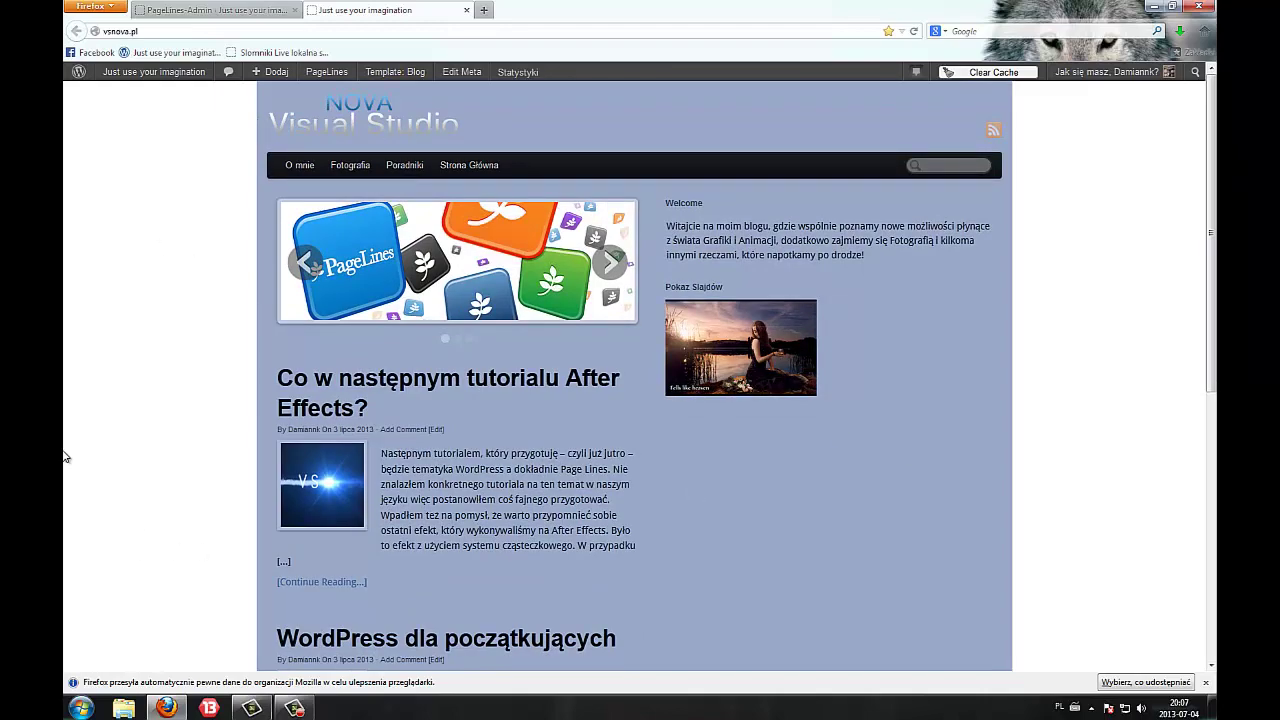
{"action": "scroll", "coordinate": [64, 456], "scroll_direction": "down", "scroll_amount": 10}
Examine the repeat choices for the site background image in Color Control, and view the public page's background area.
{"action": "key", "text": "ctrl+Tab"}
{"action": "scroll", "coordinate": [241, 240], "scroll_direction": "up", "scroll_amount": 1}
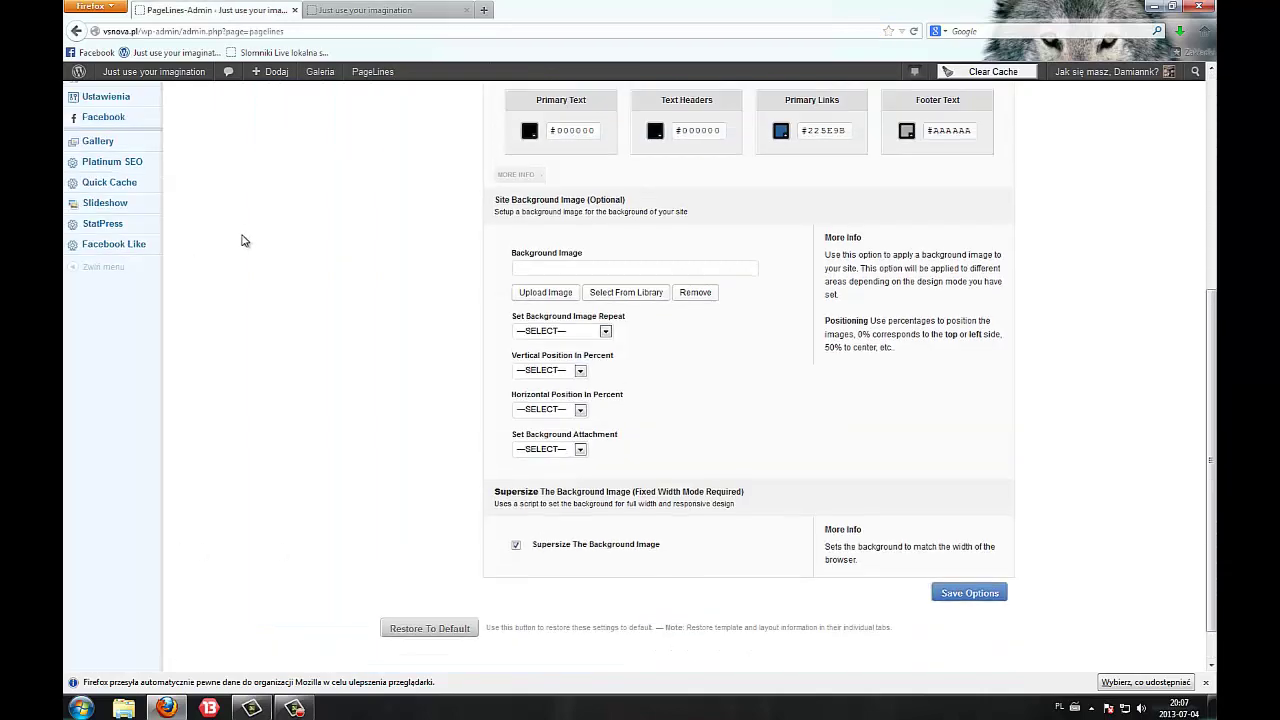
{"action": "scroll", "coordinate": [241, 240], "scroll_direction": "up", "scroll_amount": 3}
{"action": "scroll", "coordinate": [551, 537], "scroll_direction": "down", "scroll_amount": 5}
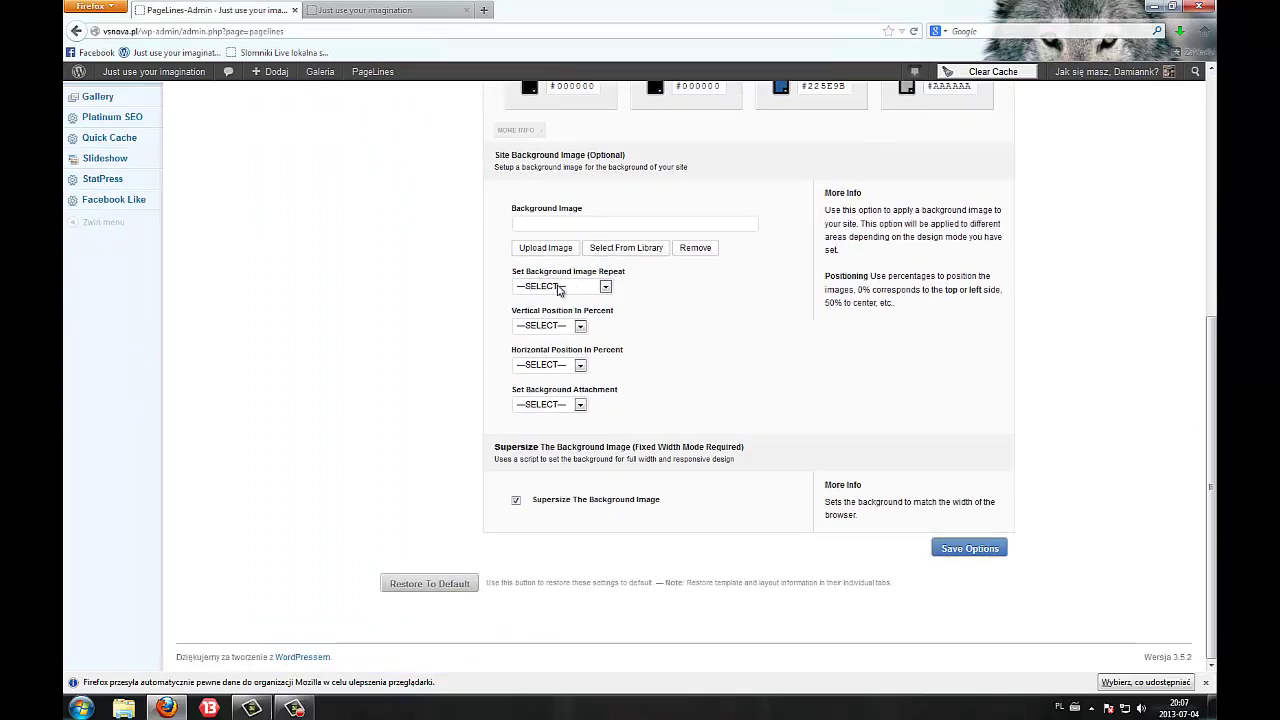
{"action": "left_click", "coordinate": [559, 290]}
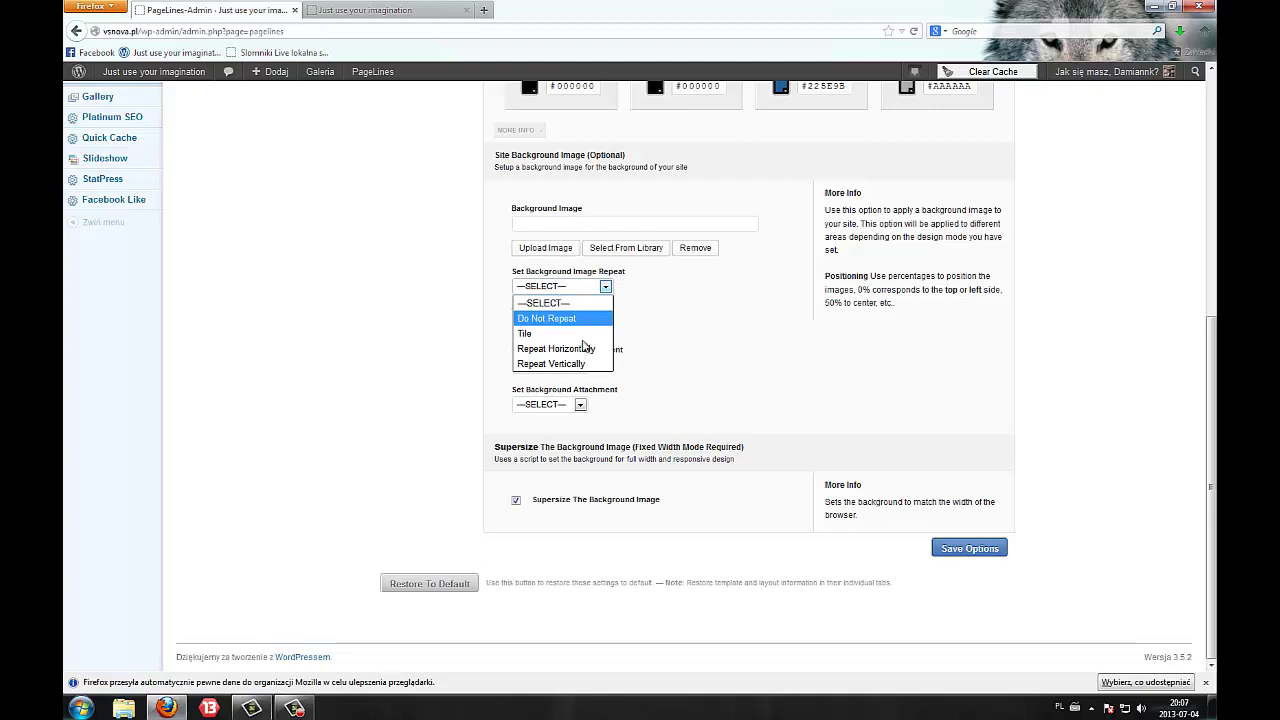
{"action": "left_click", "coordinate": [301, 392]}
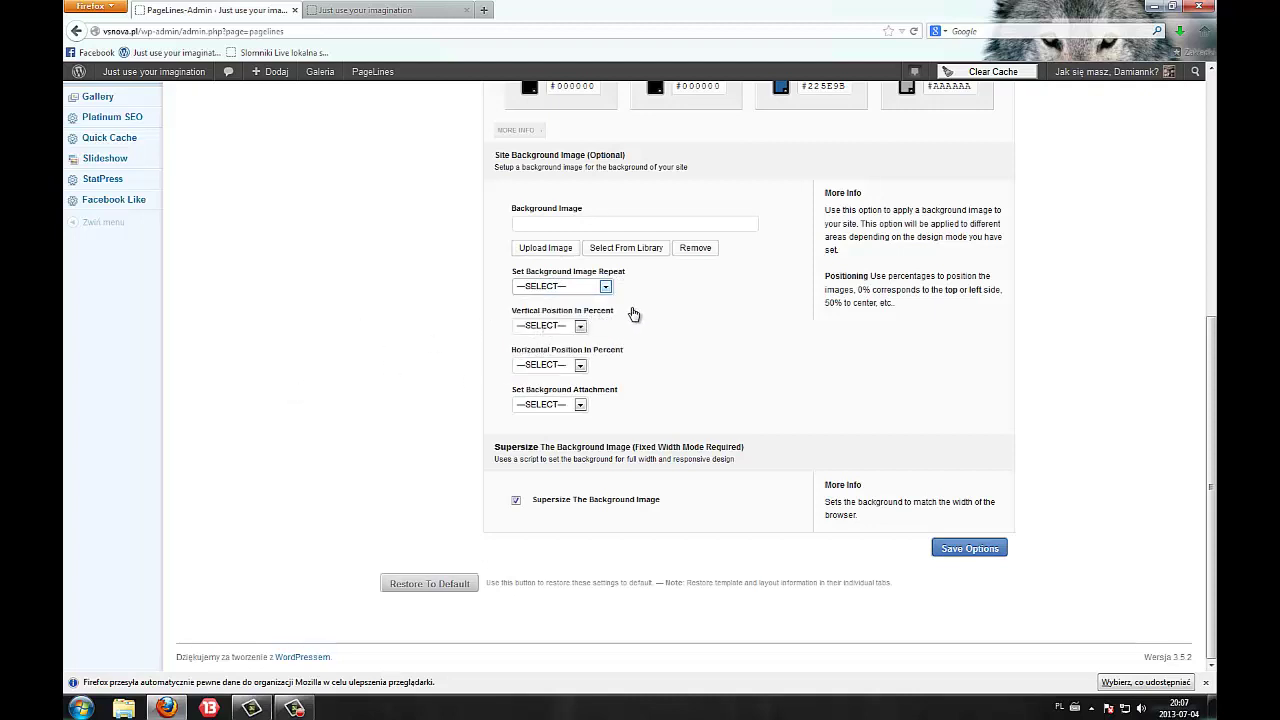
{"action": "left_click", "coordinate": [390, 10]}
{"action": "scroll", "coordinate": [327, 183], "scroll_direction": "up", "scroll_amount": 10}
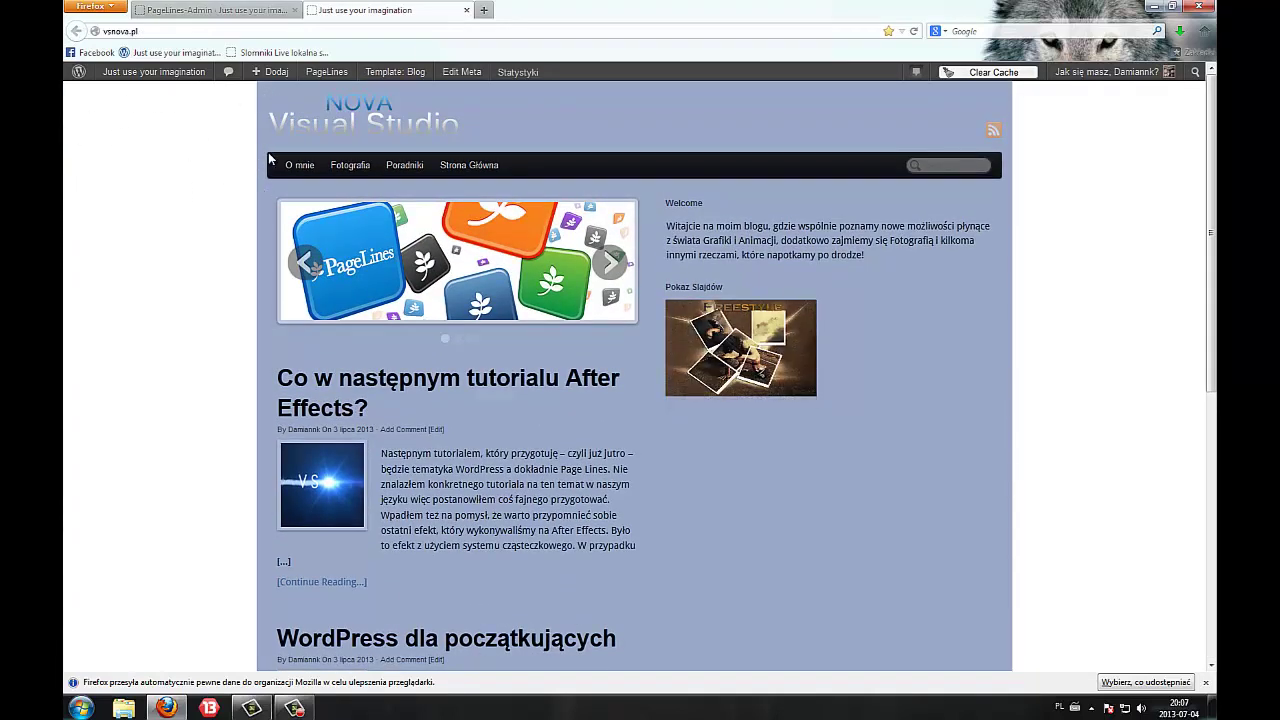
Return to the site options and check the background image's vertical and horizontal position settings.
{"action": "key", "text": "ctrl+Tab"}
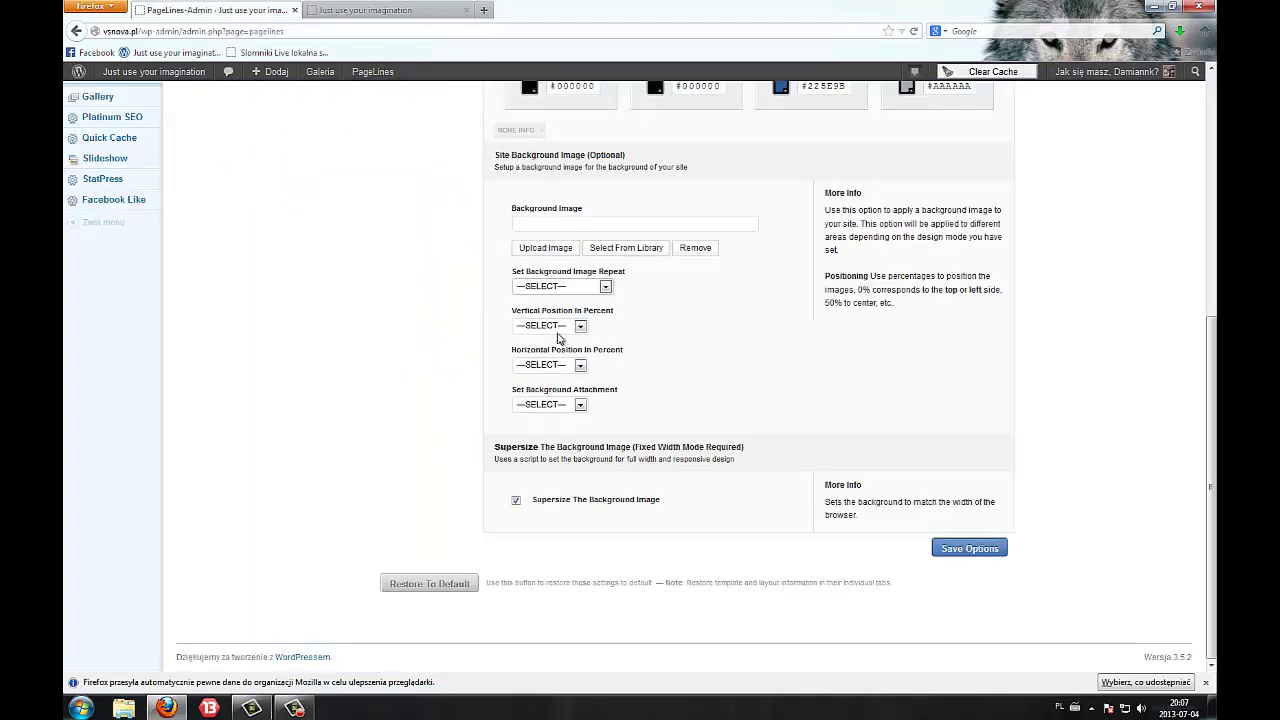
{"action": "left_click", "coordinate": [562, 322]}
{"action": "left_click", "coordinate": [486, 331]}
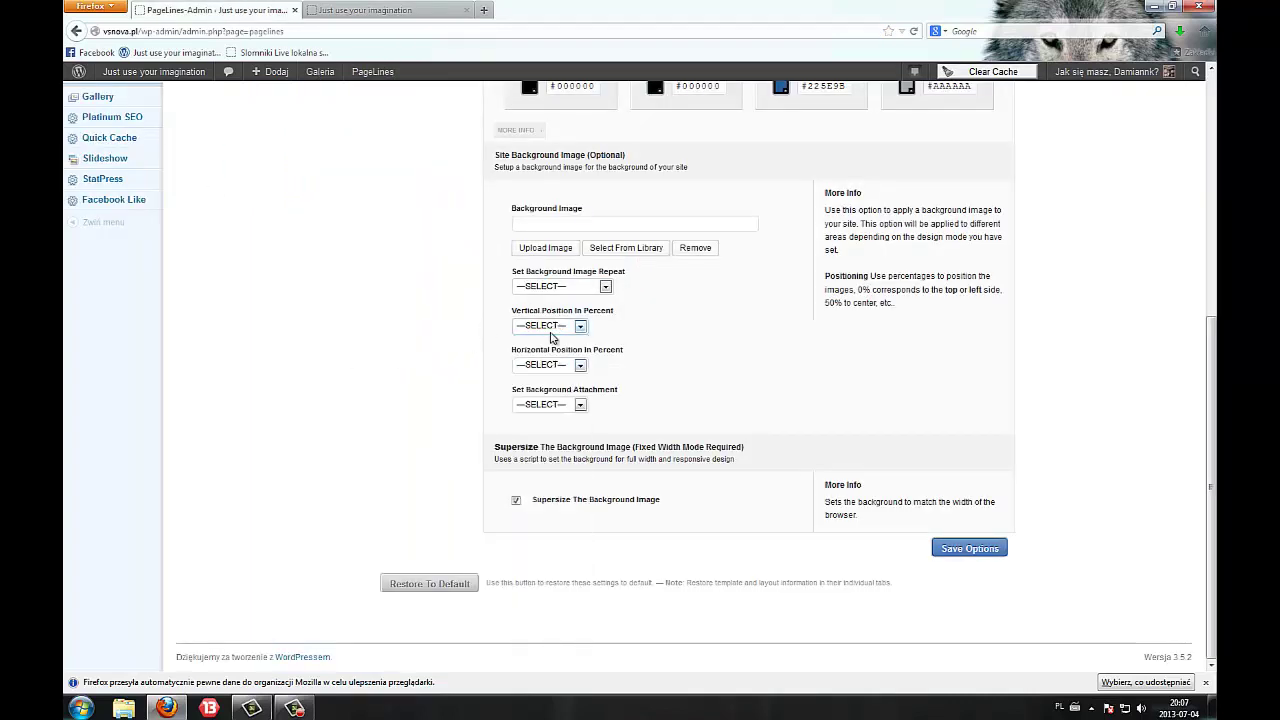
{"action": "left_click", "coordinate": [543, 366]}
{"action": "left_click", "coordinate": [418, 378]}
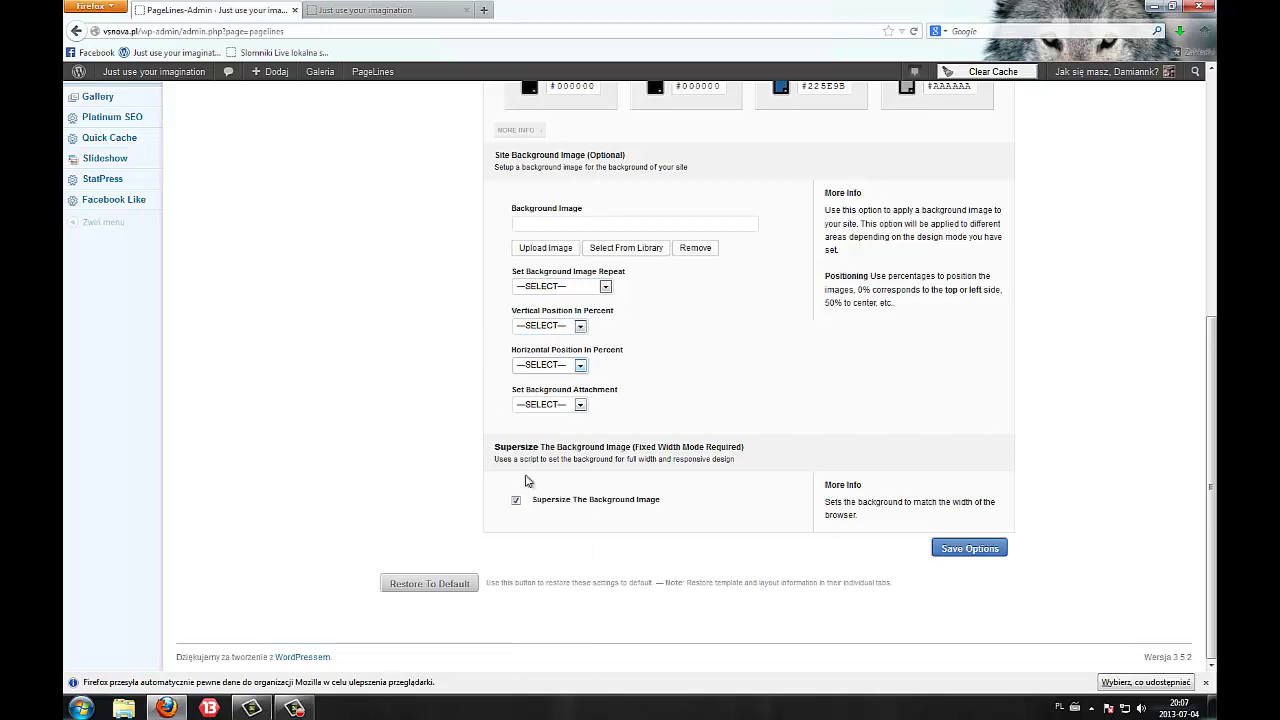
Review the layout and text colors once more and save the Color Control options.
{"action": "scroll", "coordinate": [694, 334], "scroll_direction": "up", "scroll_amount": 7}
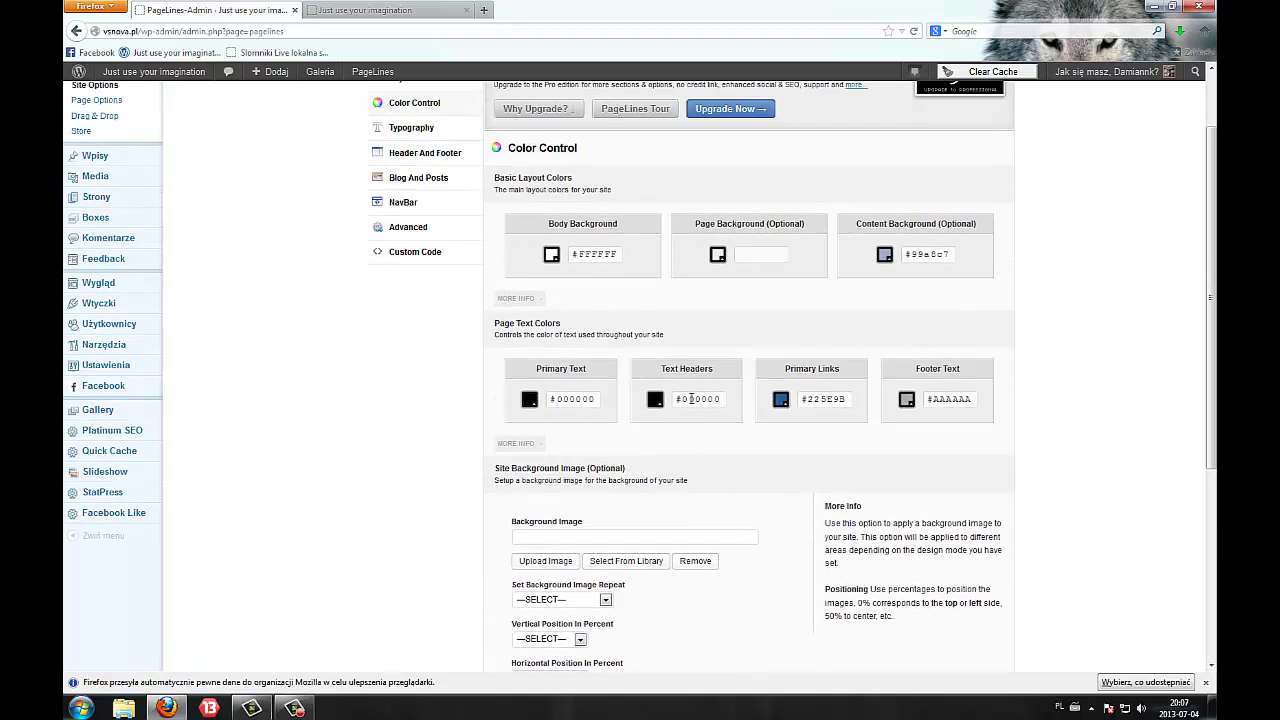
{"action": "scroll", "coordinate": [765, 518], "scroll_direction": "down", "scroll_amount": 6}
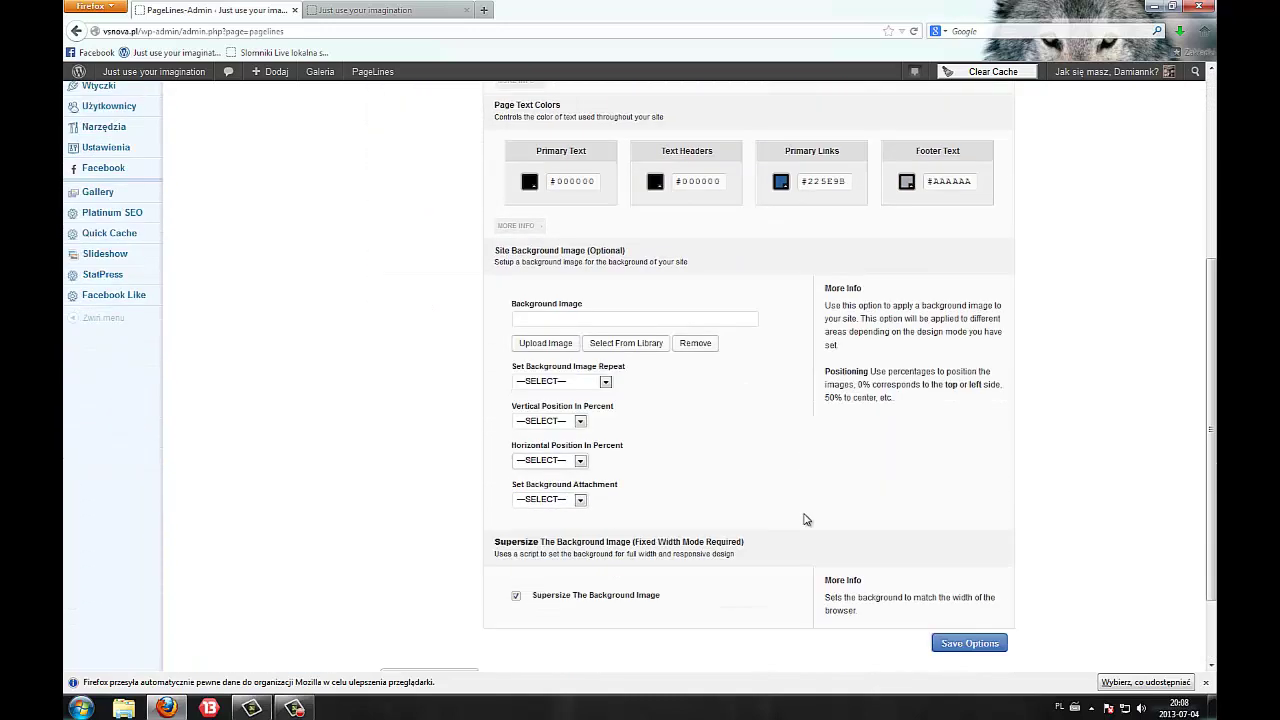
{"action": "scroll", "coordinate": [871, 517], "scroll_direction": "up", "scroll_amount": 3}
{"action": "scroll", "coordinate": [940, 614], "scroll_direction": "down", "scroll_amount": 3}
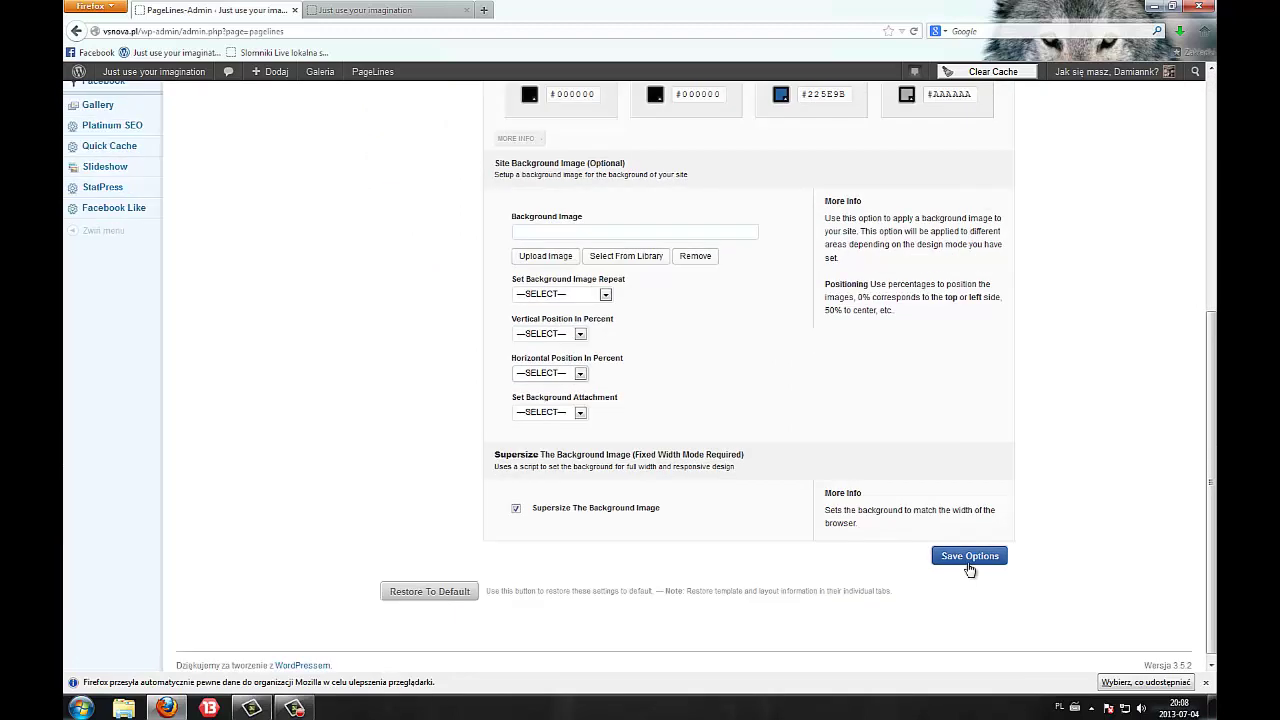
{"action": "left_click", "coordinate": [968, 556]}
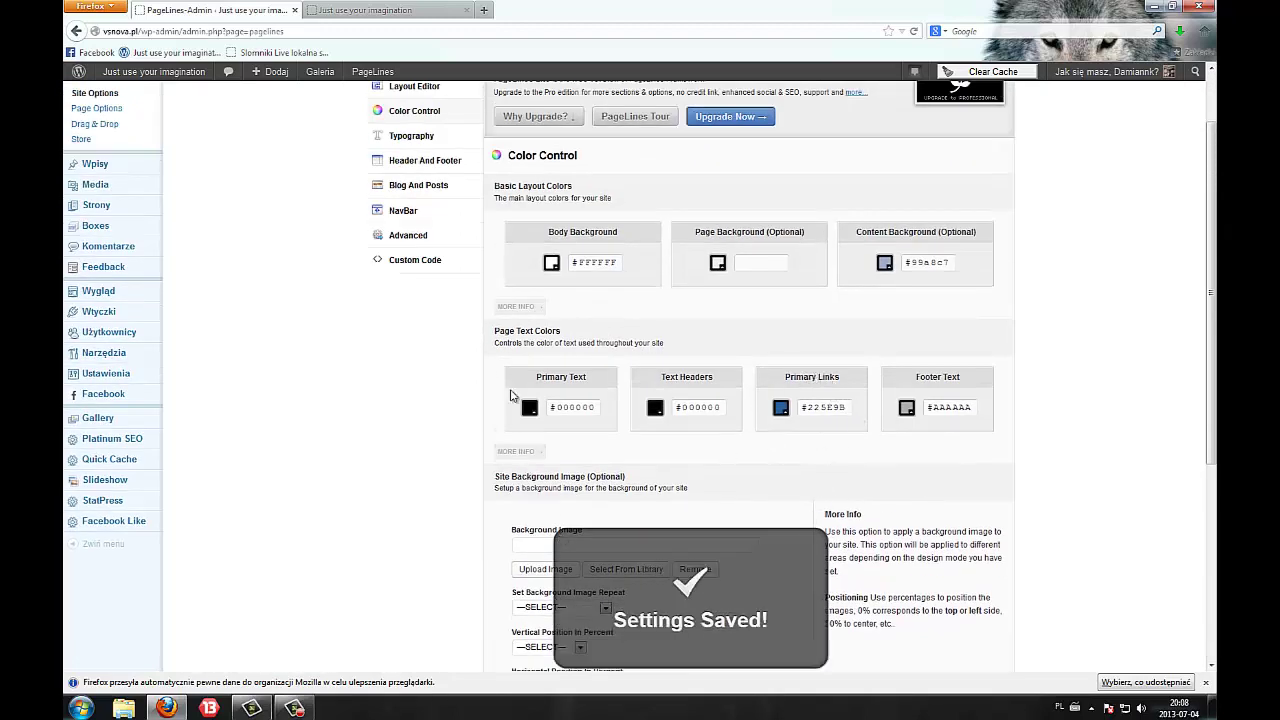
Open the Typography settings and look over the text header, primary font, secondary font and Typekit sections.
{"action": "scroll", "coordinate": [510, 395], "scroll_direction": "down", "scroll_amount": 3}
{"action": "scroll", "coordinate": [400, 250], "scroll_direction": "up", "scroll_amount": 4}
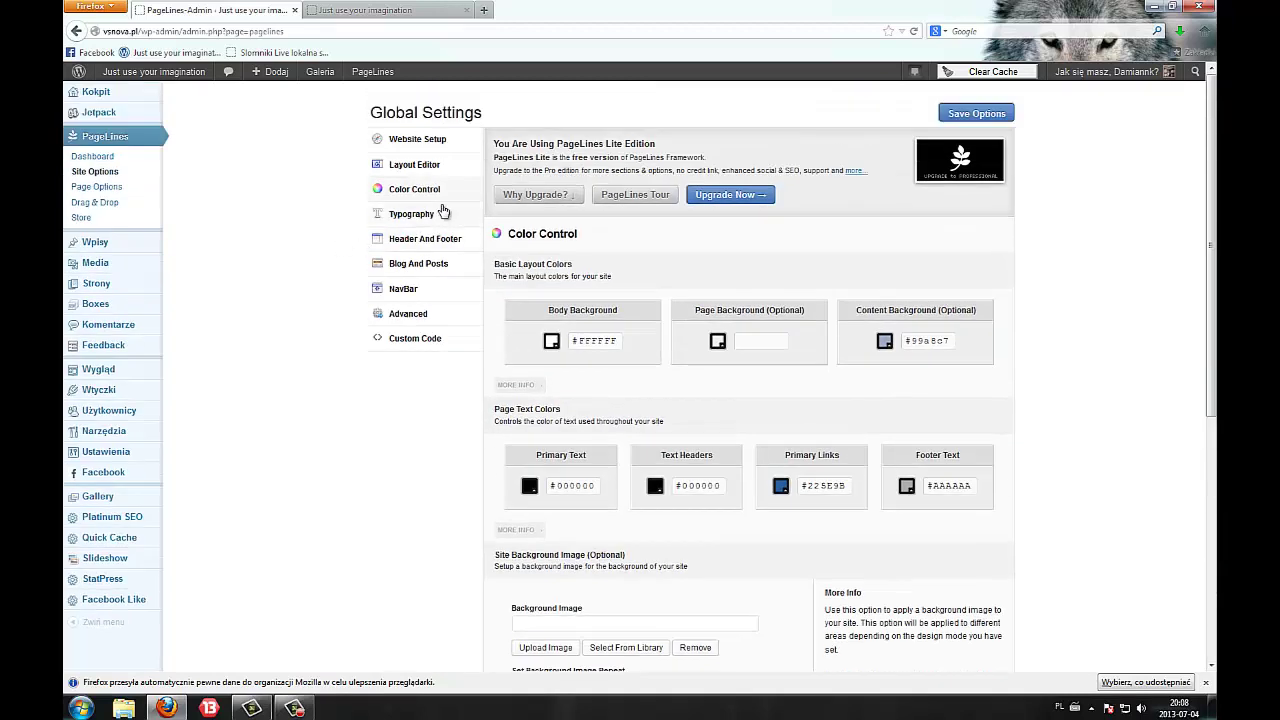
{"action": "left_click", "coordinate": [443, 211]}
{"action": "scroll", "coordinate": [275, 300], "scroll_direction": "down", "scroll_amount": 5}
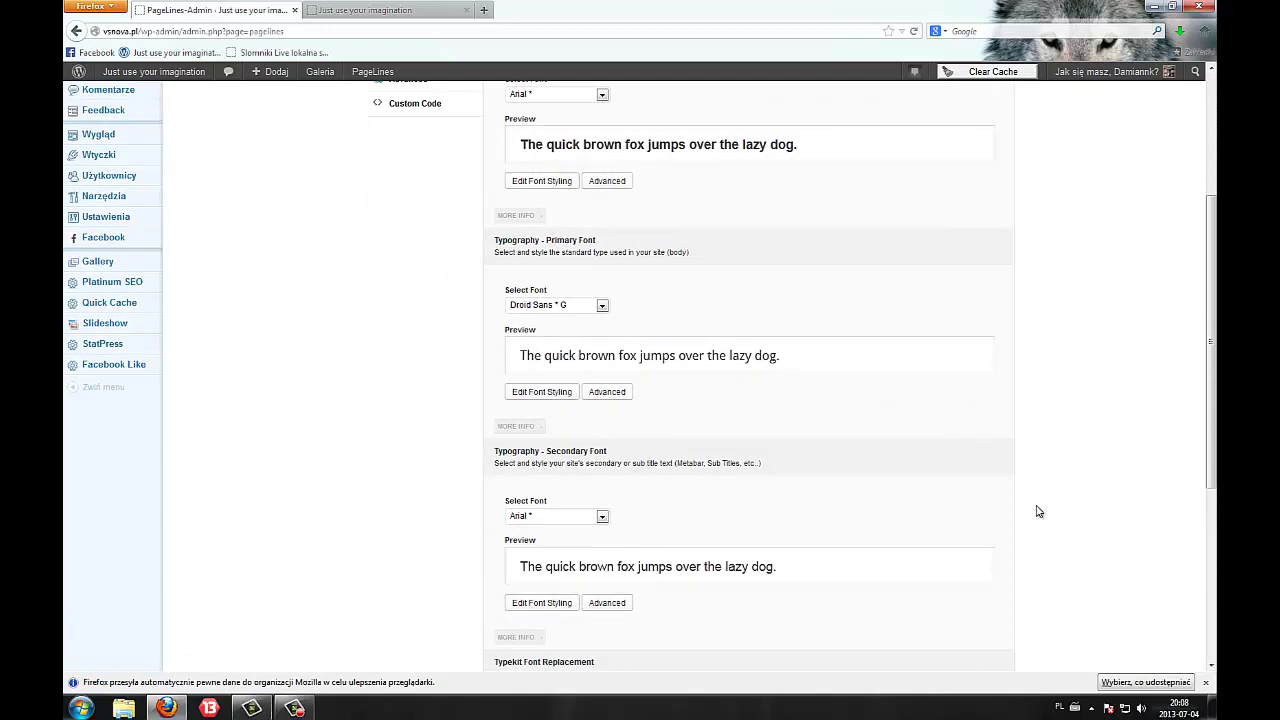
{"action": "scroll", "coordinate": [991, 554], "scroll_direction": "down", "scroll_amount": 3}
{"action": "scroll", "coordinate": [880, 547], "scroll_direction": "up", "scroll_amount": 8}
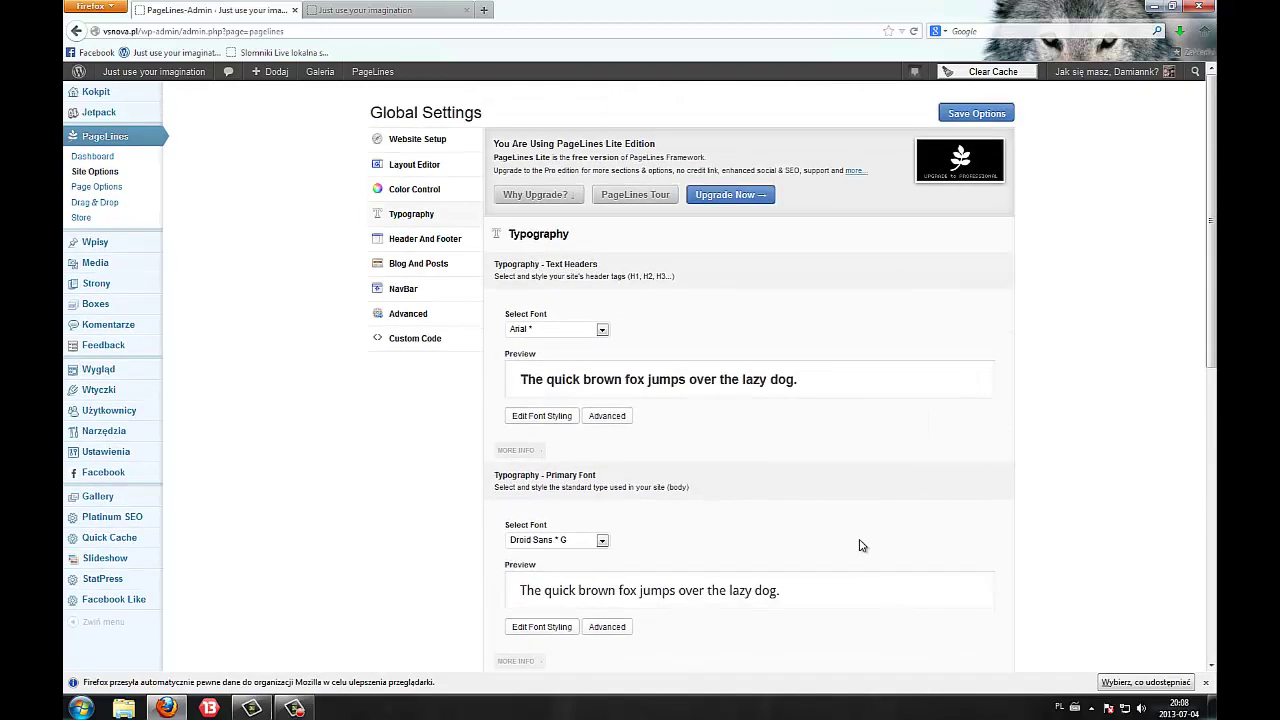
{"action": "scroll", "coordinate": [863, 545], "scroll_direction": "down", "scroll_amount": 10}
Preview the secondary font in Georgia, Verdana, Century Schoolbook, Garamond and Trebuchet MS.
{"action": "left_click", "coordinate": [578, 287]}
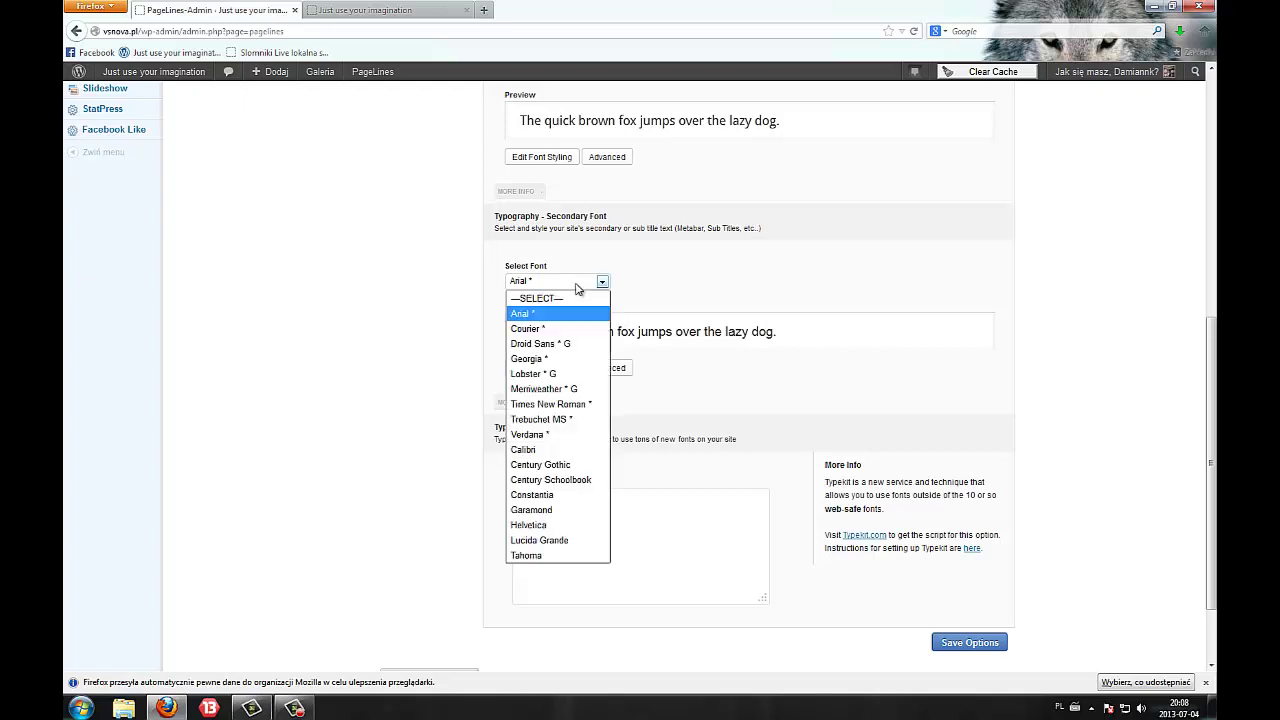
{"action": "left_click", "coordinate": [565, 358]}
{"action": "left_click", "coordinate": [556, 283]}
{"action": "left_click", "coordinate": [560, 435]}
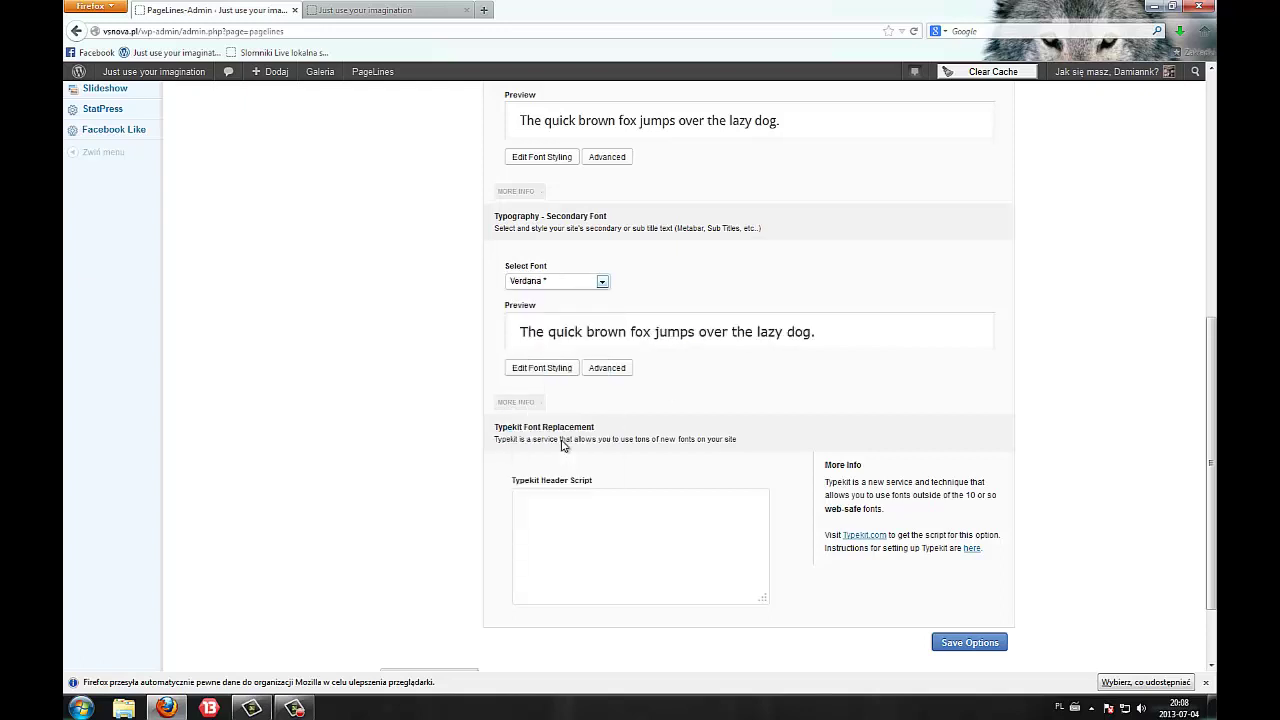
{"action": "left_click", "coordinate": [563, 285]}
{"action": "left_click", "coordinate": [555, 480]}
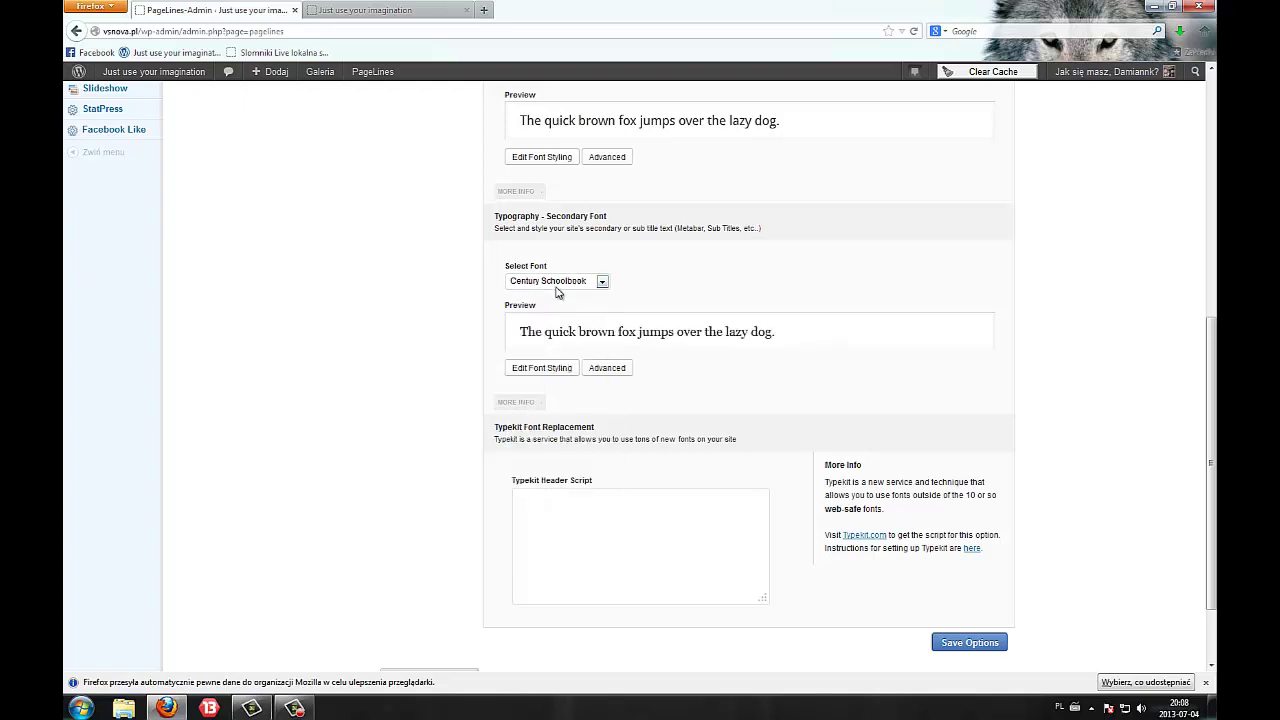
{"action": "left_click", "coordinate": [560, 286]}
{"action": "left_click", "coordinate": [568, 512]}
{"action": "left_click", "coordinate": [558, 287]}
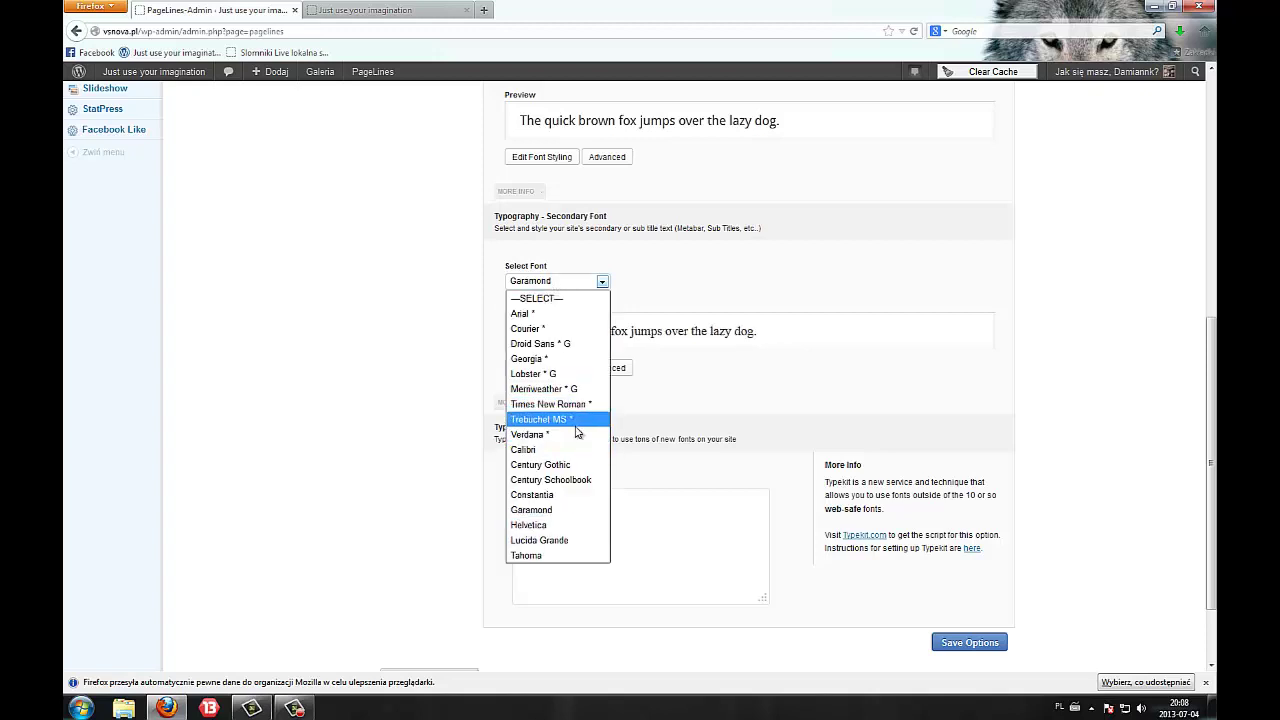
{"action": "left_click", "coordinate": [565, 420]}
Set the secondary font to Helvetica and open its font styling options.
{"action": "left_click", "coordinate": [558, 283]}
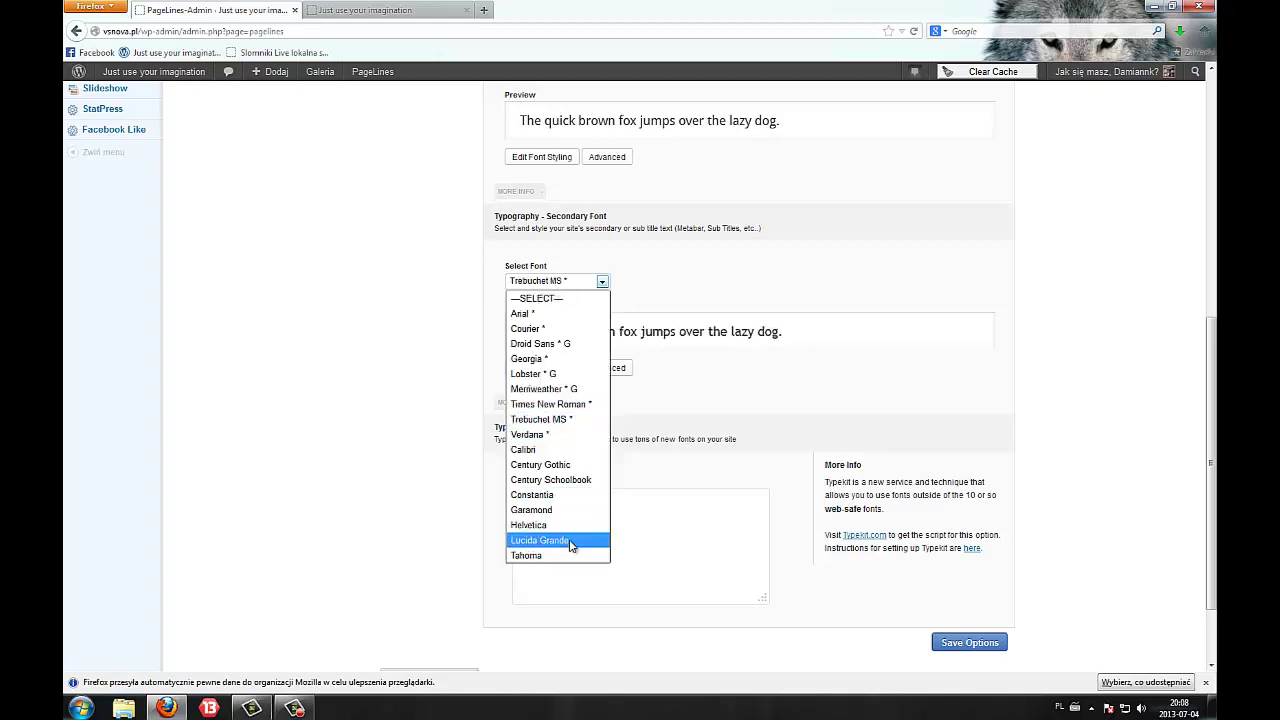
{"action": "left_click", "coordinate": [570, 527]}
{"action": "left_click", "coordinate": [530, 369]}
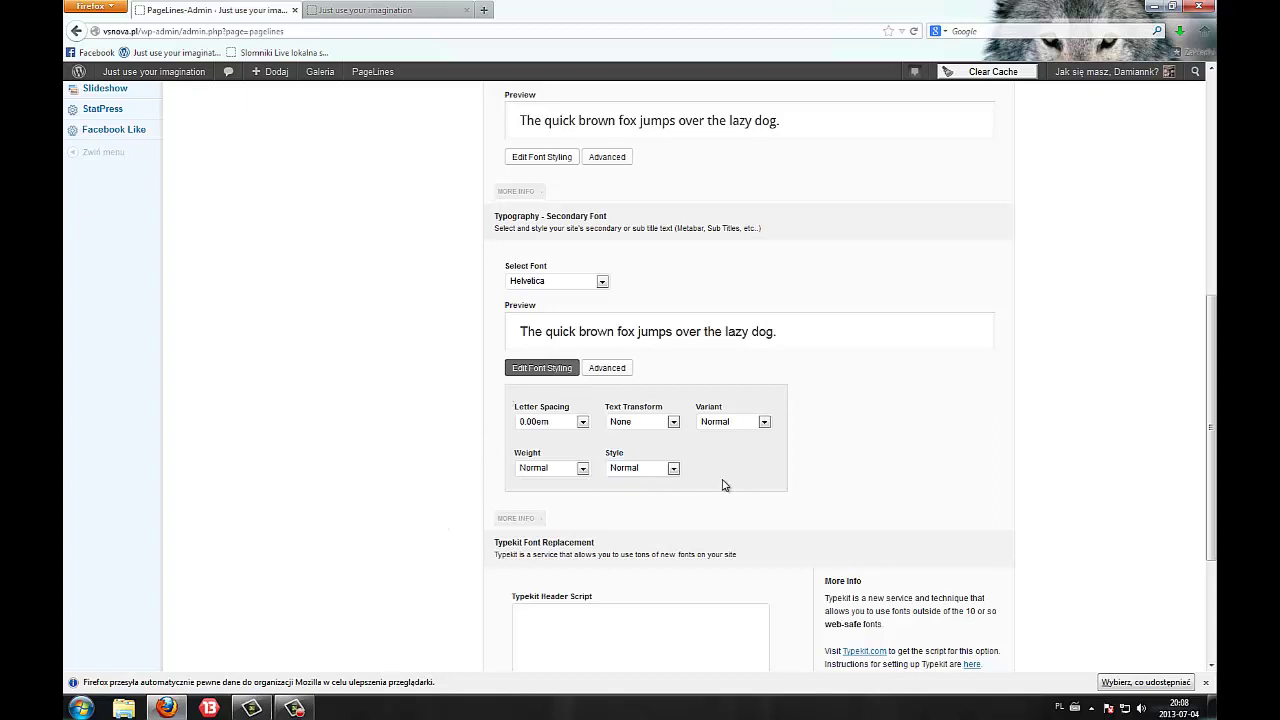
Set the secondary font's style to Italic and save the Typography options.
{"action": "left_click", "coordinate": [668, 470]}
{"action": "left_click", "coordinate": [664, 517]}
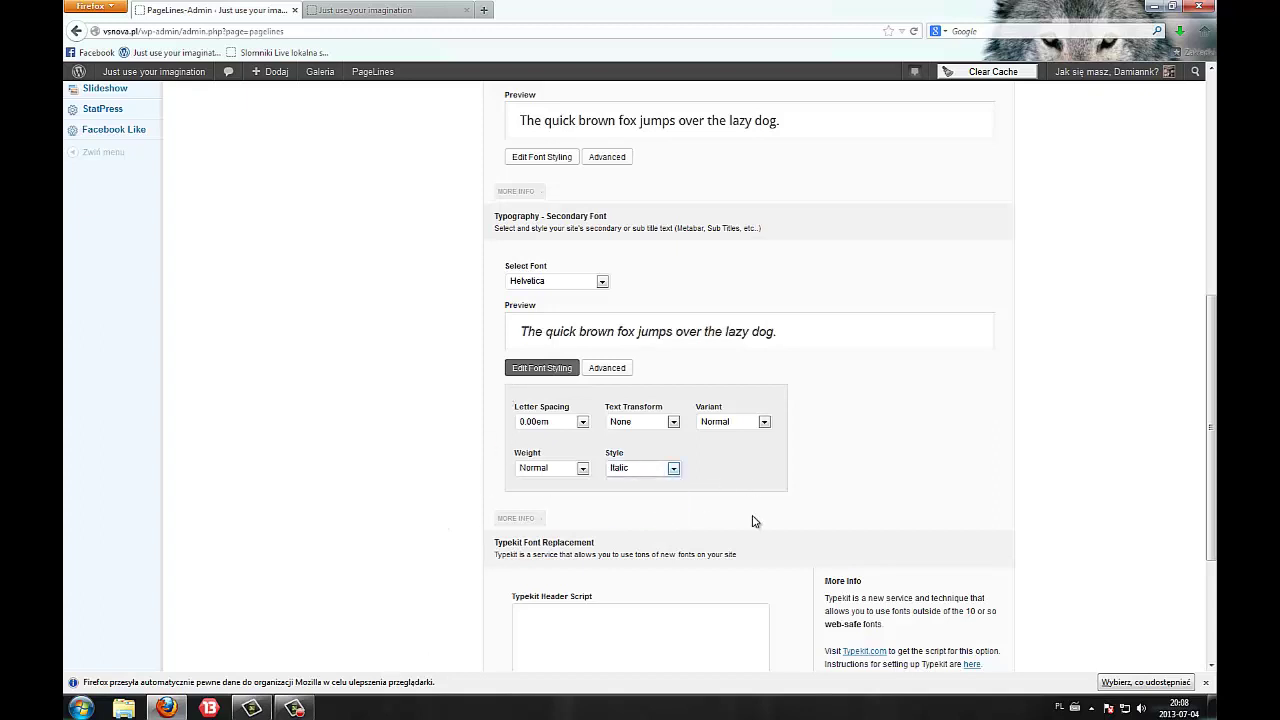
{"action": "scroll", "coordinate": [806, 432], "scroll_direction": "down", "scroll_amount": 3}
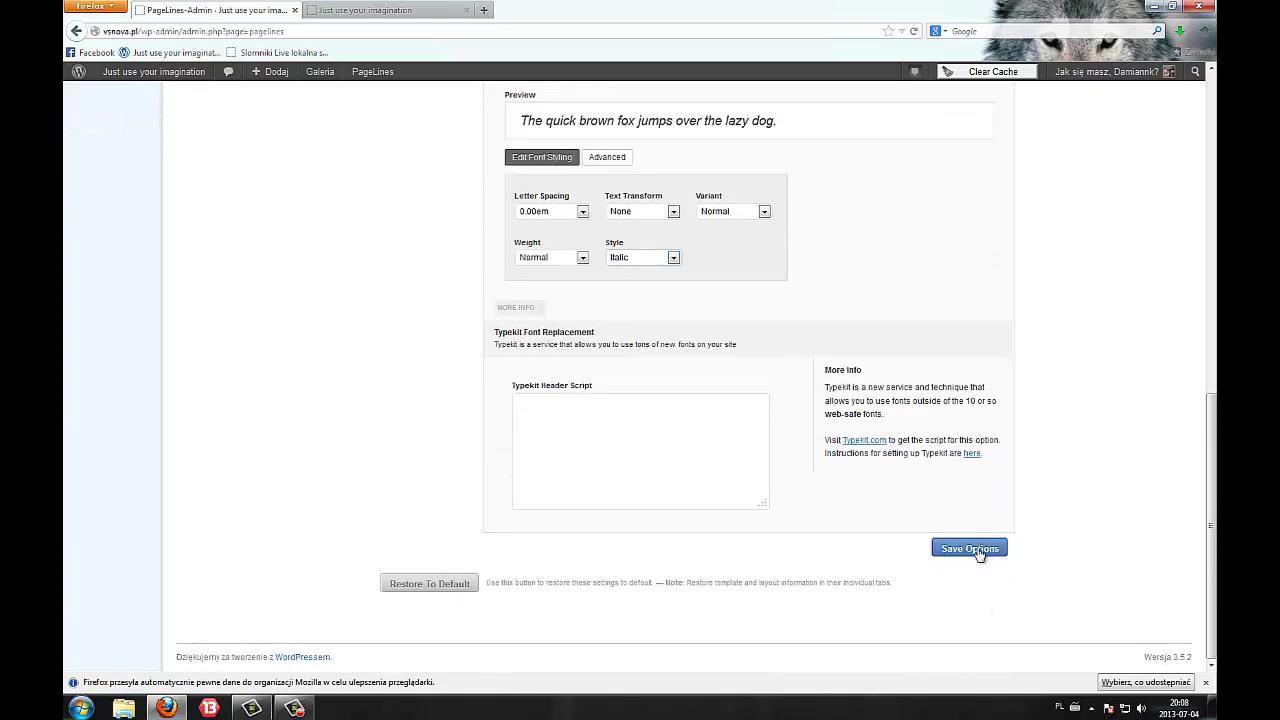
{"action": "left_click", "coordinate": [968, 551]}
Reload the public home page and examine the secondary font in the navigation, widget titles and post metadata.
{"action": "left_click", "coordinate": [365, 10]}
{"action": "right_click", "coordinate": [189, 277]}
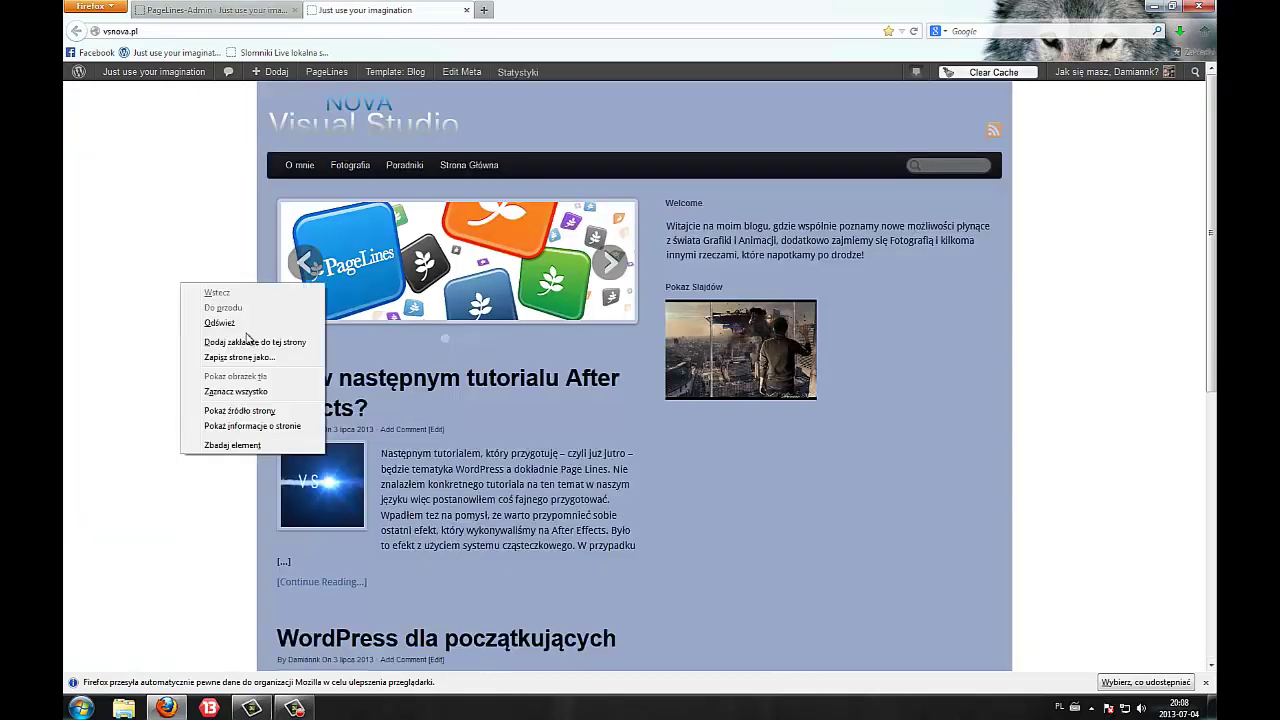
{"action": "left_click", "coordinate": [248, 336]}
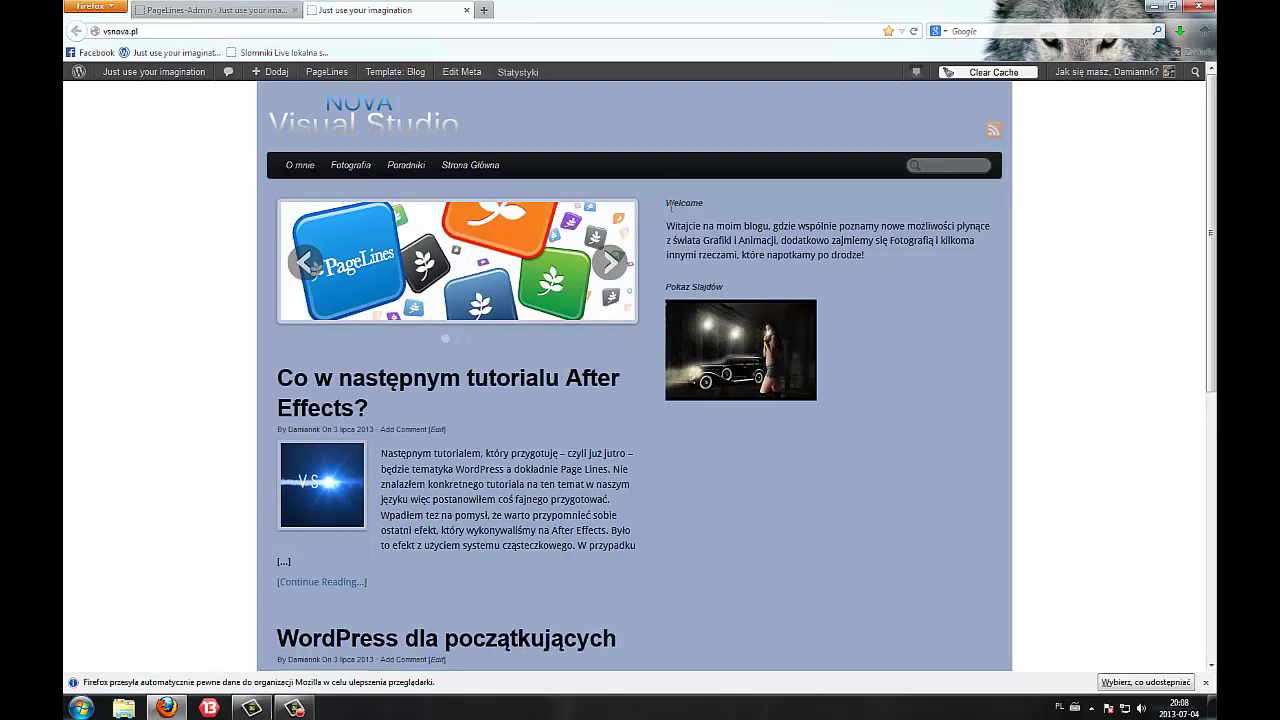
{"action": "left_click_drag", "start_coordinate": [671, 207], "coordinate": [700, 206]}
{"action": "left_click", "coordinate": [704, 212]}
{"action": "scroll", "coordinate": [191, 414], "scroll_direction": "down", "scroll_amount": 3}
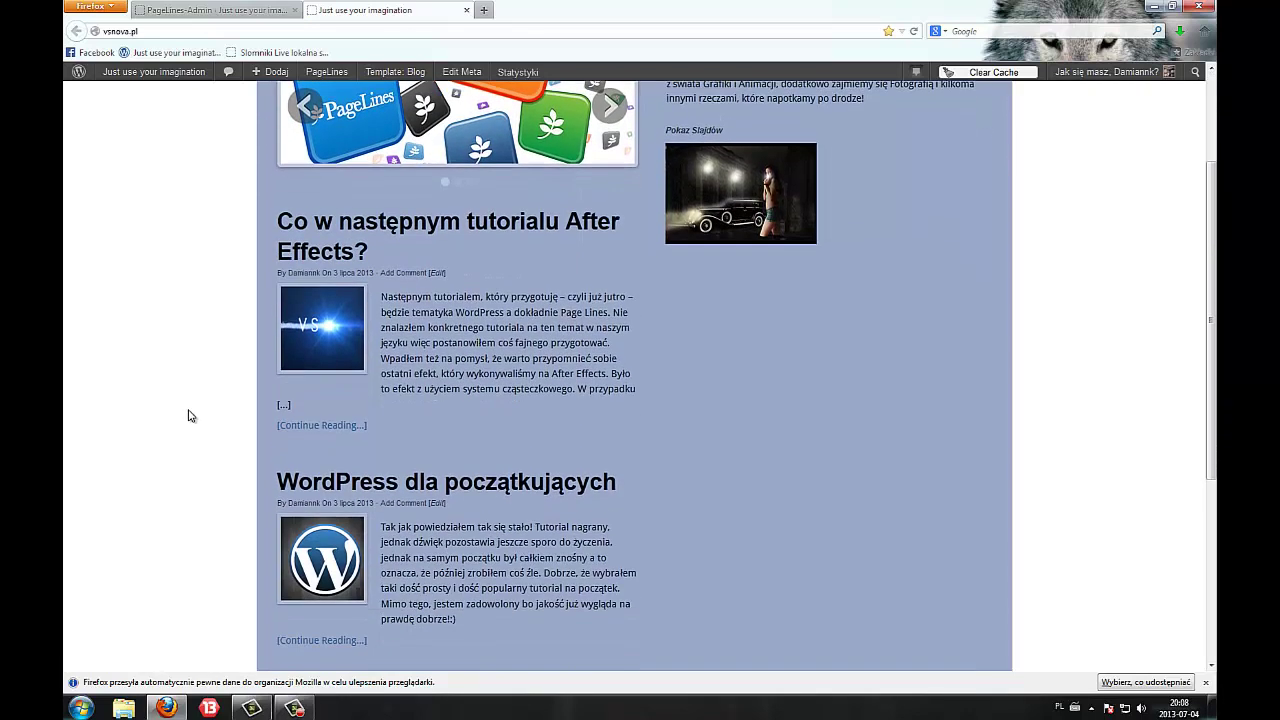
{"action": "scroll", "coordinate": [191, 414], "scroll_direction": "up", "scroll_amount": 3}
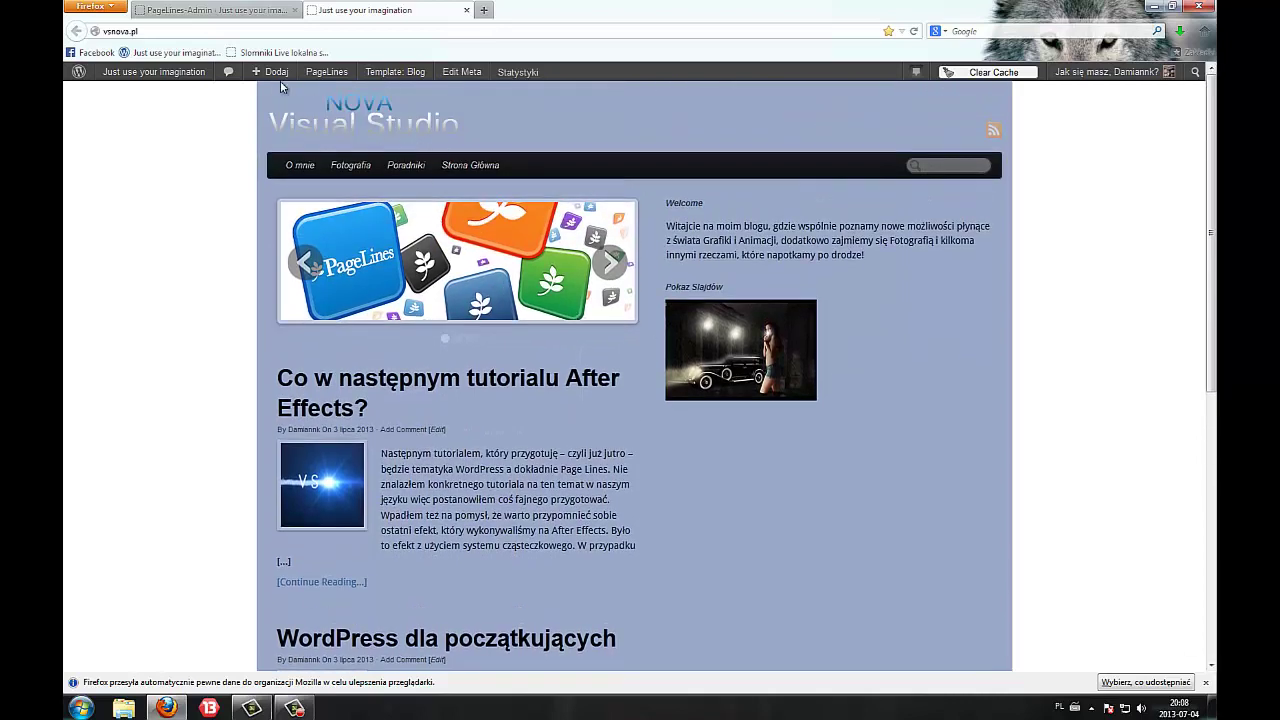
{"action": "scroll", "coordinate": [192, 500], "scroll_direction": "down", "scroll_amount": 10}
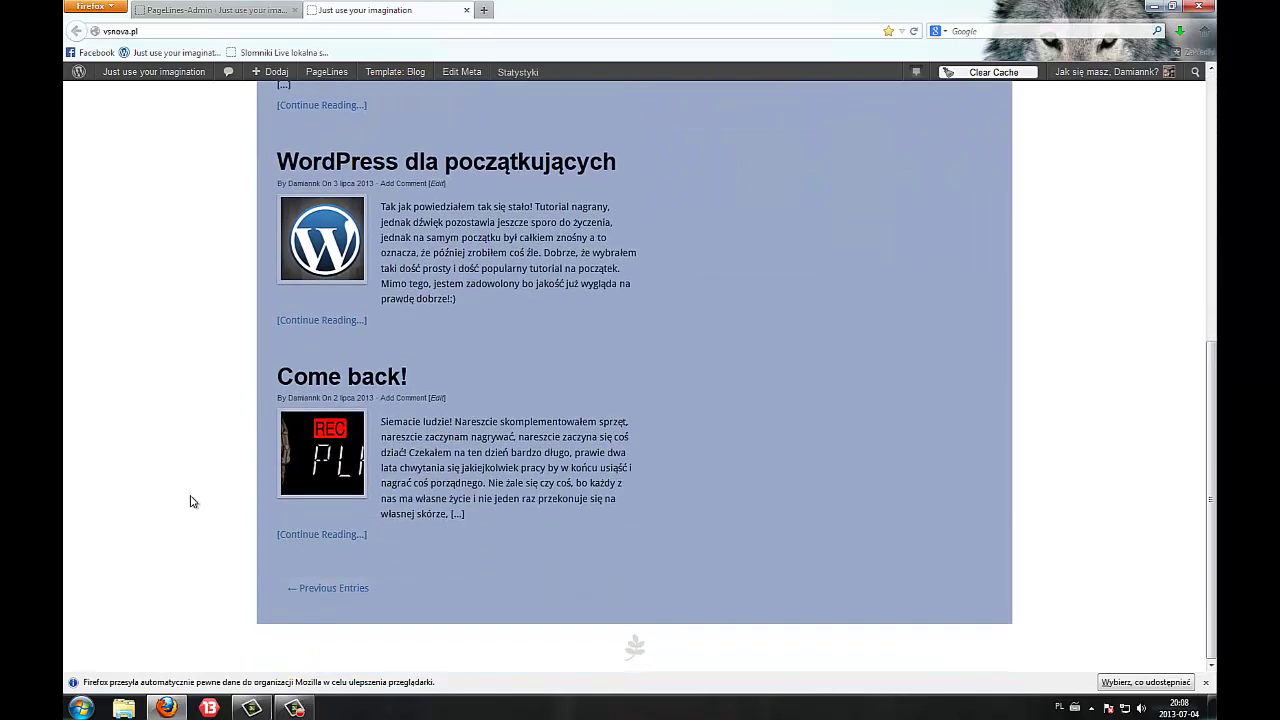
{"action": "scroll", "coordinate": [187, 500], "scroll_direction": "up", "scroll_amount": 10}
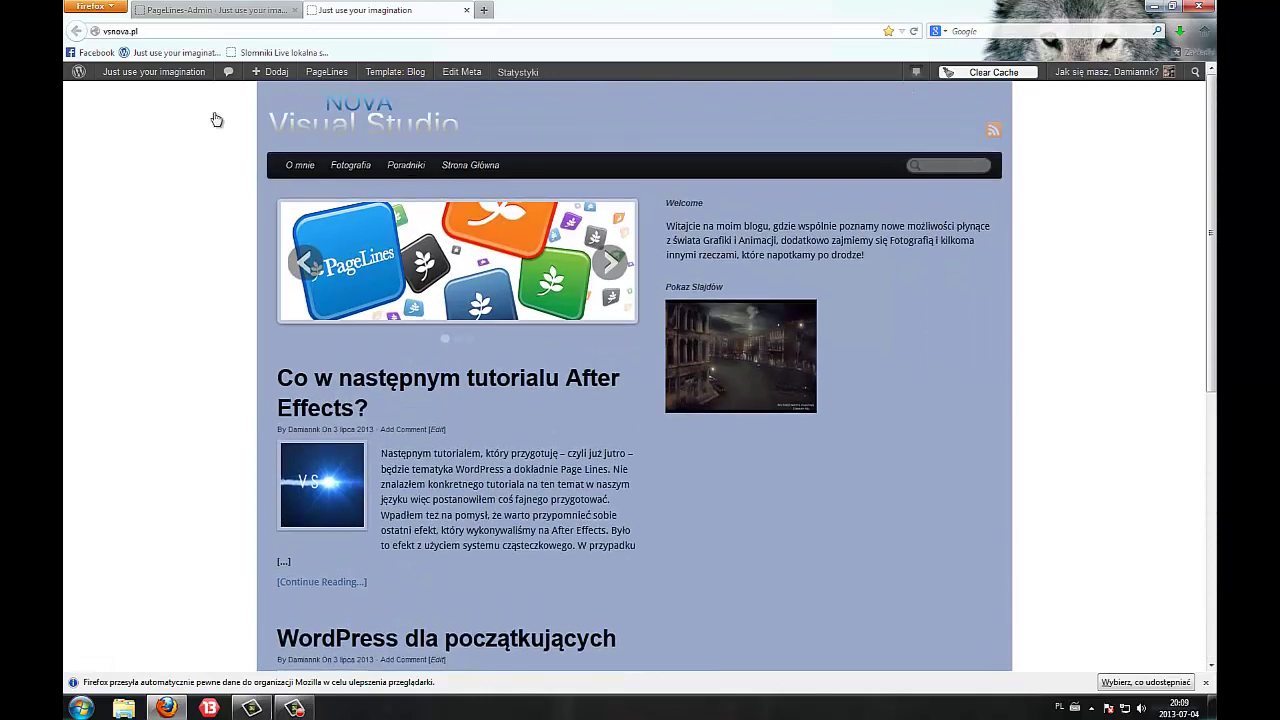
Revisit the Typography settings and compare them with the public home page once more.
{"action": "left_click", "coordinate": [222, 11]}
{"action": "scroll", "coordinate": [310, 368], "scroll_direction": "up", "scroll_amount": 10}
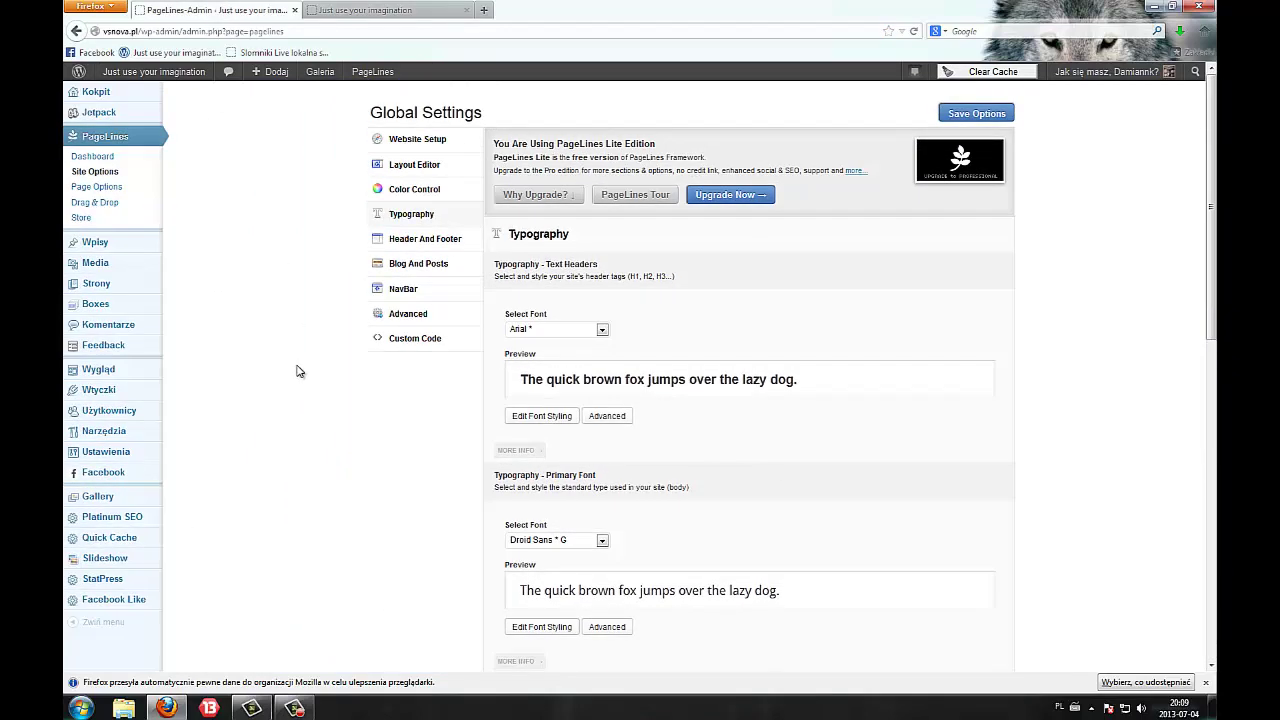
{"action": "left_click", "coordinate": [425, 8]}
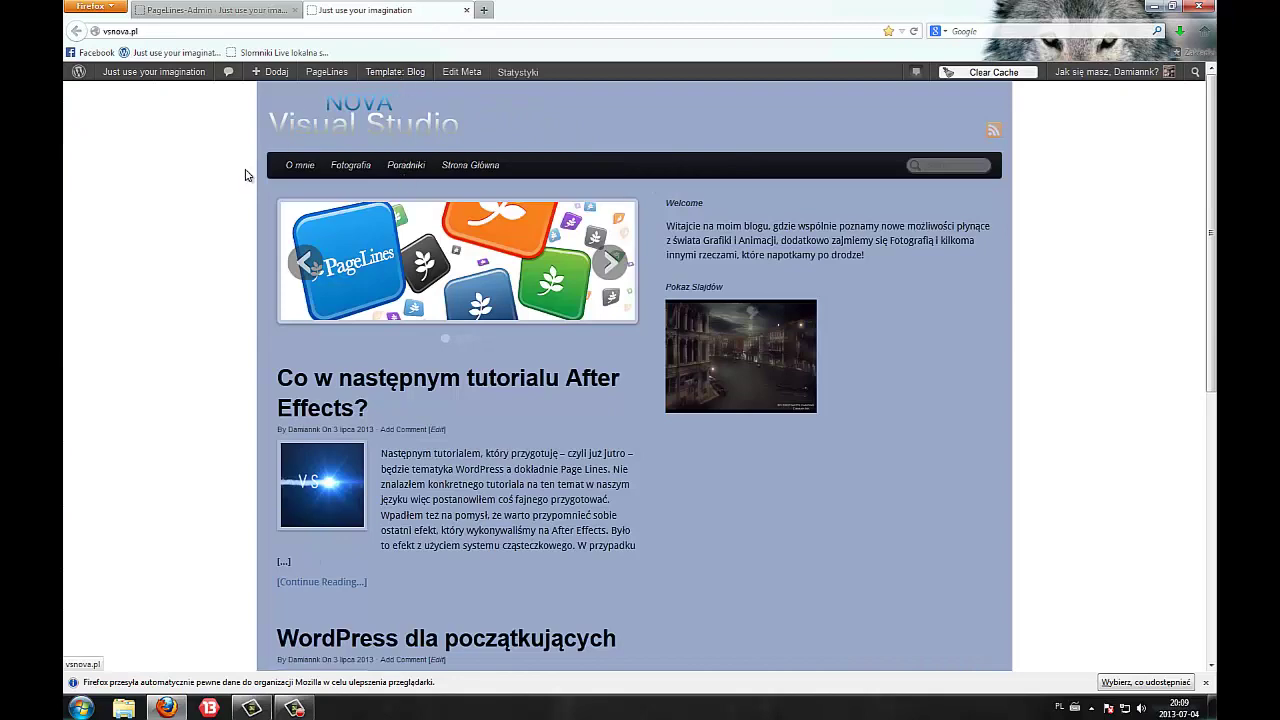
{"action": "scroll", "coordinate": [255, 274], "scroll_direction": "down", "scroll_amount": 4}
{"action": "scroll", "coordinate": [255, 282], "scroll_direction": "up", "scroll_amount": 1}
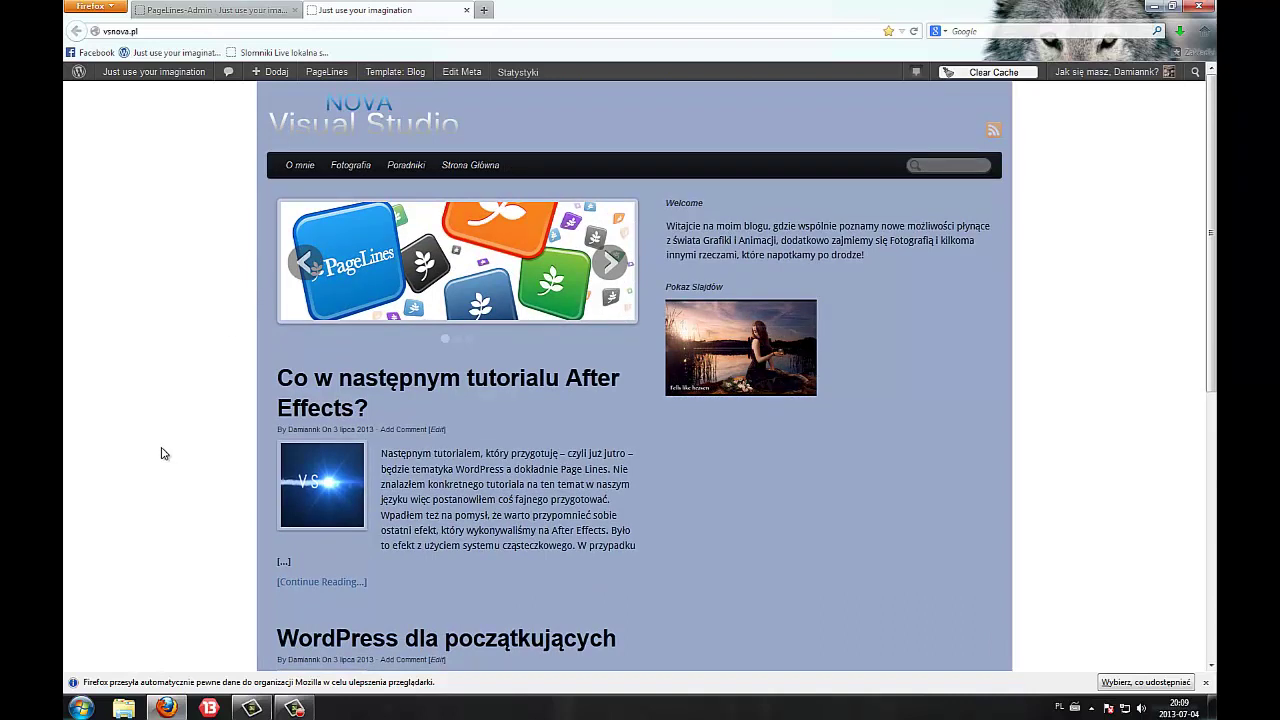
Open the Header And Footer settings and review them down to the site terms statement, comparing with the public page.
{"action": "left_click", "coordinate": [229, 9]}
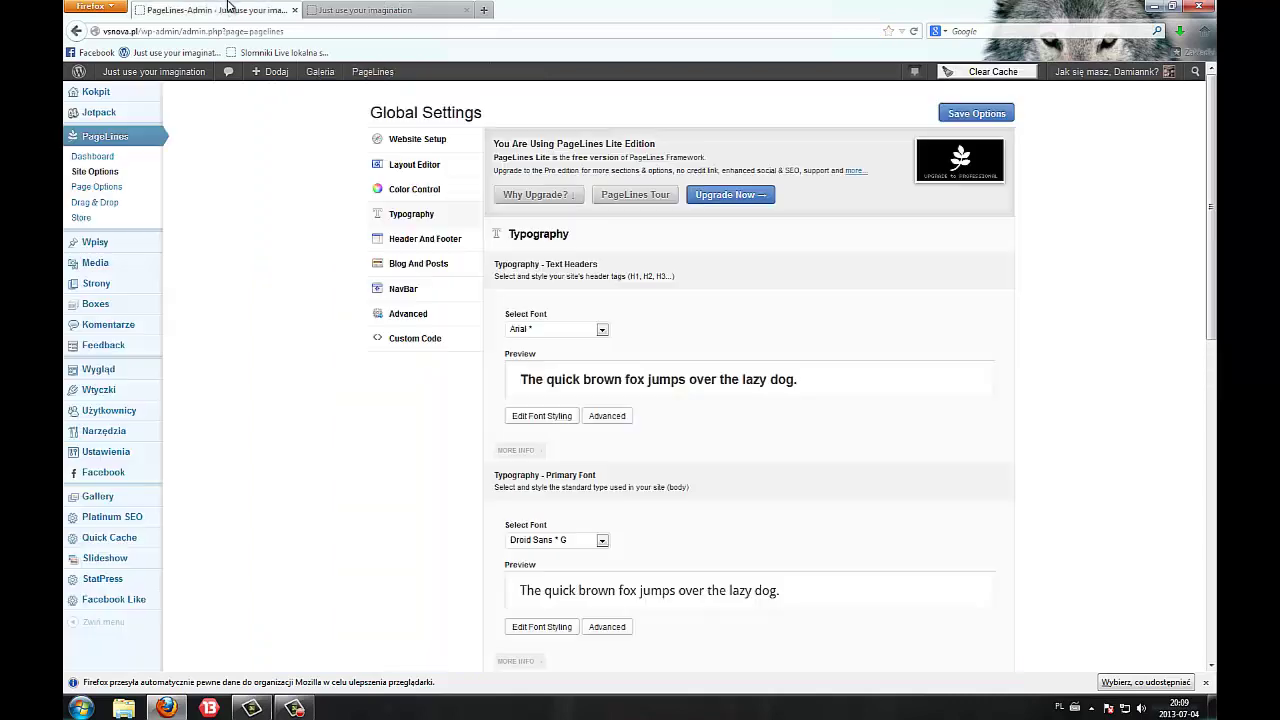
{"action": "left_click", "coordinate": [458, 251]}
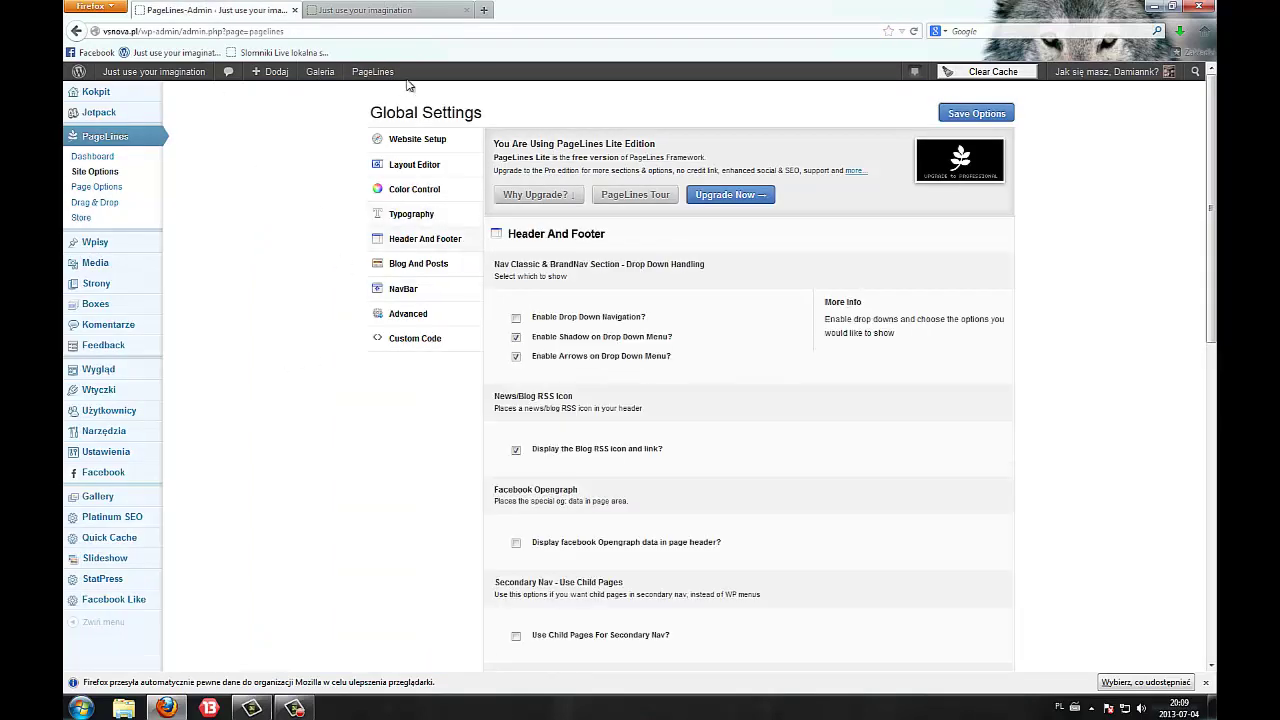
{"action": "left_click", "coordinate": [380, 10]}
{"action": "scroll", "coordinate": [261, 224], "scroll_direction": "down", "scroll_amount": 5}
{"action": "left_click", "coordinate": [215, 10]}
{"action": "scroll", "coordinate": [400, 289], "scroll_direction": "down", "scroll_amount": 7}
{"action": "scroll", "coordinate": [396, 292], "scroll_direction": "up", "scroll_amount": 7}
{"action": "scroll", "coordinate": [360, 334], "scroll_direction": "down", "scroll_amount": 15}
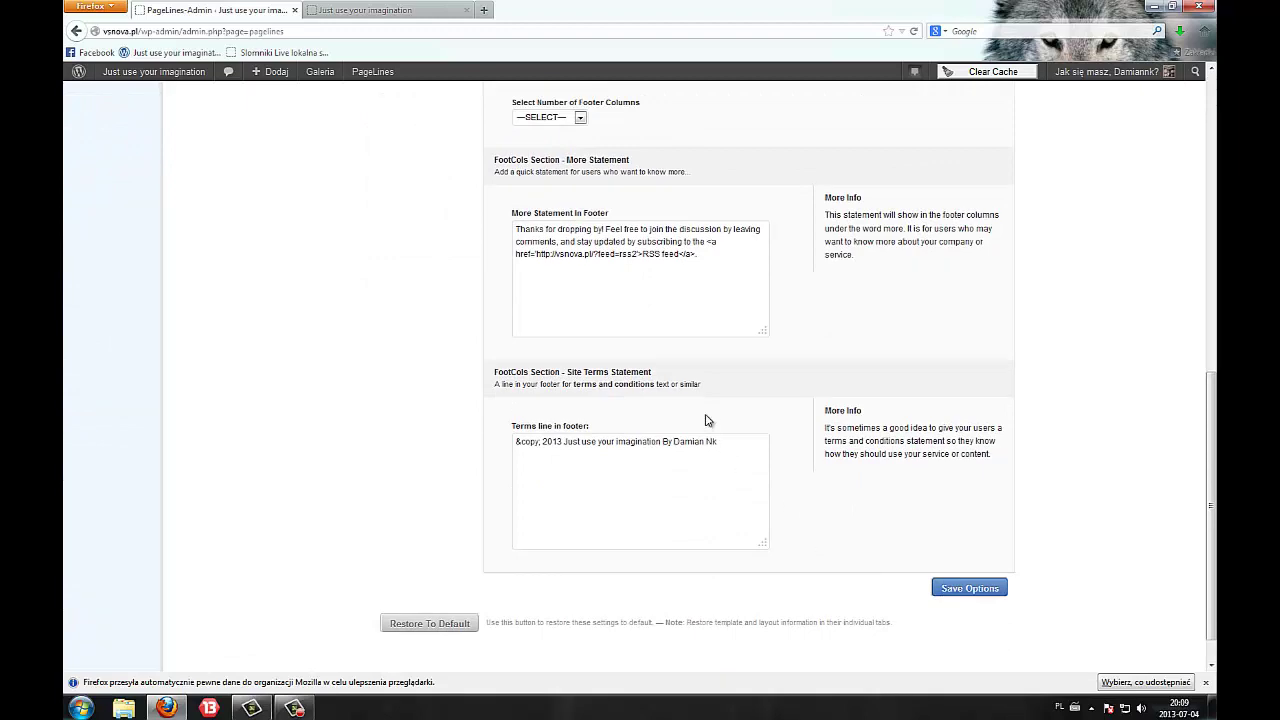
{"action": "scroll", "coordinate": [705, 420], "scroll_direction": "up", "scroll_amount": 15}
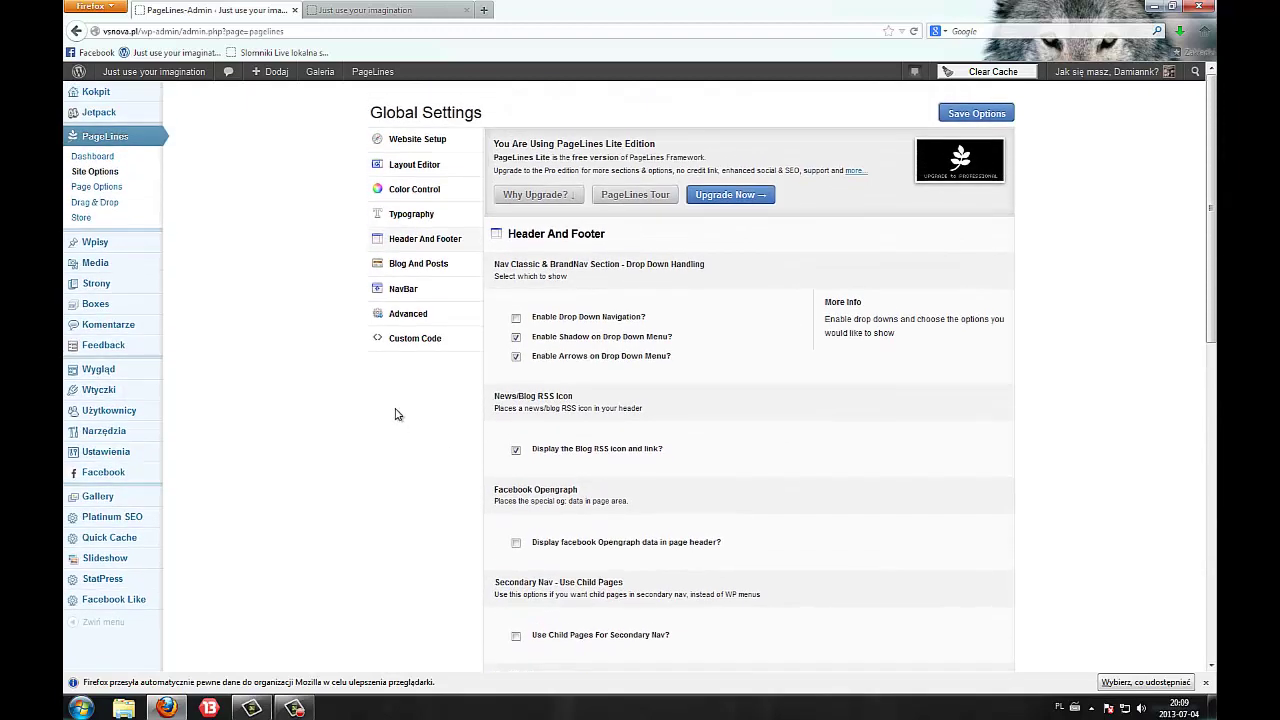
Open the NavBar settings and look over the theme, menu, configuration and title options.
{"action": "left_click", "coordinate": [403, 288]}
{"action": "scroll", "coordinate": [339, 356], "scroll_direction": "down", "scroll_amount": 4}
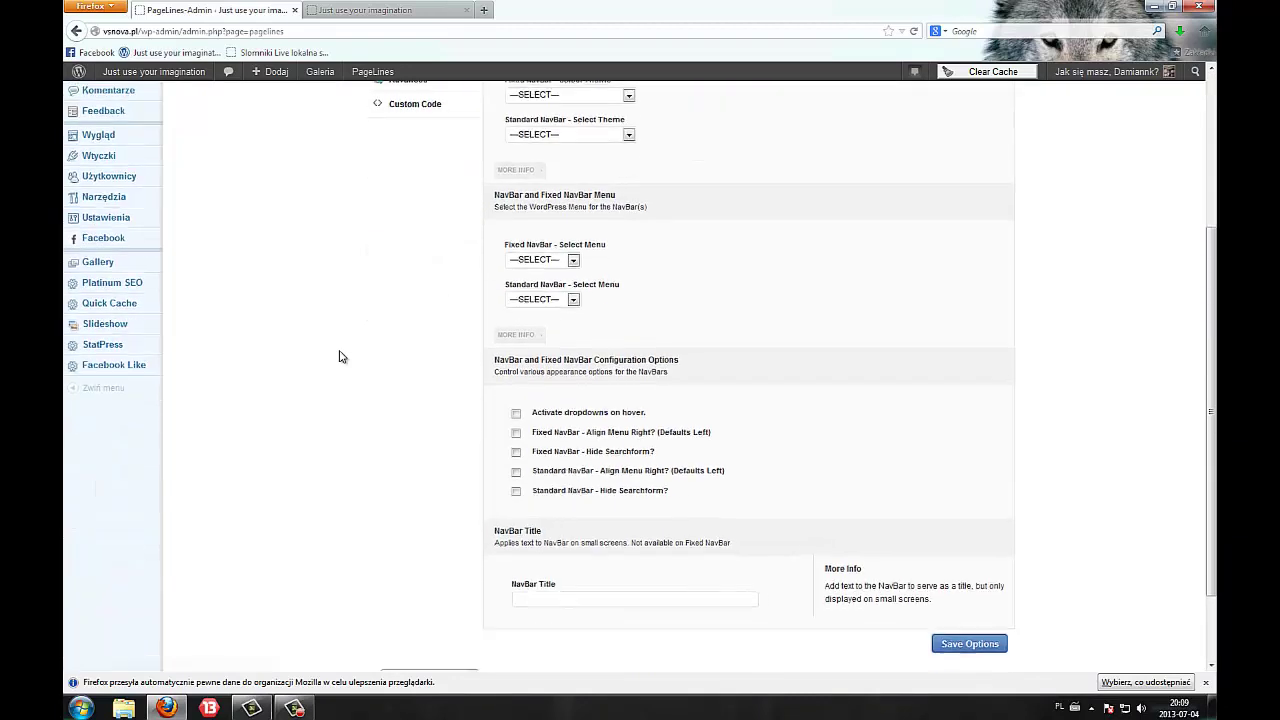
{"action": "scroll", "coordinate": [339, 356], "scroll_direction": "down", "scroll_amount": 2}
{"action": "scroll", "coordinate": [339, 357], "scroll_direction": "up", "scroll_amount": 5}
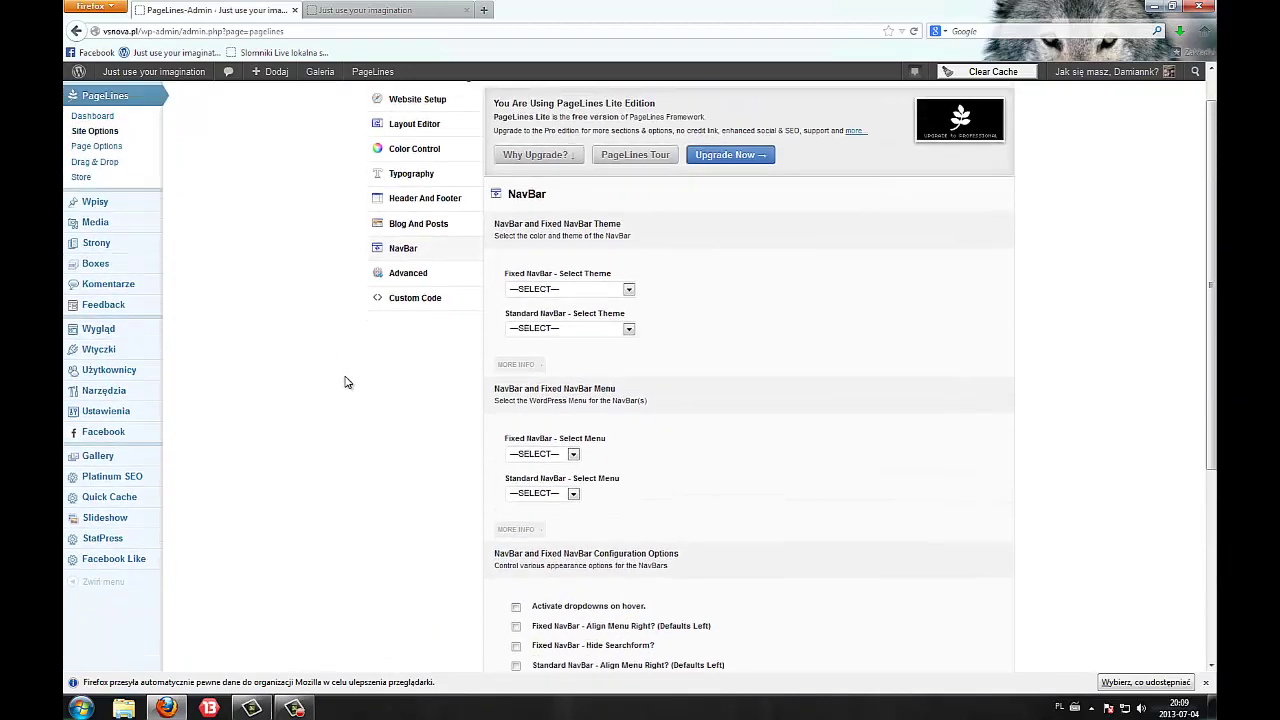
{"action": "scroll", "coordinate": [380, 350], "scroll_direction": "up", "scroll_amount": 1}
Open the Blog And Posts settings and review the layout, excerpt, thumbnail, sharing and full post content options.
{"action": "left_click", "coordinate": [425, 287]}
{"action": "scroll", "coordinate": [485, 310], "scroll_direction": "down", "scroll_amount": 5}
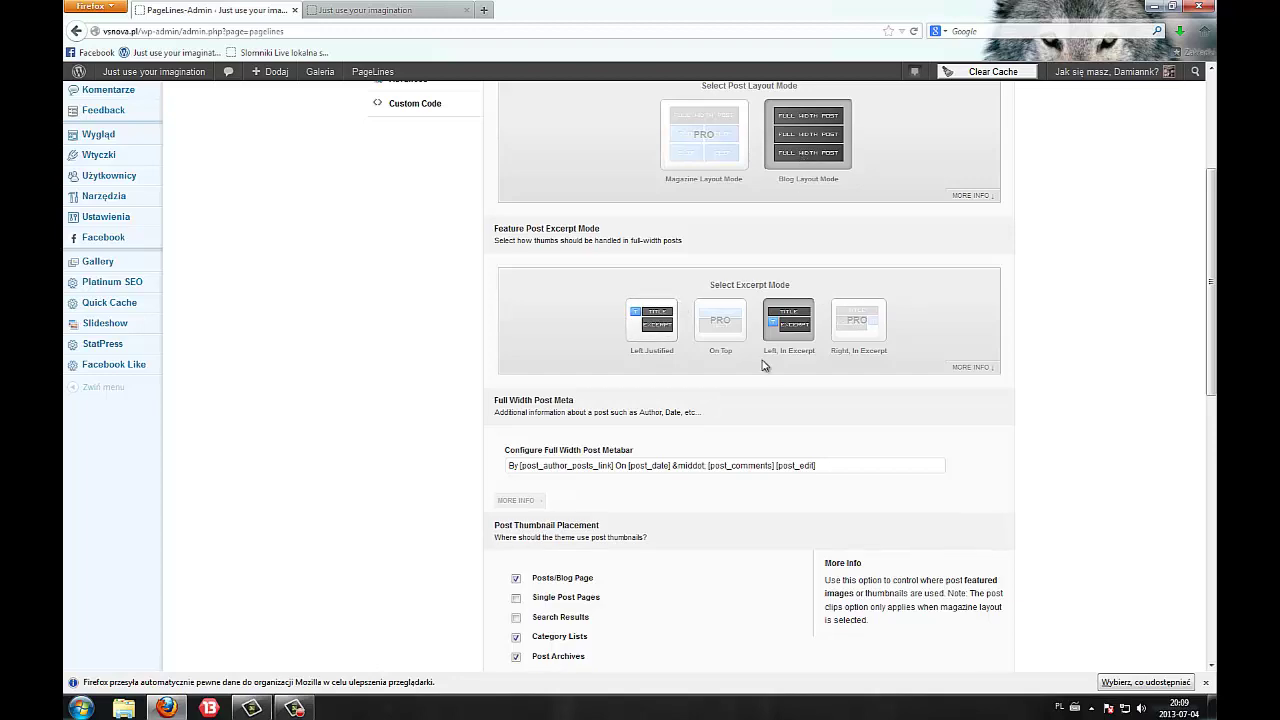
{"action": "scroll", "coordinate": [625, 320], "scroll_direction": "down", "scroll_amount": 5}
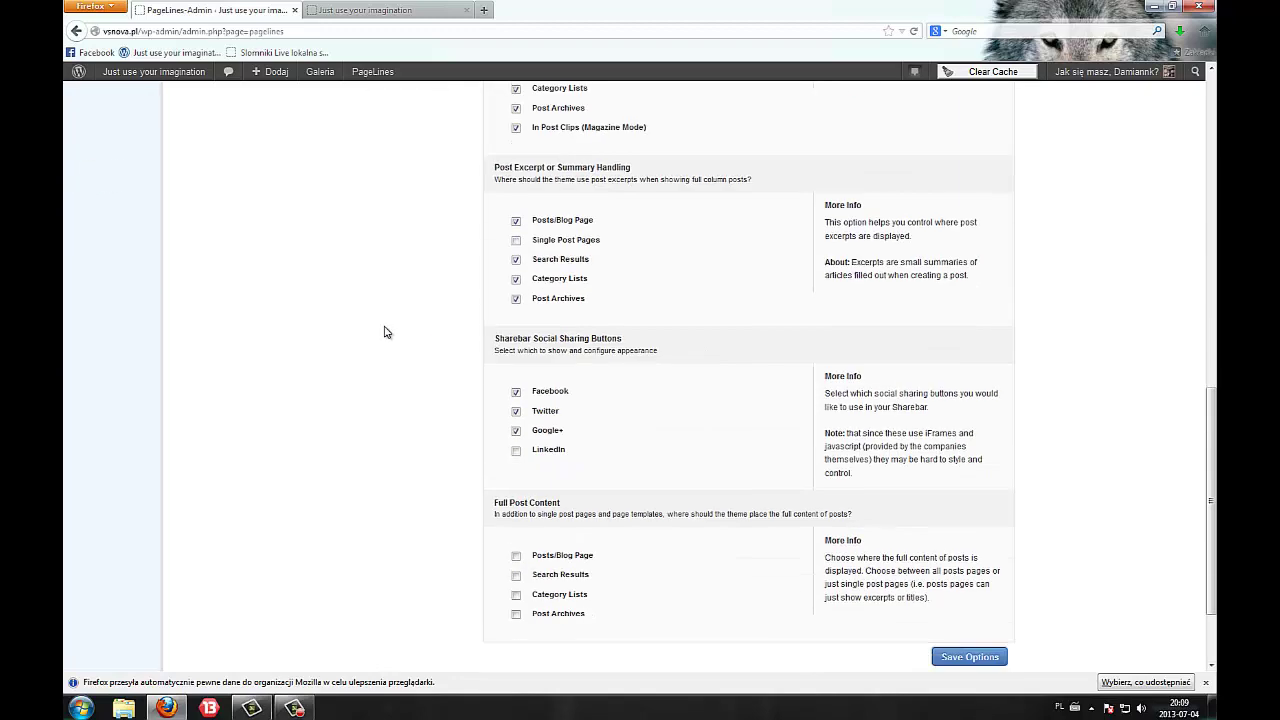
{"action": "scroll", "coordinate": [385, 332], "scroll_direction": "down", "scroll_amount": 1}
{"action": "scroll", "coordinate": [383, 334], "scroll_direction": "up", "scroll_amount": 4}
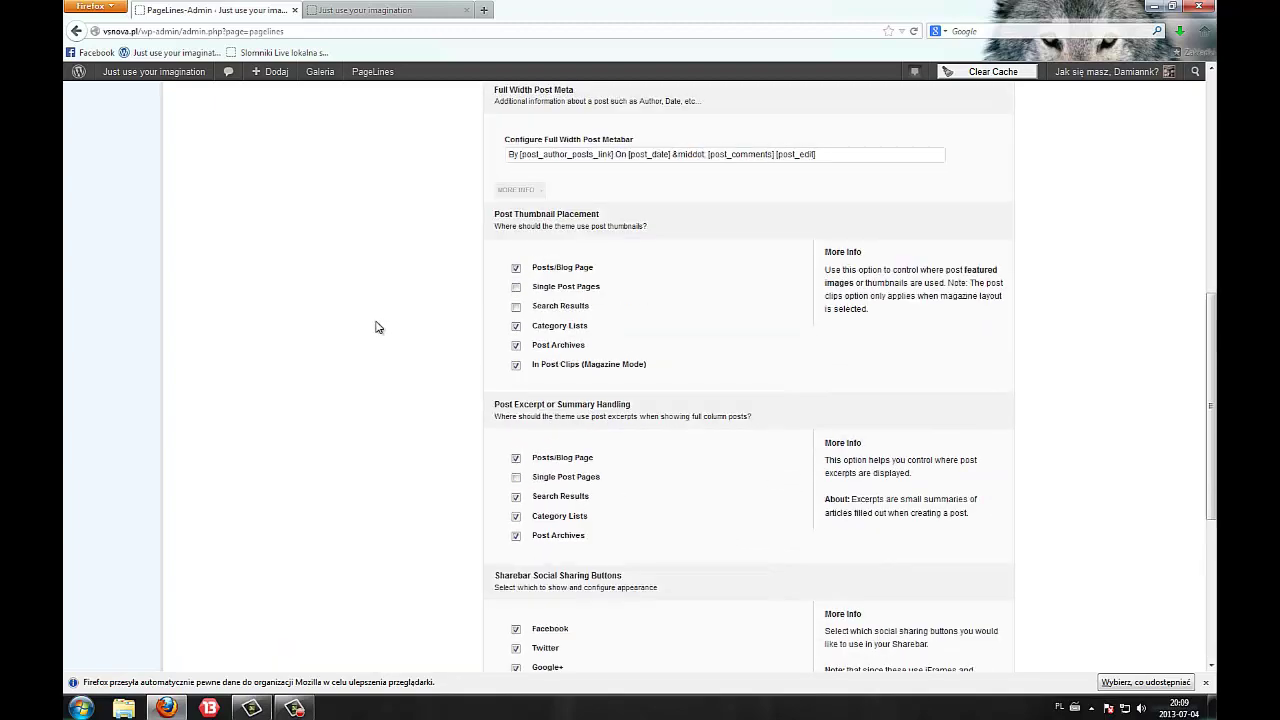
{"action": "scroll", "coordinate": [378, 330], "scroll_direction": "down", "scroll_amount": 4}
{"action": "scroll", "coordinate": [294, 271], "scroll_direction": "up", "scroll_amount": 12}
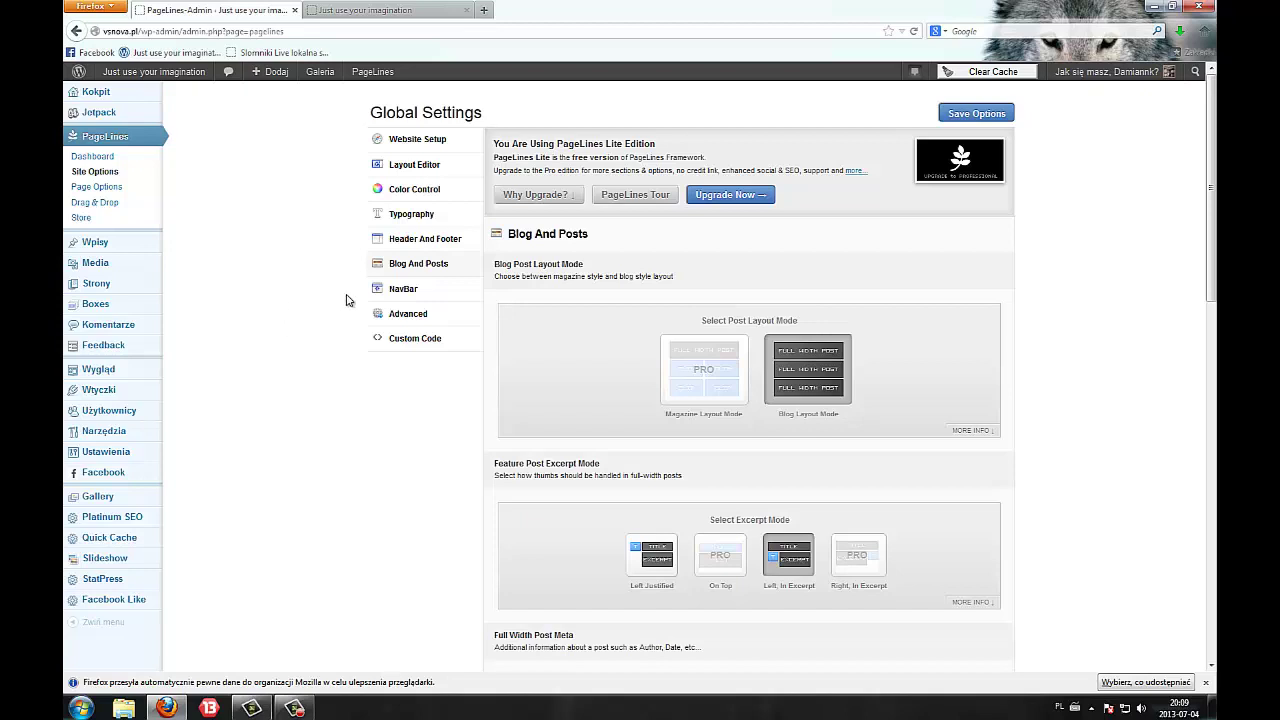
Open the PageLines Drag & Drop template setup and look over its template areas and sections.
{"action": "left_click", "coordinate": [114, 205]}
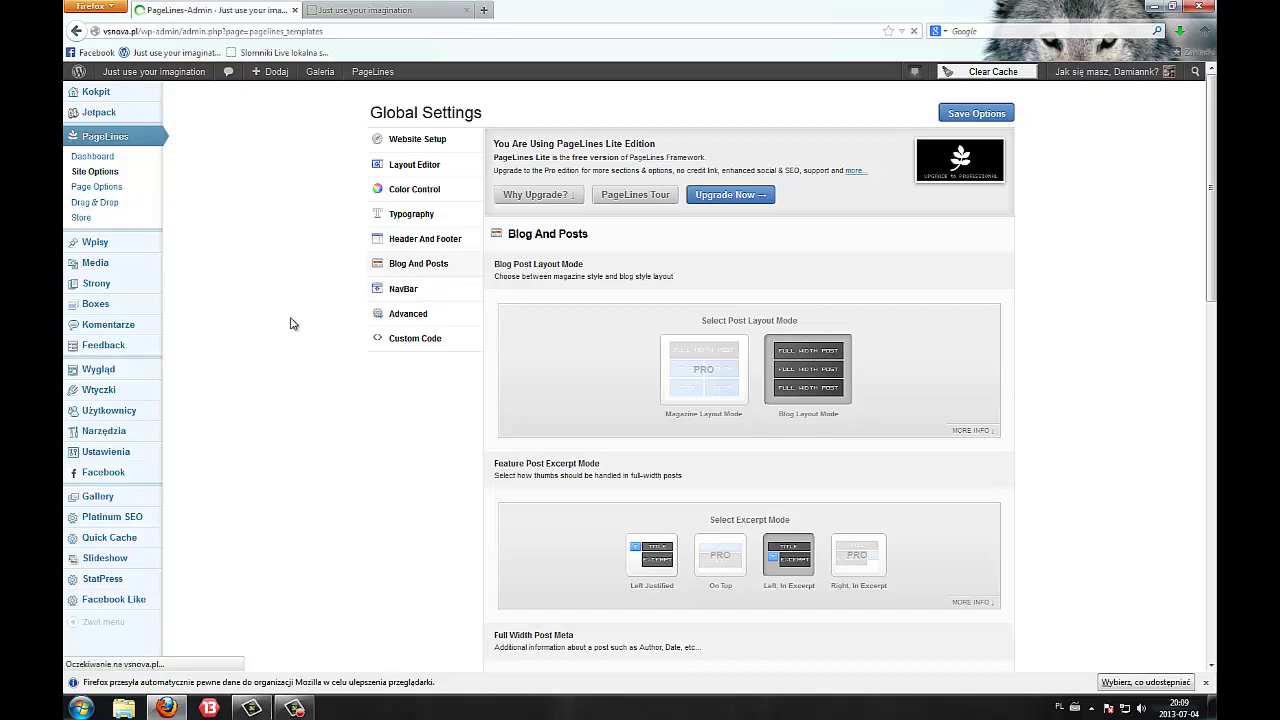
{"action": "scroll", "coordinate": [215, 262], "scroll_direction": "down", "scroll_amount": 5}
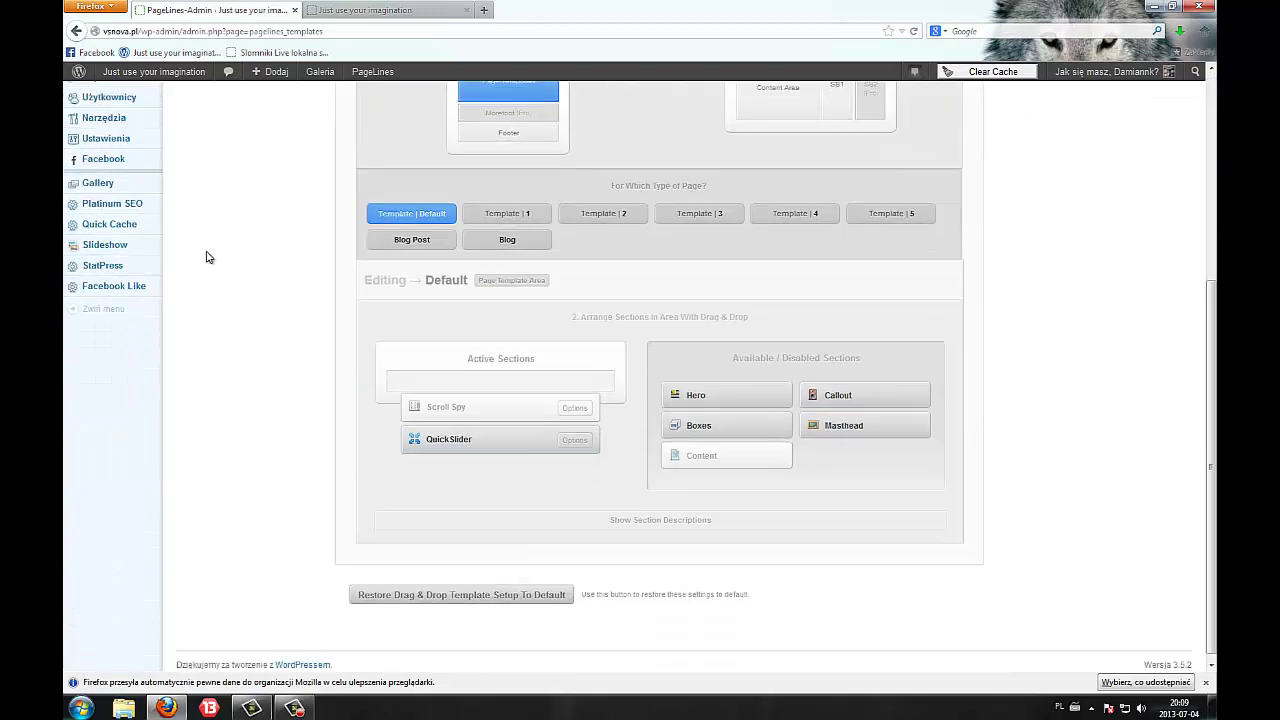
{"action": "scroll", "coordinate": [378, 380], "scroll_direction": "up", "scroll_amount": 4}
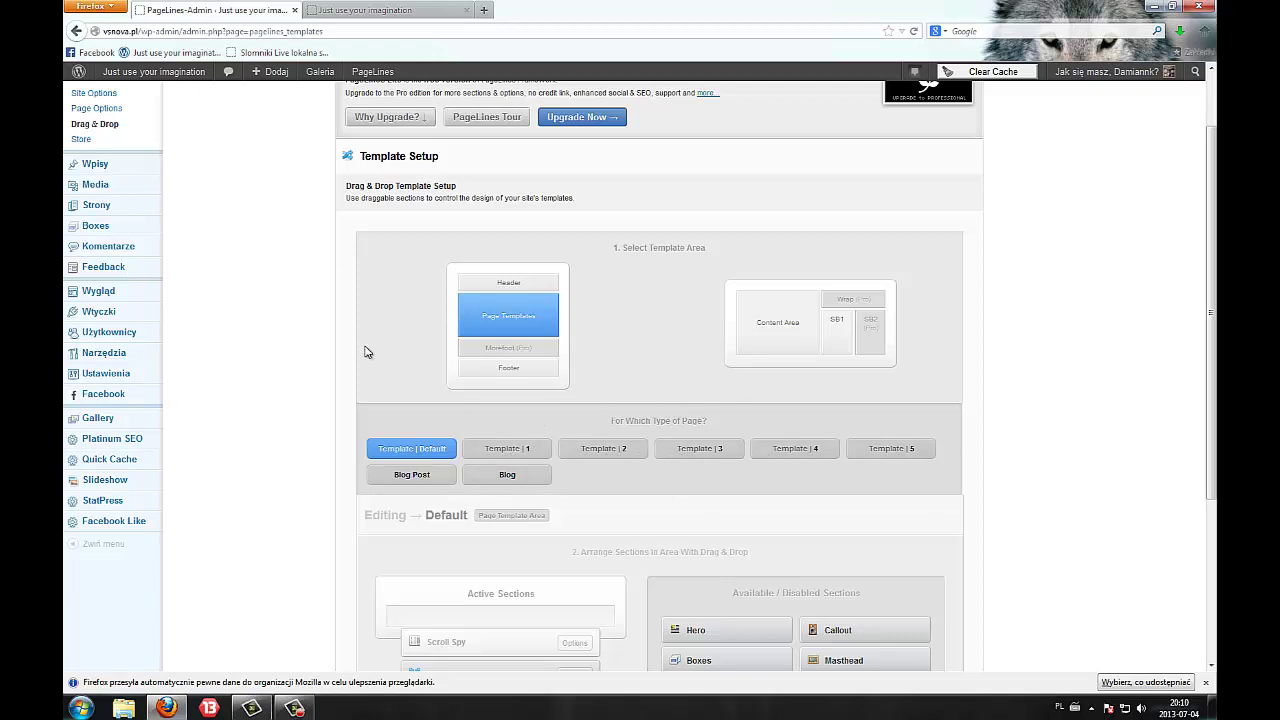
Open the Poradniki page on the public site and advance its image slider.
{"action": "left_click", "coordinate": [380, 10]}
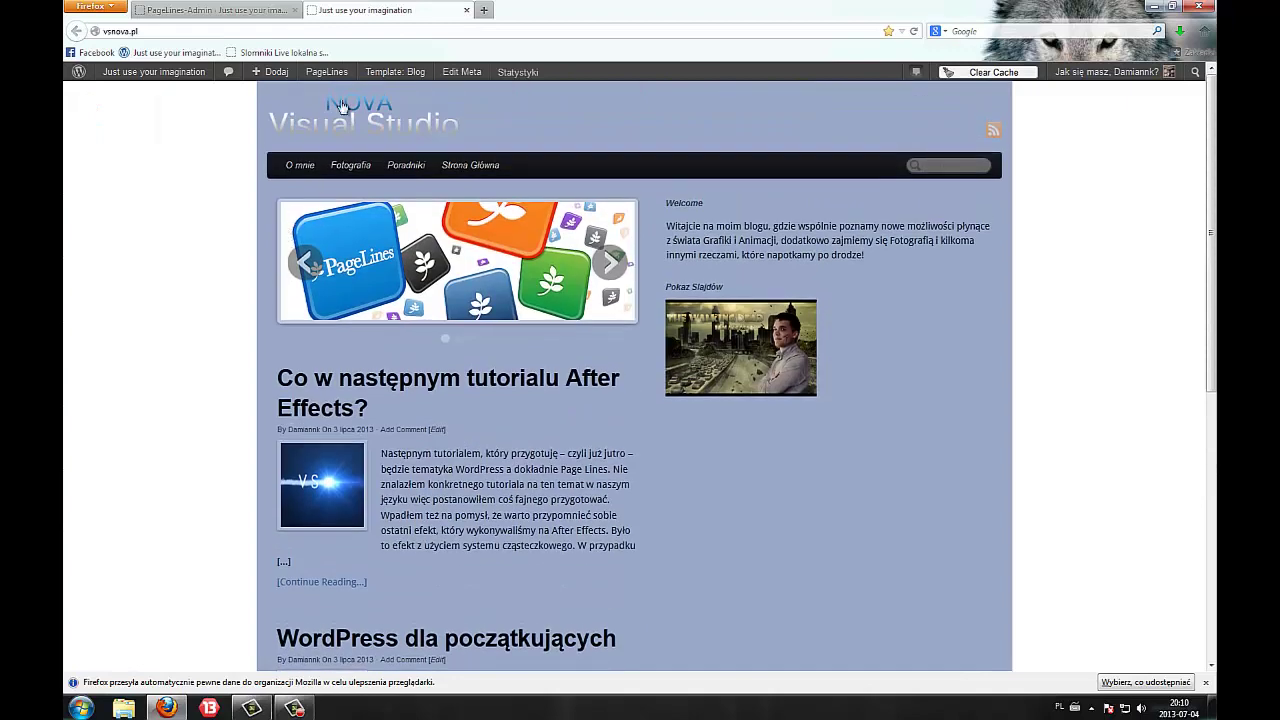
{"action": "left_click", "coordinate": [402, 166]}
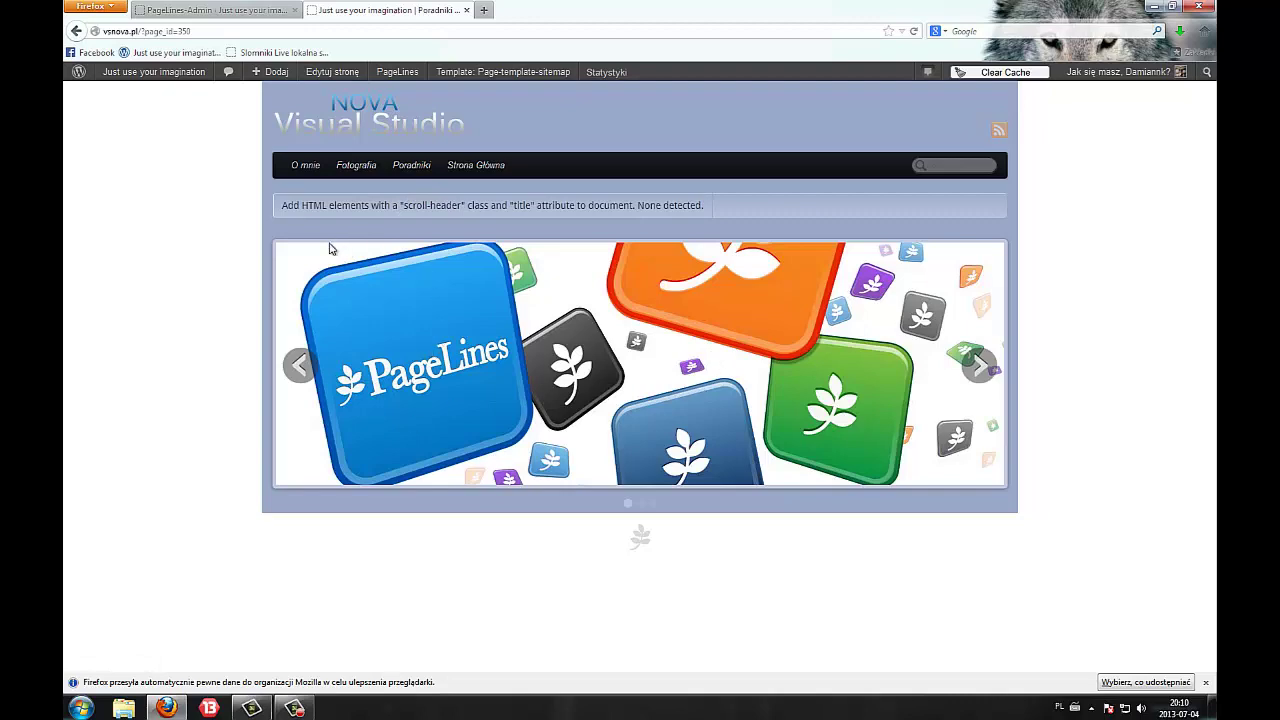
{"action": "left_click", "coordinate": [979, 365]}
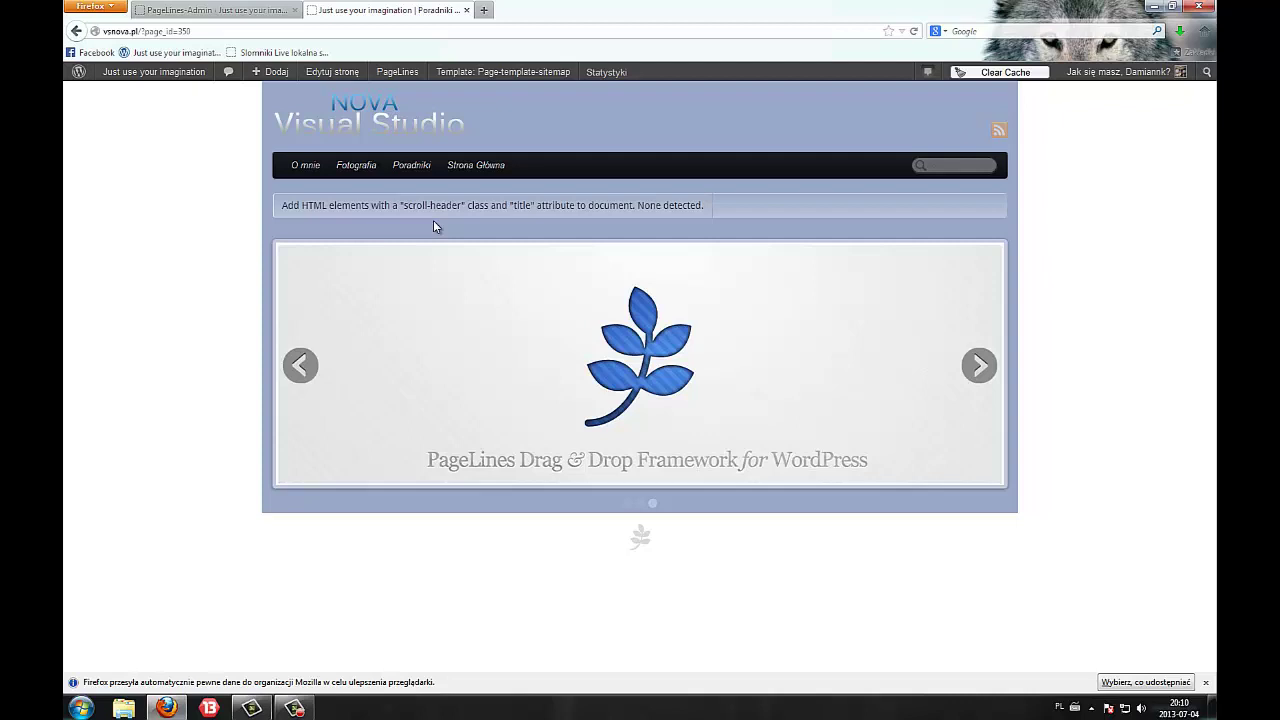
Review the Default template's sections in the Drag & Drop setup and display the Header area's sections.
{"action": "left_click", "coordinate": [175, 10]}
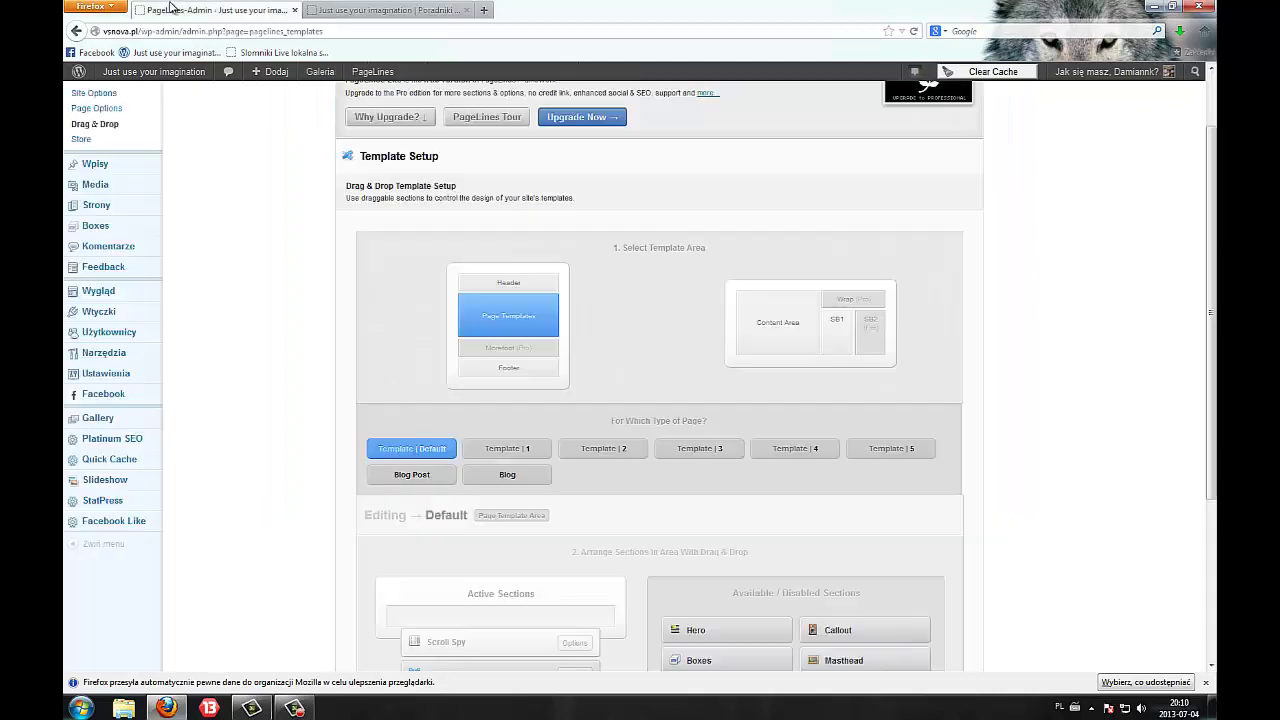
{"action": "scroll", "coordinate": [282, 516], "scroll_direction": "down", "scroll_amount": 3}
{"action": "scroll", "coordinate": [282, 516], "scroll_direction": "down", "scroll_amount": 1}
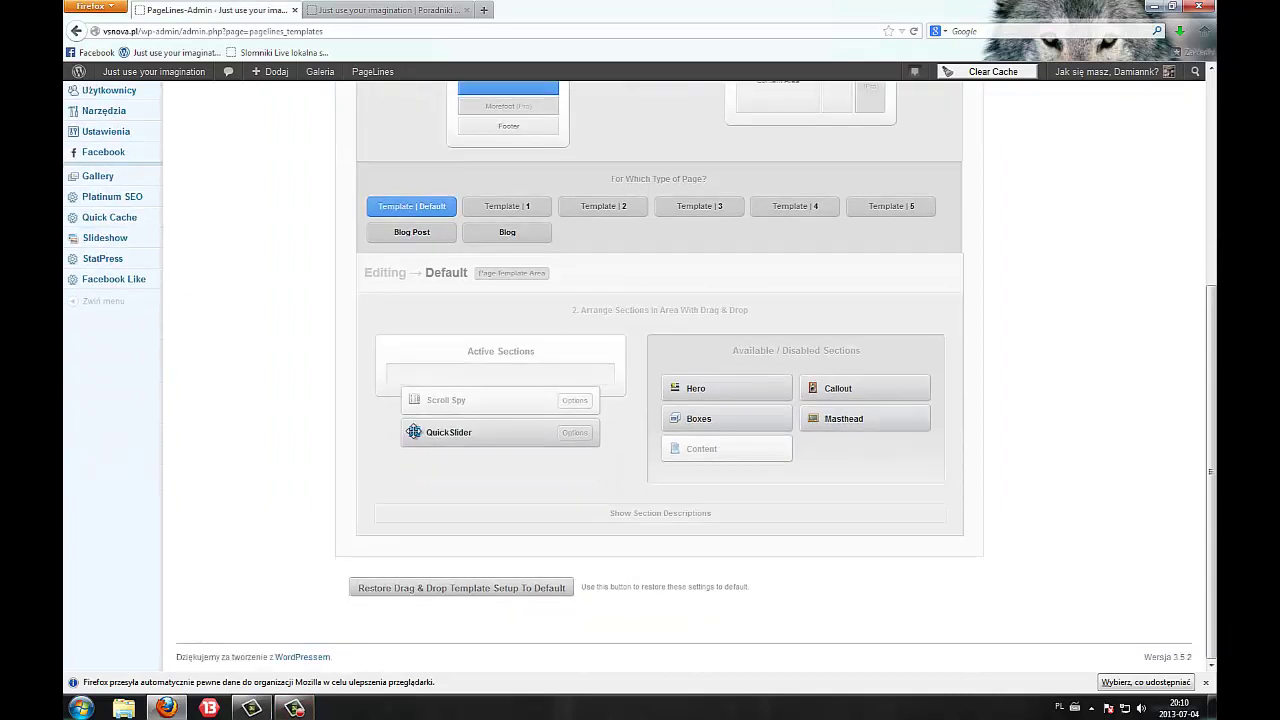
{"action": "scroll", "coordinate": [600, 335], "scroll_direction": "up", "scroll_amount": 3}
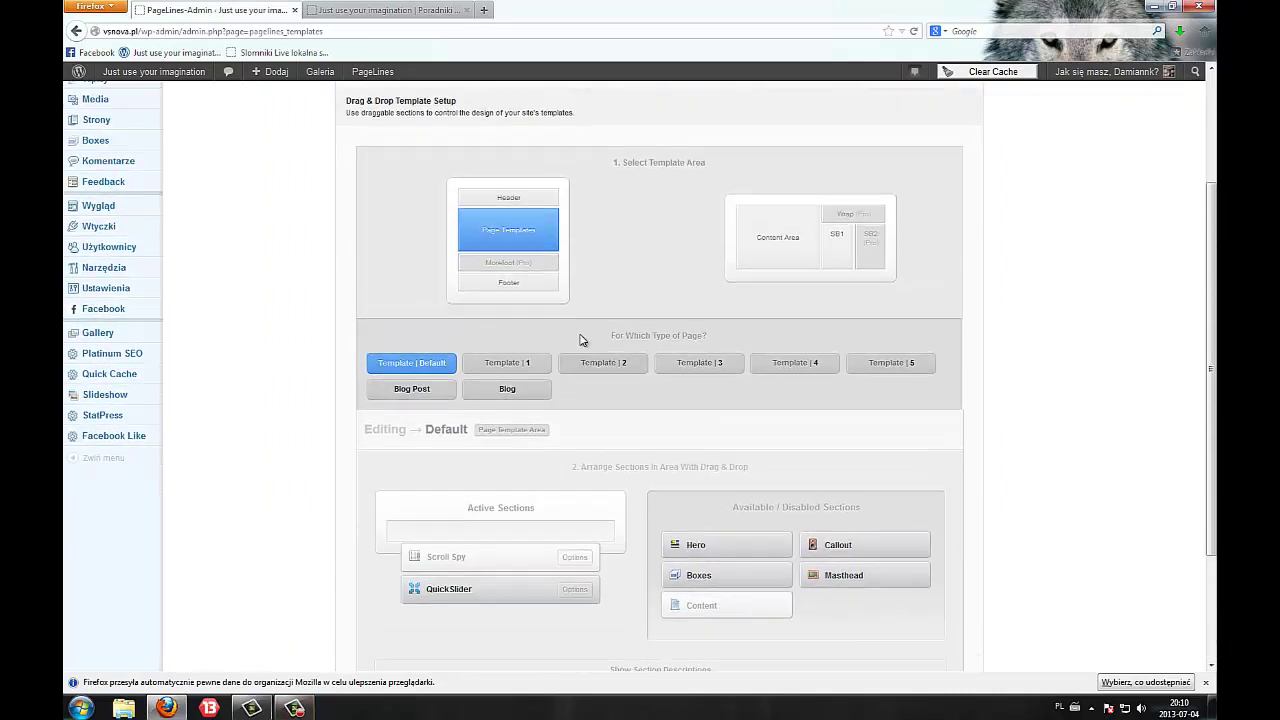
{"action": "left_click", "coordinate": [510, 198]}
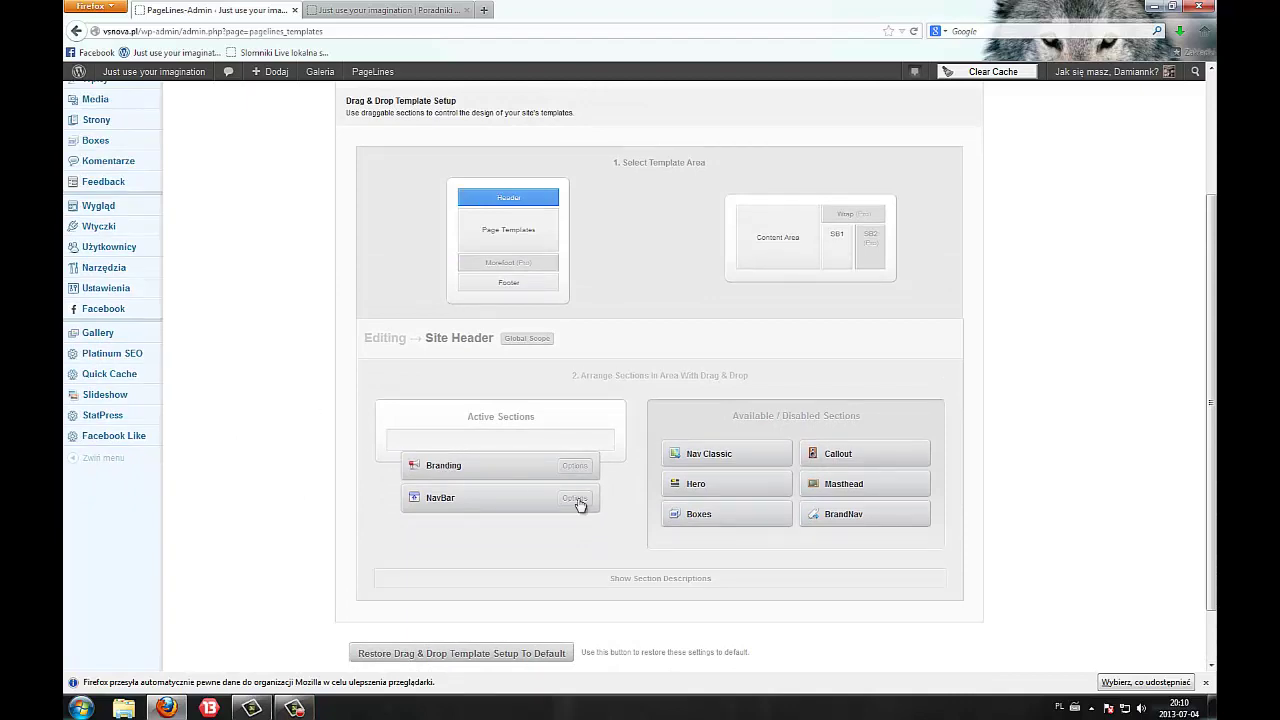
Reload the public Poradniki page and return to the Drag & Drop template setup.
{"action": "left_click", "coordinate": [385, 10]}
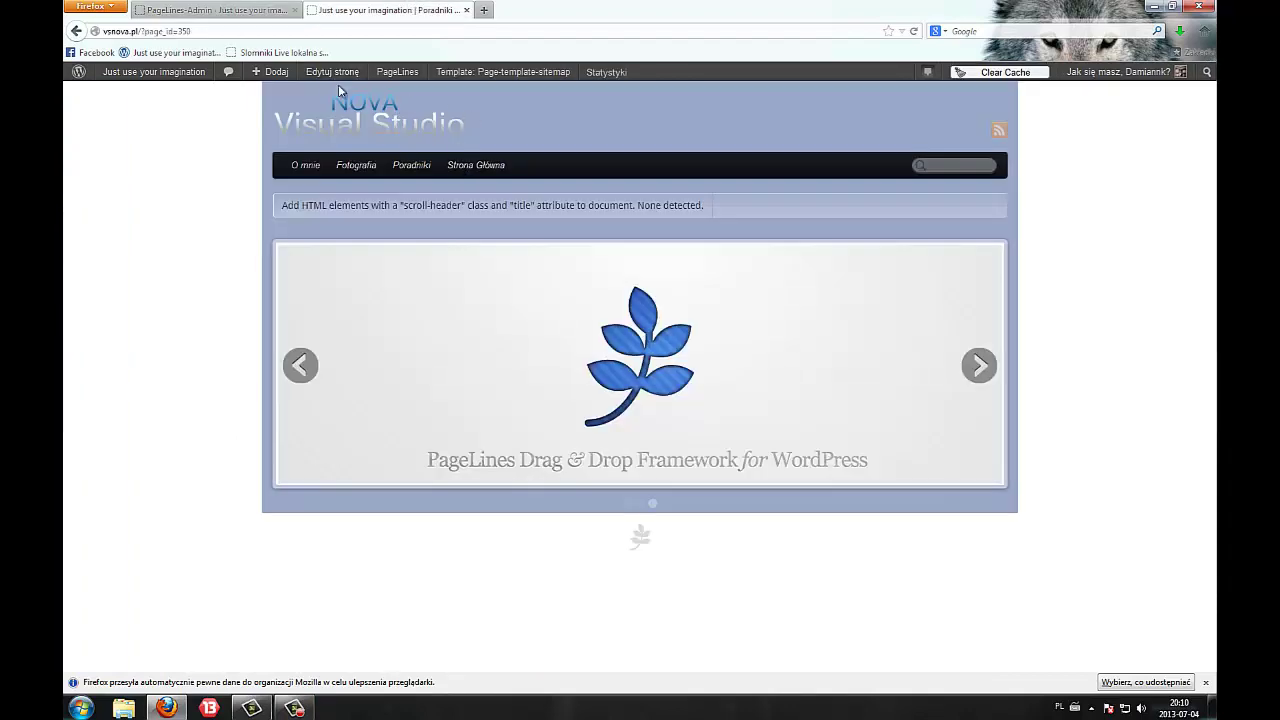
{"action": "key", "text": "F5"}
{"action": "left_click", "coordinate": [215, 10]}
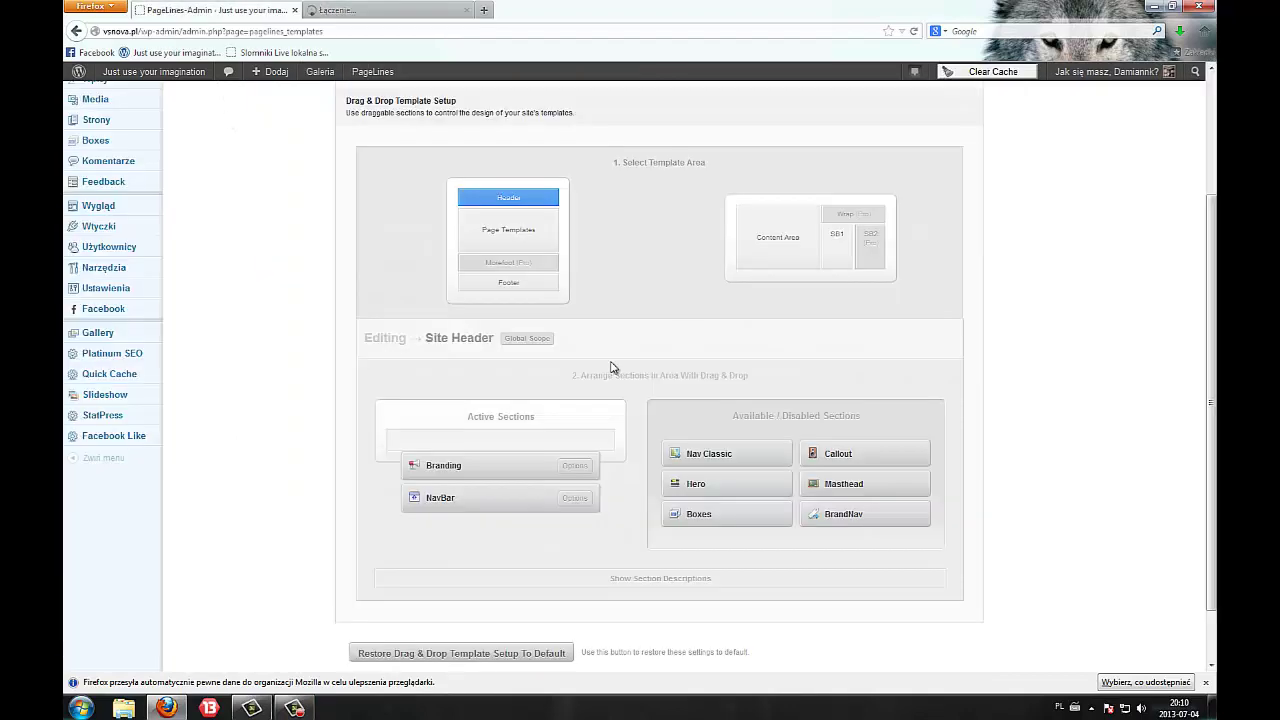
Select the Page Templates area, check the public site, and display the Footer area's sections.
{"action": "left_click", "coordinate": [510, 231]}
{"action": "left_click", "coordinate": [370, 8]}
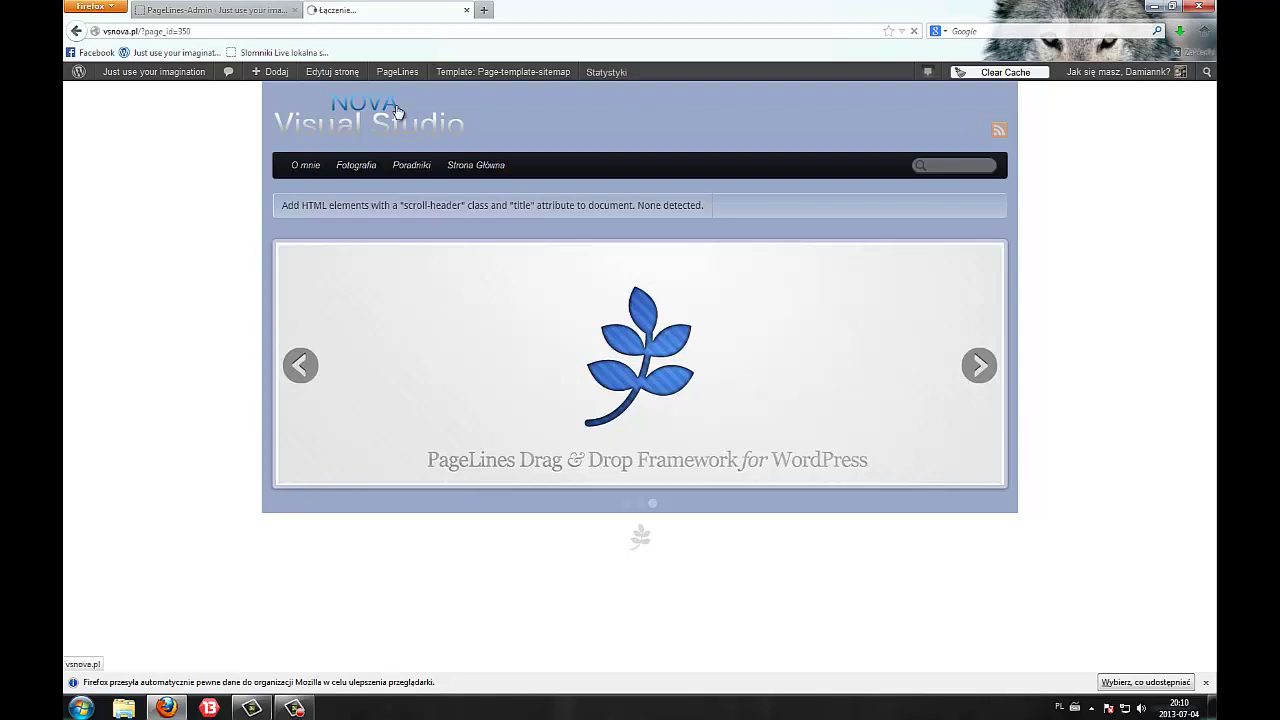
{"action": "left_click", "coordinate": [240, 8]}
{"action": "left_click", "coordinate": [515, 284]}
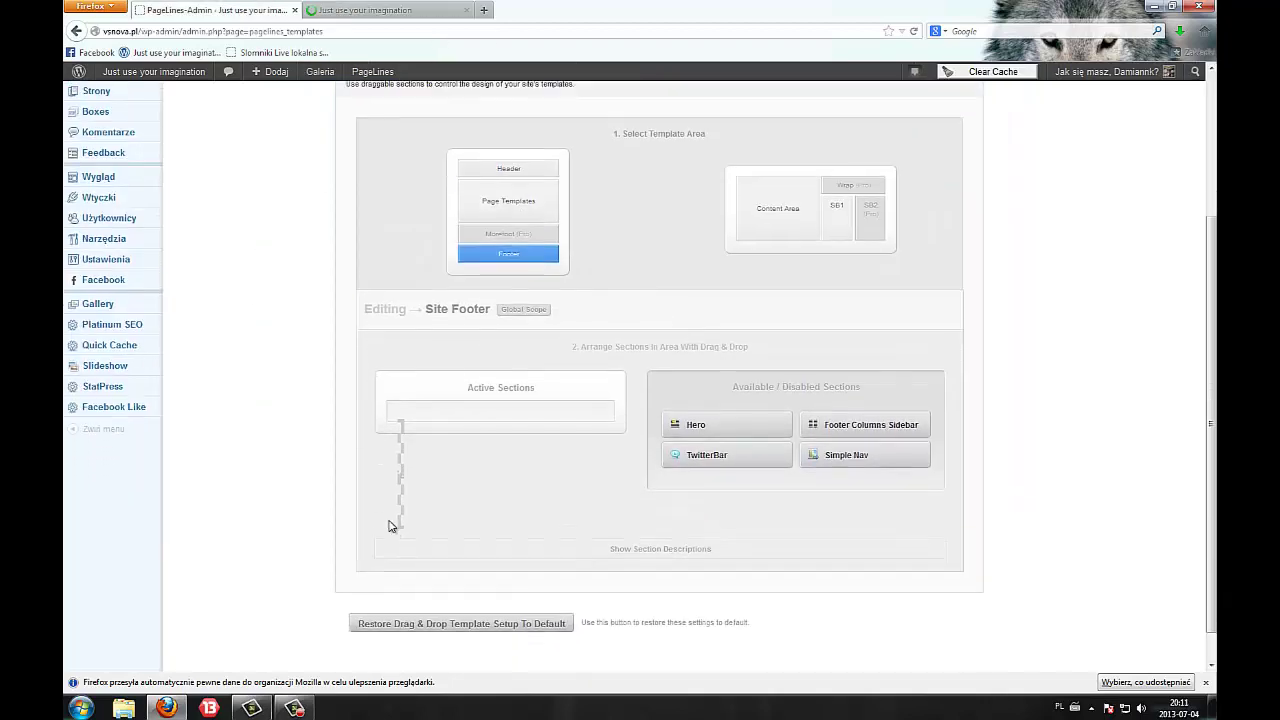
Check the lower part of the public home page and display the Default page template's sections in the Drag & Drop setup.
{"action": "left_click", "coordinate": [340, 8]}
{"action": "scroll", "coordinate": [428, 457], "scroll_direction": "down", "scroll_amount": 5}
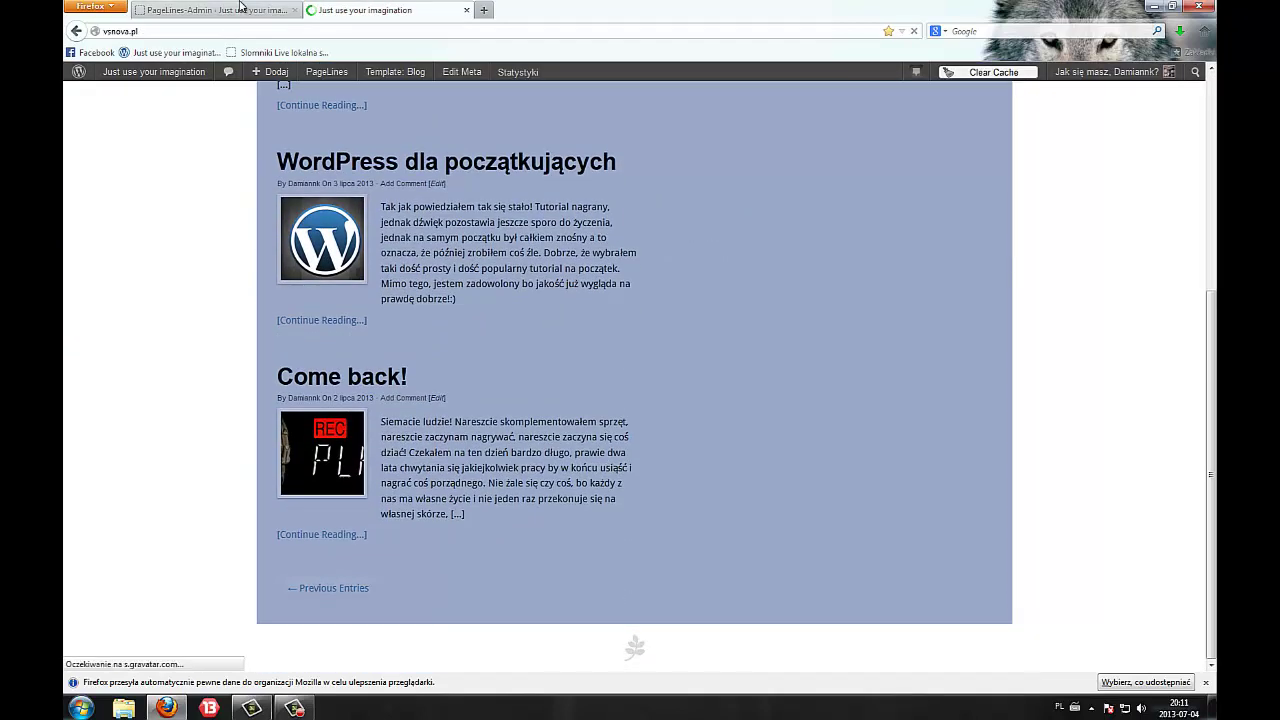
{"action": "key", "text": "ctrl+Tab"}
{"action": "scroll", "coordinate": [421, 344], "scroll_direction": "up", "scroll_amount": 1}
{"action": "scroll", "coordinate": [421, 344], "scroll_direction": "up", "scroll_amount": 3}
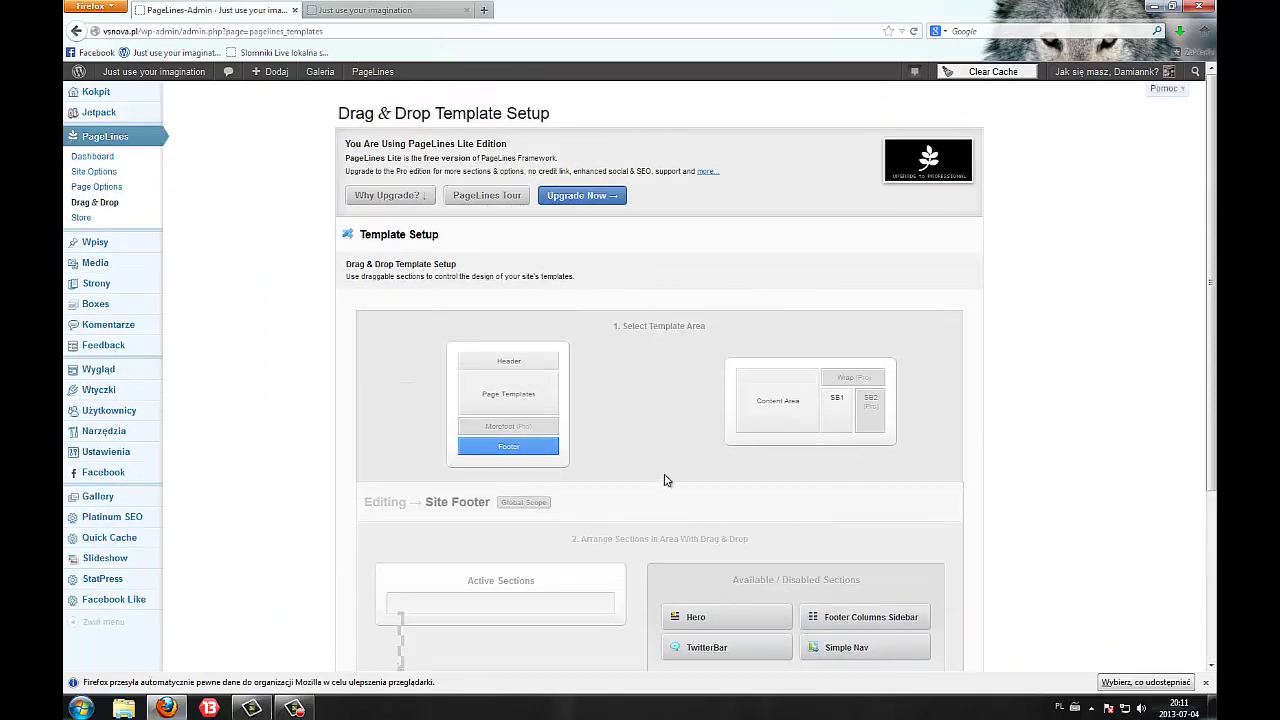
{"action": "scroll", "coordinate": [633, 494], "scroll_direction": "down", "scroll_amount": 3}
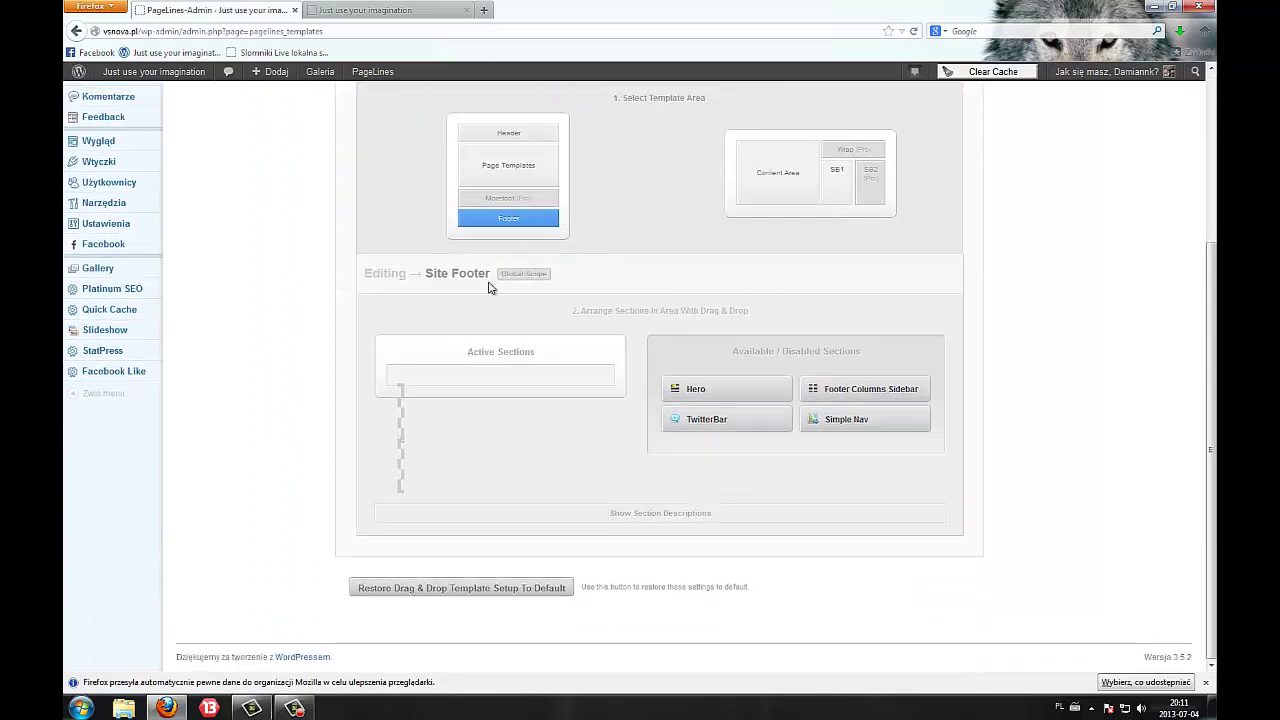
{"action": "scroll", "coordinate": [648, 384], "scroll_direction": "up", "scroll_amount": 3}
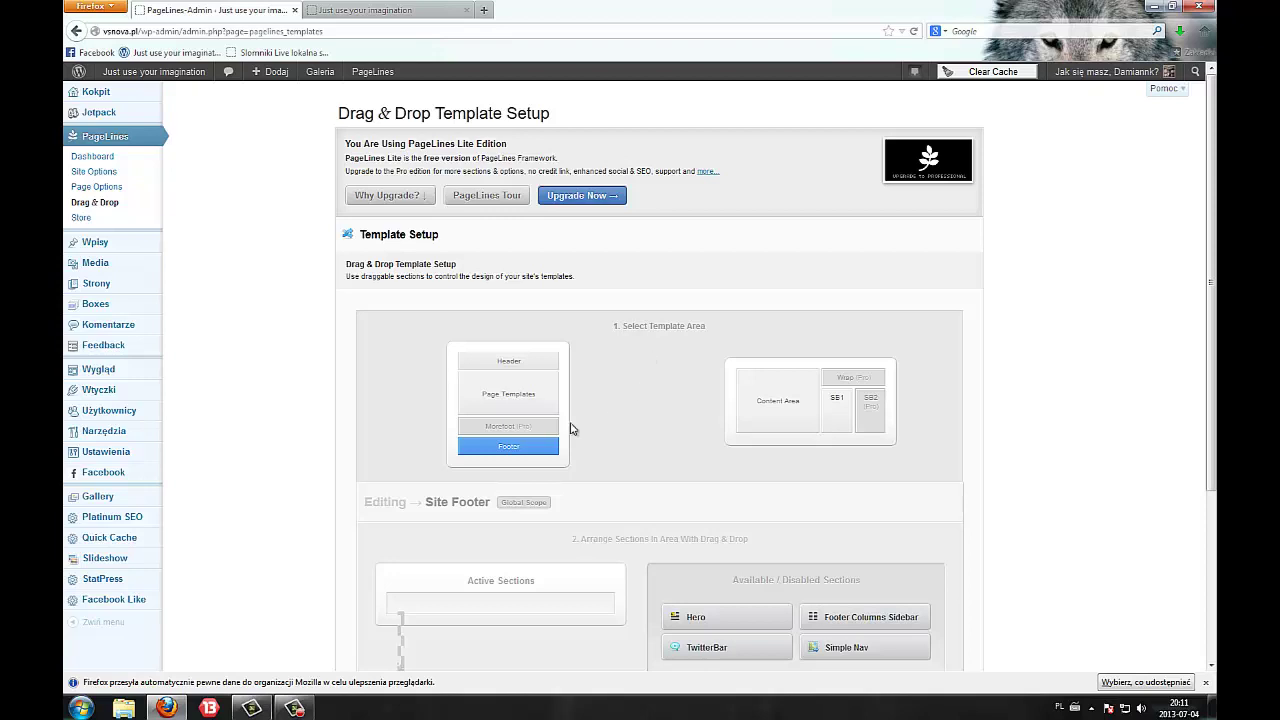
{"action": "scroll", "coordinate": [573, 429], "scroll_direction": "down", "scroll_amount": 3}
{"action": "left_click", "coordinate": [508, 165]}
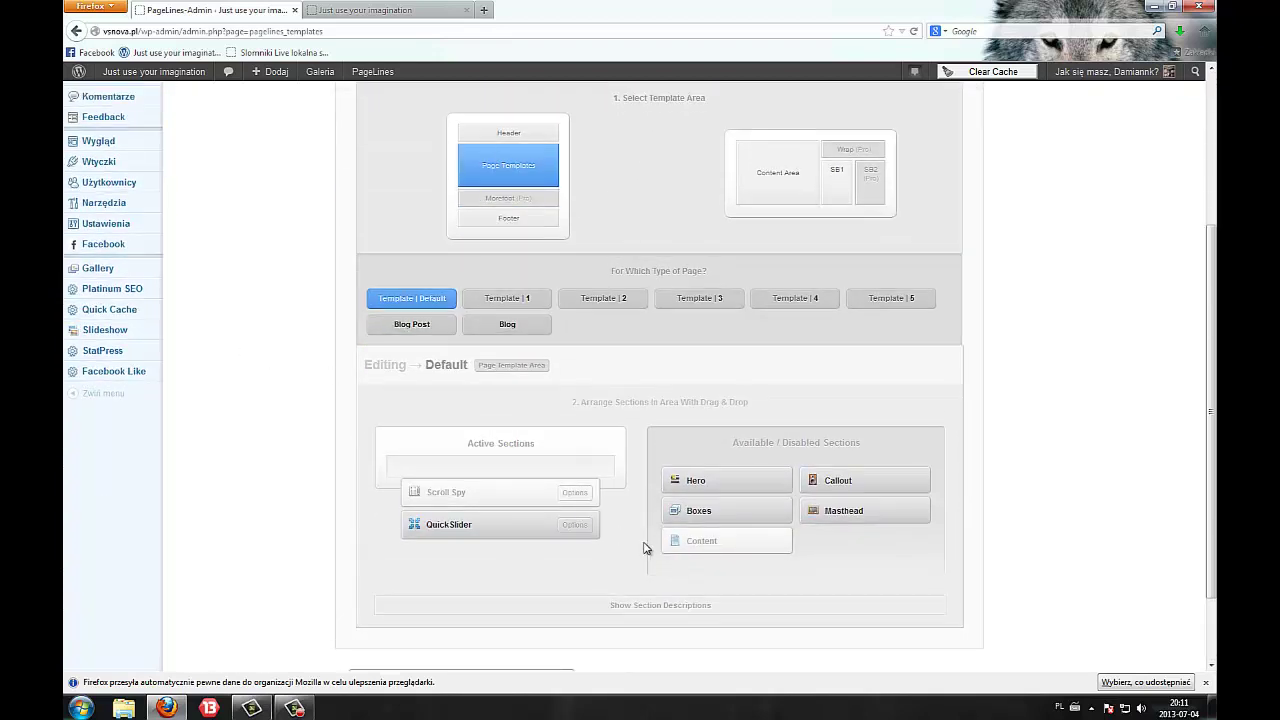
Reload the public home page and activate the Content section below QuickSlider in the Default template.
{"action": "left_click", "coordinate": [365, 10]}
{"action": "scroll", "coordinate": [305, 171], "scroll_direction": "up", "scroll_amount": 5}
{"action": "left_click", "coordinate": [300, 168]}
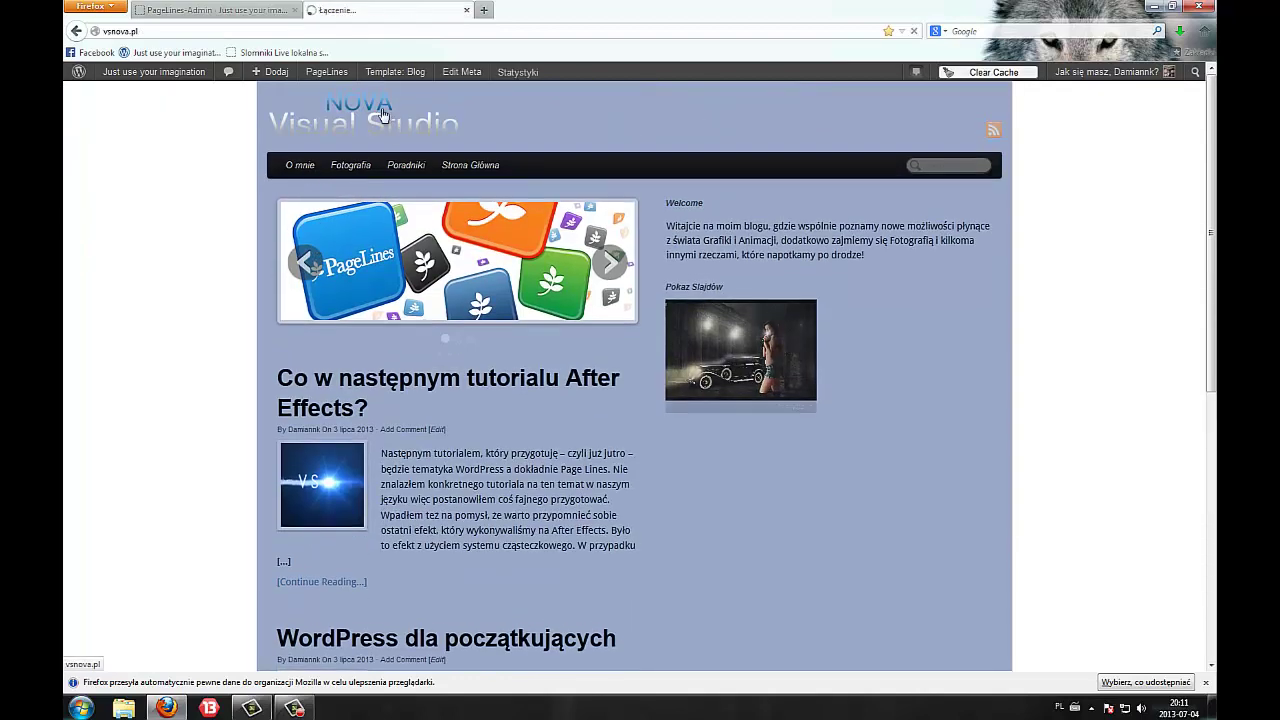
{"action": "key", "text": "ctrl+Tab"}
{"action": "scroll", "coordinate": [430, 455], "scroll_direction": "down", "scroll_amount": 1}
{"action": "left_click_drag", "start_coordinate": [764, 478], "coordinate": [512, 500]}
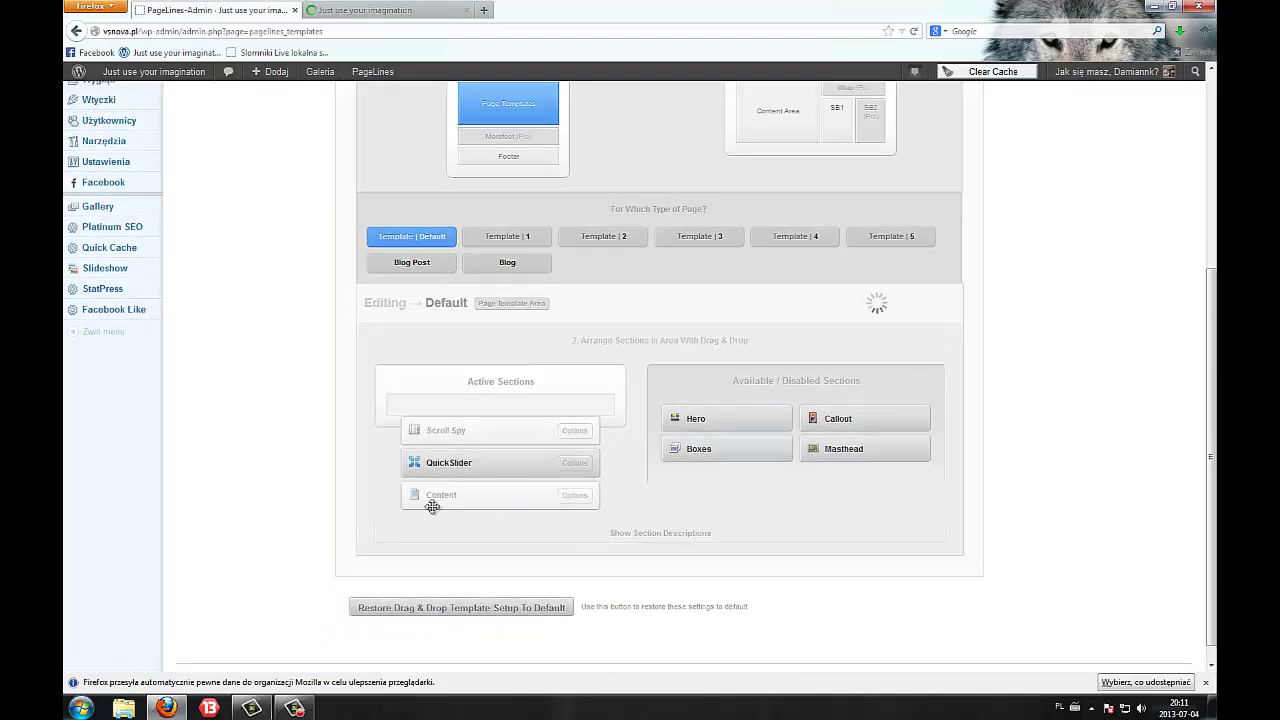
Check the posts on the public home page and move the Content section back to the available sections.
{"action": "left_click", "coordinate": [420, 9]}
{"action": "scroll", "coordinate": [416, 351], "scroll_direction": "down", "scroll_amount": 5}
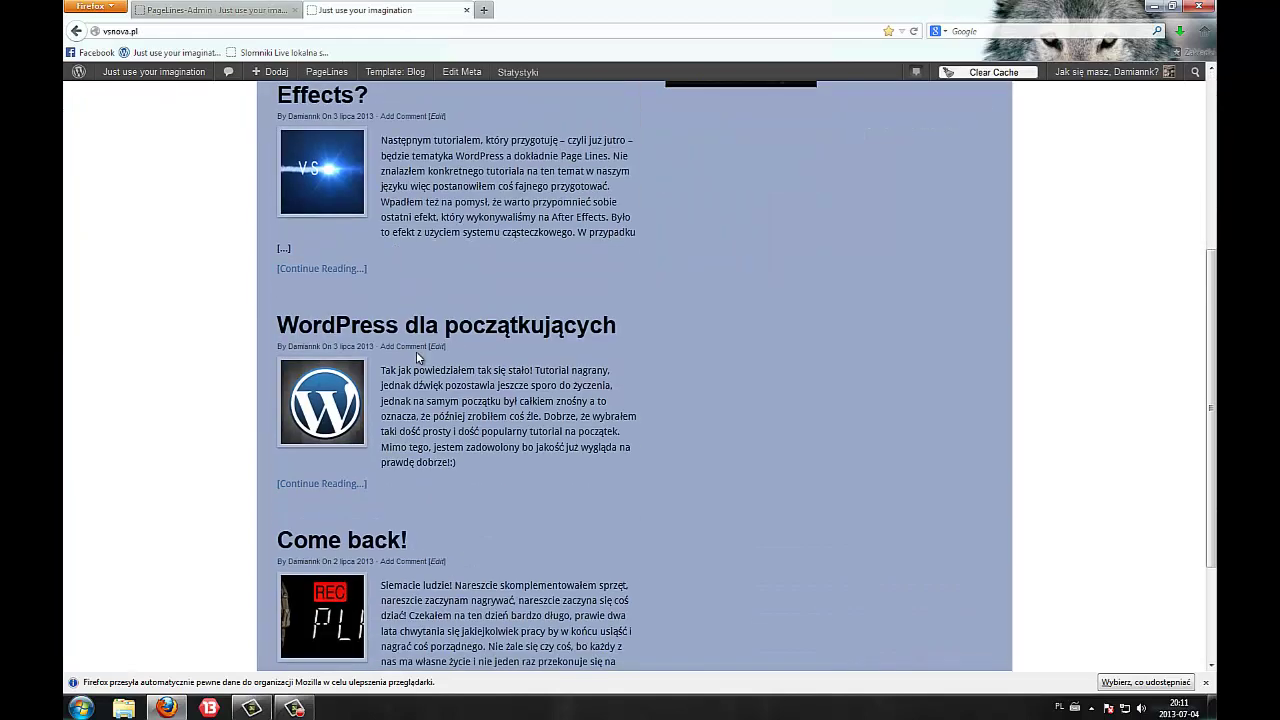
{"action": "left_click", "coordinate": [198, 6]}
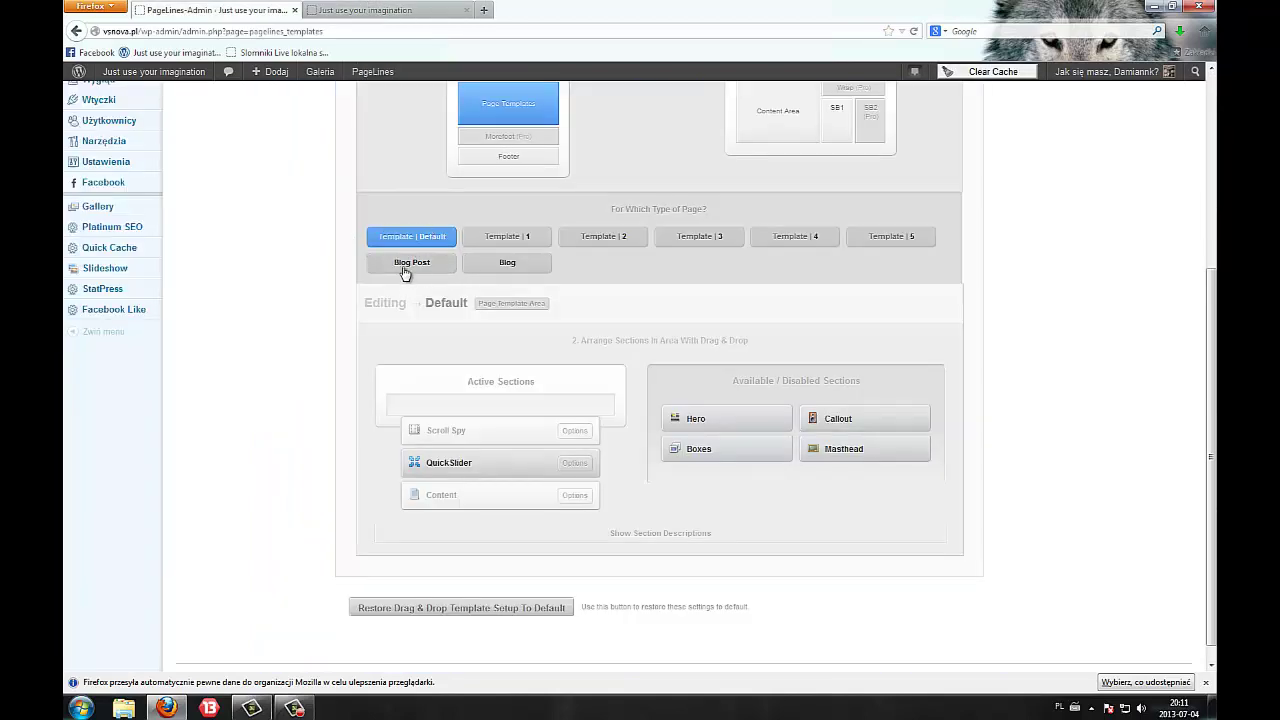
{"action": "left_click", "coordinate": [364, 10]}
{"action": "left_click", "coordinate": [187, 6]}
{"action": "left_click_drag", "start_coordinate": [474, 486], "coordinate": [682, 452]}
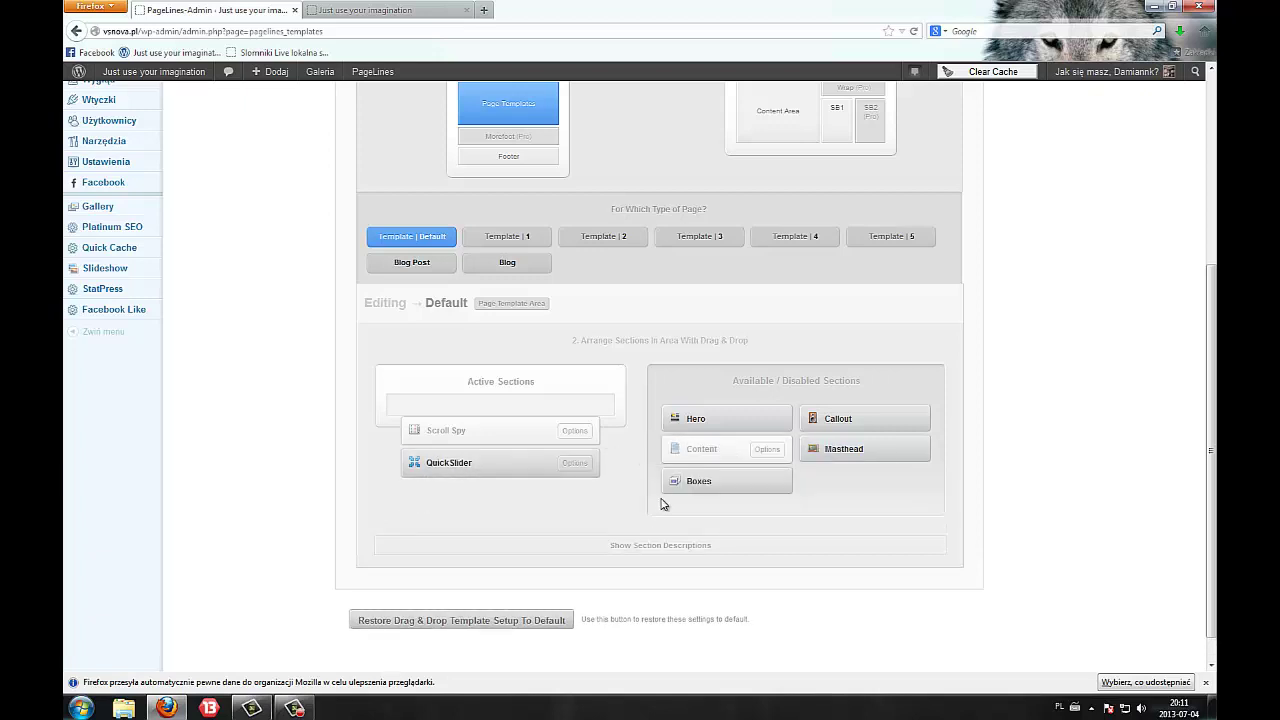
Activate the Boxes section below QuickSlider in the Default template and look at the public home page.
{"action": "left_click_drag", "start_coordinate": [735, 486], "coordinate": [489, 505]}
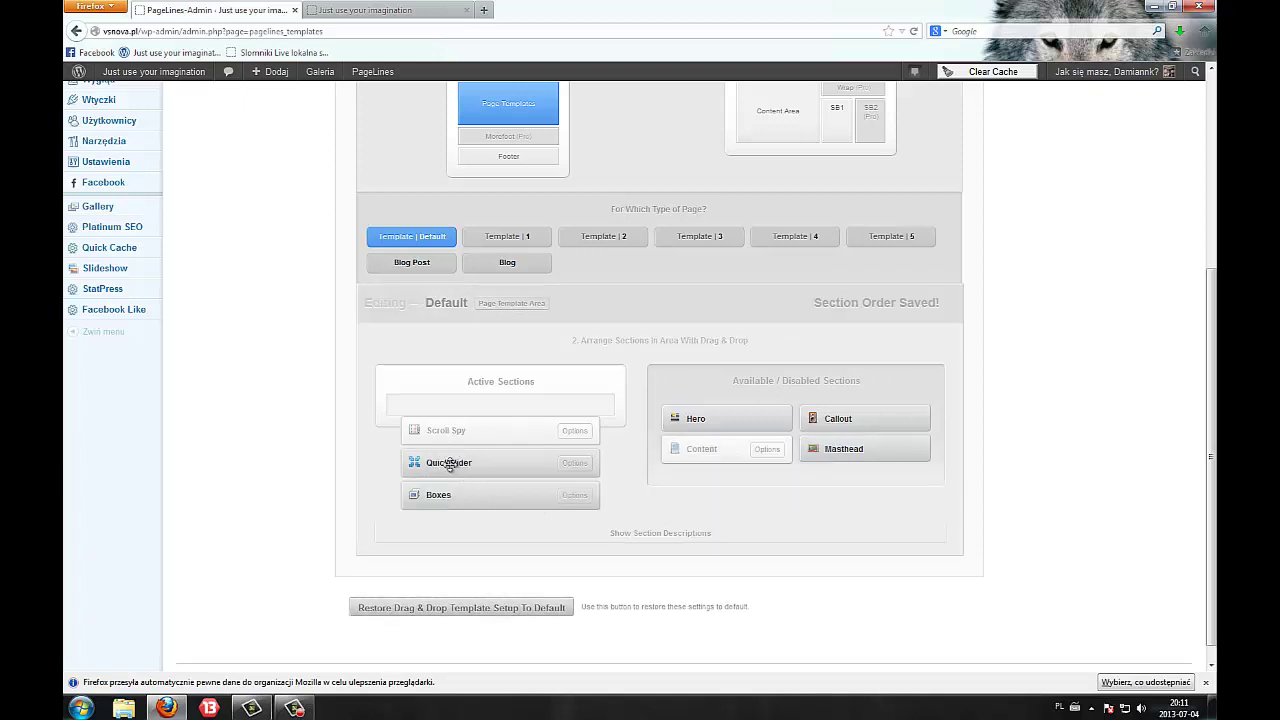
{"action": "left_click", "coordinate": [365, 10]}
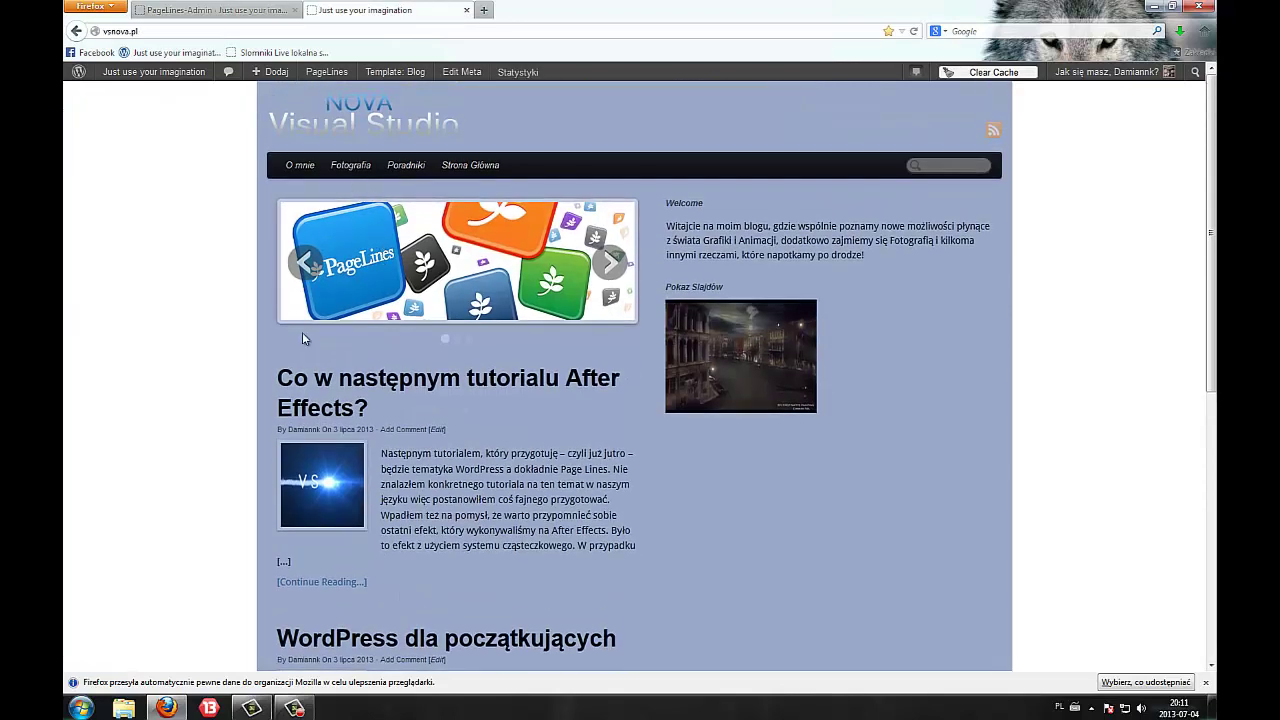
{"action": "left_click", "coordinate": [215, 10]}
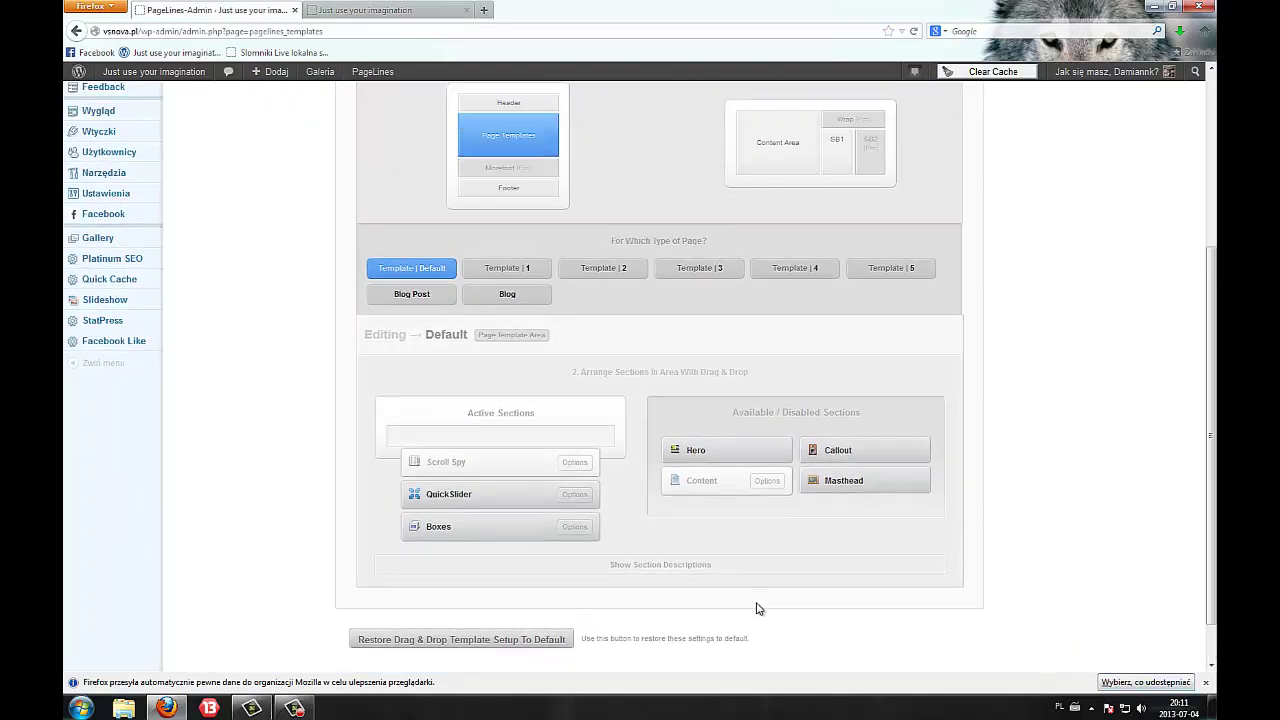
{"action": "scroll", "coordinate": [790, 420], "scroll_direction": "up", "scroll_amount": 4}
{"action": "scroll", "coordinate": [600, 380], "scroll_direction": "down", "scroll_amount": 5}
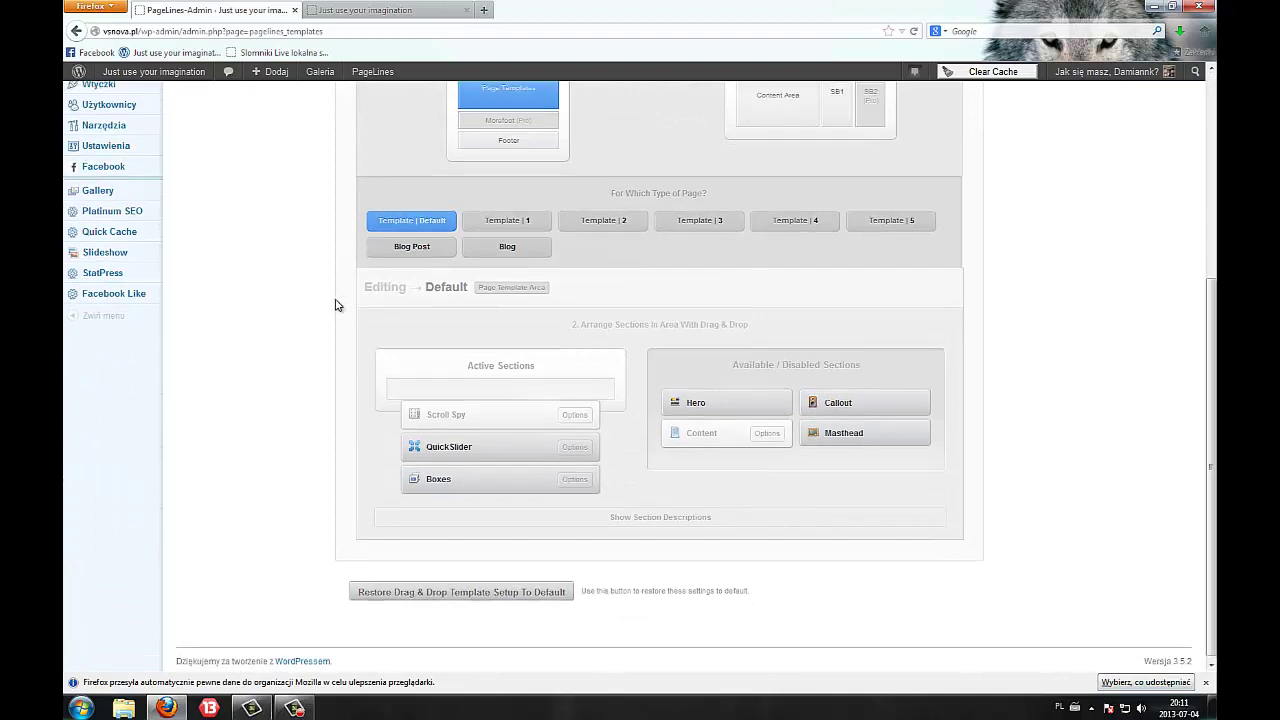
{"action": "scroll", "coordinate": [330, 330], "scroll_direction": "up", "scroll_amount": 5}
{"action": "scroll", "coordinate": [329, 337], "scroll_direction": "down", "scroll_amount": 5}
Reload the public home page and look through its slider and posts.
{"action": "key", "text": "ctrl+Tab"}
{"action": "right_click", "coordinate": [133, 296]}
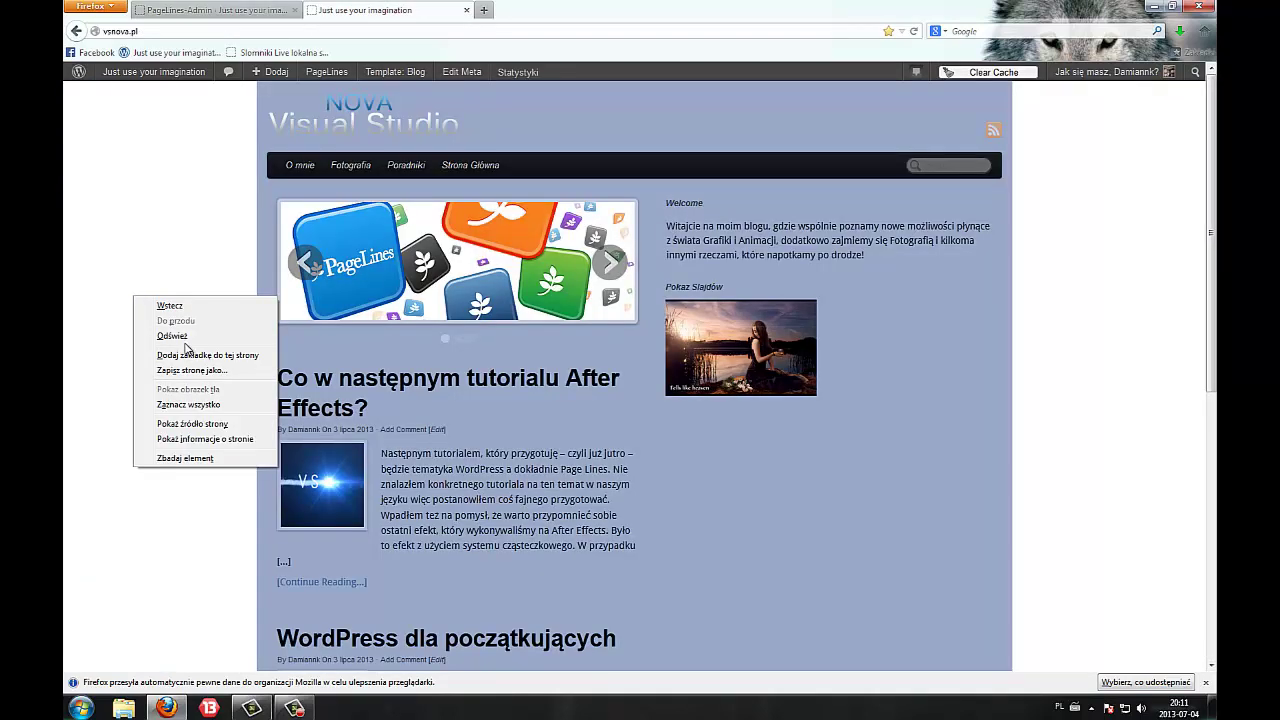
{"action": "left_click", "coordinate": [186, 337]}
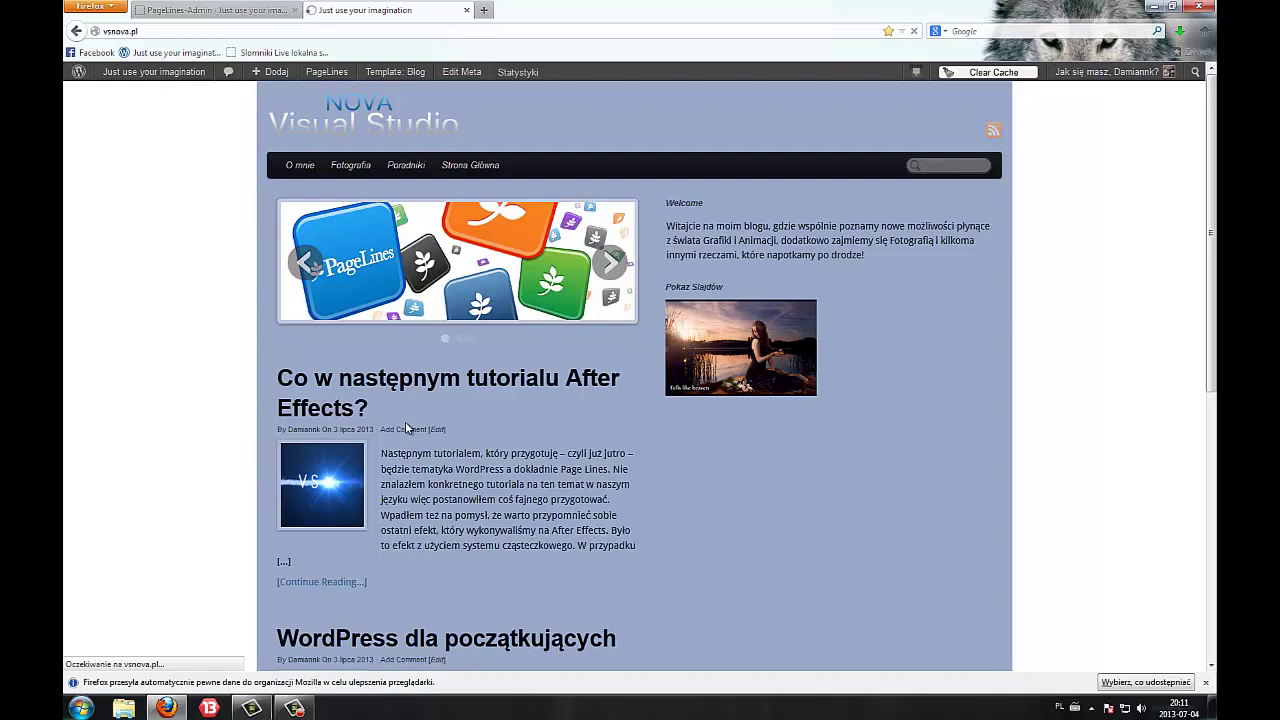
{"action": "scroll", "coordinate": [226, 414], "scroll_direction": "down", "scroll_amount": 3}
{"action": "scroll", "coordinate": [222, 416], "scroll_direction": "down", "scroll_amount": 4}
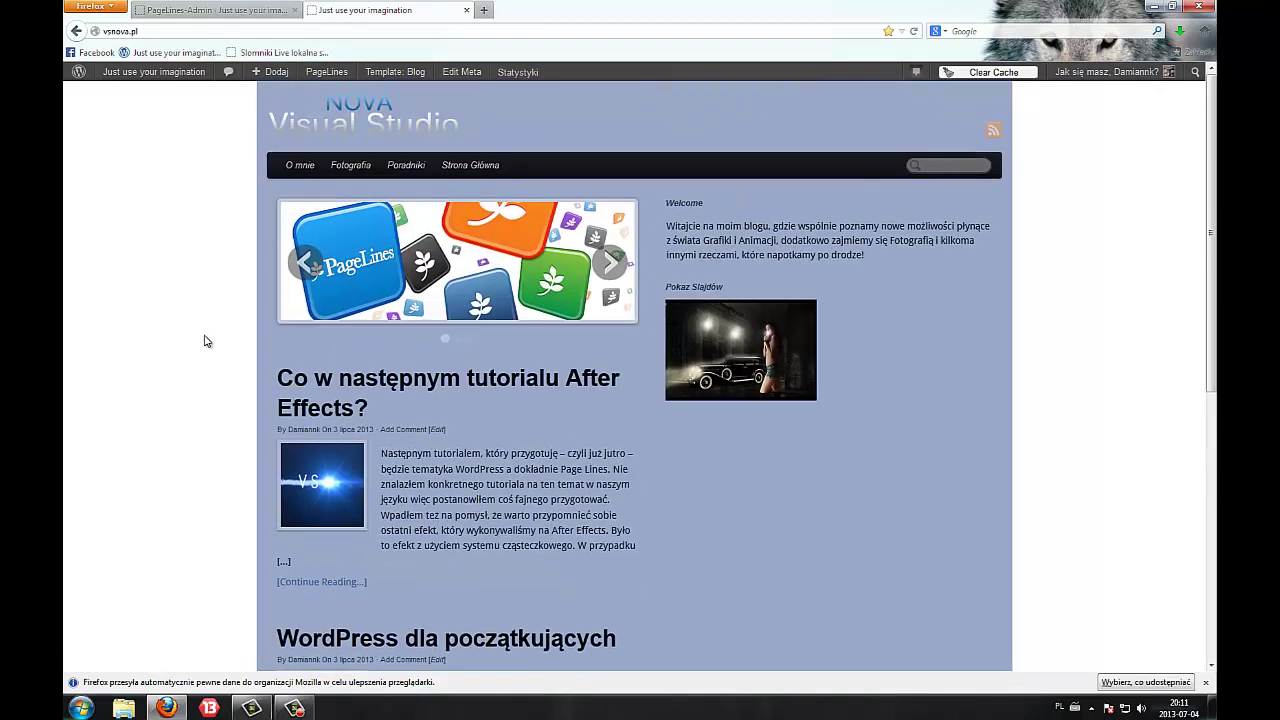
Return to the admin area and open the reading settings (Czytanie).
{"action": "left_click", "coordinate": [215, 10]}
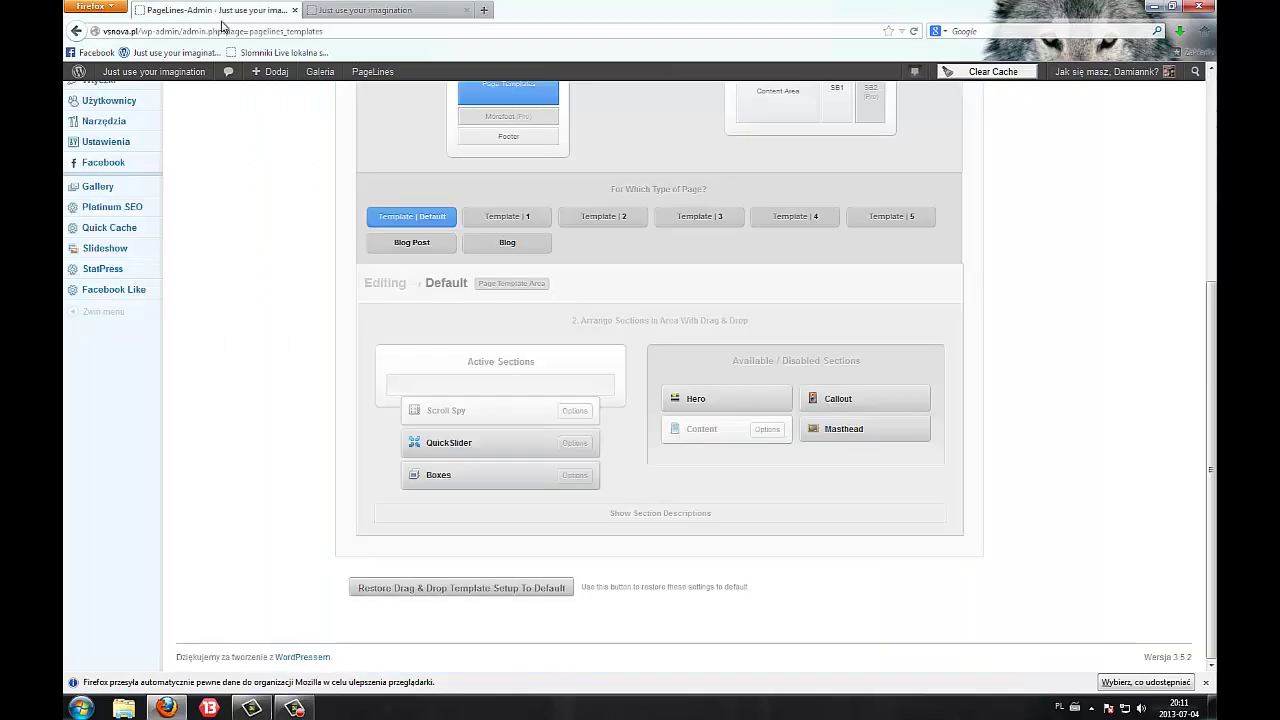
{"action": "scroll", "coordinate": [255, 450], "scroll_direction": "up", "scroll_amount": 5}
{"action": "mouse_move", "coordinate": [139, 386]}
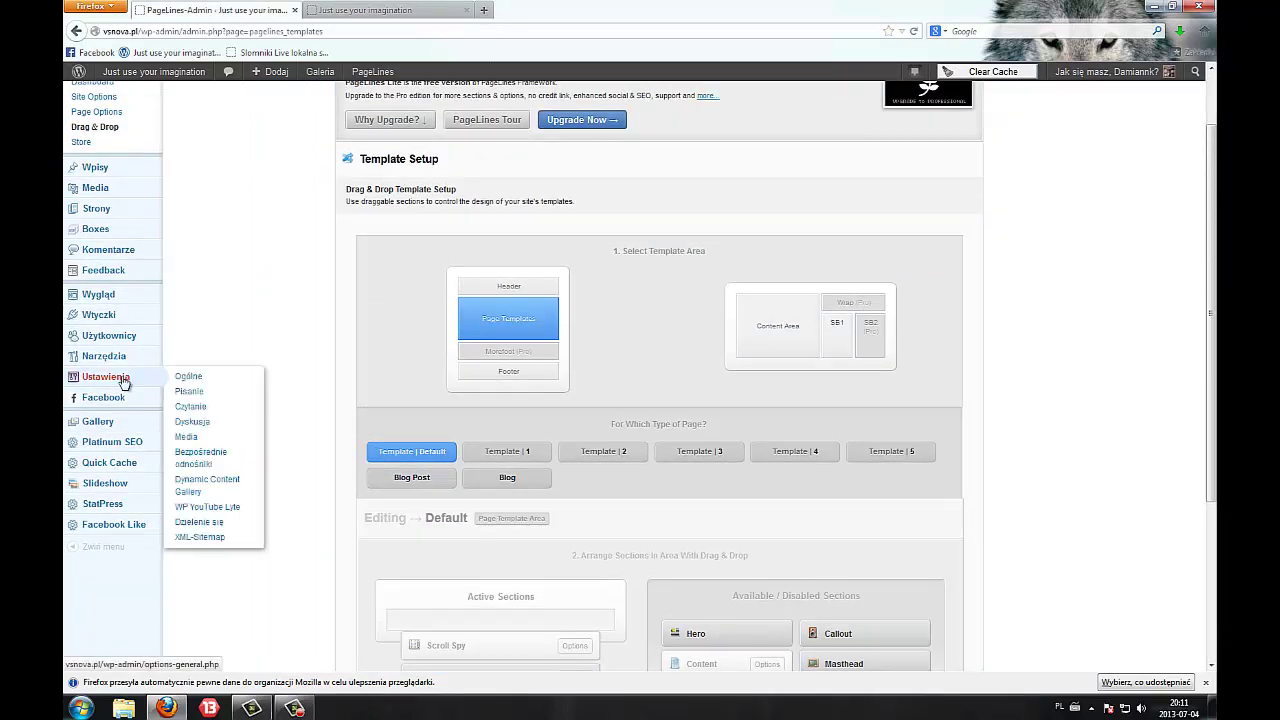
{"action": "left_click", "coordinate": [222, 410]}
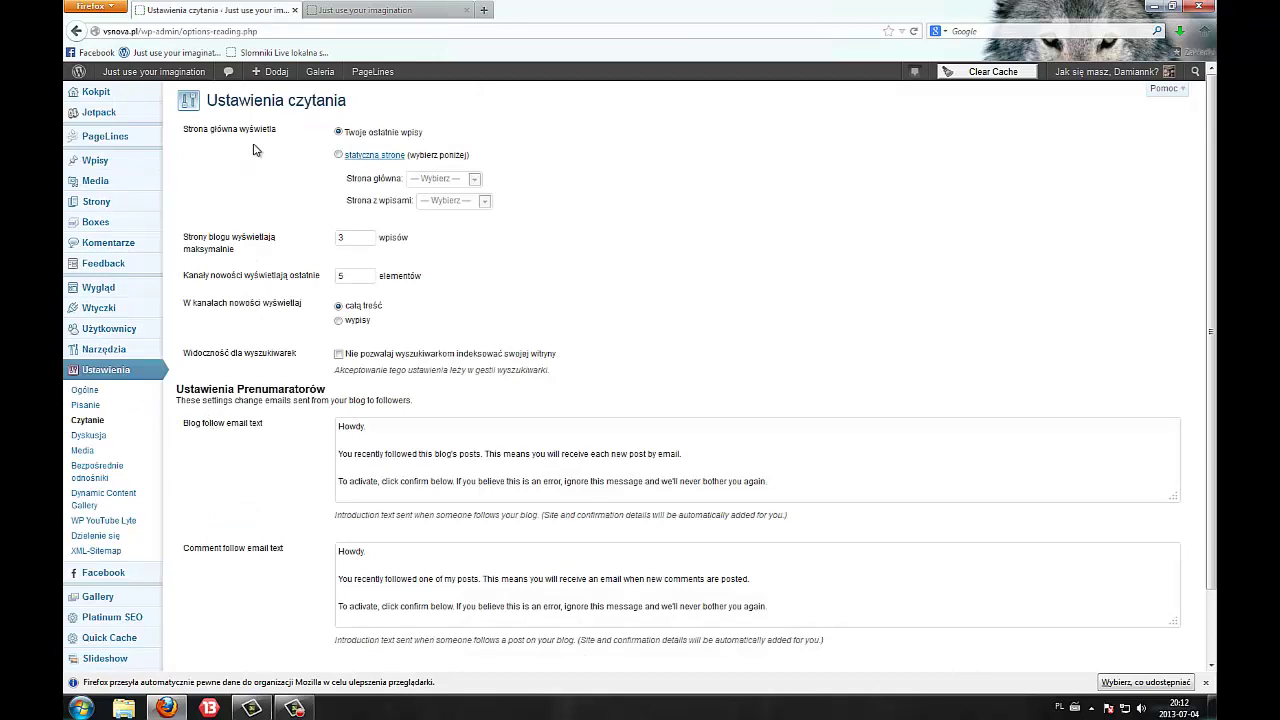
Make the front page display a static page, choose Strona Główna as the home page, and save the reading settings.
{"action": "left_click_drag", "start_coordinate": [184, 129], "coordinate": [277, 135]}
{"action": "left_click", "coordinate": [339, 156]}
{"action": "left_click", "coordinate": [416, 179]}
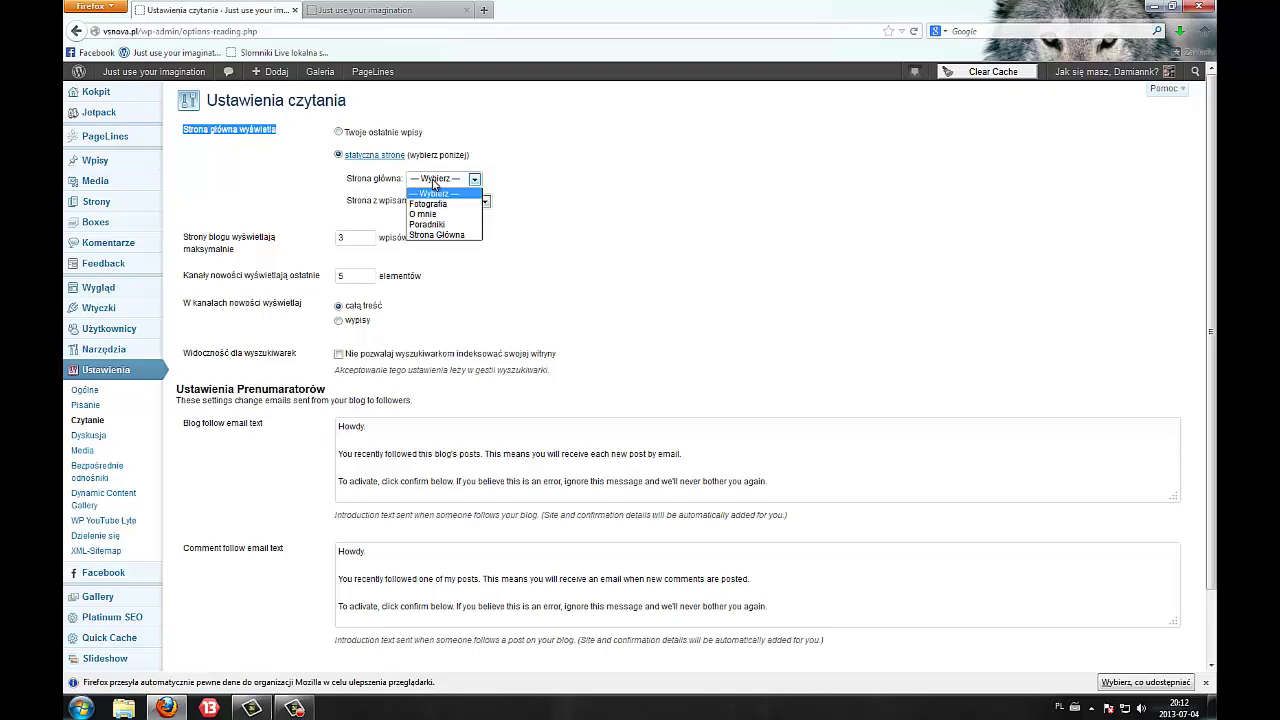
{"action": "left_click", "coordinate": [449, 236]}
{"action": "scroll", "coordinate": [292, 240], "scroll_direction": "down", "scroll_amount": 2}
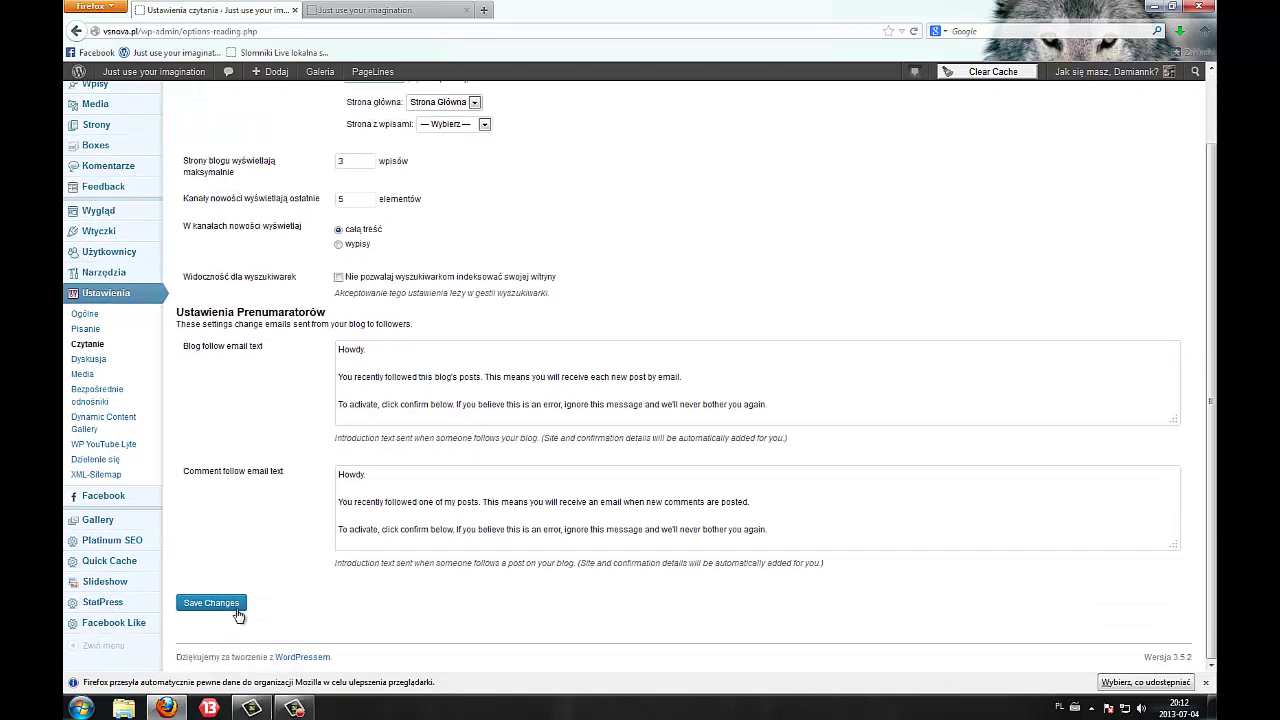
{"action": "left_click", "coordinate": [237, 605]}
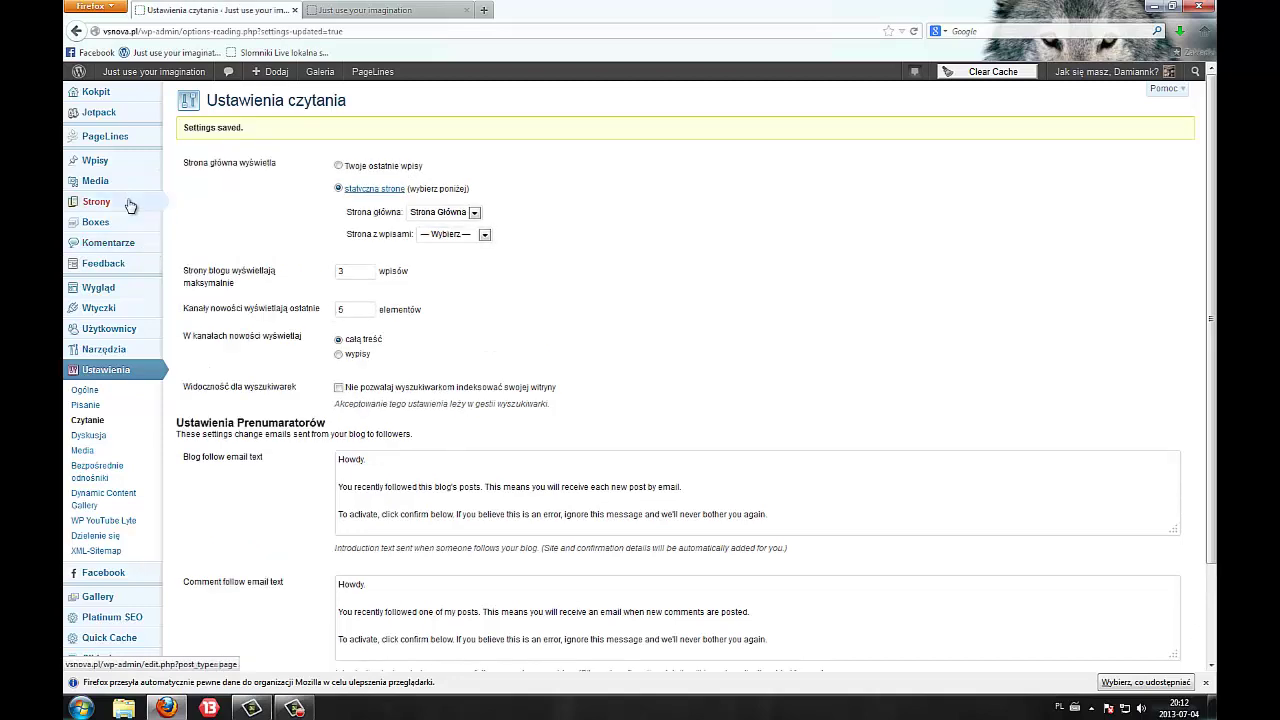
Open the Strona Główna page for editing from the list of all pages.
{"action": "mouse_move", "coordinate": [130, 202]}
{"action": "left_click", "coordinate": [184, 207]}
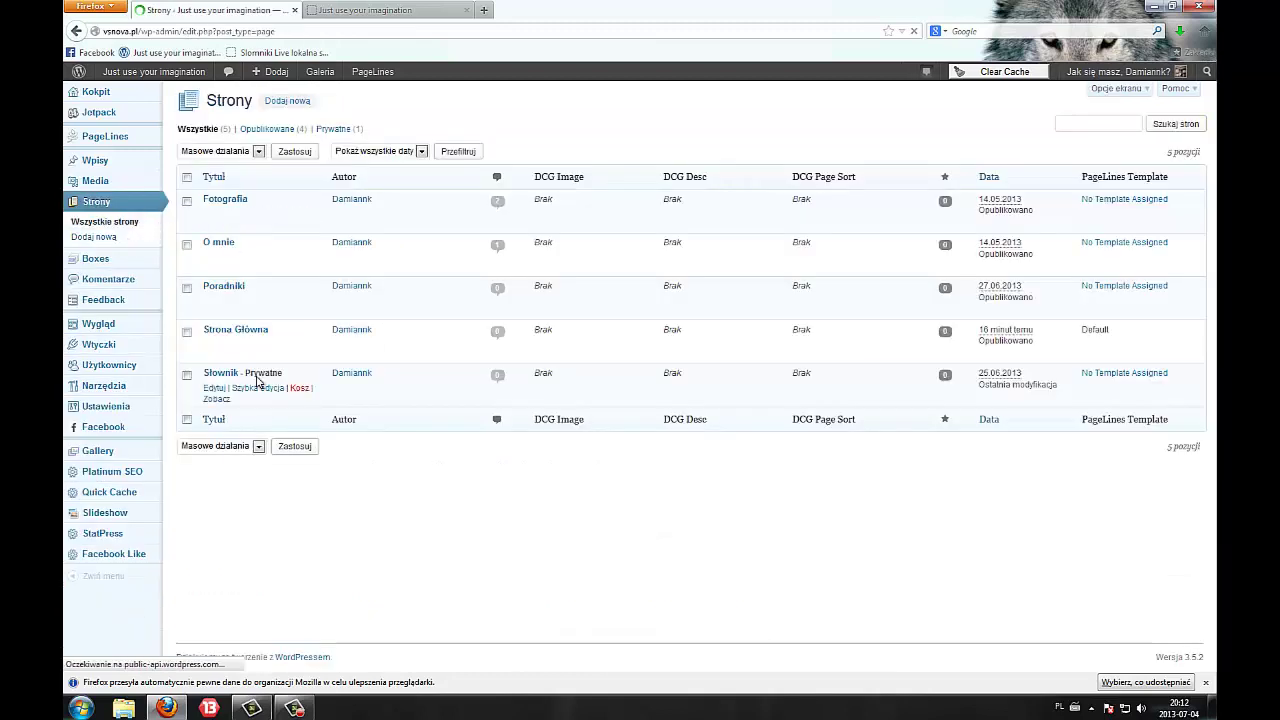
{"action": "left_click", "coordinate": [228, 329]}
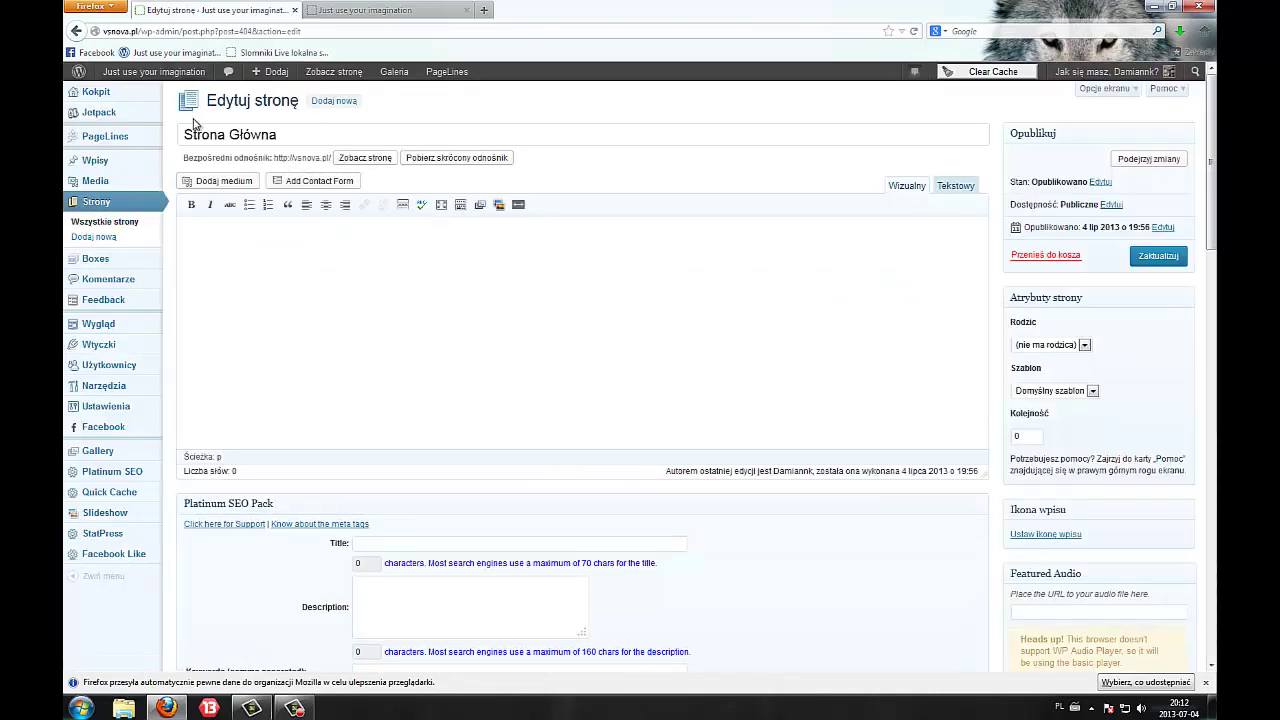
Inspect the template choices in the Strona Główna page's attributes, keeping Domyślny szablon.
{"action": "scroll", "coordinate": [912, 218], "scroll_direction": "down", "scroll_amount": 3}
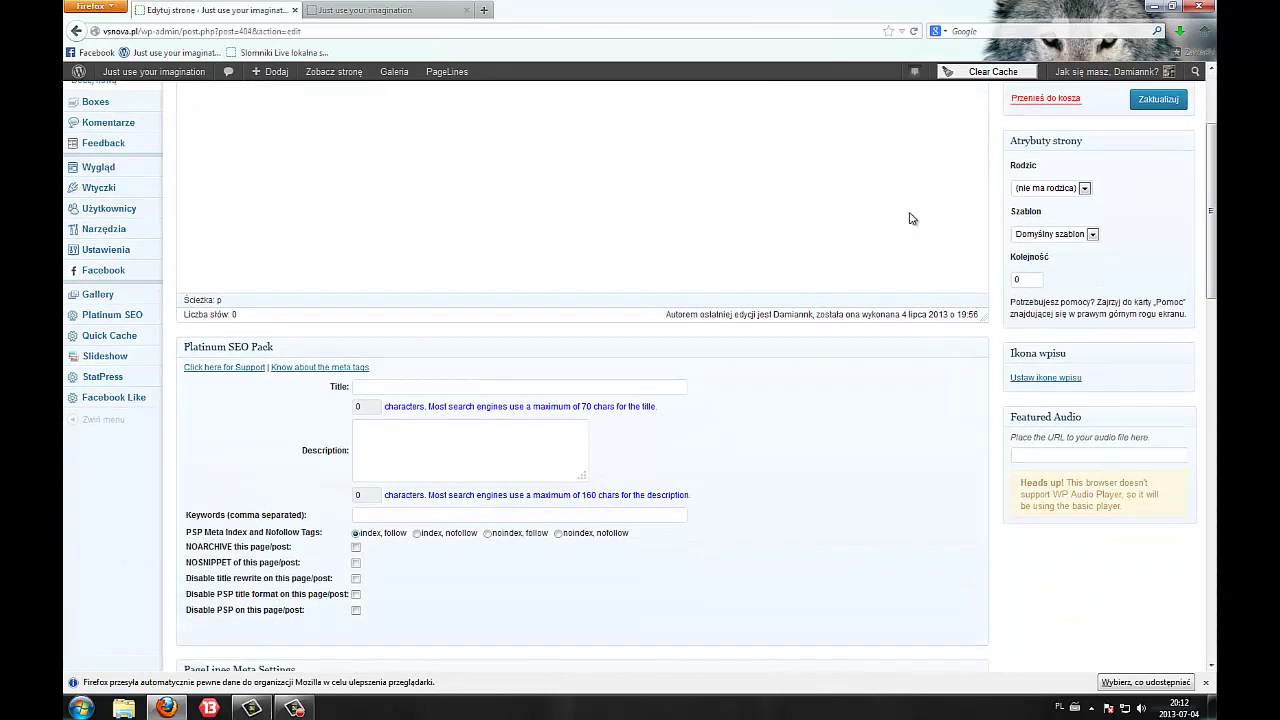
{"action": "left_click", "coordinate": [1052, 234]}
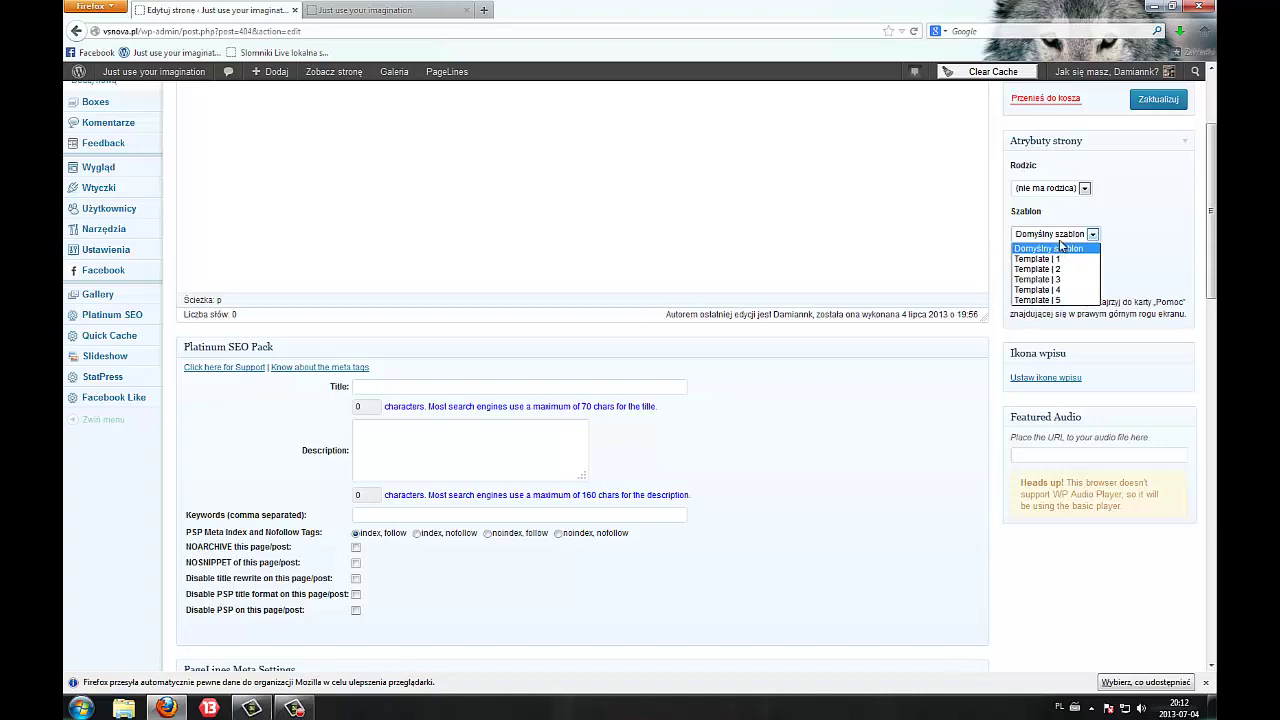
{"action": "left_click", "coordinate": [1060, 244]}
{"action": "left_click", "coordinate": [1060, 238]}
{"action": "left_click", "coordinate": [1060, 238]}
{"action": "left_click", "coordinate": [1060, 238]}
{"action": "left_click", "coordinate": [878, 508]}
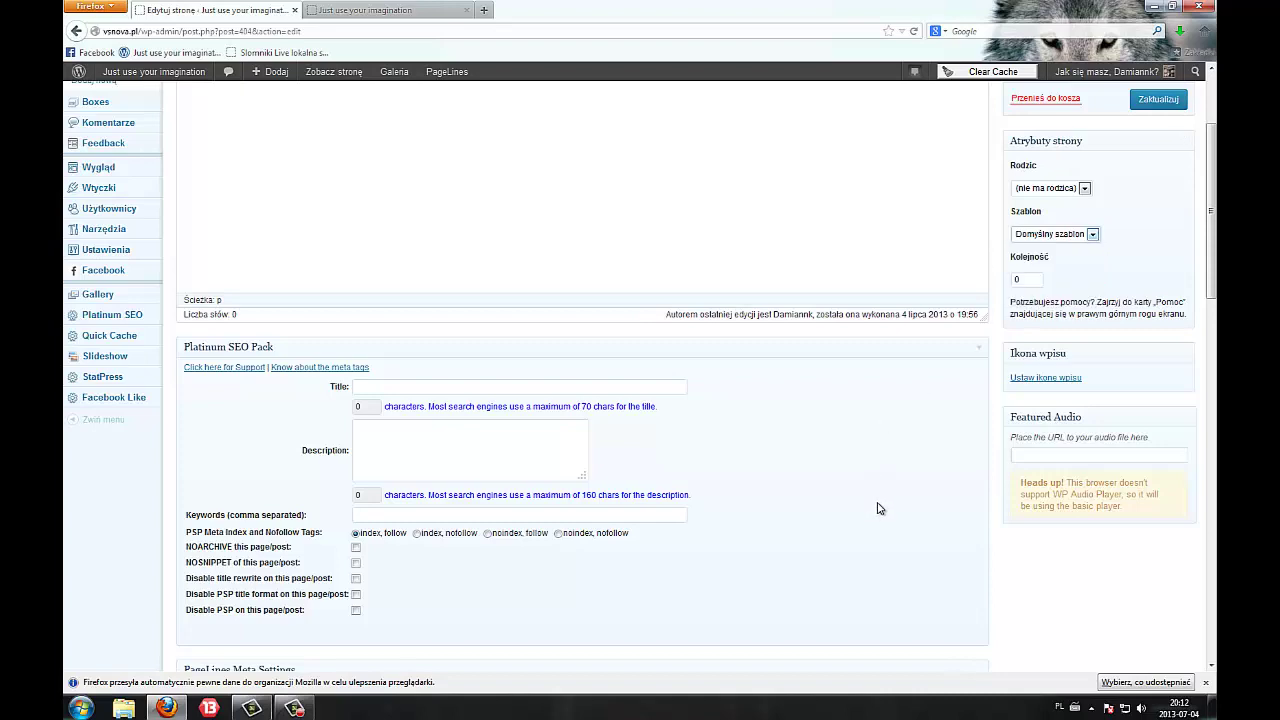
Review the PageLines Meta Settings of the Strona Główna page, including its layout and section controls.
{"action": "scroll", "coordinate": [878, 508], "scroll_direction": "down", "scroll_amount": 20}
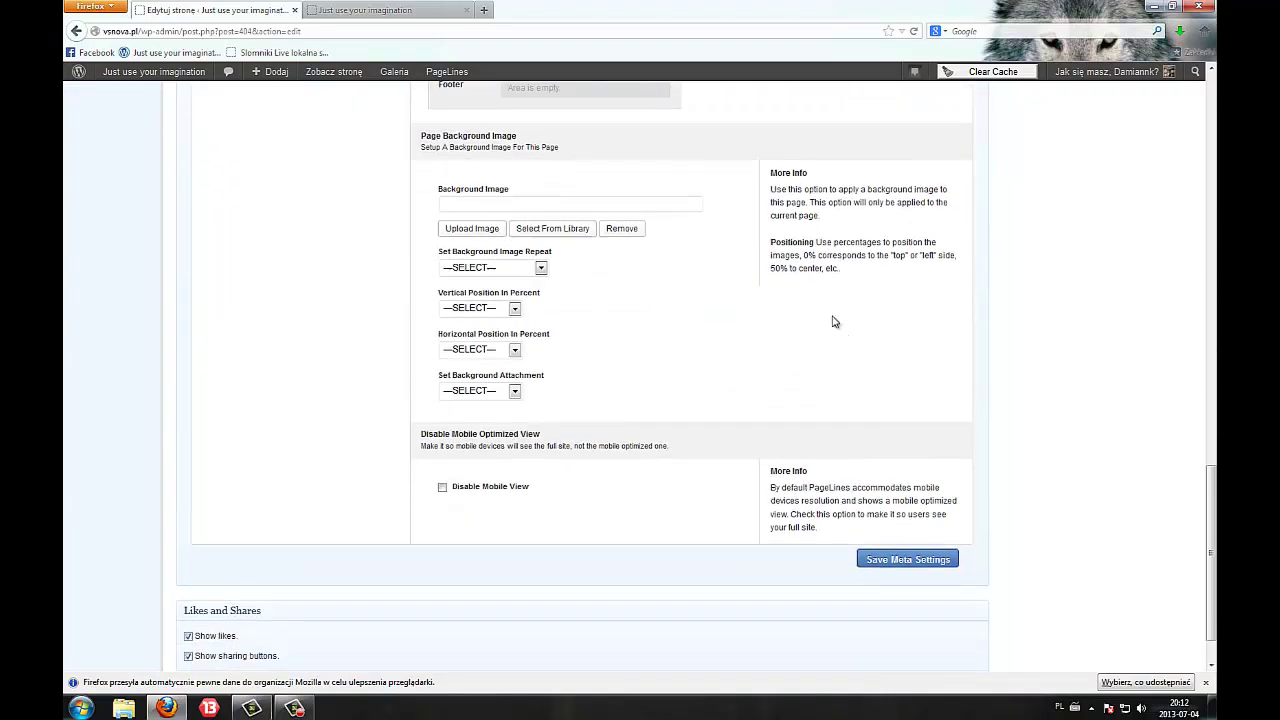
{"action": "scroll", "coordinate": [340, 466], "scroll_direction": "down", "scroll_amount": 1}
{"action": "scroll", "coordinate": [862, 506], "scroll_direction": "up", "scroll_amount": 10}
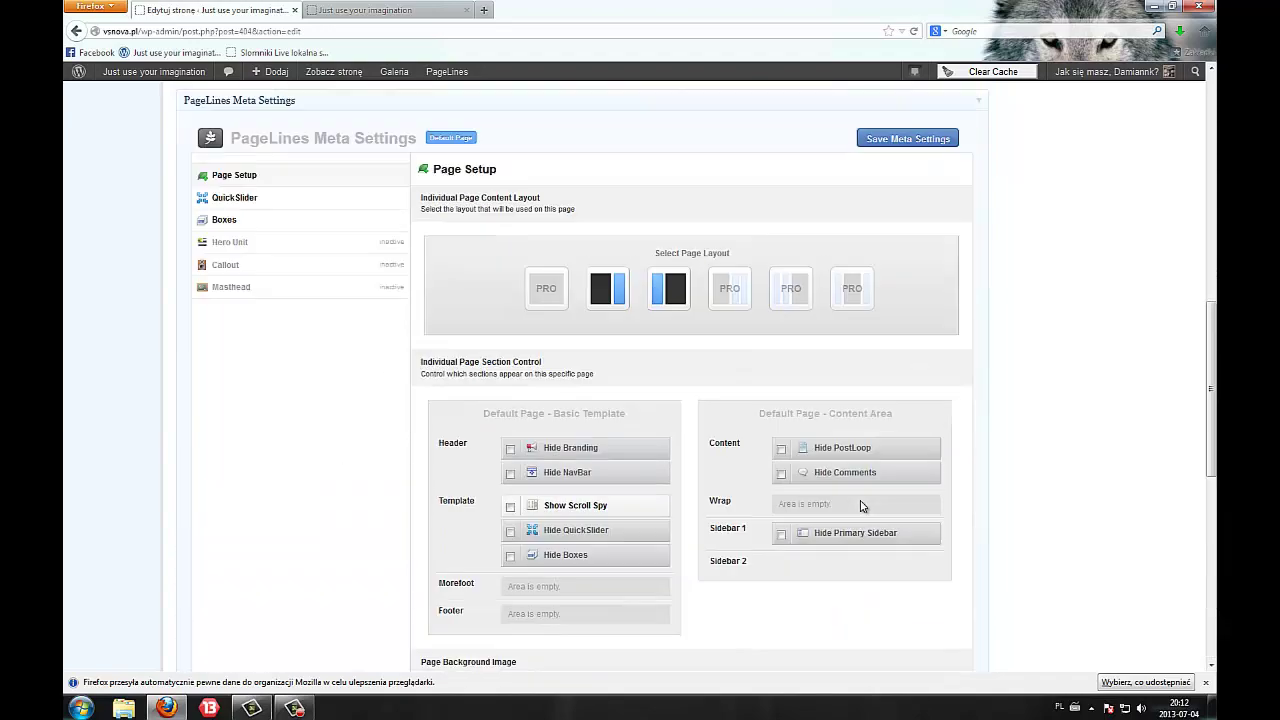
{"action": "scroll", "coordinate": [862, 506], "scroll_direction": "up", "scroll_amount": 3}
{"action": "scroll", "coordinate": [141, 468], "scroll_direction": "up", "scroll_amount": 3}
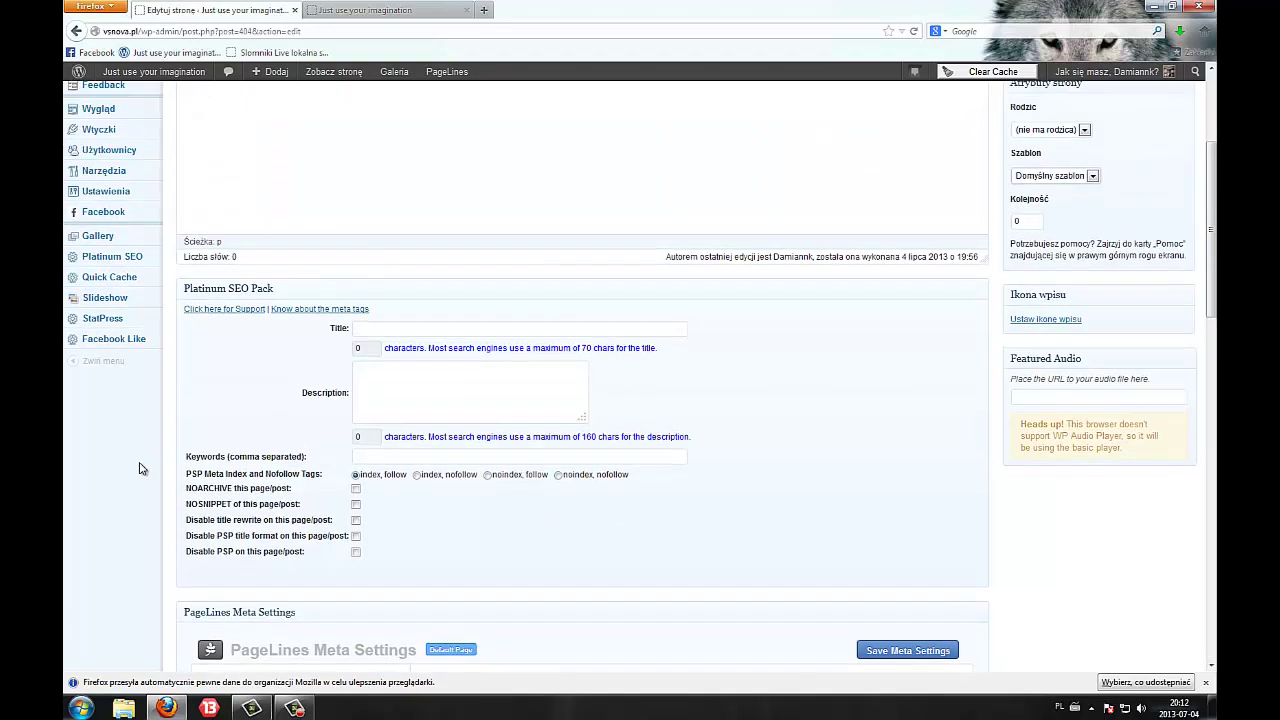
{"action": "scroll", "coordinate": [280, 464], "scroll_direction": "up", "scroll_amount": 1}
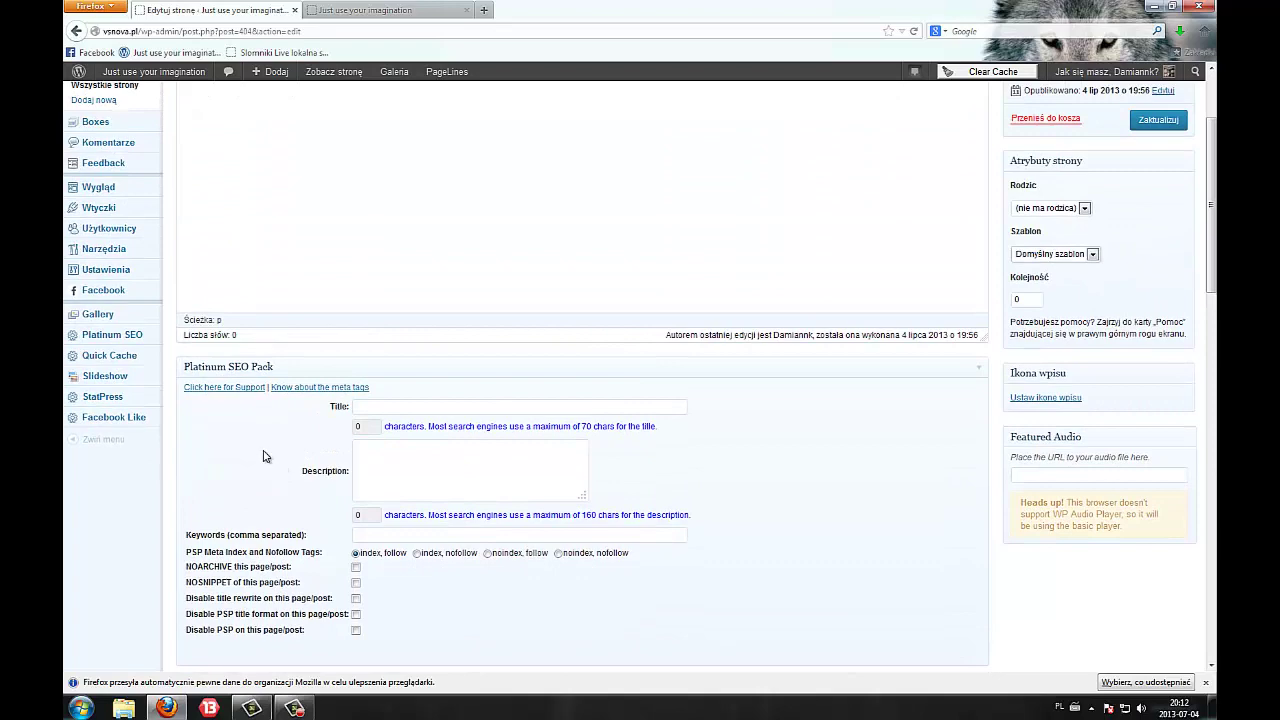
{"action": "scroll", "coordinate": [325, 458], "scroll_direction": "up", "scroll_amount": 2}
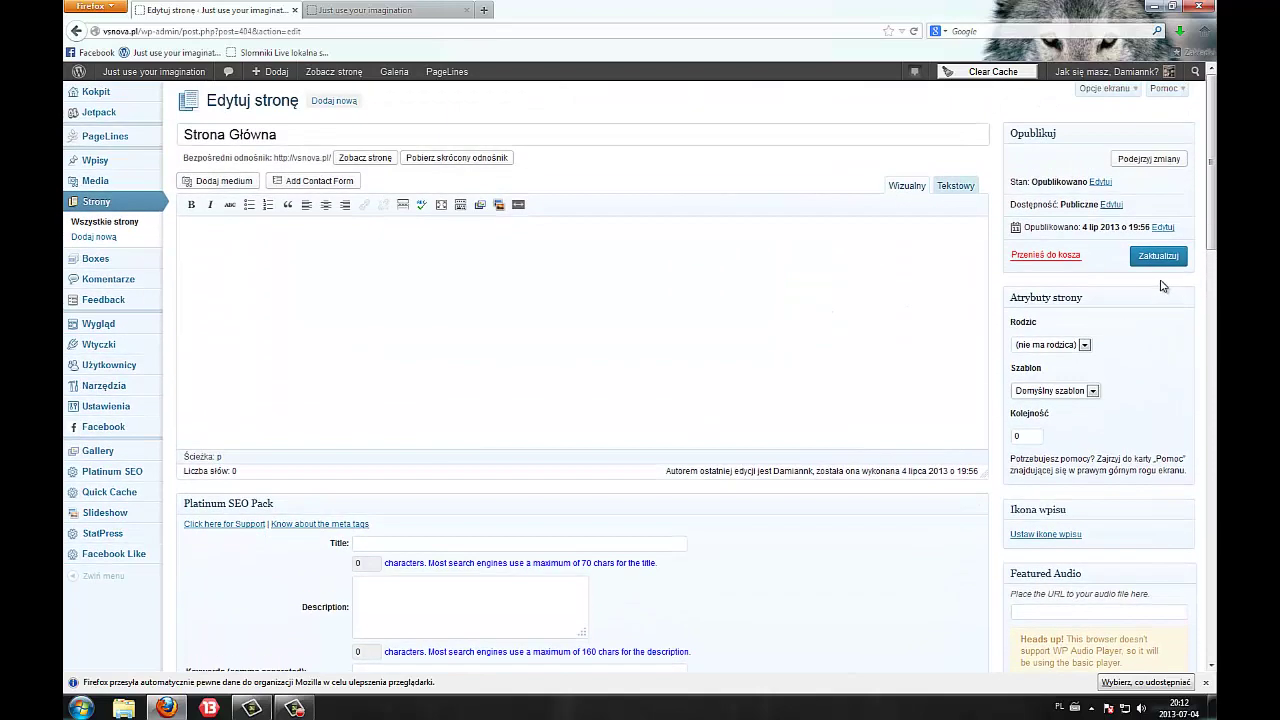
Update the Strona Główna page and reload the public home page.
{"action": "left_click", "coordinate": [1158, 256]}
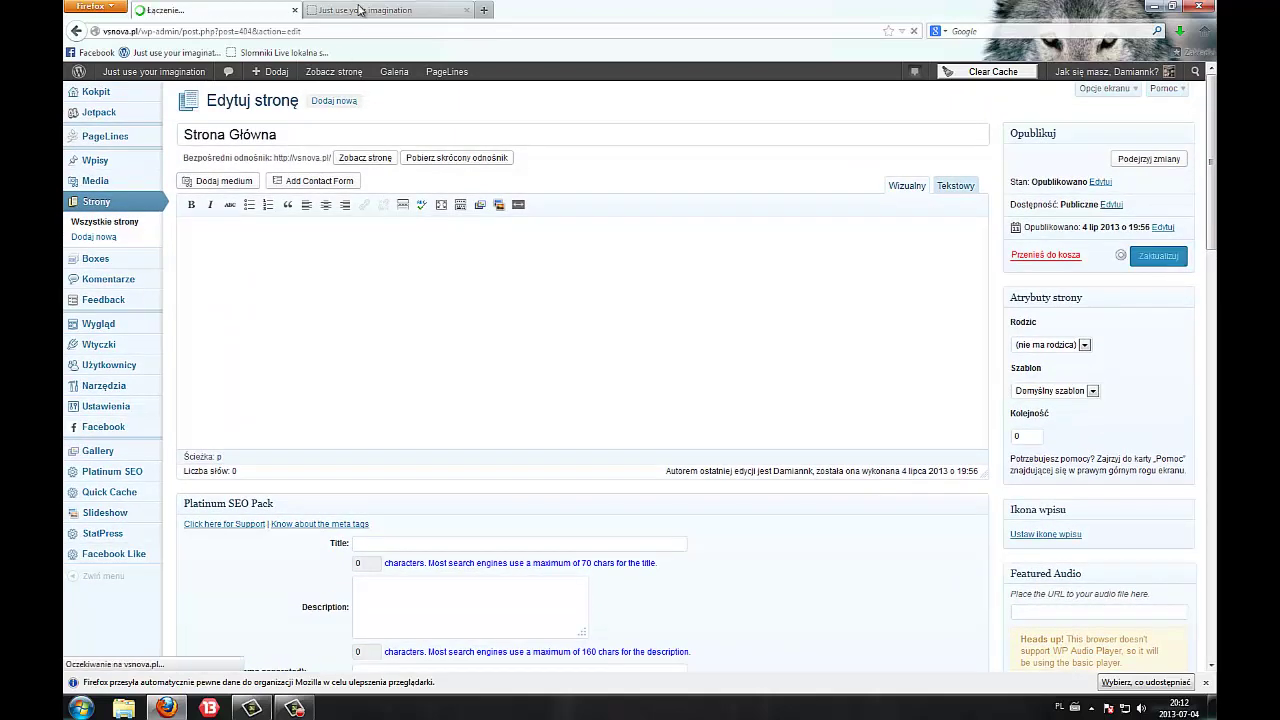
{"action": "left_click", "coordinate": [365, 10]}
{"action": "right_click", "coordinate": [144, 324]}
{"action": "left_click", "coordinate": [172, 361]}
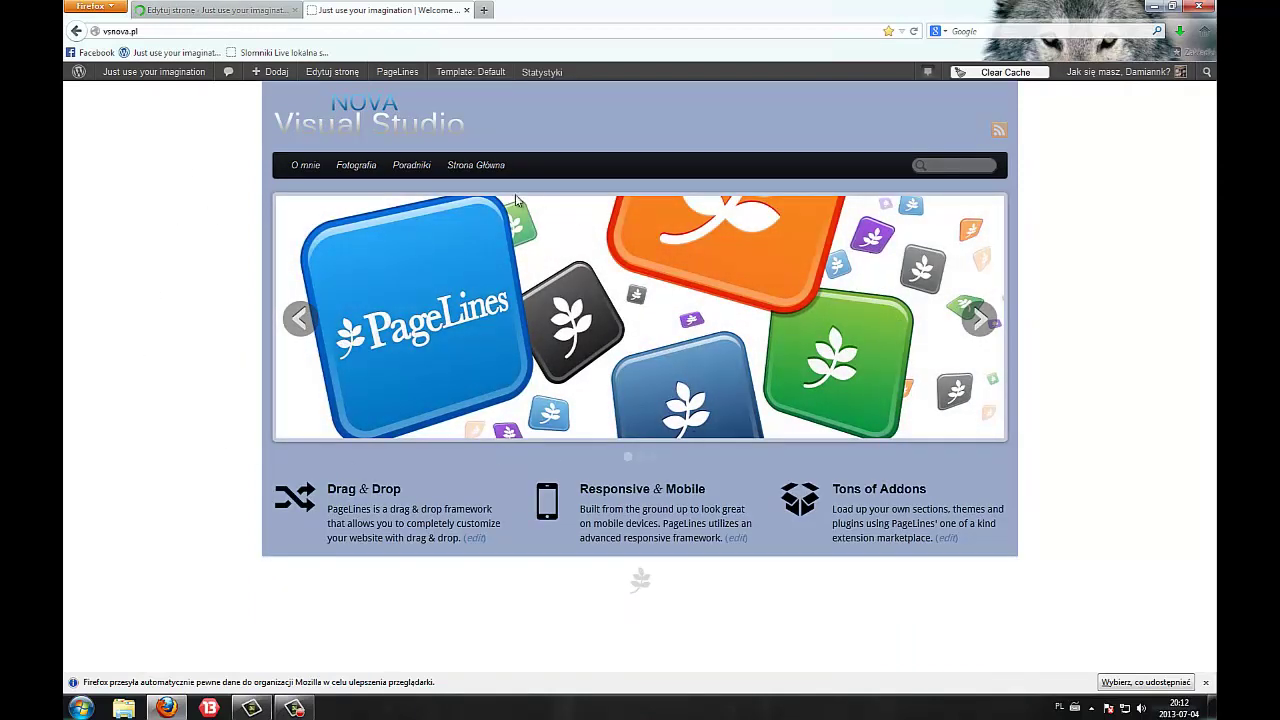
Browse forward and back through the slides of the public home page's slideshow.
{"action": "left_click", "coordinate": [979, 319]}
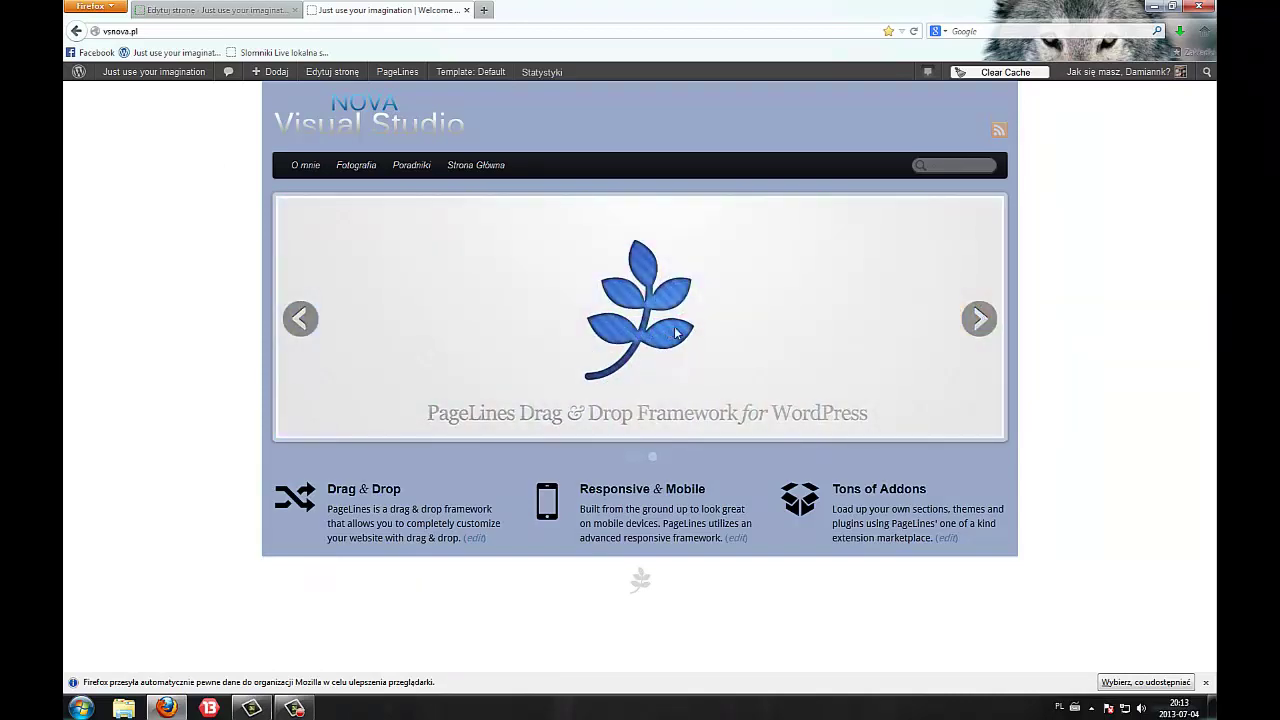
{"action": "left_click", "coordinate": [313, 327]}
{"action": "left_click", "coordinate": [316, 331]}
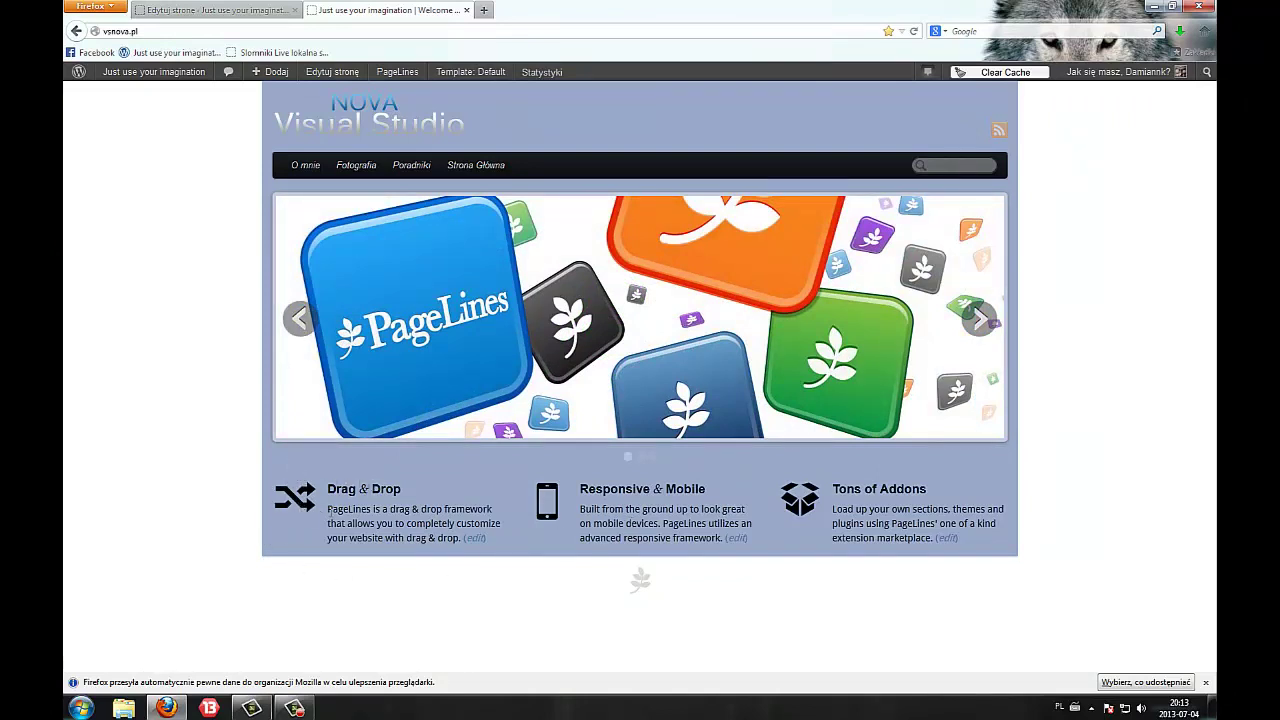
Open the Tons of Addons box for editing from the list of all boxes.
{"action": "left_click", "coordinate": [220, 10]}
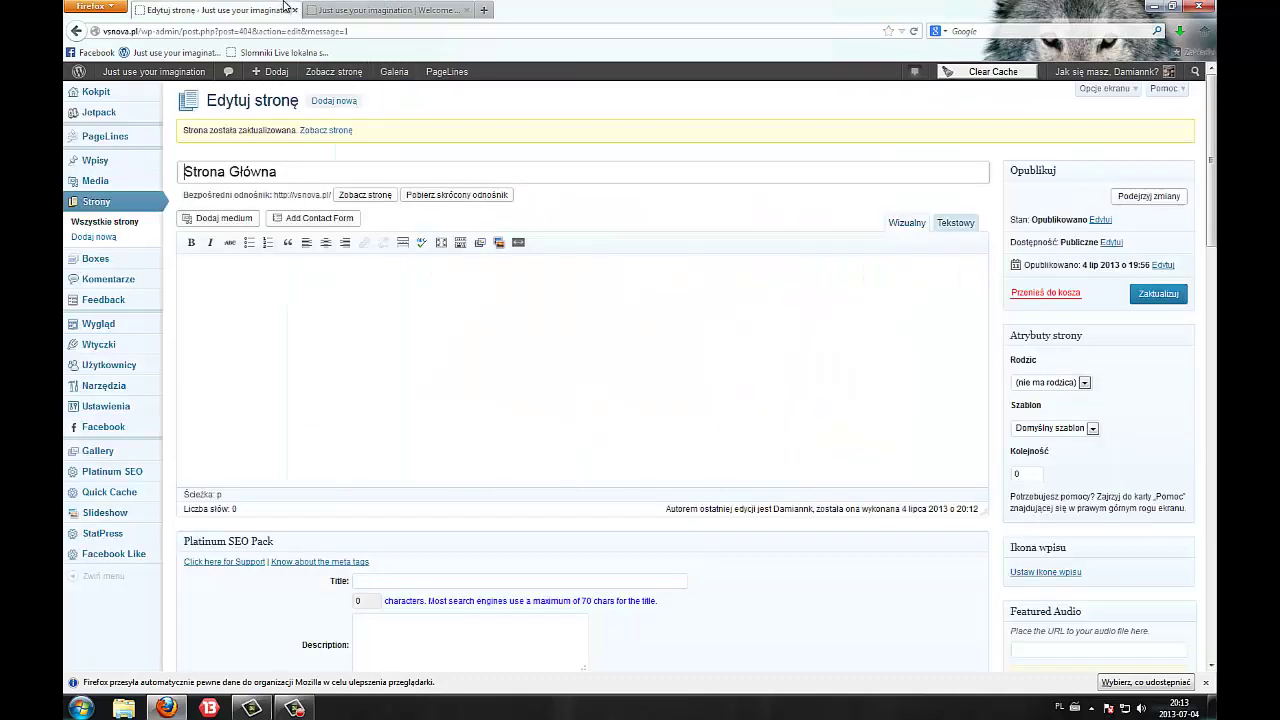
{"action": "left_click", "coordinate": [139, 263]}
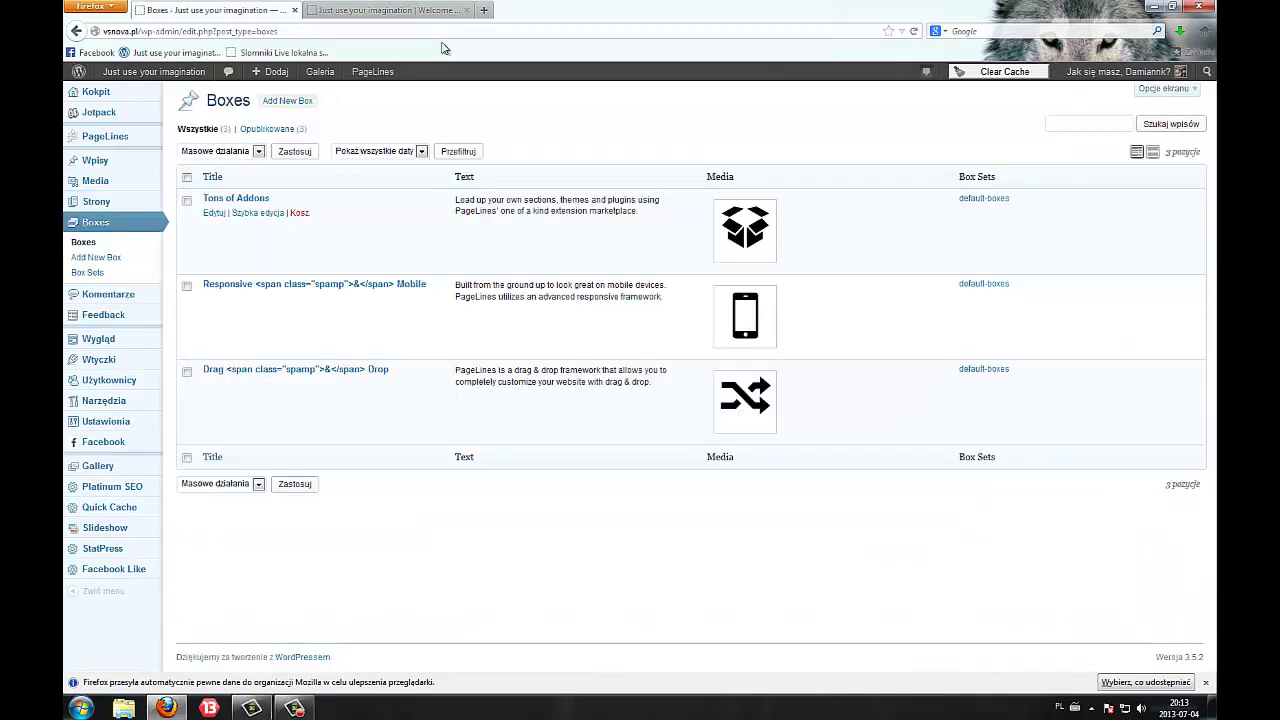
{"action": "left_click_drag", "start_coordinate": [594, 216], "coordinate": [250, 200]}
{"action": "left_click", "coordinate": [245, 199]}
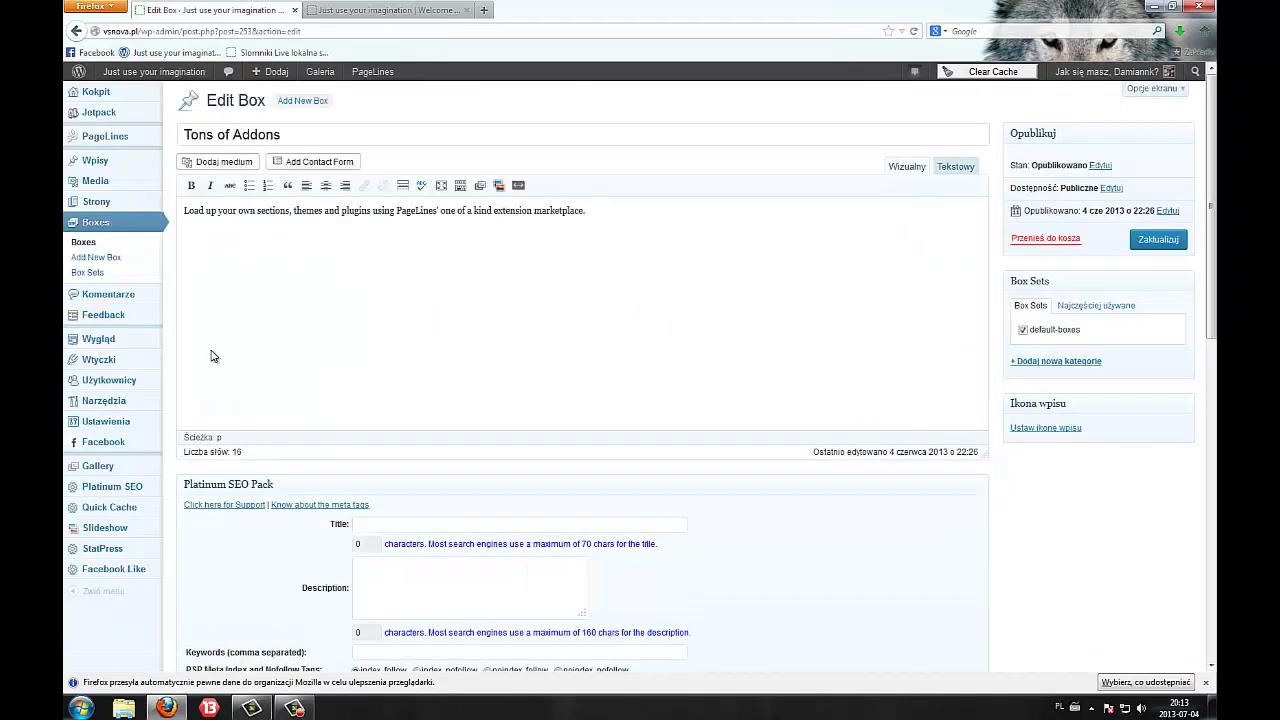
Review the Tons of Addons box's description text and its PageLines Box Options.
{"action": "scroll", "coordinate": [380, 347], "scroll_direction": "down", "scroll_amount": 10}
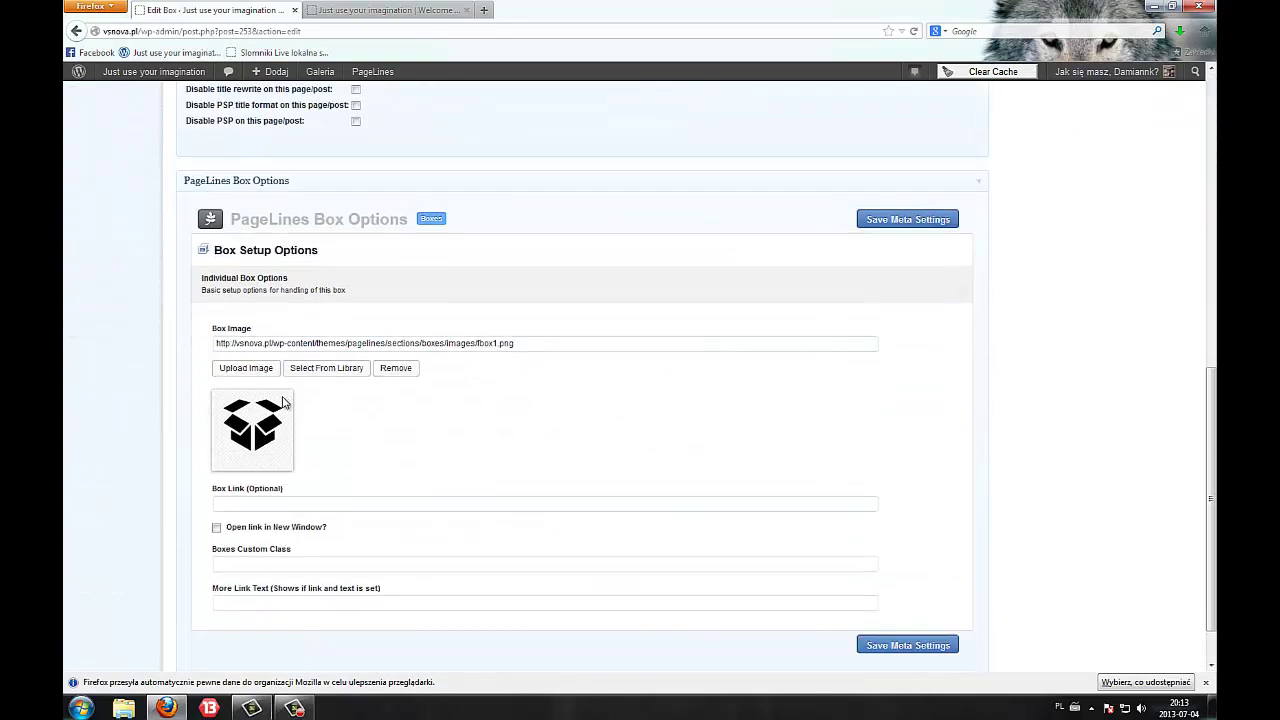
{"action": "scroll", "coordinate": [283, 402], "scroll_direction": "up", "scroll_amount": 10}
{"action": "left_click_drag", "start_coordinate": [606, 251], "coordinate": [140, 131]}
{"action": "scroll", "coordinate": [324, 487], "scroll_direction": "down", "scroll_amount": 6}
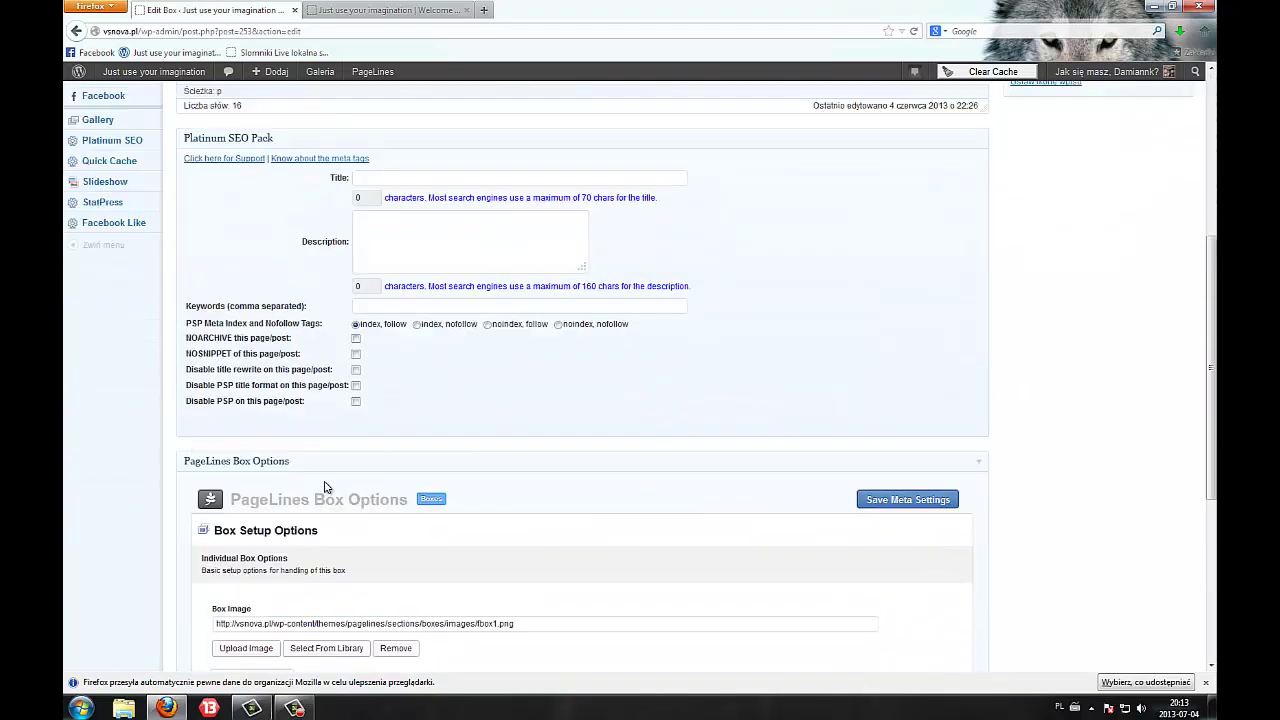
{"action": "scroll", "coordinate": [324, 487], "scroll_direction": "down", "scroll_amount": 5}
{"action": "scroll", "coordinate": [311, 531], "scroll_direction": "up", "scroll_amount": 5}
{"action": "scroll", "coordinate": [311, 451], "scroll_direction": "down", "scroll_amount": 5}
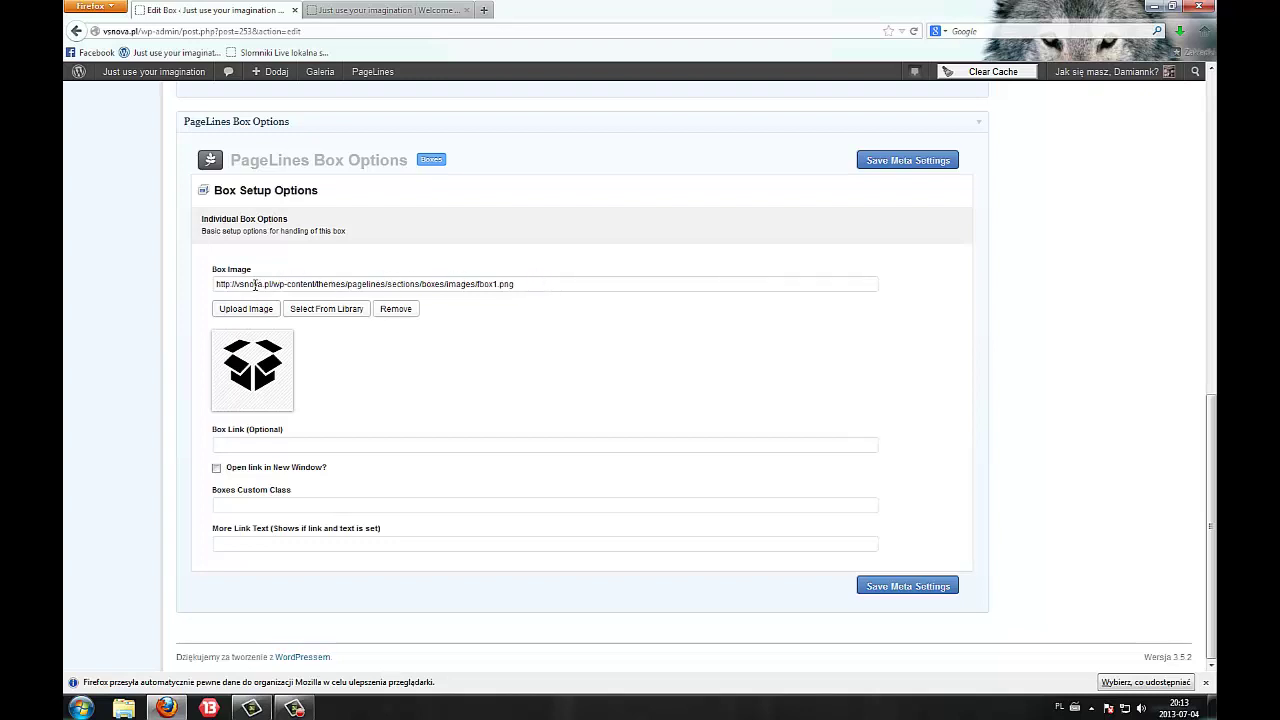
Inspect the Box Image address and optional Box Link settings, comparing them with the boxes on the public home page.
{"action": "left_click", "coordinate": [256, 285]}
{"action": "left_click_drag", "start_coordinate": [529, 284], "coordinate": [212, 288]}
{"action": "left_click", "coordinate": [126, 347]}
{"action": "left_click", "coordinate": [298, 448]}
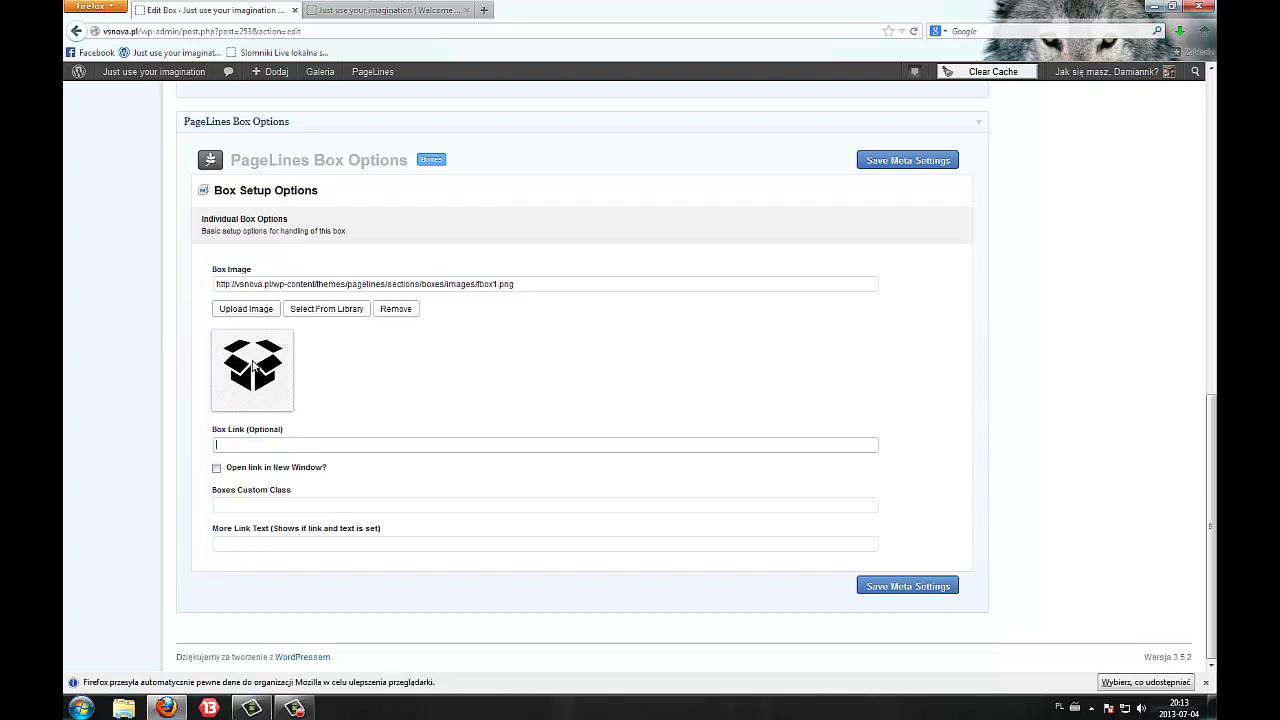
{"action": "key", "text": "ctrl+Tab"}
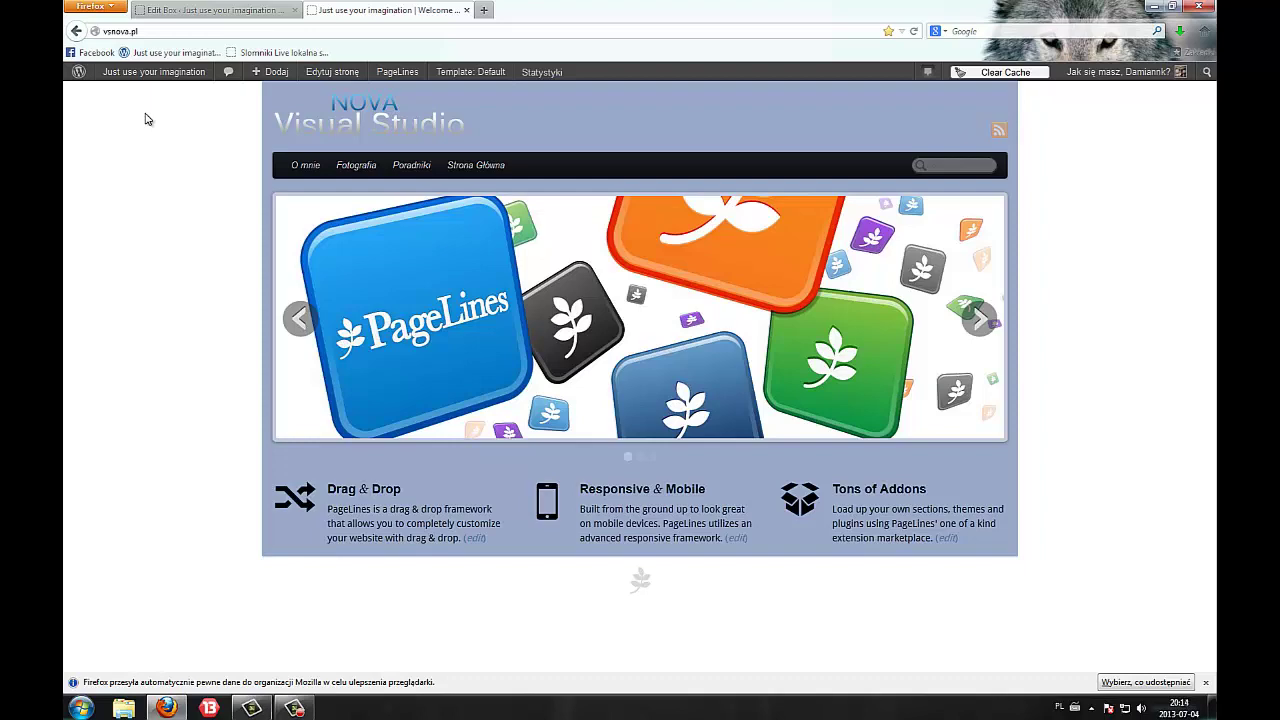
{"action": "left_click", "coordinate": [215, 10]}
{"action": "scroll", "coordinate": [326, 523], "scroll_direction": "up", "scroll_amount": 4}
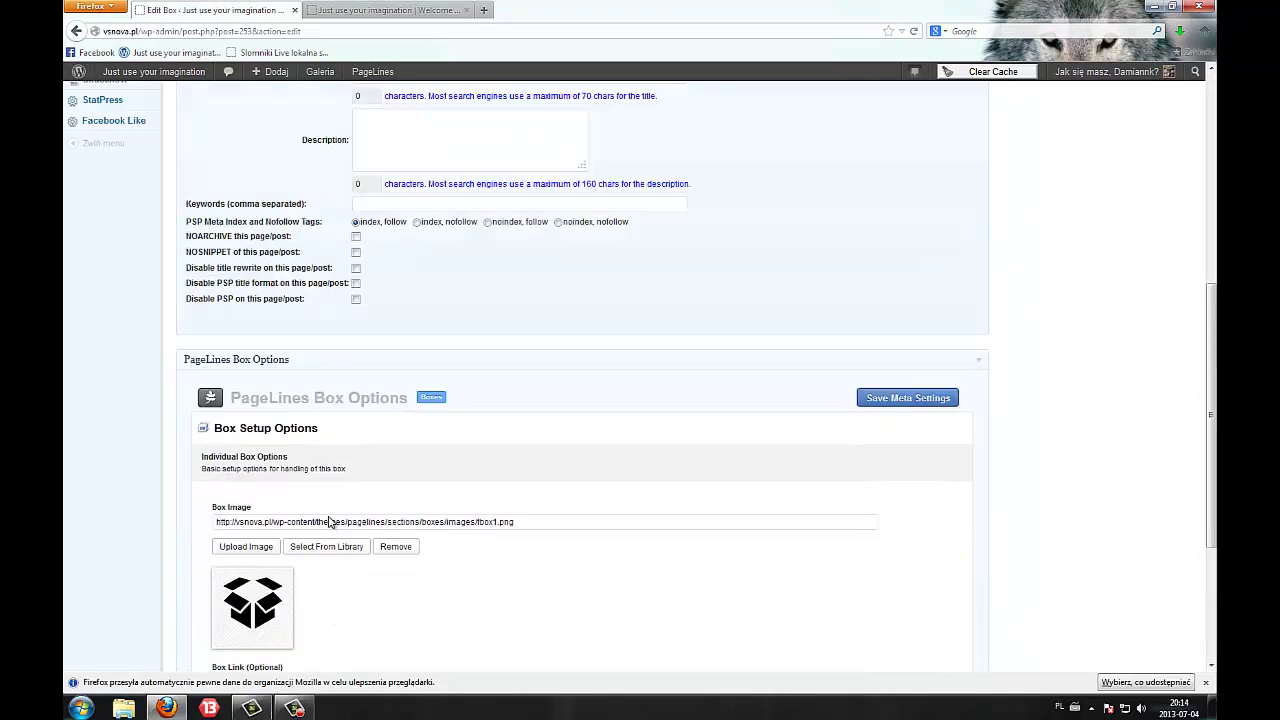
{"action": "scroll", "coordinate": [326, 517], "scroll_direction": "down", "scroll_amount": 3}
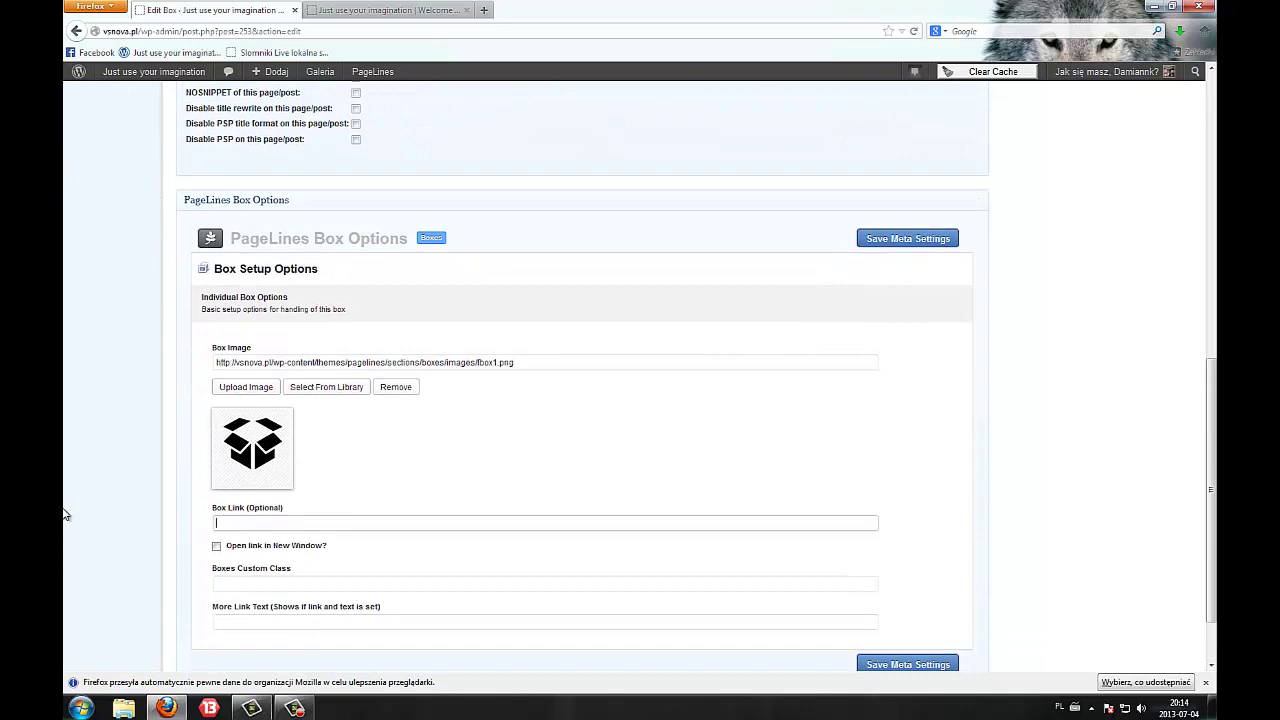
Update the Tons of Addons box, leaving its Box Link empty.
{"action": "left_click", "coordinate": [436, 520]}
{"action": "scroll", "coordinate": [835, 610], "scroll_direction": "down", "scroll_amount": 2}
{"action": "scroll", "coordinate": [766, 594], "scroll_direction": "up", "scroll_amount": 5}
{"action": "key", "text": "Return"}
Follow the Drag & Drop box's edit link on the public home page and return to the home page.
{"action": "key", "text": "ctrl+Tab"}
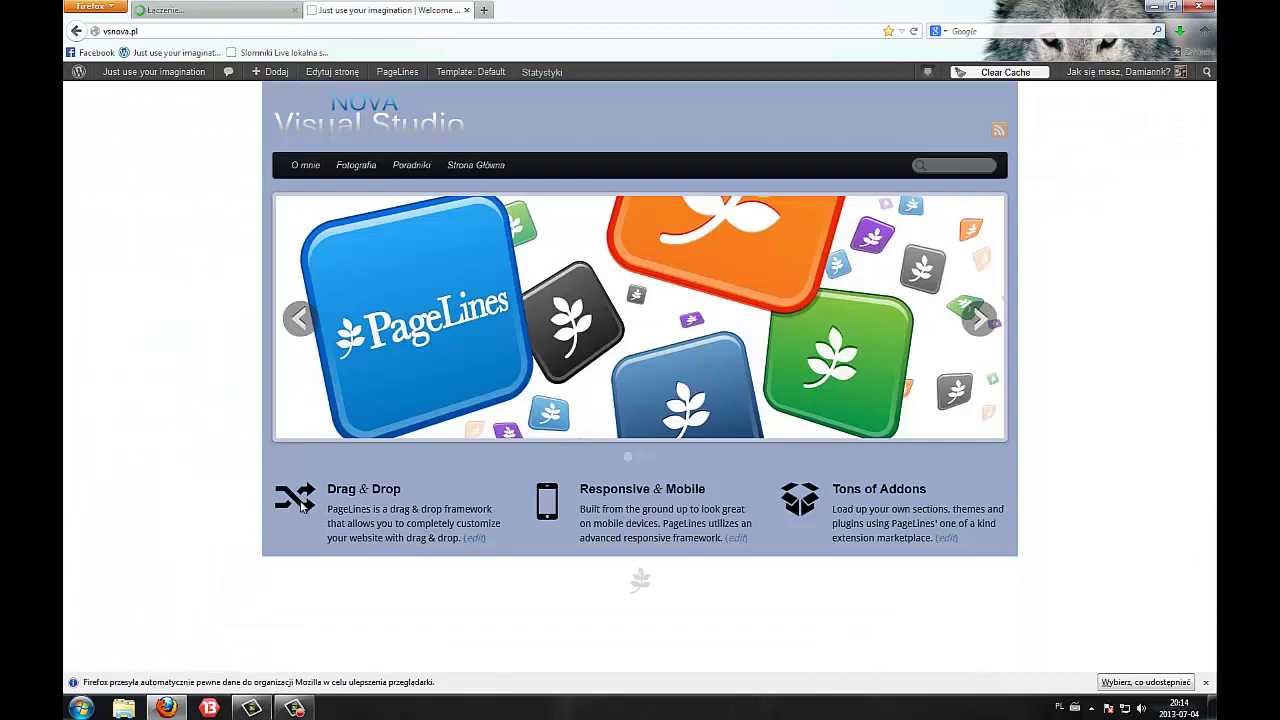
{"action": "left_click", "coordinate": [475, 538]}
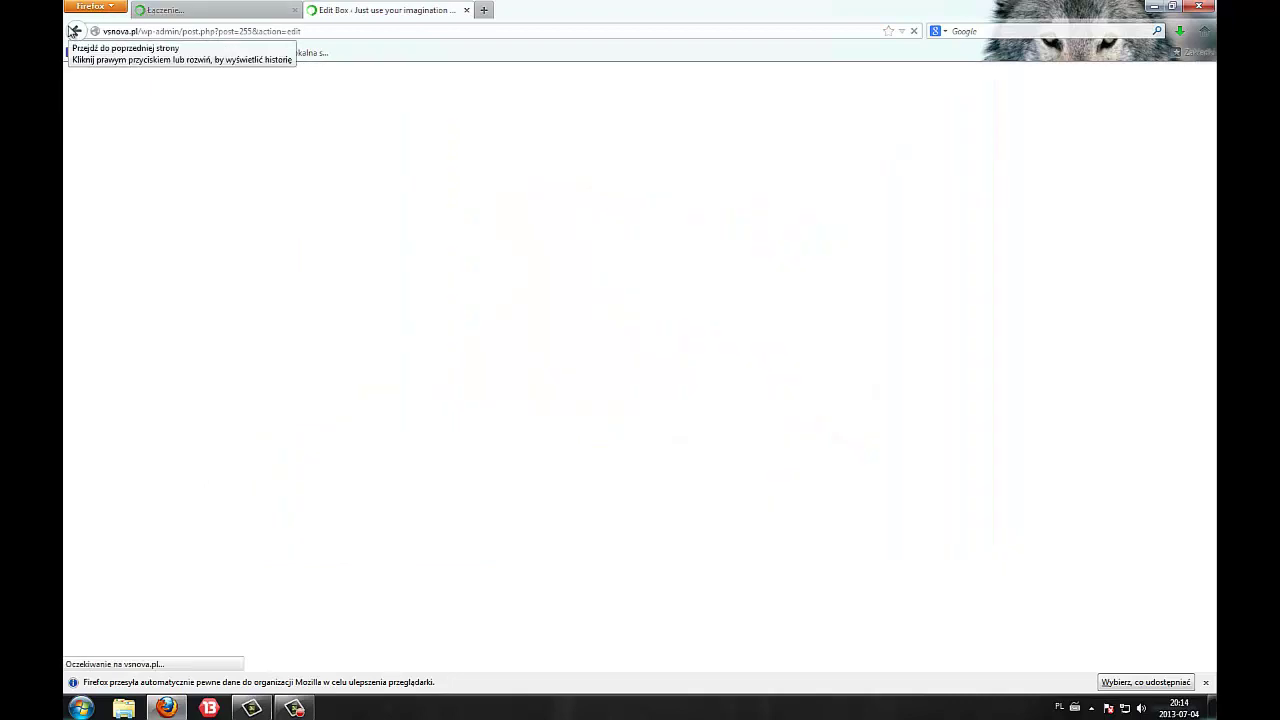
{"action": "left_click", "coordinate": [76, 31]}
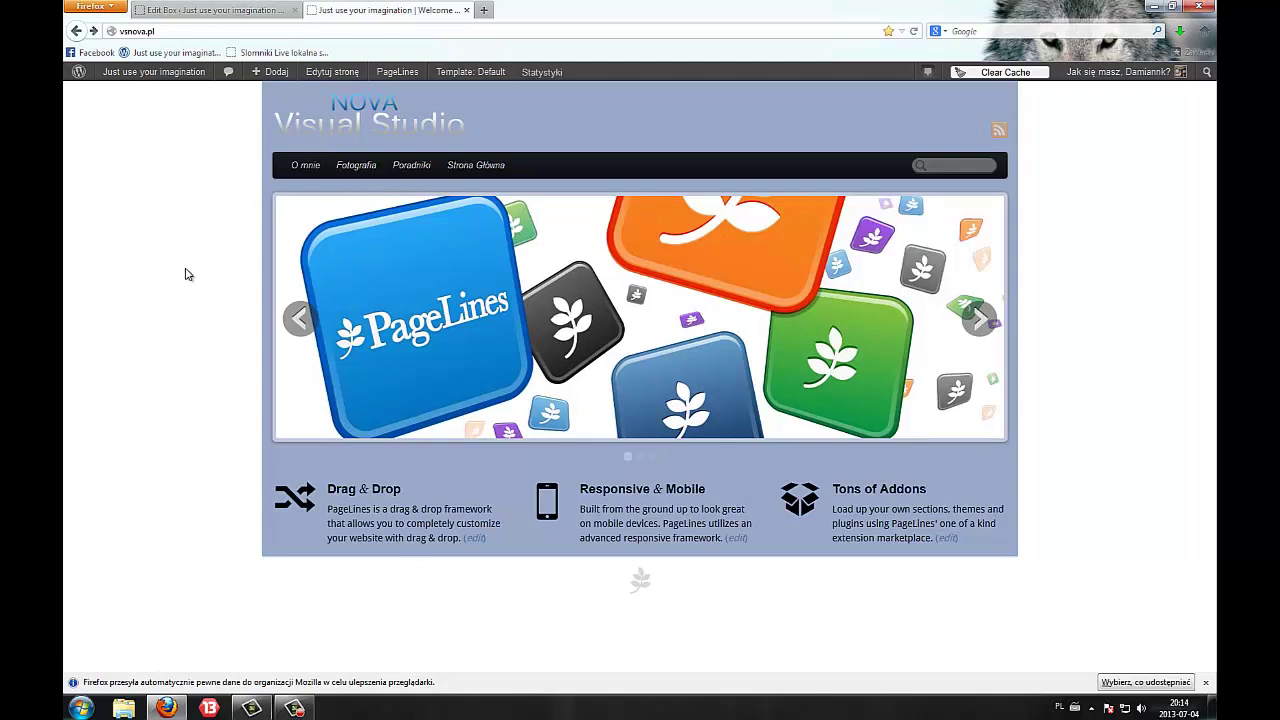
Start a new page in the WordPress admin and title it Artykuły.
{"action": "key", "text": "ctrl+Tab"}
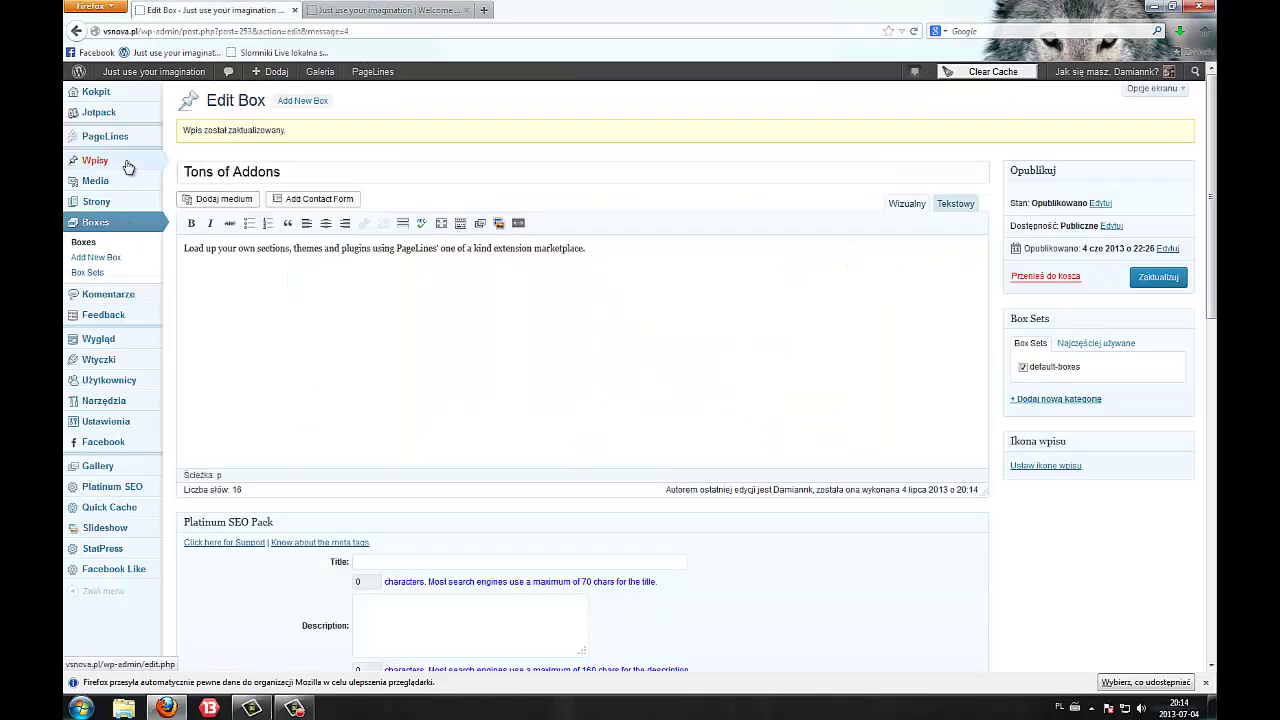
{"action": "left_click", "coordinate": [197, 196]}
{"action": "left_click", "coordinate": [325, 12]}
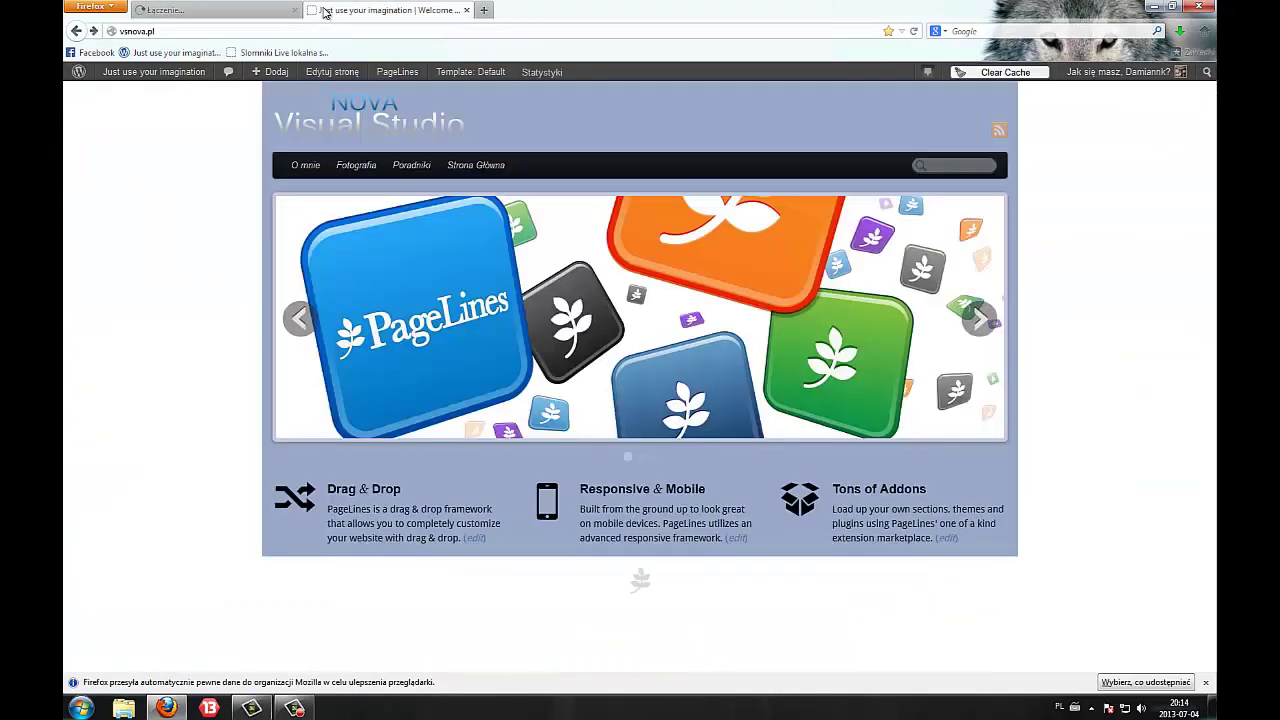
{"action": "key", "text": "ctrl+Tab"}
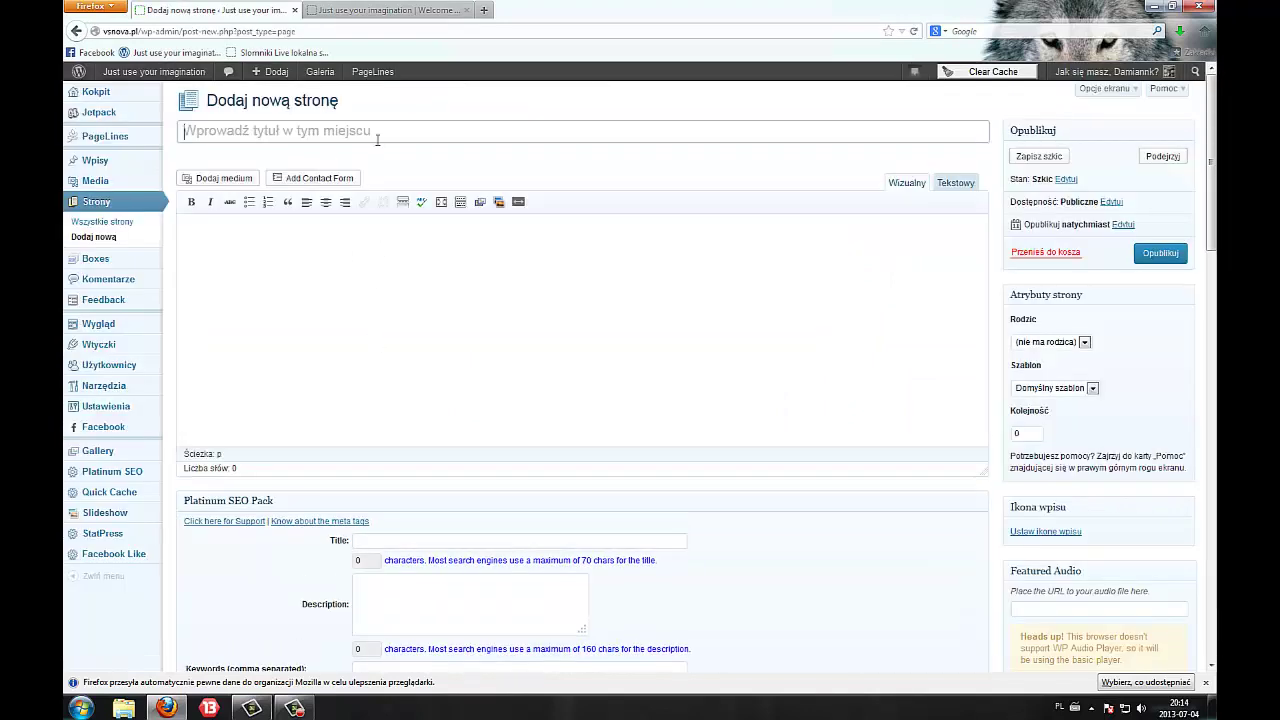
{"action": "type", "text": "Artykuły"}
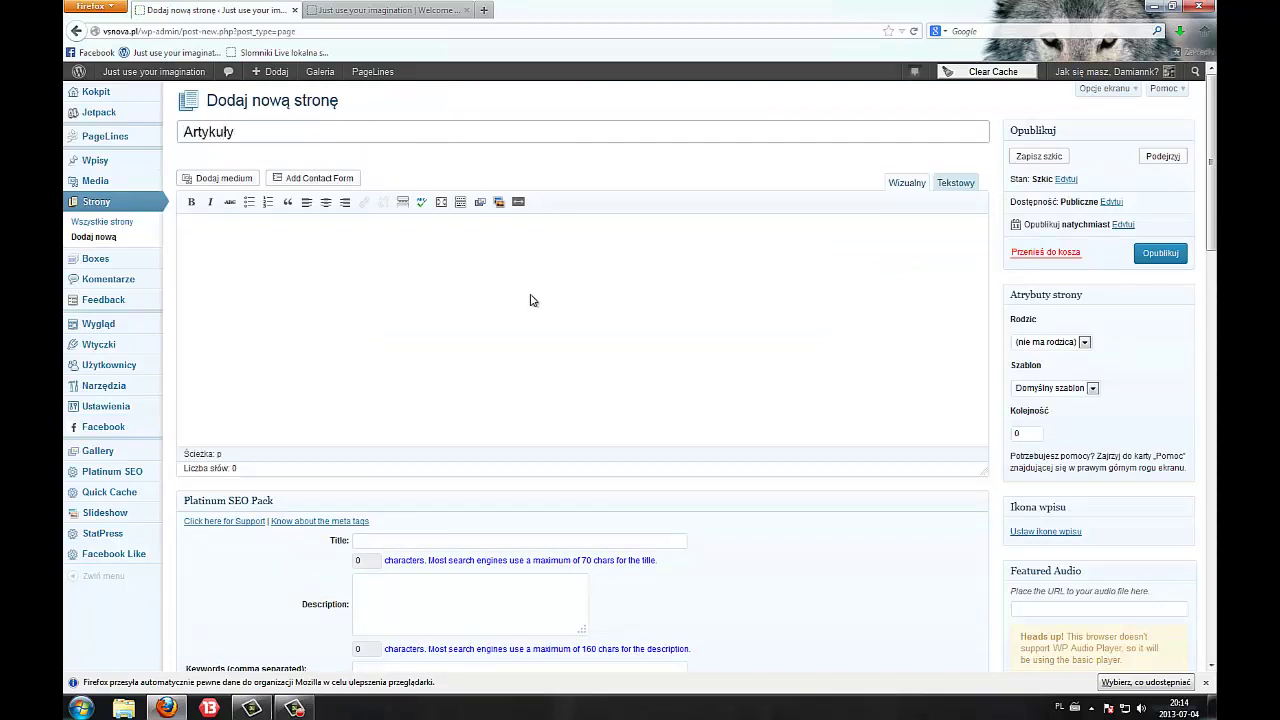
{"action": "left_click", "coordinate": [634, 323]}
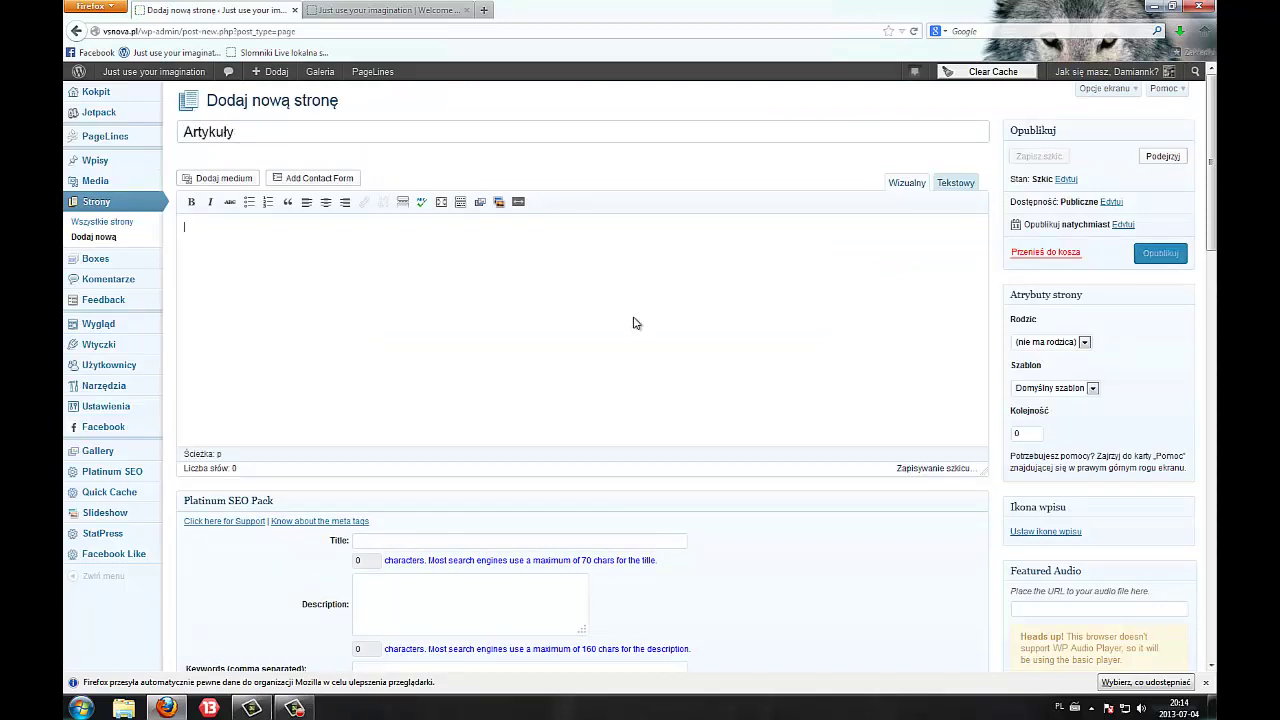
Assign Template | 1 to the Artykuły page and publish it.
{"action": "left_click", "coordinate": [1075, 389]}
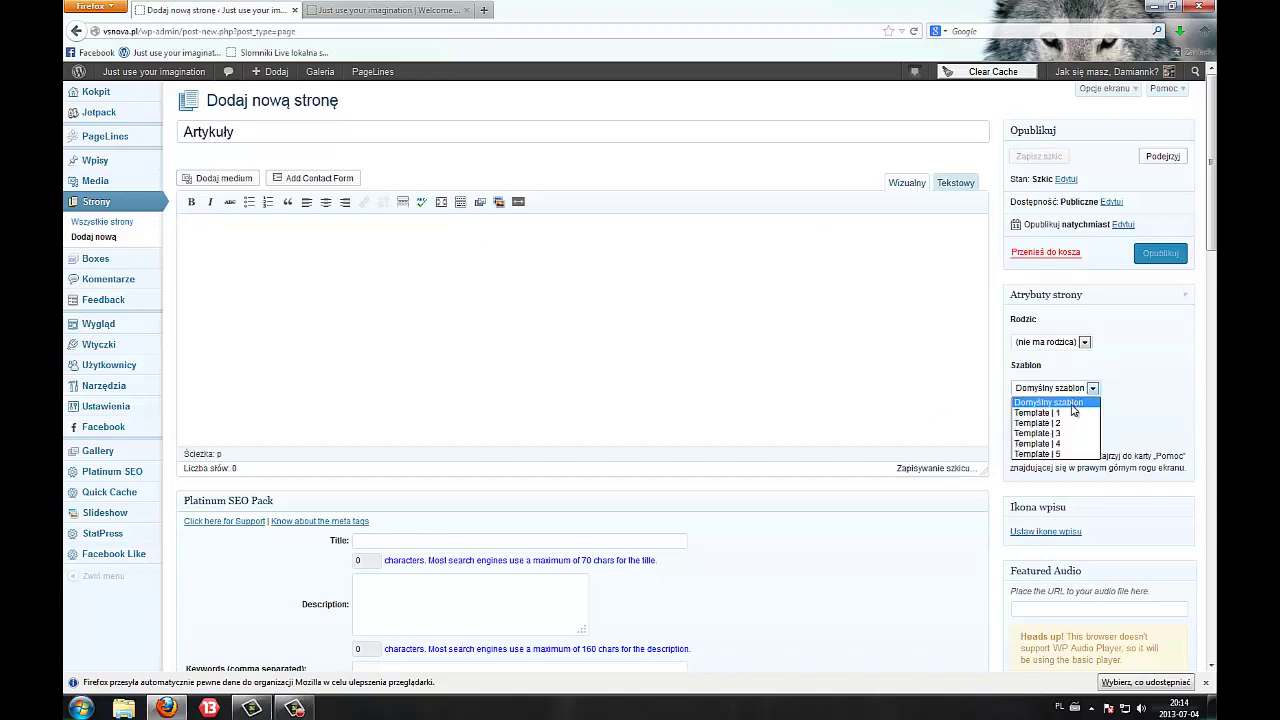
{"action": "left_click", "coordinate": [1070, 414]}
{"action": "scroll", "coordinate": [680, 397], "scroll_direction": "down", "scroll_amount": 5}
{"action": "scroll", "coordinate": [700, 400], "scroll_direction": "down", "scroll_amount": 15}
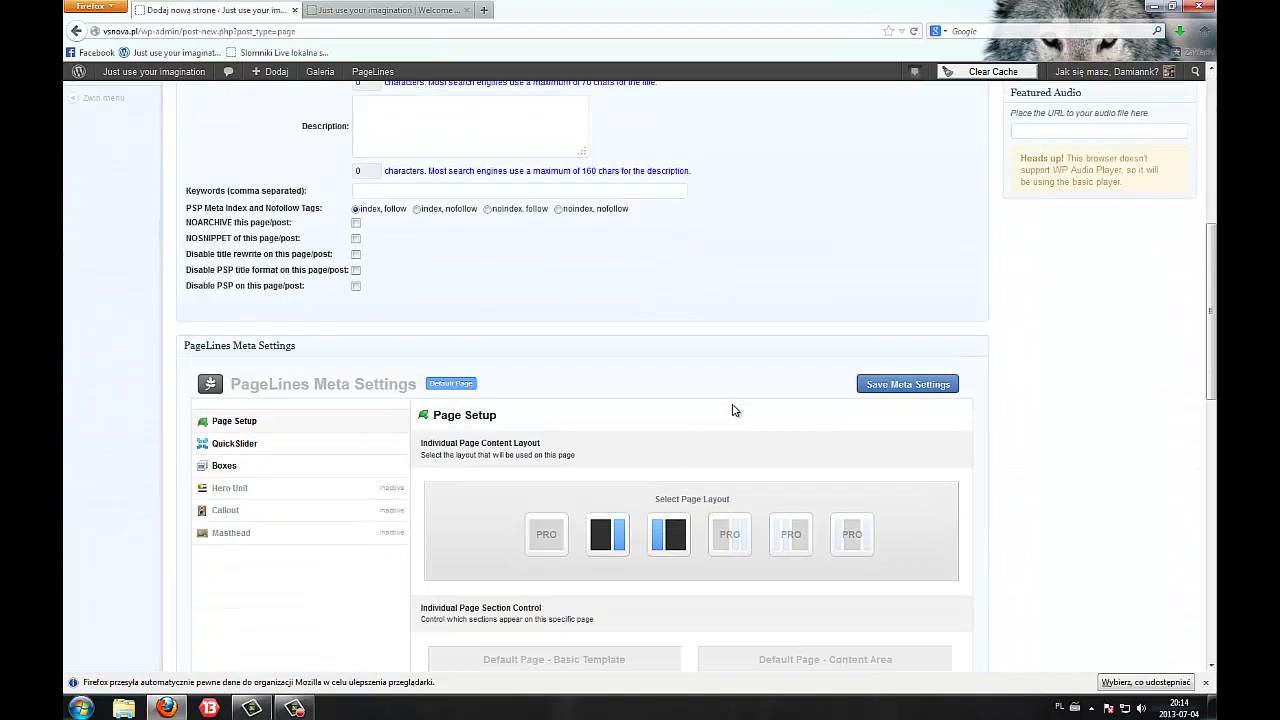
{"action": "scroll", "coordinate": [1036, 368], "scroll_direction": "up", "scroll_amount": 13}
{"action": "scroll", "coordinate": [1039, 365], "scroll_direction": "up", "scroll_amount": 7}
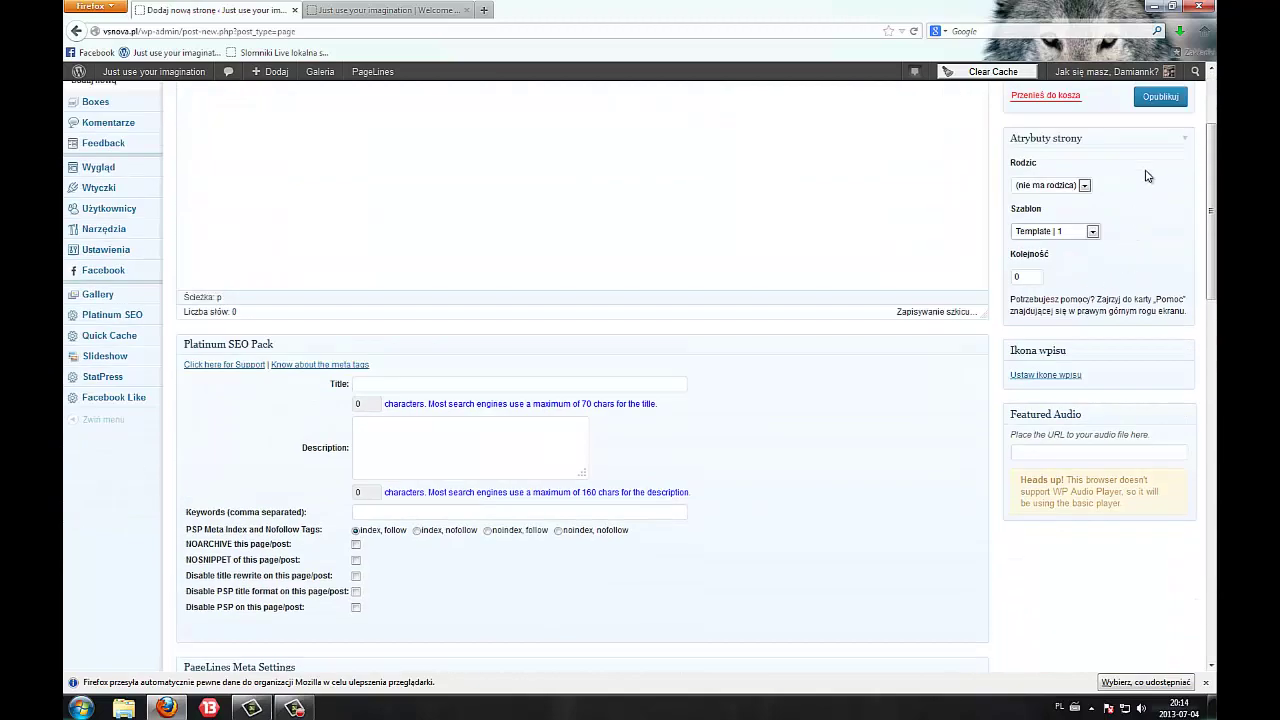
{"action": "left_click", "coordinate": [1158, 95]}
{"action": "scroll", "coordinate": [820, 306], "scroll_direction": "up", "scroll_amount": 3}
Reload the public home page and open the Artykuły page from the site navigation.
{"action": "key", "text": "ctrl+Tab"}
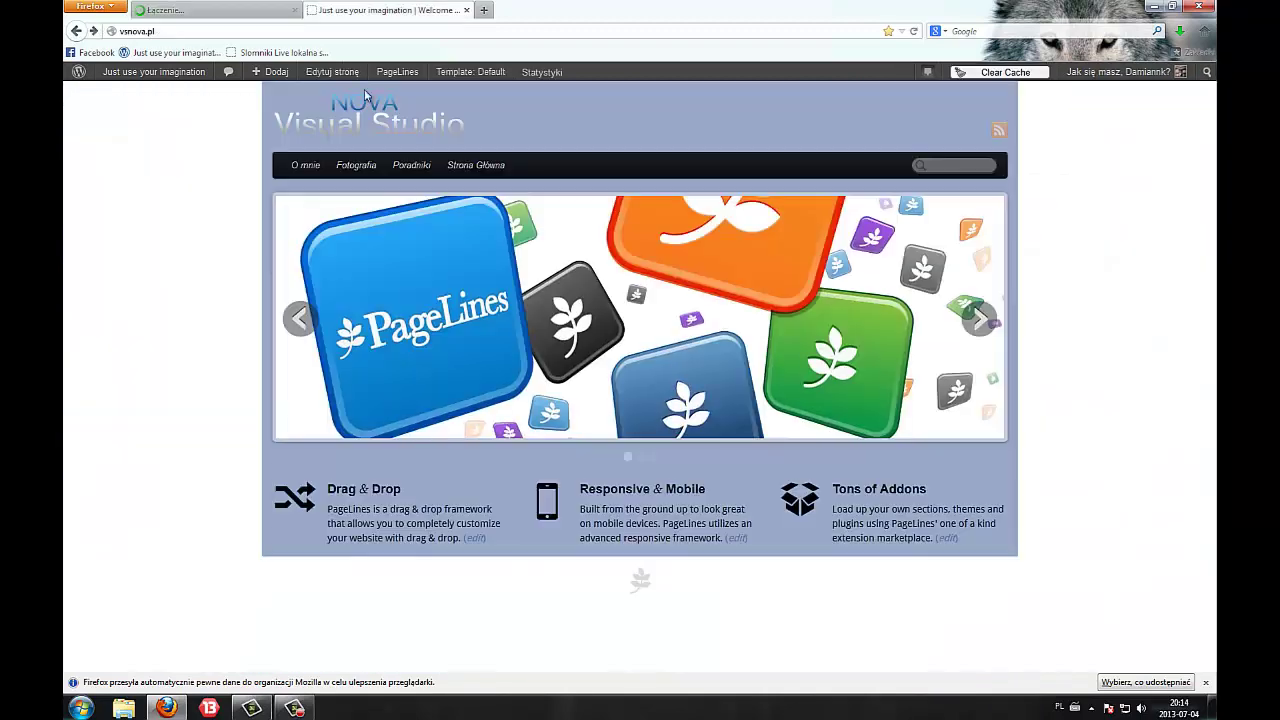
{"action": "right_click", "coordinate": [223, 266]}
{"action": "left_click", "coordinate": [224, 304]}
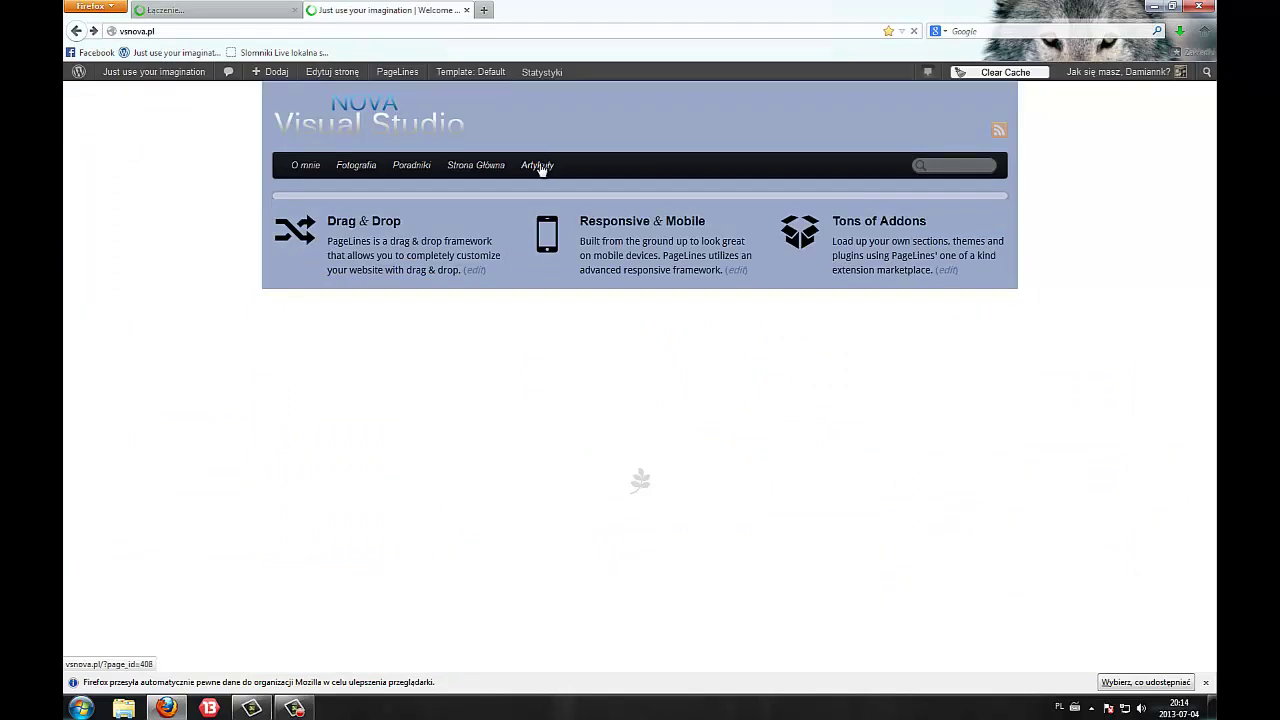
{"action": "left_click", "coordinate": [530, 168]}
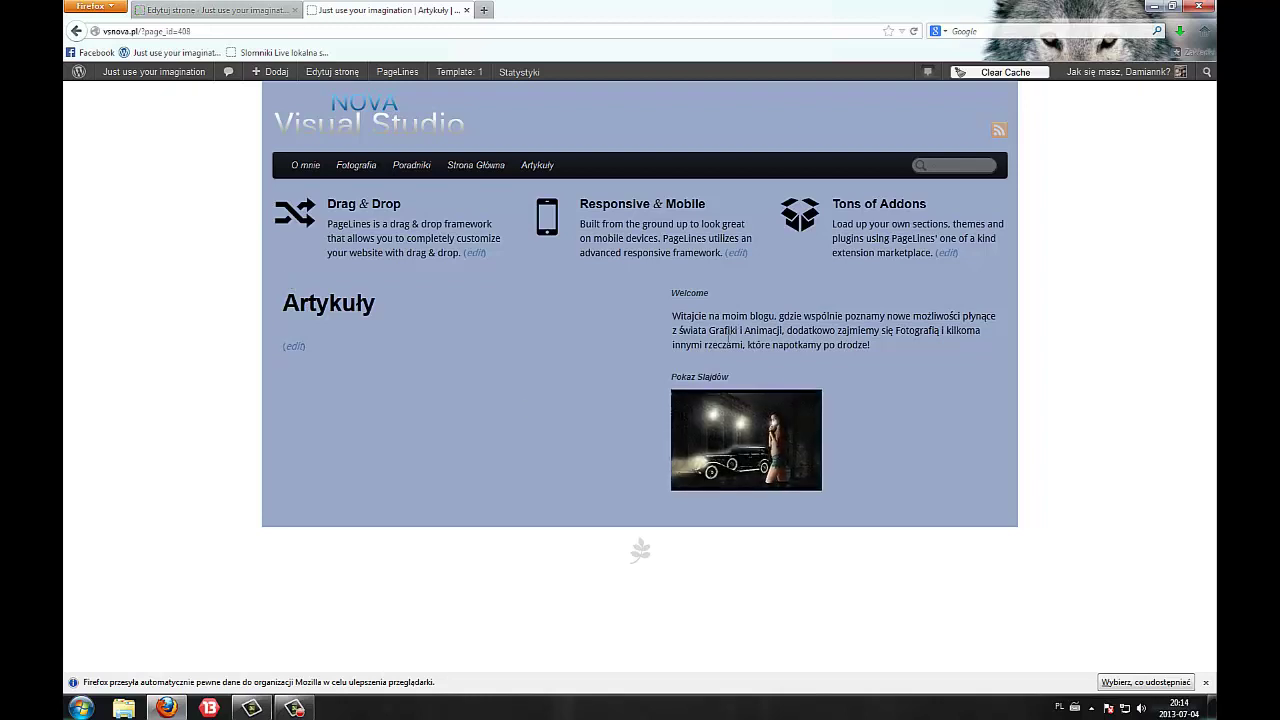
Open the PageLines Drag & Drop Template Setup in the WordPress admin.
{"action": "left_click", "coordinate": [215, 10]}
{"action": "mouse_move", "coordinate": [148, 328]}
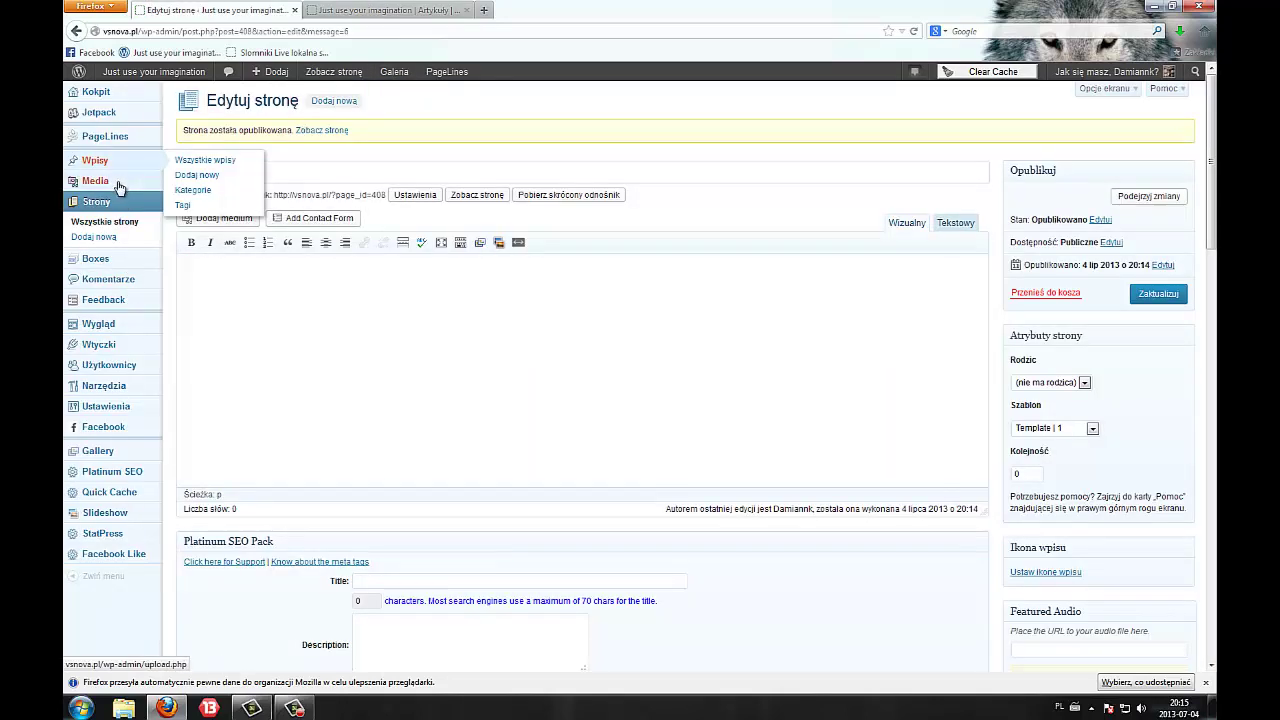
{"action": "mouse_move", "coordinate": [100, 142]}
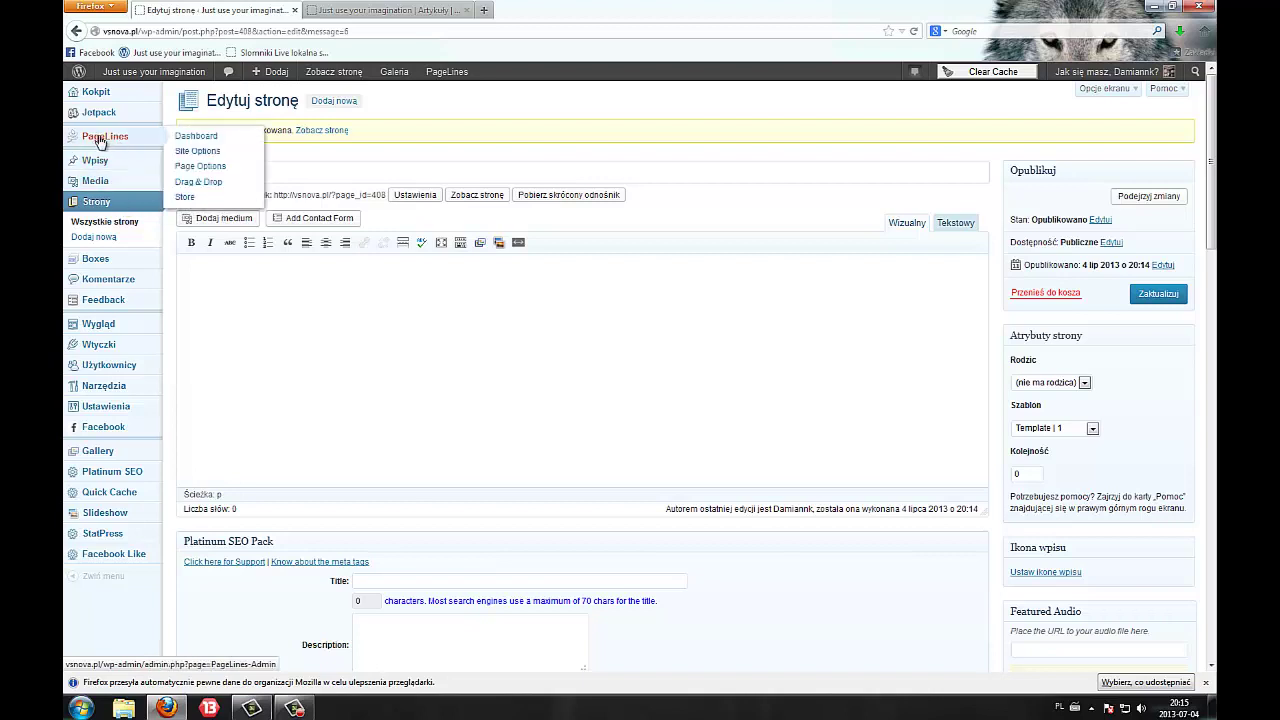
{"action": "left_click", "coordinate": [198, 182]}
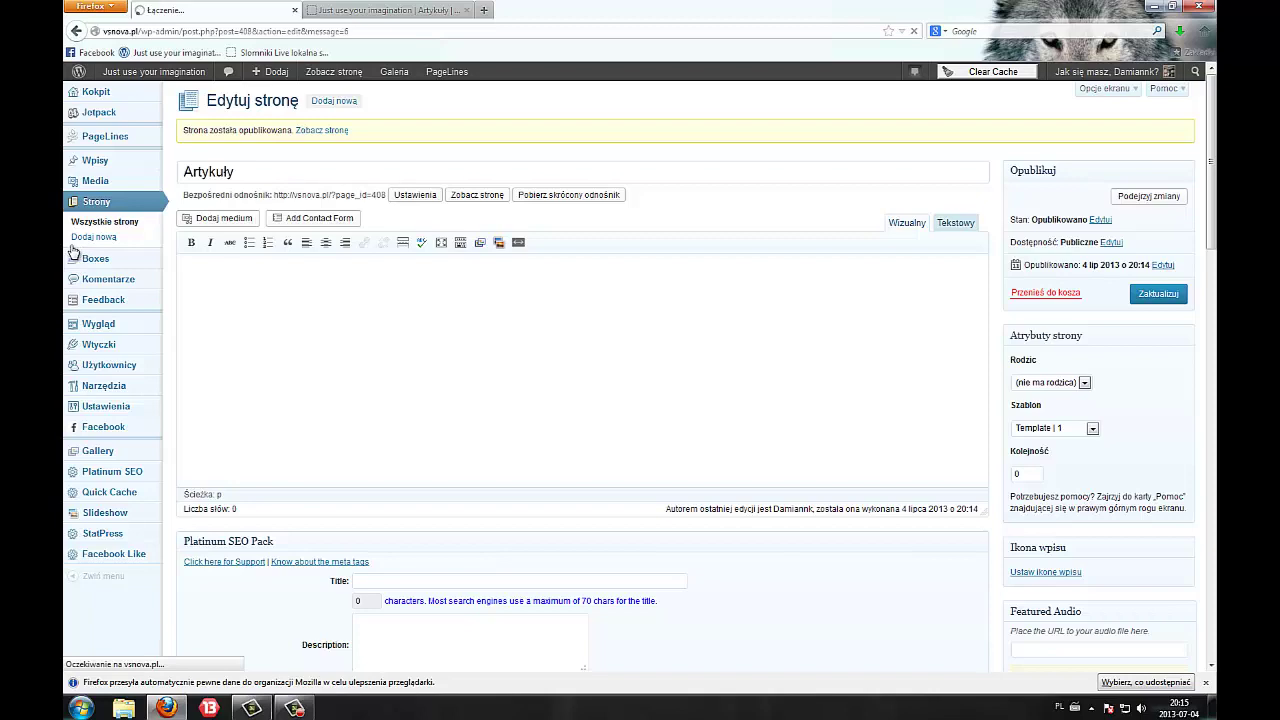
{"action": "scroll", "coordinate": [73, 252], "scroll_direction": "down", "scroll_amount": 5}
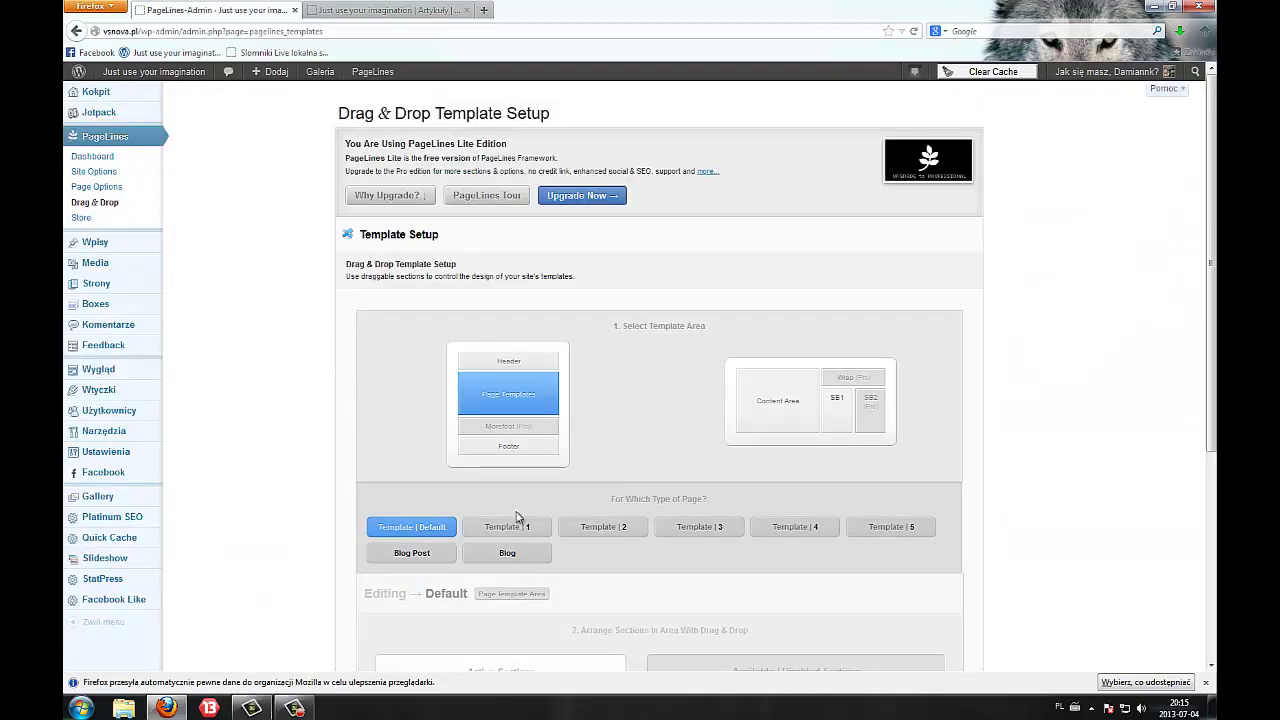
In the Template | 1 page template, disable the Boxes section and activate QuickSlider above Content.
{"action": "left_click", "coordinate": [515, 526]}
{"action": "scroll", "coordinate": [282, 479], "scroll_direction": "down", "scroll_amount": 5}
{"action": "scroll", "coordinate": [519, 259], "scroll_direction": "up", "scroll_amount": 3}
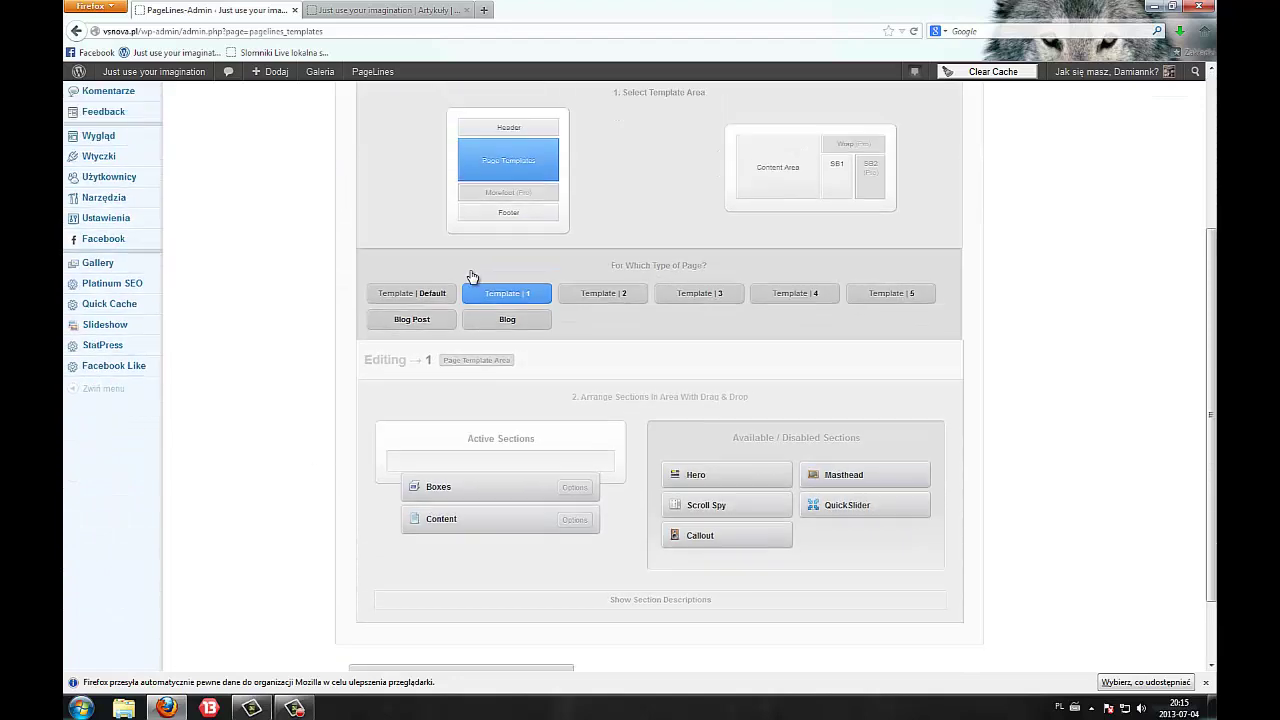
{"action": "scroll", "coordinate": [340, 350], "scroll_direction": "down", "scroll_amount": 3}
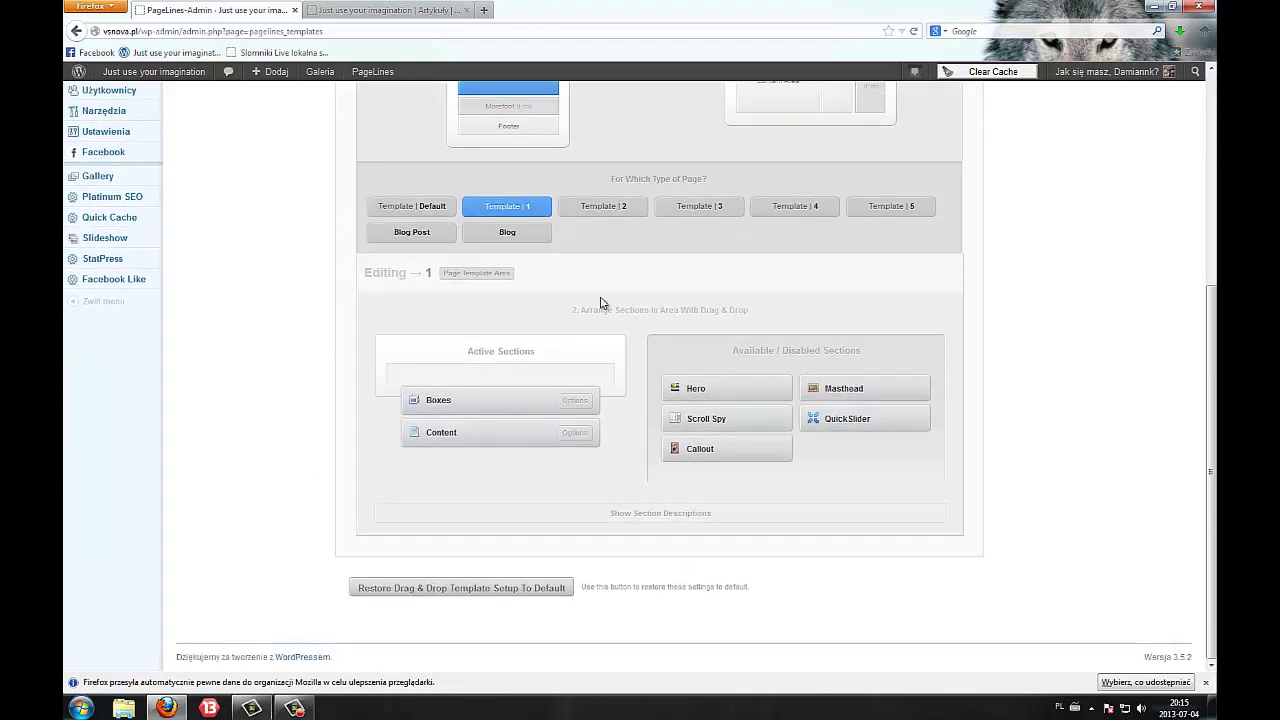
{"action": "left_click_drag", "start_coordinate": [486, 403], "coordinate": [423, 400]}
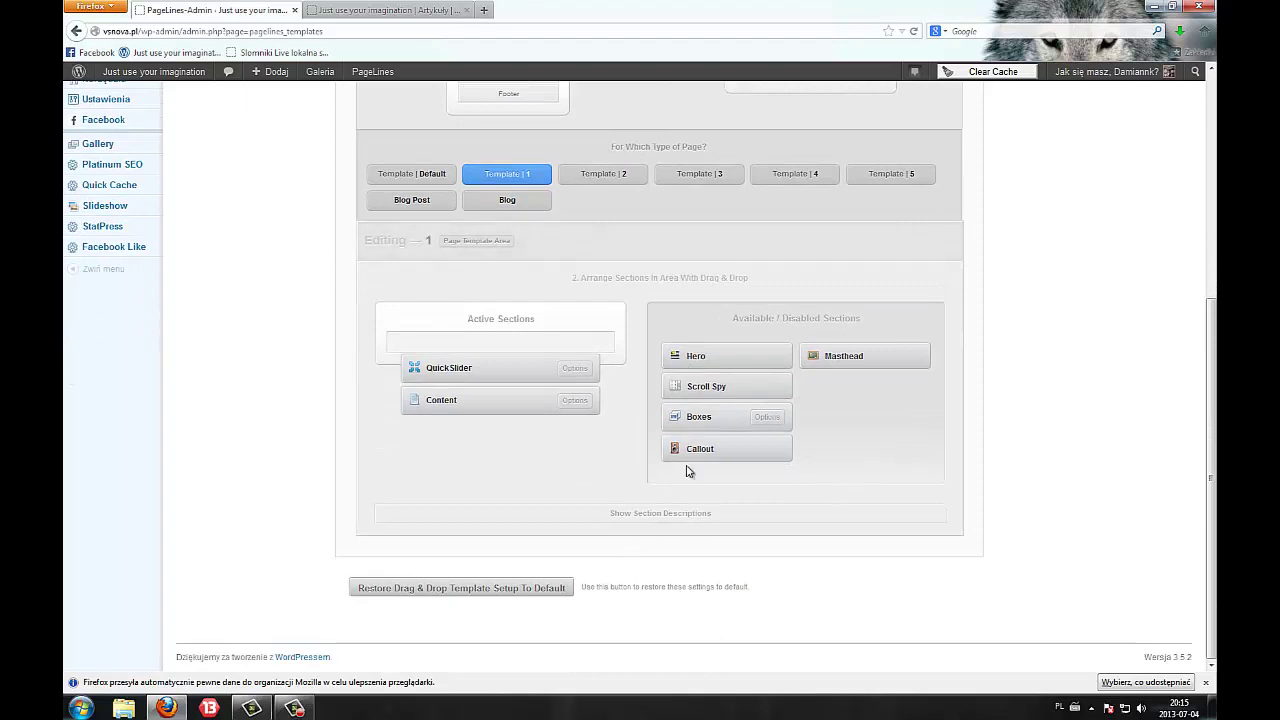
Reload the public Artykuły page to check the rearranged Template | 1 sections.
{"action": "scroll", "coordinate": [688, 472], "scroll_direction": "up", "scroll_amount": 5}
{"action": "left_click", "coordinate": [388, 10]}
{"action": "right_click", "coordinate": [203, 220]}
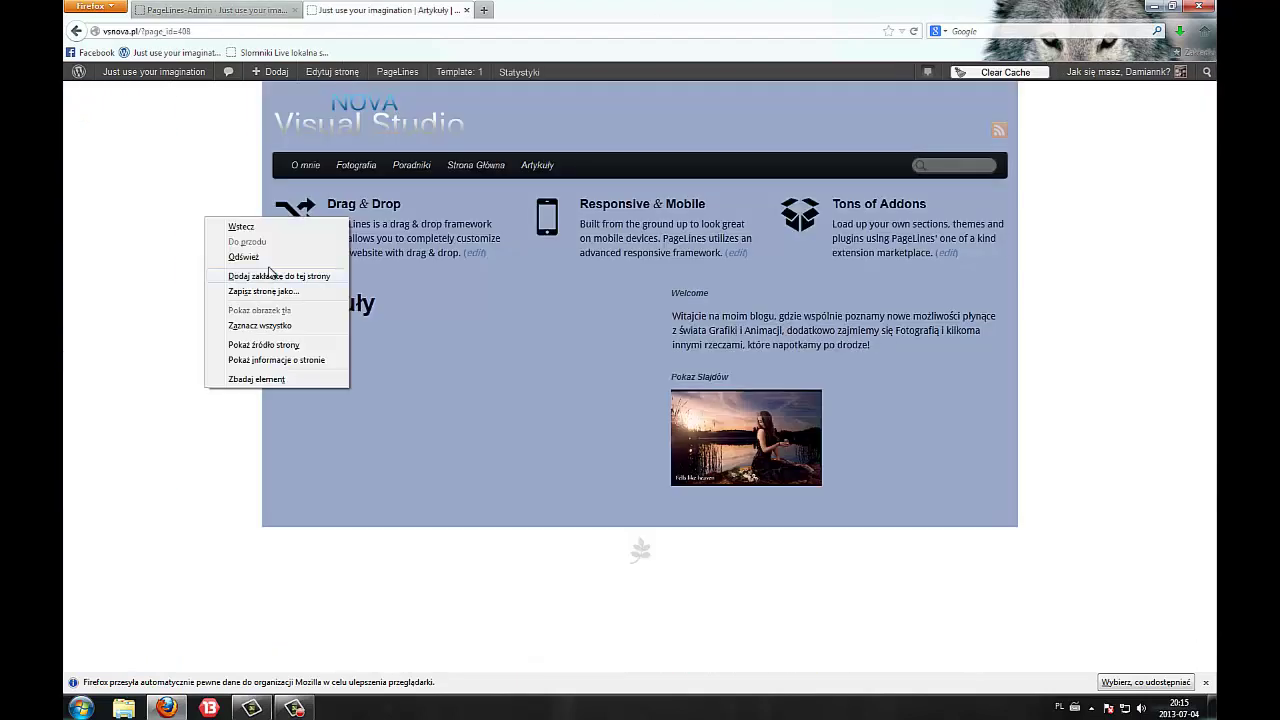
{"action": "left_click", "coordinate": [222, 278]}
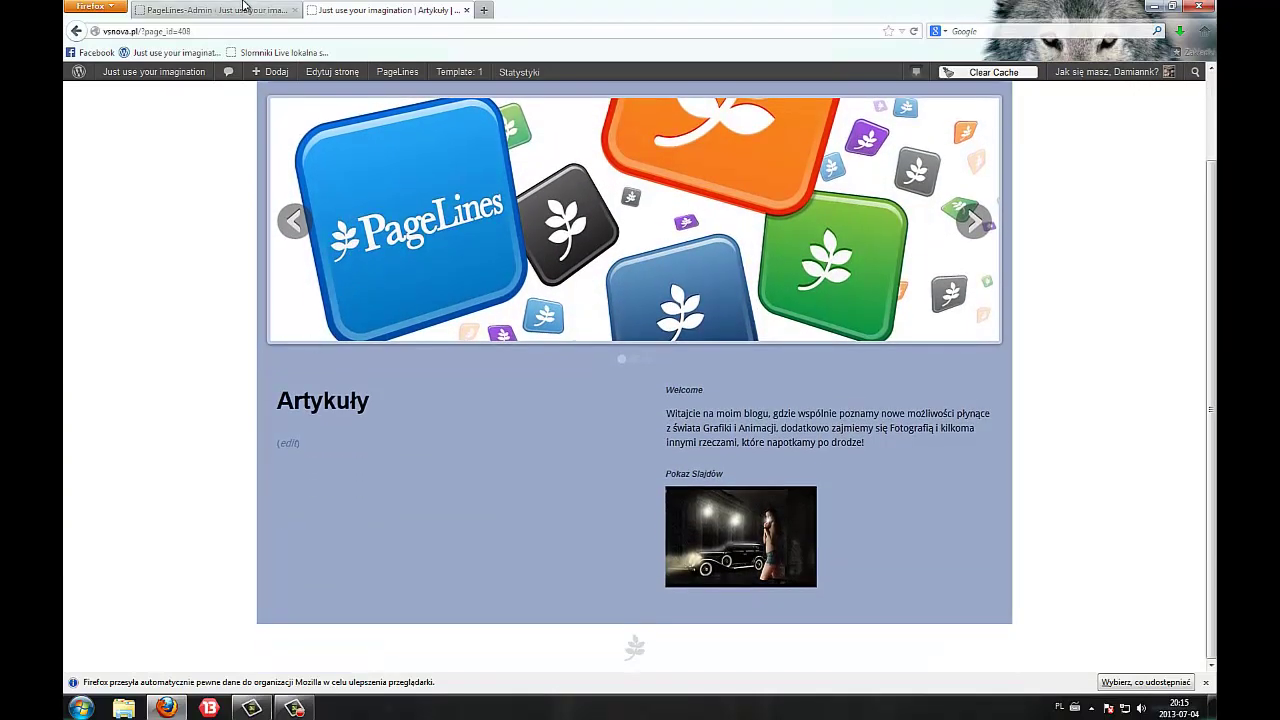
In the WordPress reading settings, set Artykuły as the posts page (Strona z wpisami) and save the changes.
{"action": "left_click", "coordinate": [238, 10]}
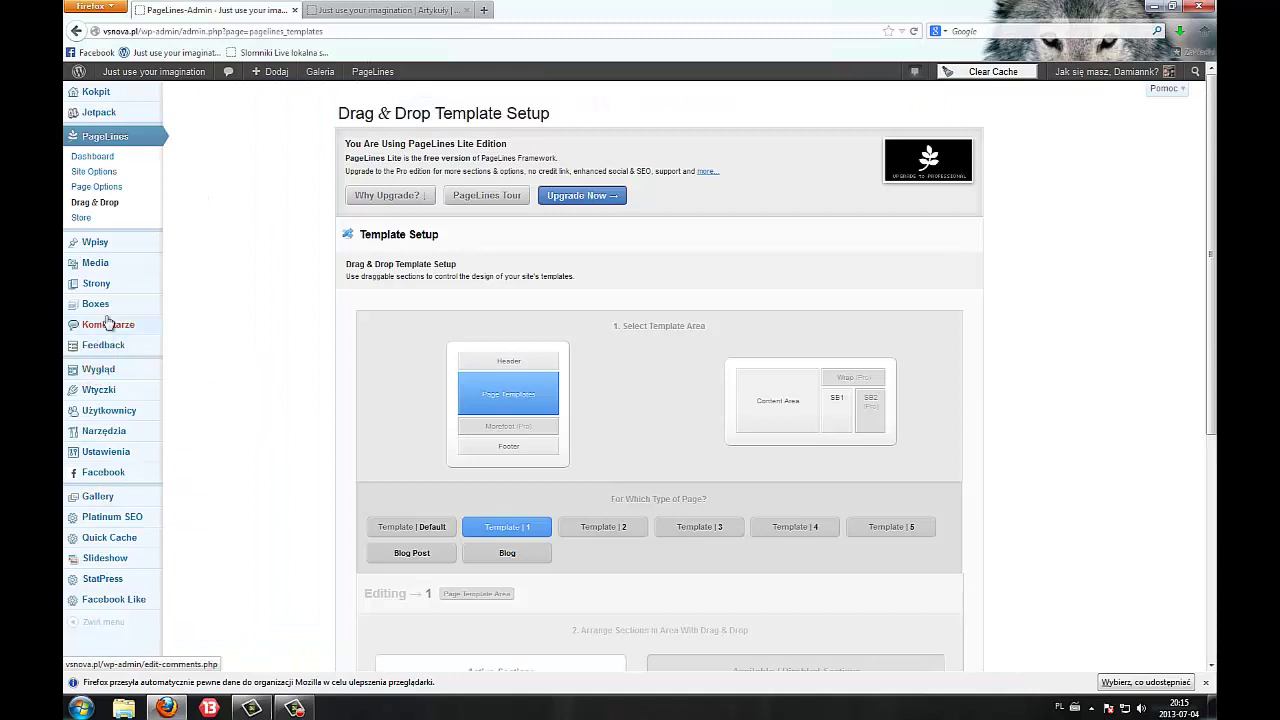
{"action": "mouse_move", "coordinate": [110, 383]}
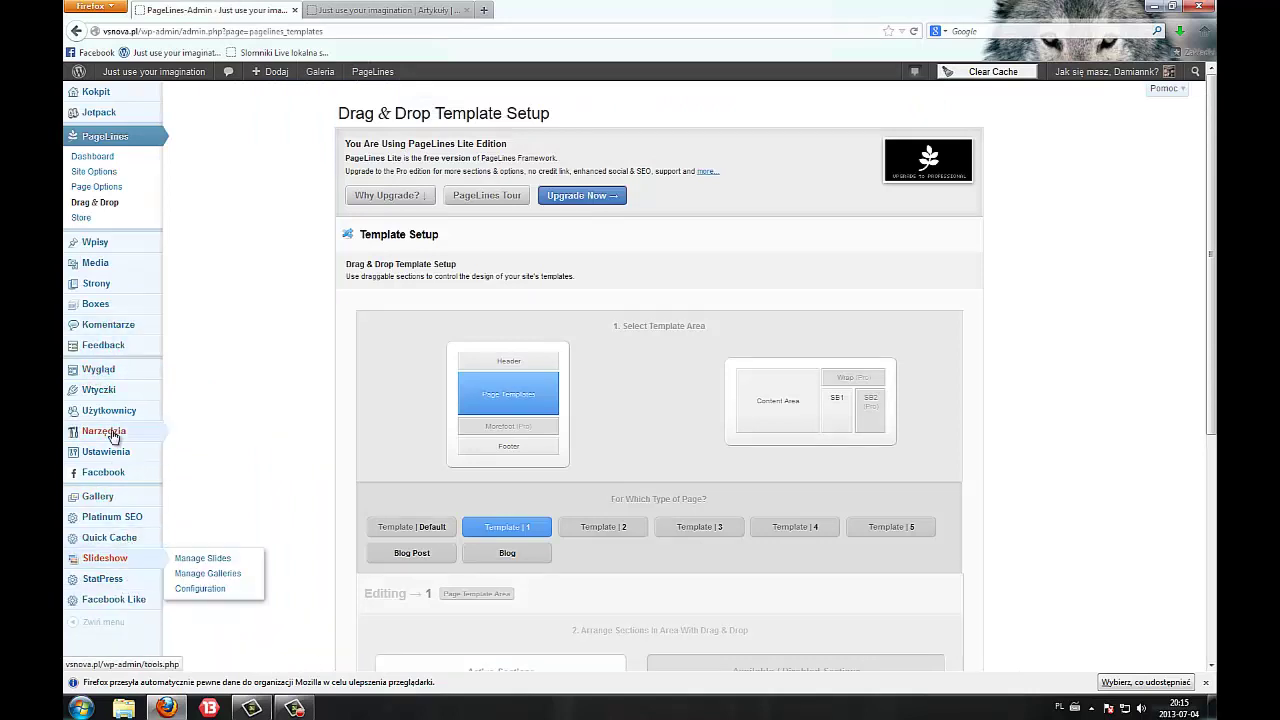
{"action": "mouse_move", "coordinate": [105, 452]}
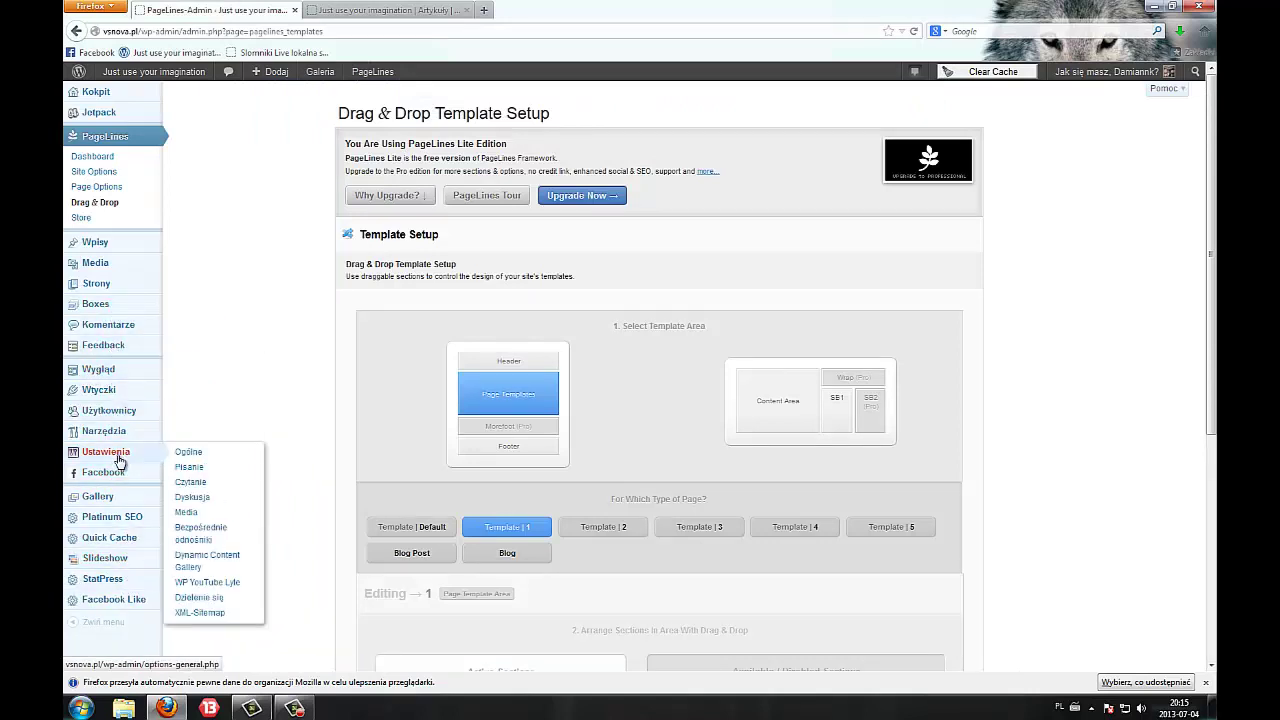
{"action": "left_click", "coordinate": [209, 484]}
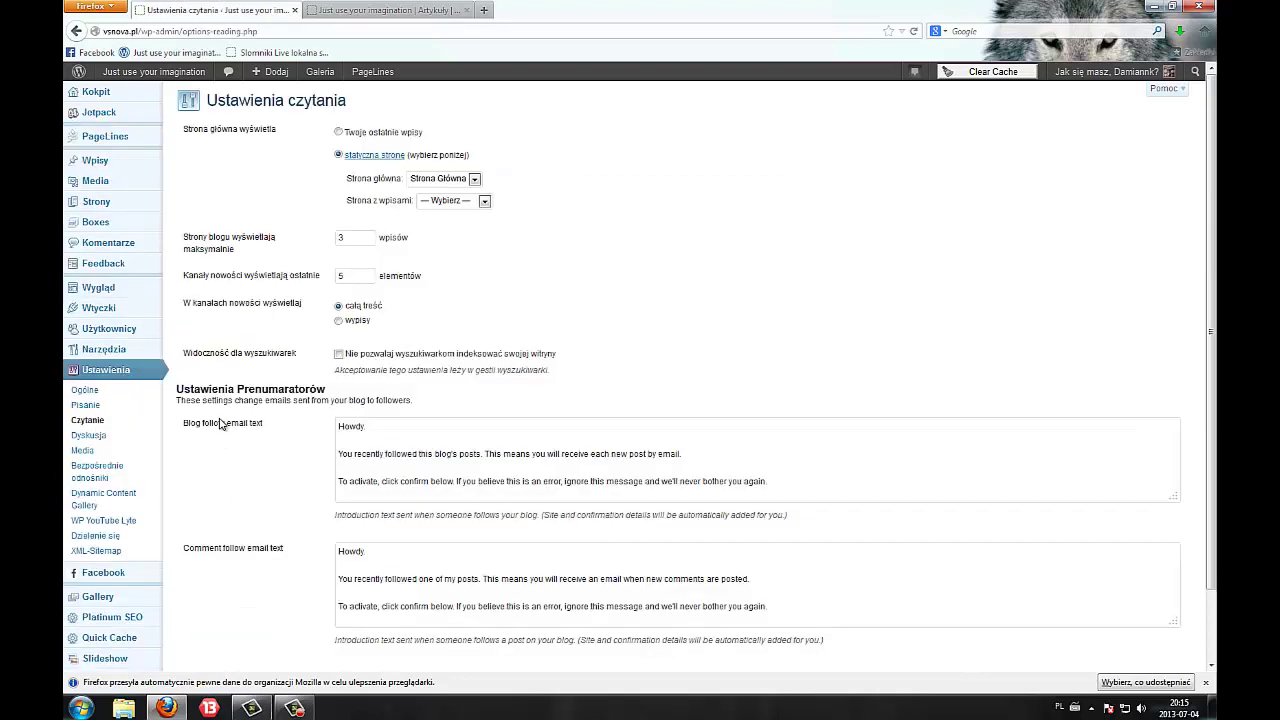
{"action": "left_click", "coordinate": [452, 203]}
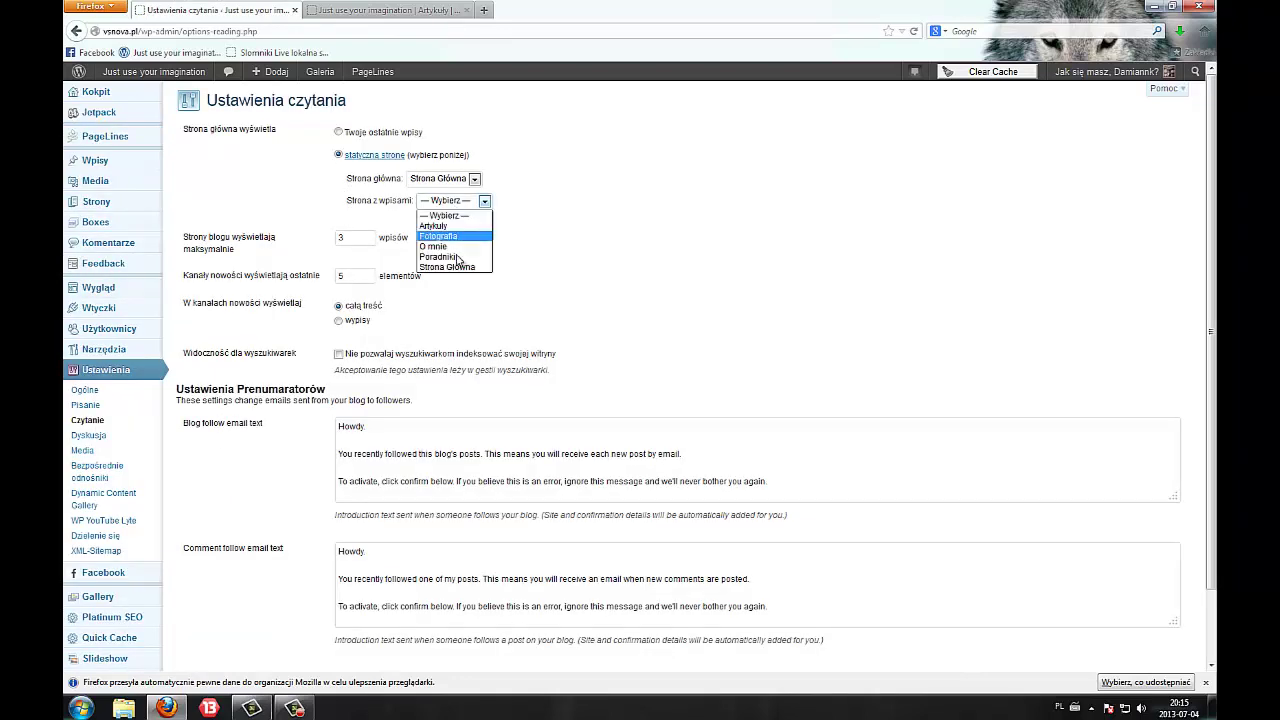
{"action": "left_click", "coordinate": [463, 231]}
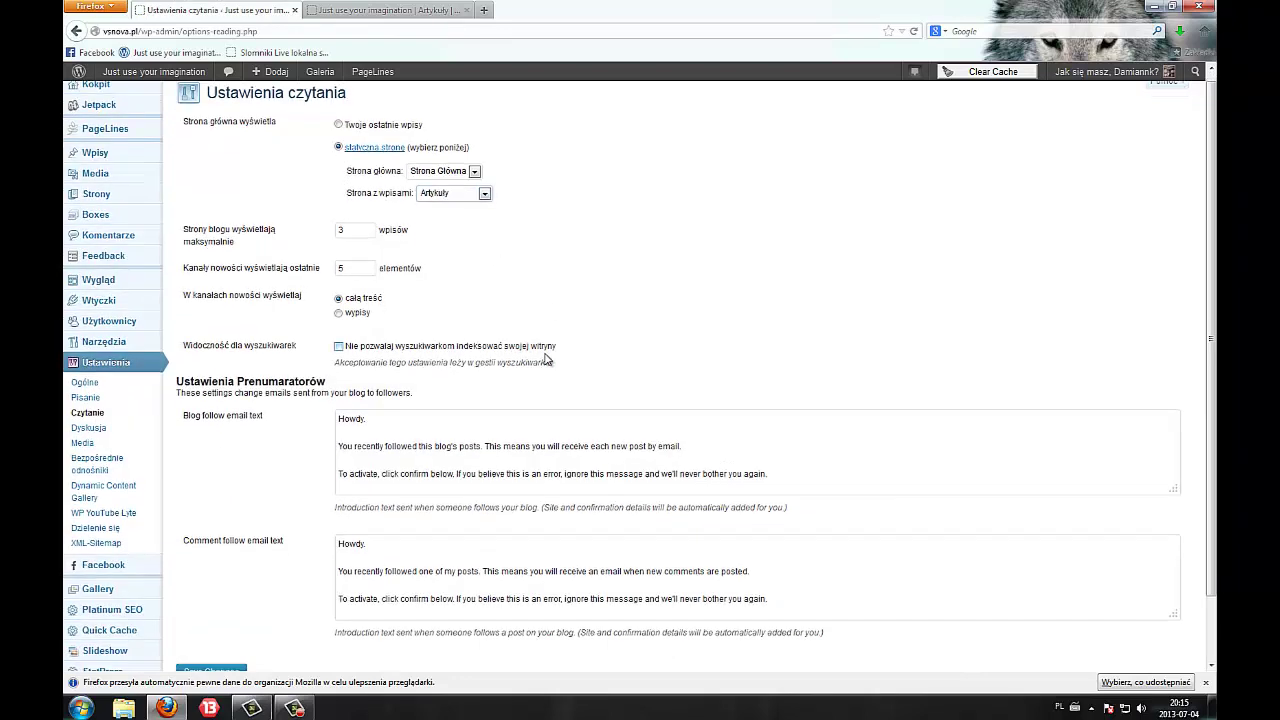
{"action": "scroll", "coordinate": [400, 400], "scroll_direction": "down", "scroll_amount": 2}
{"action": "left_click", "coordinate": [211, 602]}
Reload the public Artykuły page to check that it works as the posts page.
{"action": "left_click", "coordinate": [340, 10]}
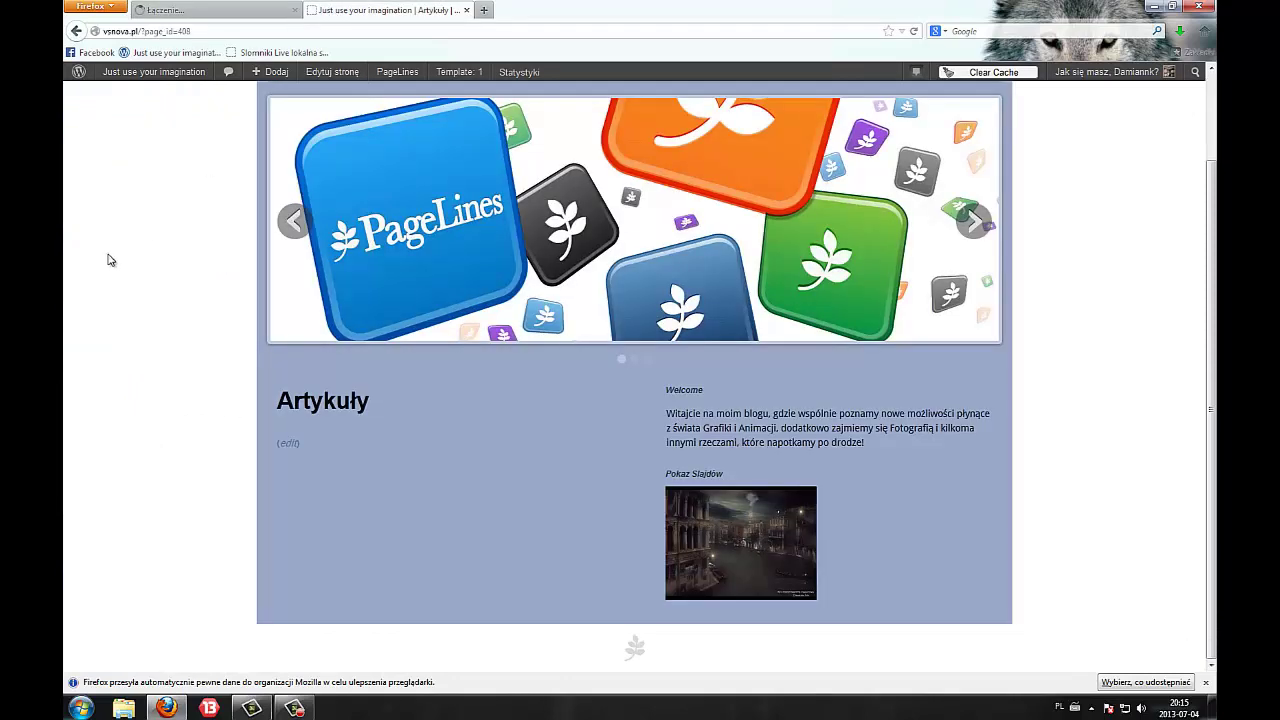
{"action": "right_click", "coordinate": [106, 257]}
{"action": "left_click", "coordinate": [120, 300]}
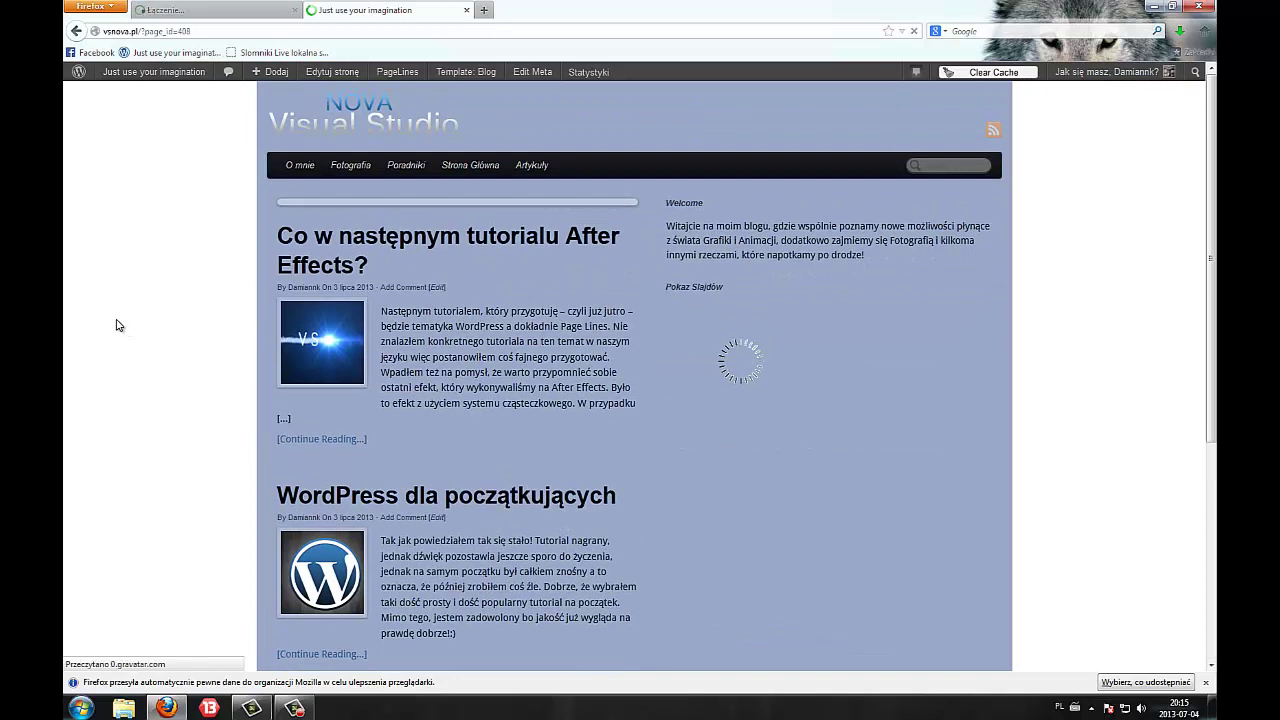
Open the public home page and view the second and third slides of its slider.
{"action": "left_click", "coordinate": [400, 132]}
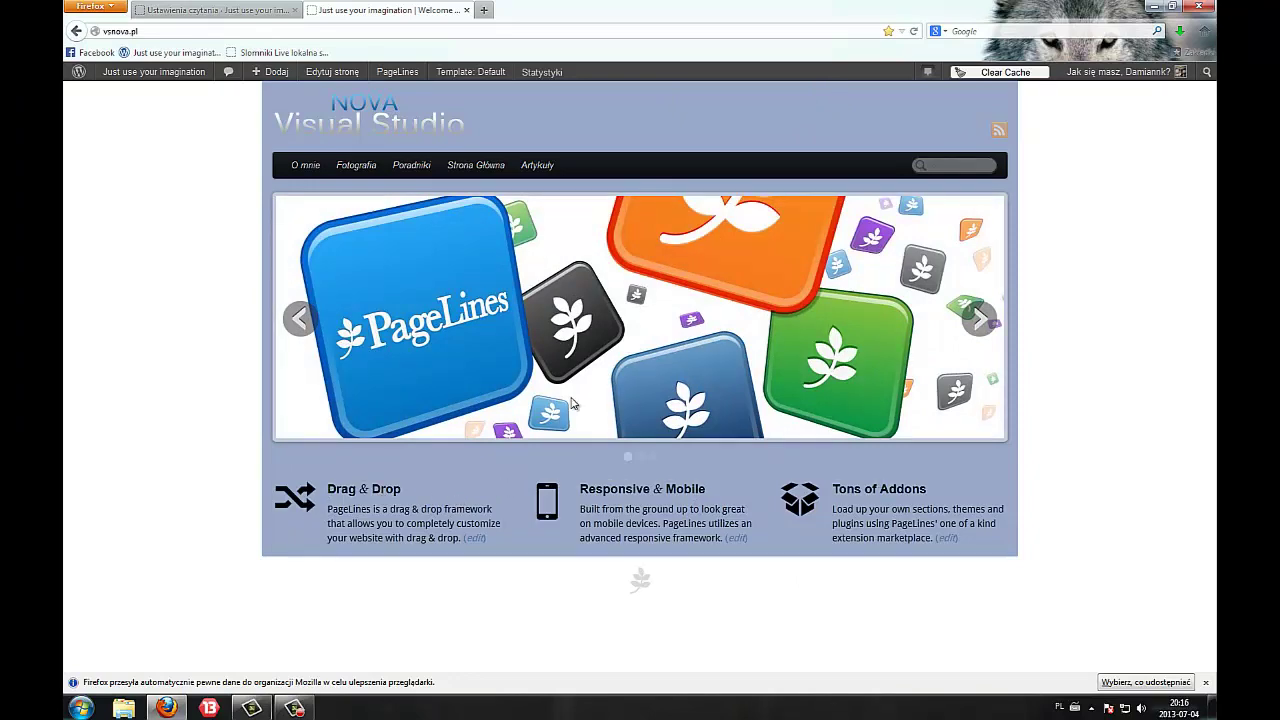
{"action": "left_click", "coordinate": [641, 457]}
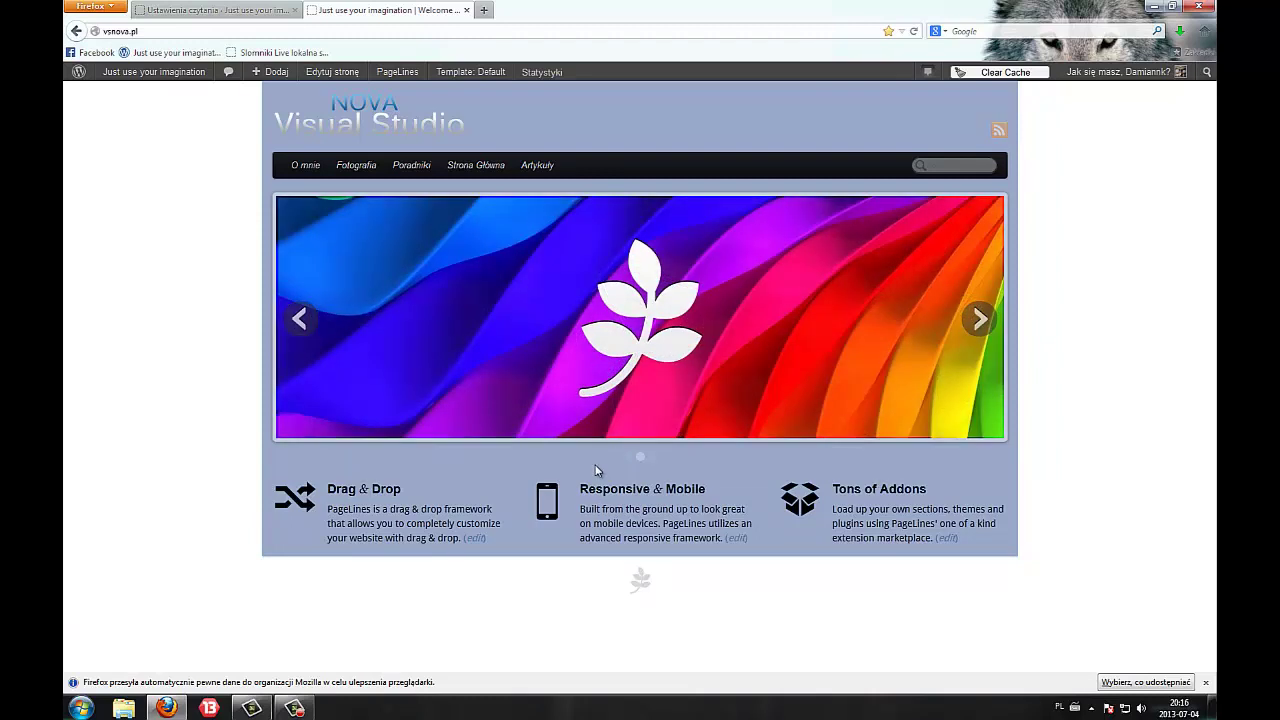
{"action": "left_click", "coordinate": [654, 456]}
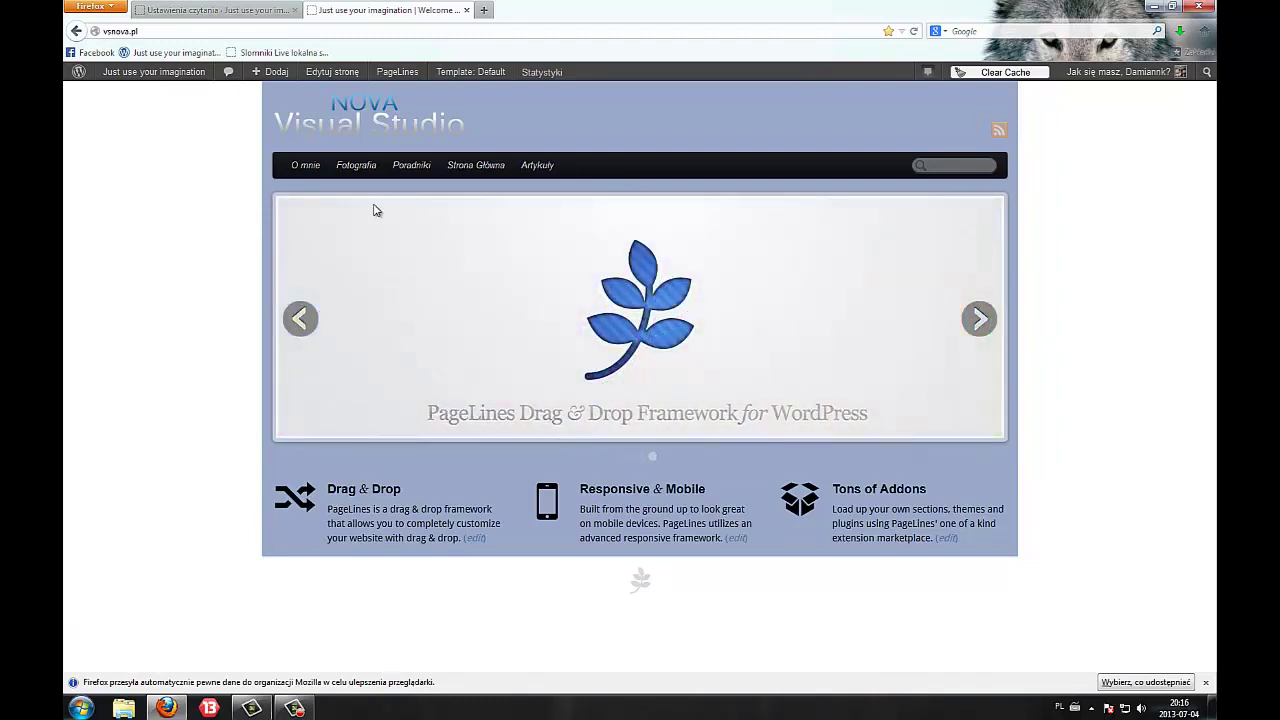
Open the Artykuły page from the site navigation and look through its list of posts.
{"action": "left_click", "coordinate": [530, 168]}
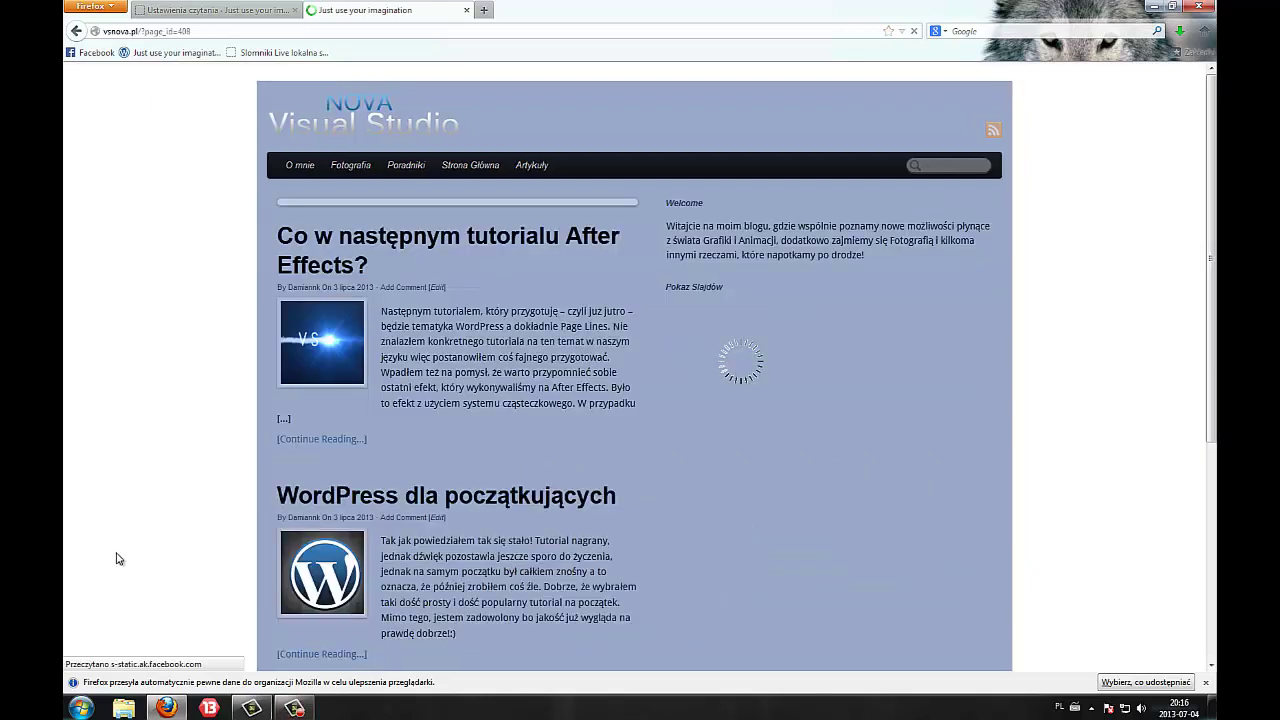
{"action": "scroll", "coordinate": [118, 557], "scroll_direction": "down", "scroll_amount": 4}
{"action": "scroll", "coordinate": [125, 555], "scroll_direction": "down", "scroll_amount": 2}
{"action": "scroll", "coordinate": [125, 555], "scroll_direction": "up", "scroll_amount": 8}
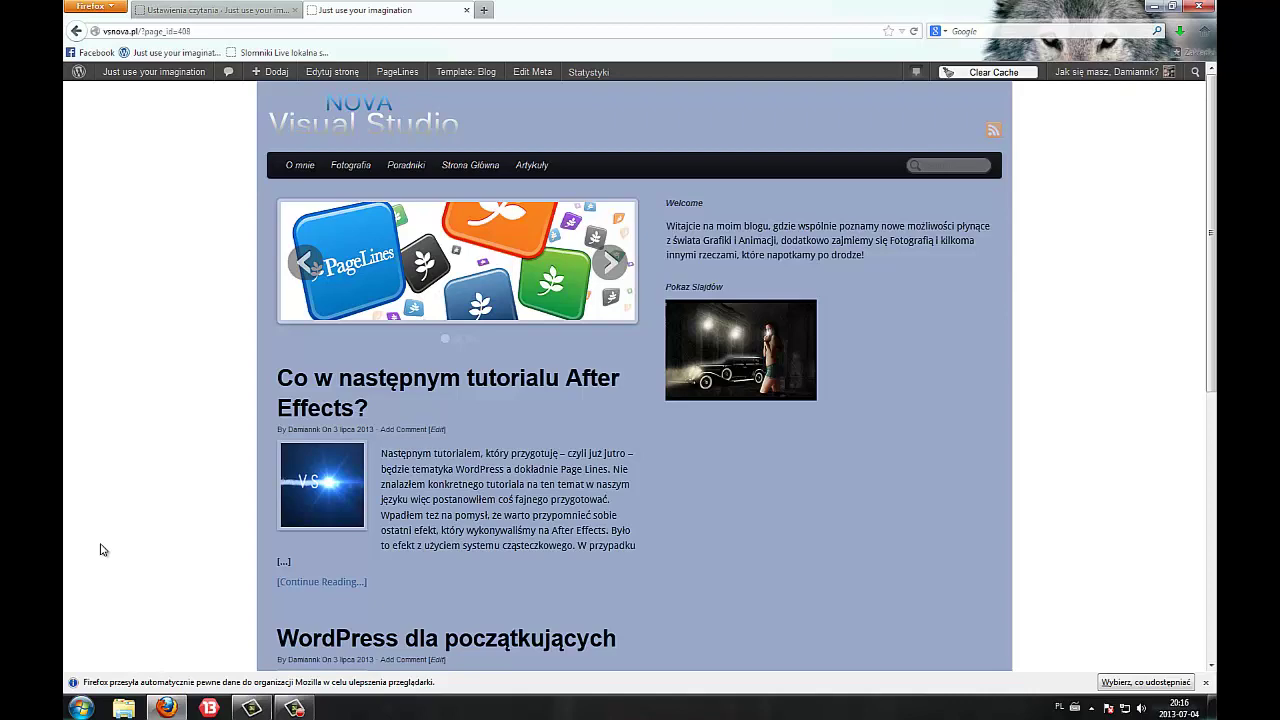
{"action": "scroll", "coordinate": [100, 545], "scroll_direction": "down", "scroll_amount": 5}
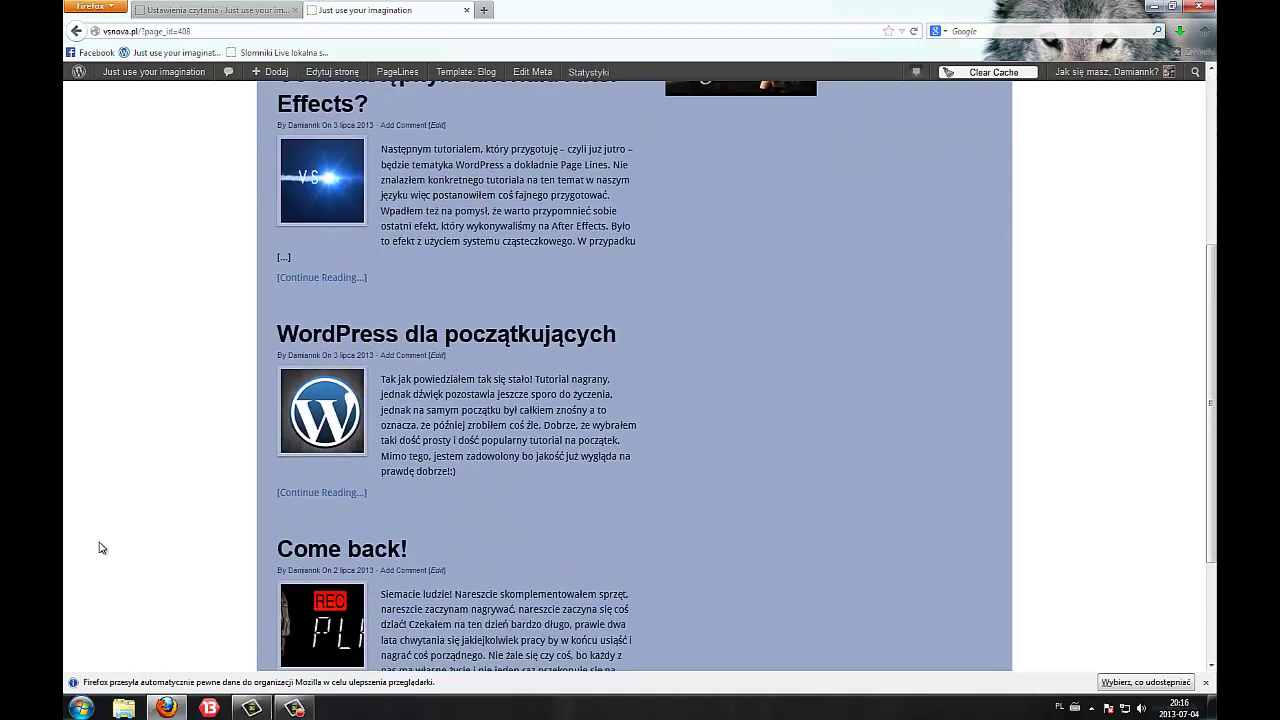
Open the QuickSlider site defaults in the PageLines Page Options and look through the slider and slide settings.
{"action": "left_click", "coordinate": [210, 10]}
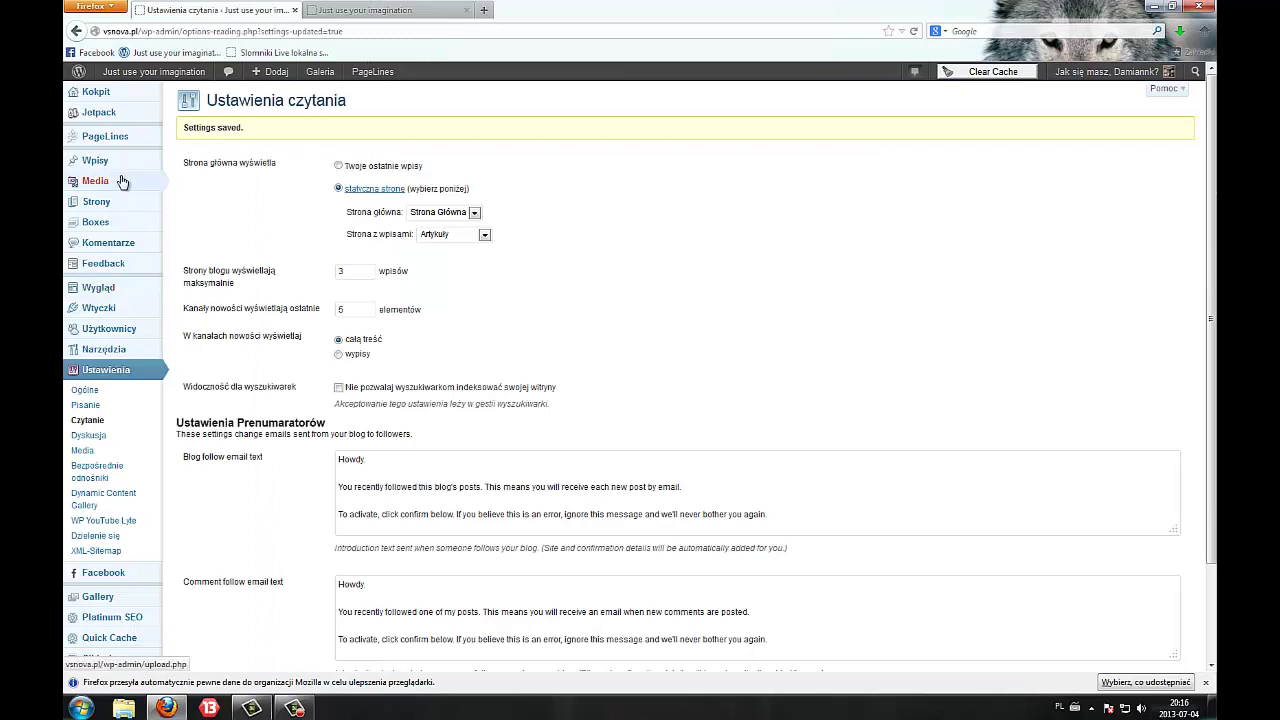
{"action": "mouse_move", "coordinate": [115, 140]}
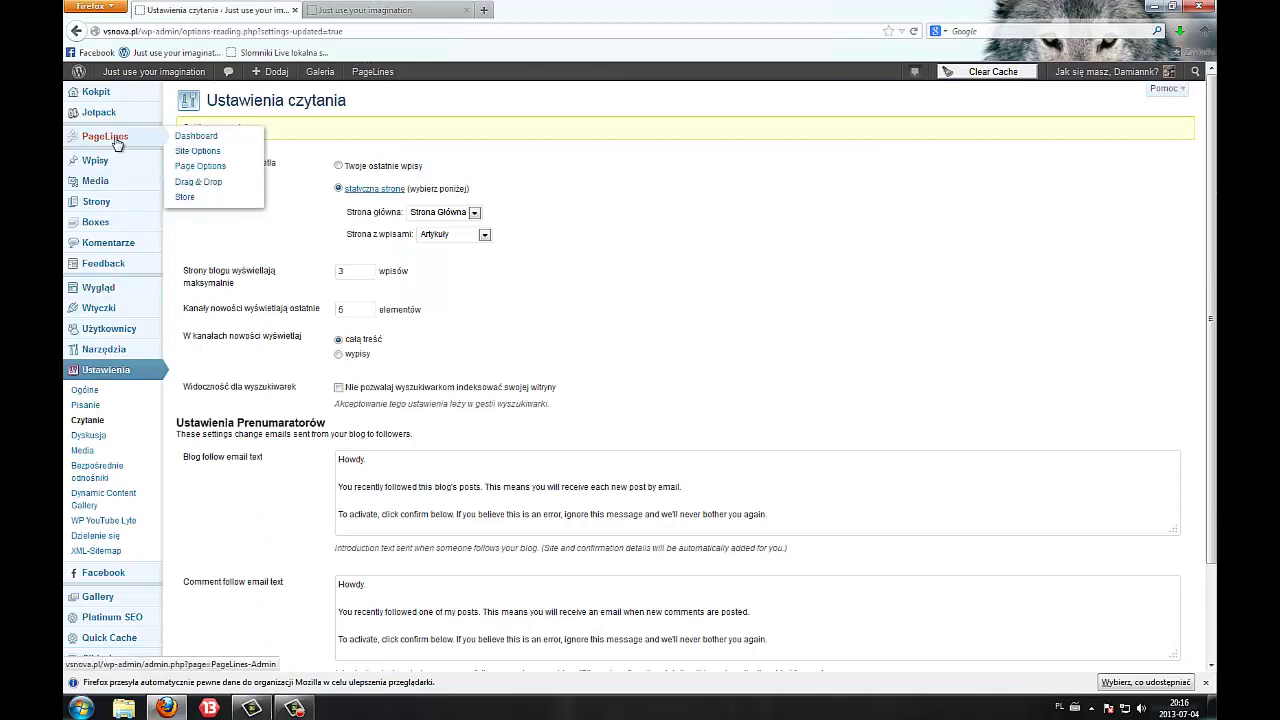
{"action": "left_click", "coordinate": [229, 172]}
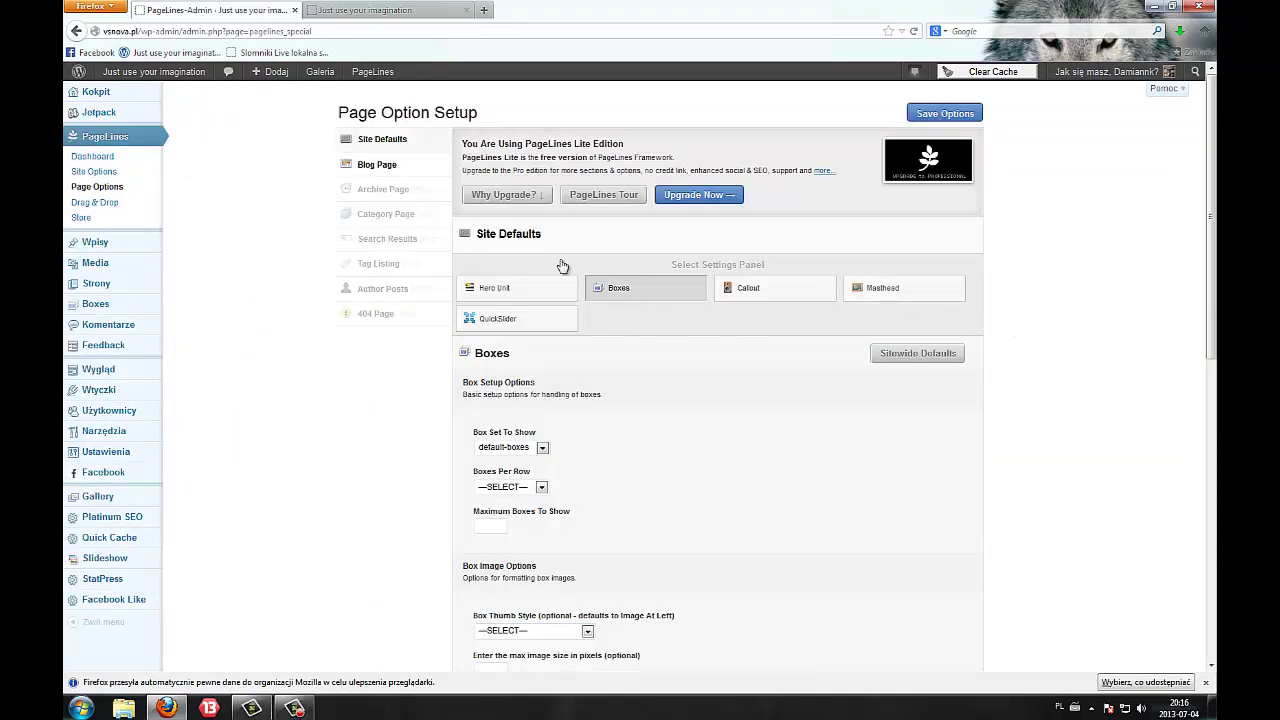
{"action": "left_click", "coordinate": [500, 318]}
{"action": "scroll", "coordinate": [400, 318], "scroll_direction": "down", "scroll_amount": 4}
{"action": "scroll", "coordinate": [380, 317], "scroll_direction": "down", "scroll_amount": 7}
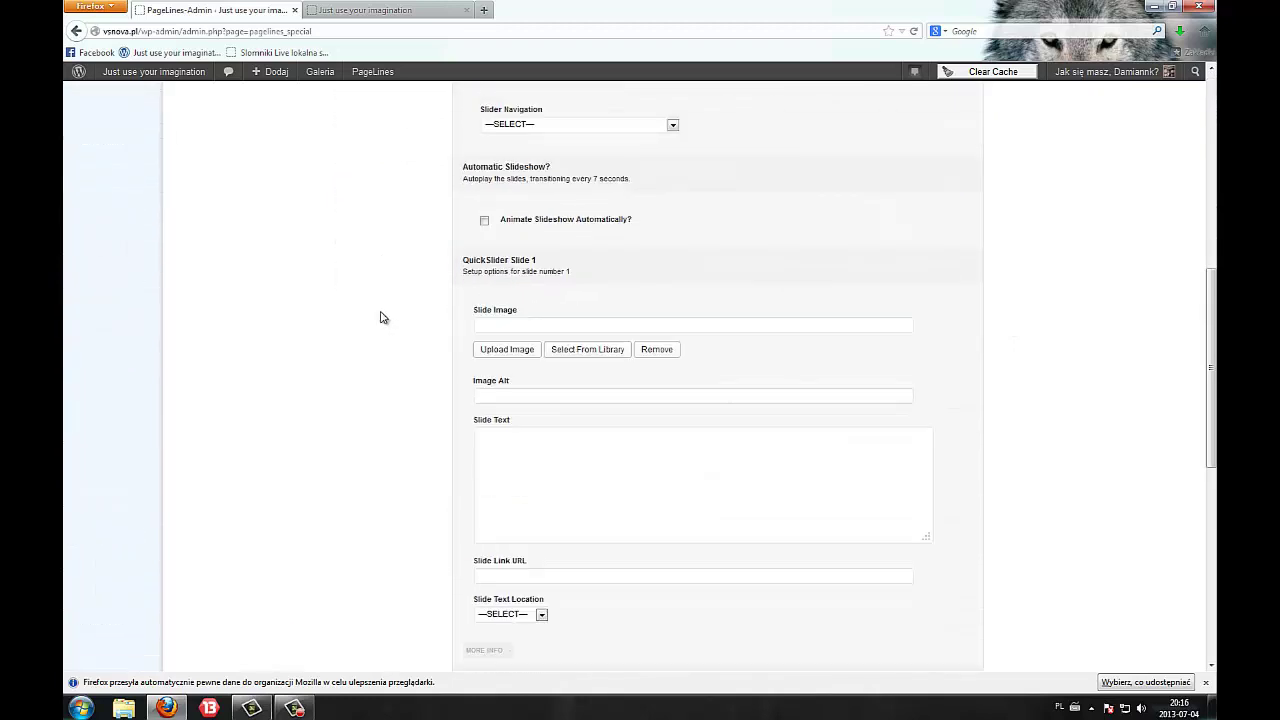
{"action": "scroll", "coordinate": [380, 317], "scroll_direction": "up", "scroll_amount": 9}
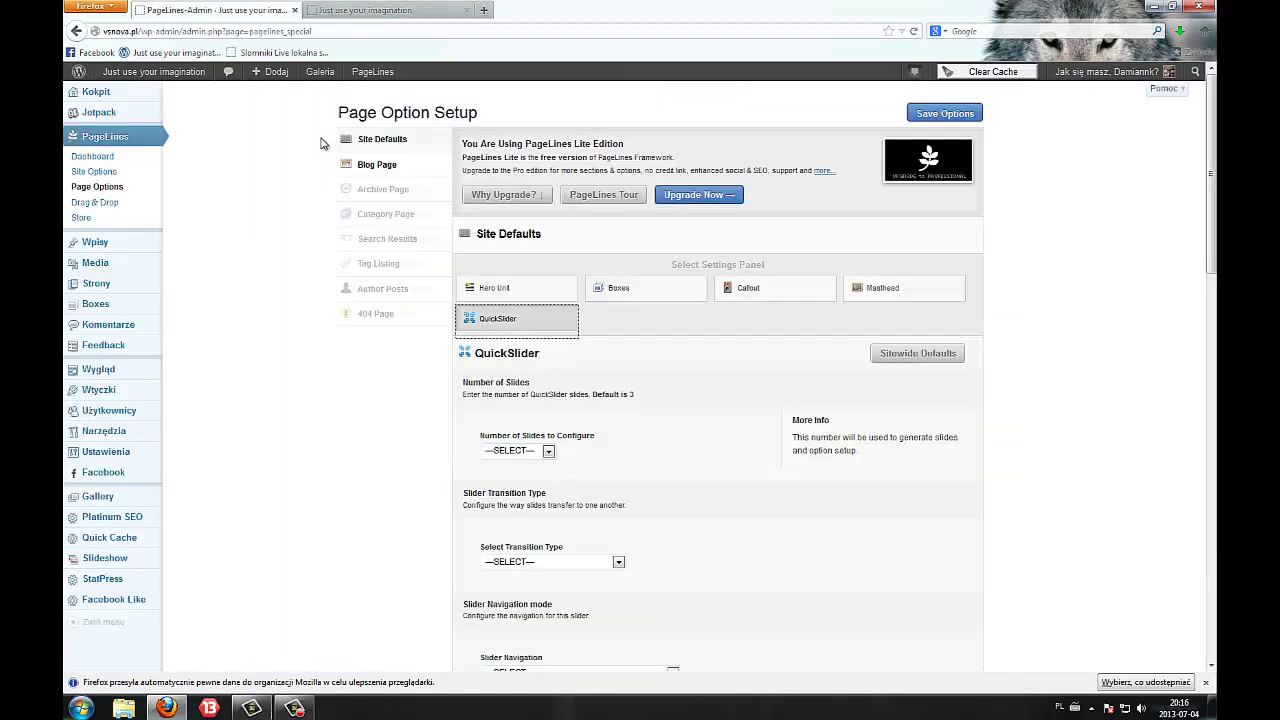
{"action": "scroll", "coordinate": [323, 137], "scroll_direction": "down", "scroll_amount": 4}
{"action": "scroll", "coordinate": [318, 165], "scroll_direction": "down", "scroll_amount": 14}
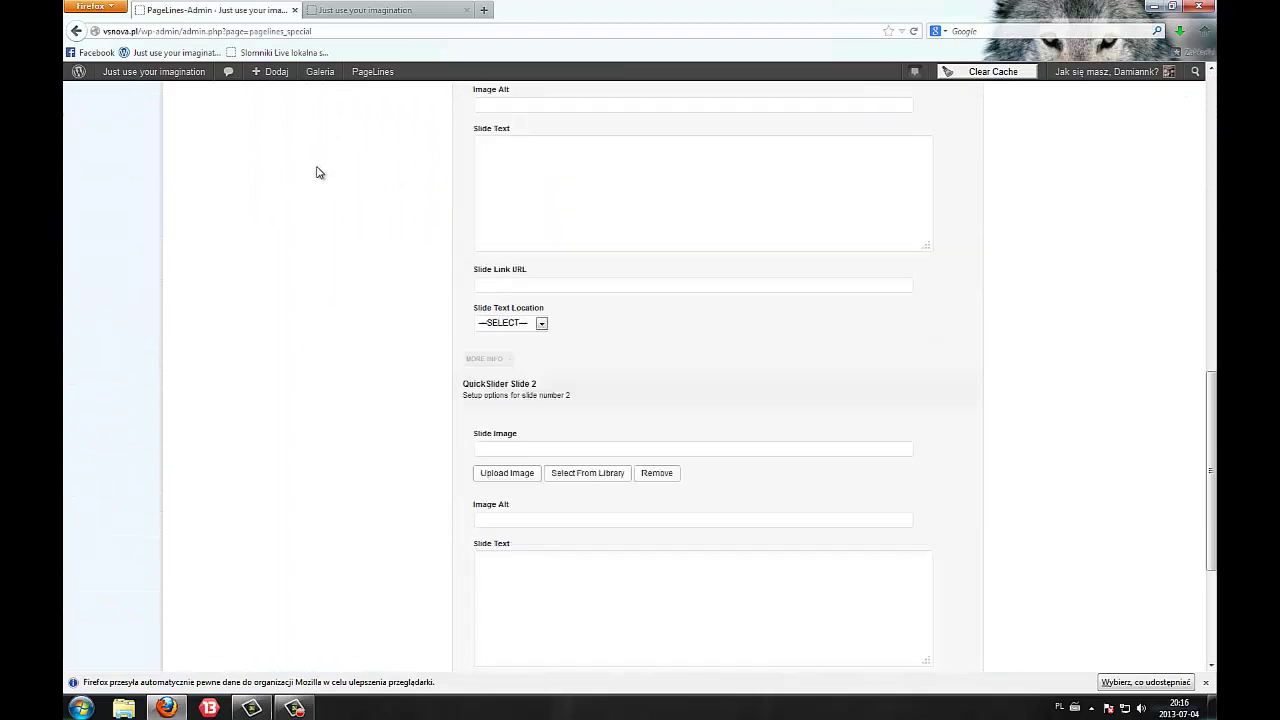
{"action": "scroll", "coordinate": [330, 280], "scroll_direction": "up", "scroll_amount": 18}
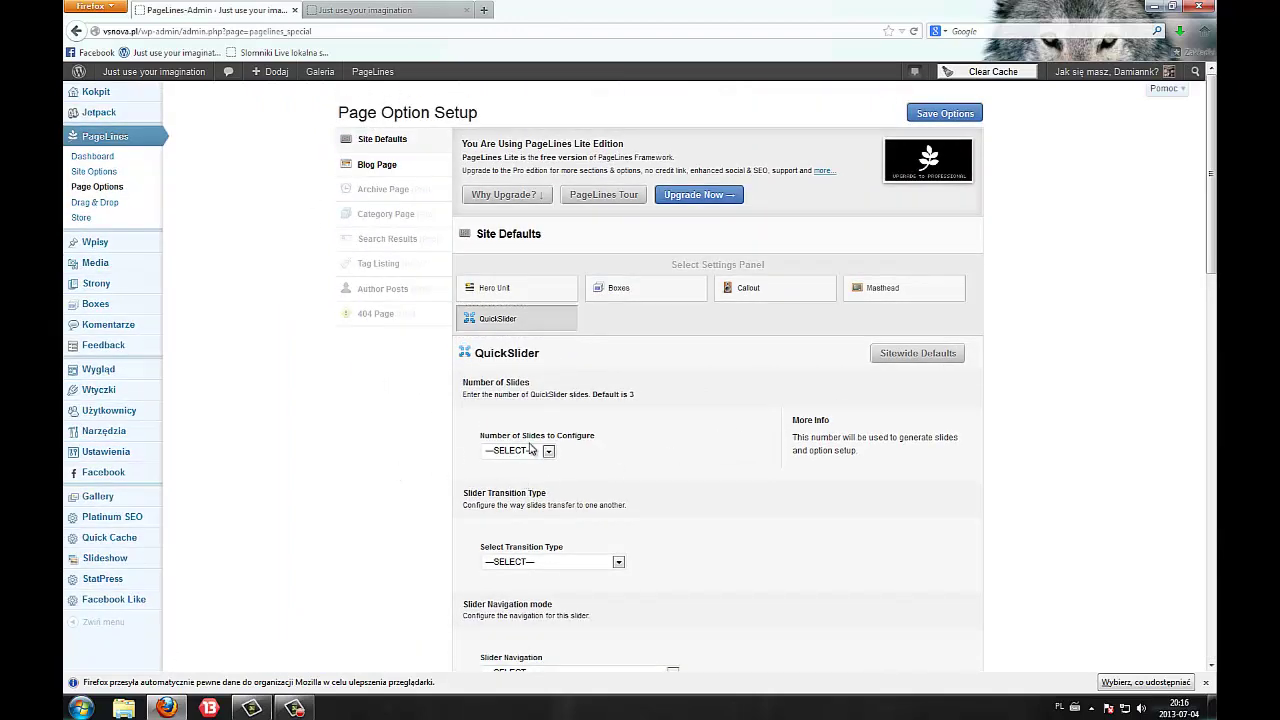
Show the choices for the number of slides to configure and view the slider on the public Artykuły page.
{"action": "left_click", "coordinate": [548, 451]}
{"action": "left_click", "coordinate": [441, 582]}
{"action": "scroll", "coordinate": [441, 582], "scroll_direction": "down", "scroll_amount": 3}
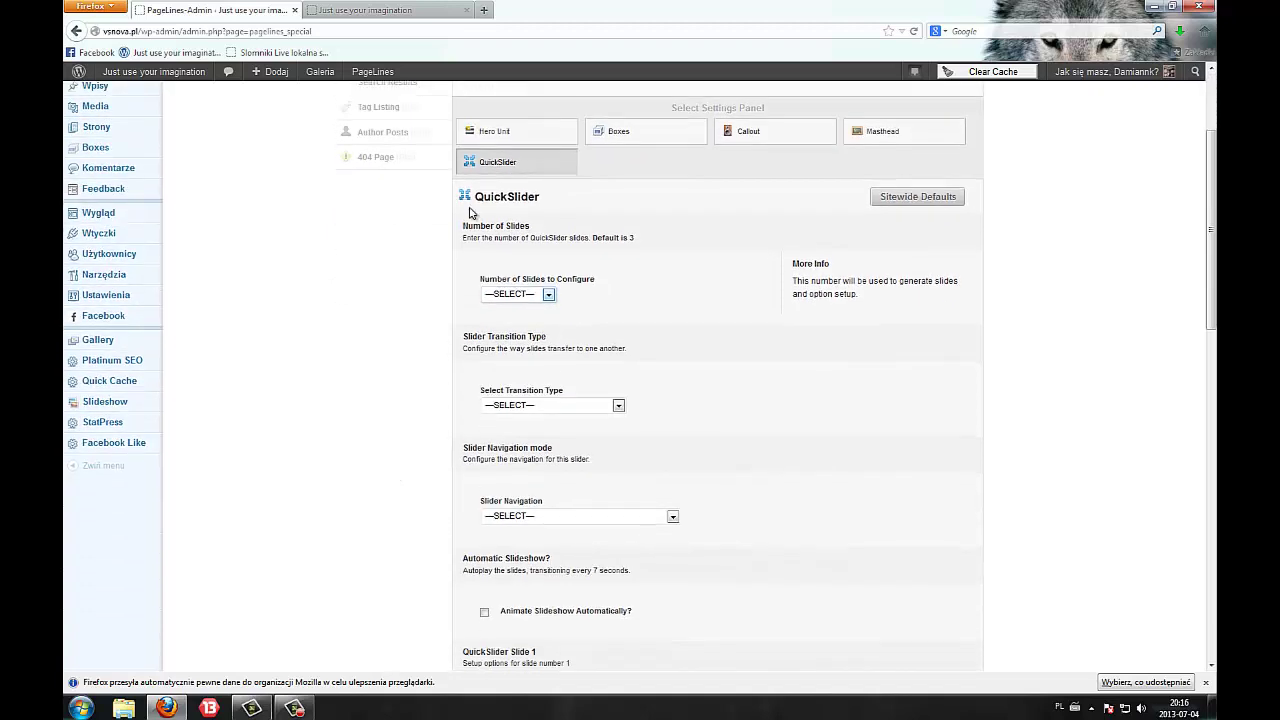
{"action": "left_click", "coordinate": [425, 10]}
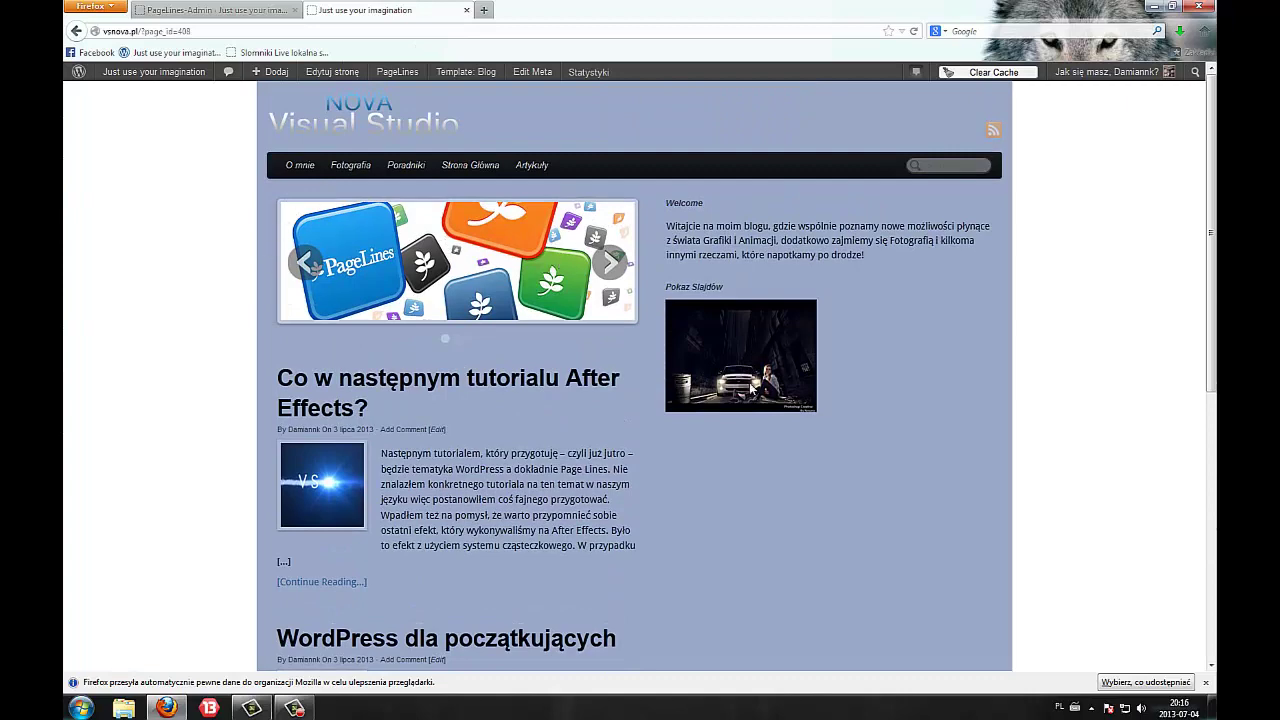
{"action": "left_click", "coordinate": [282, 8]}
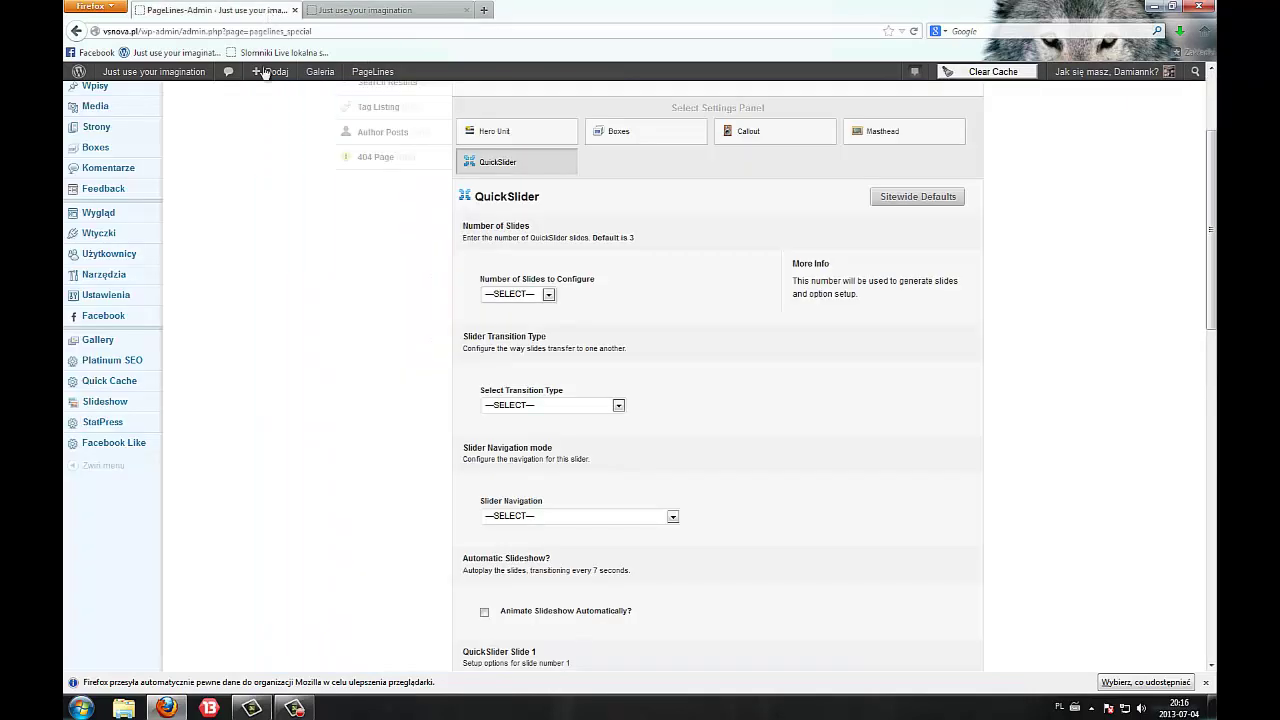
Show the QuickSlider Slide 1 fields for image upload, image alt, slide text, link URL and text location without filling them in.
{"action": "scroll", "coordinate": [268, 130], "scroll_direction": "down", "scroll_amount": 6}
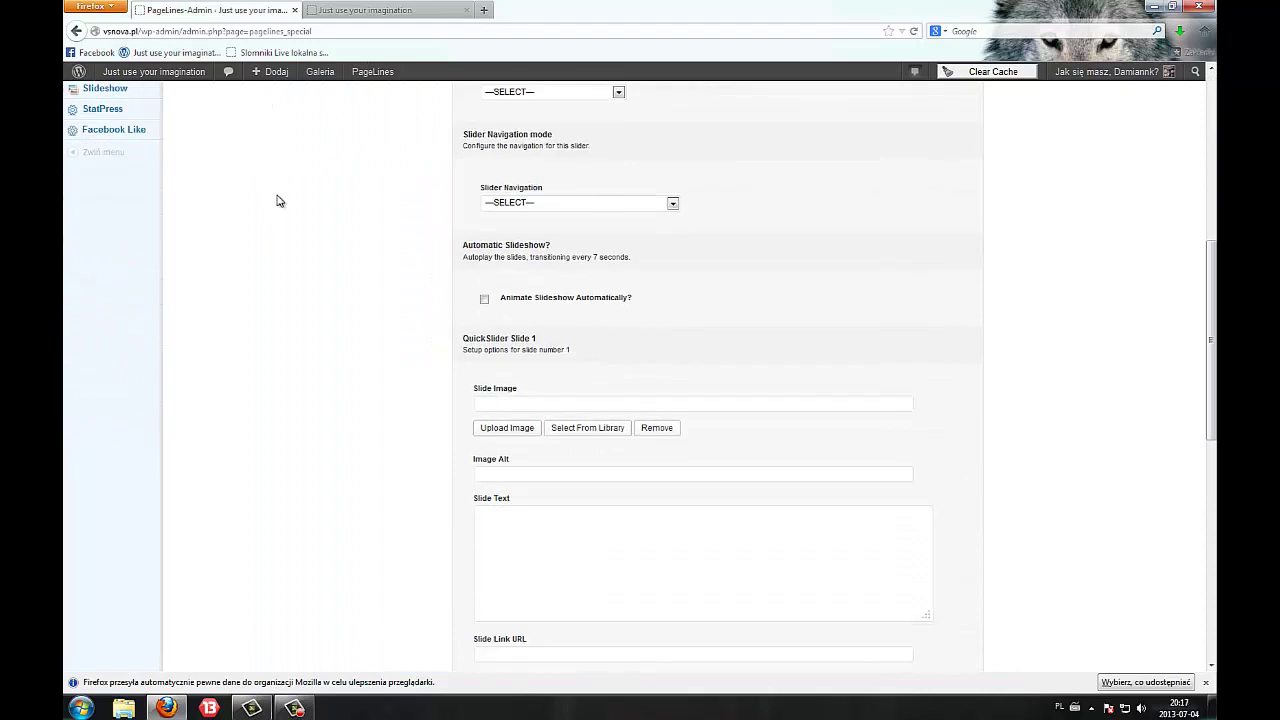
{"action": "scroll", "coordinate": [495, 198], "scroll_direction": "up", "scroll_amount": 2}
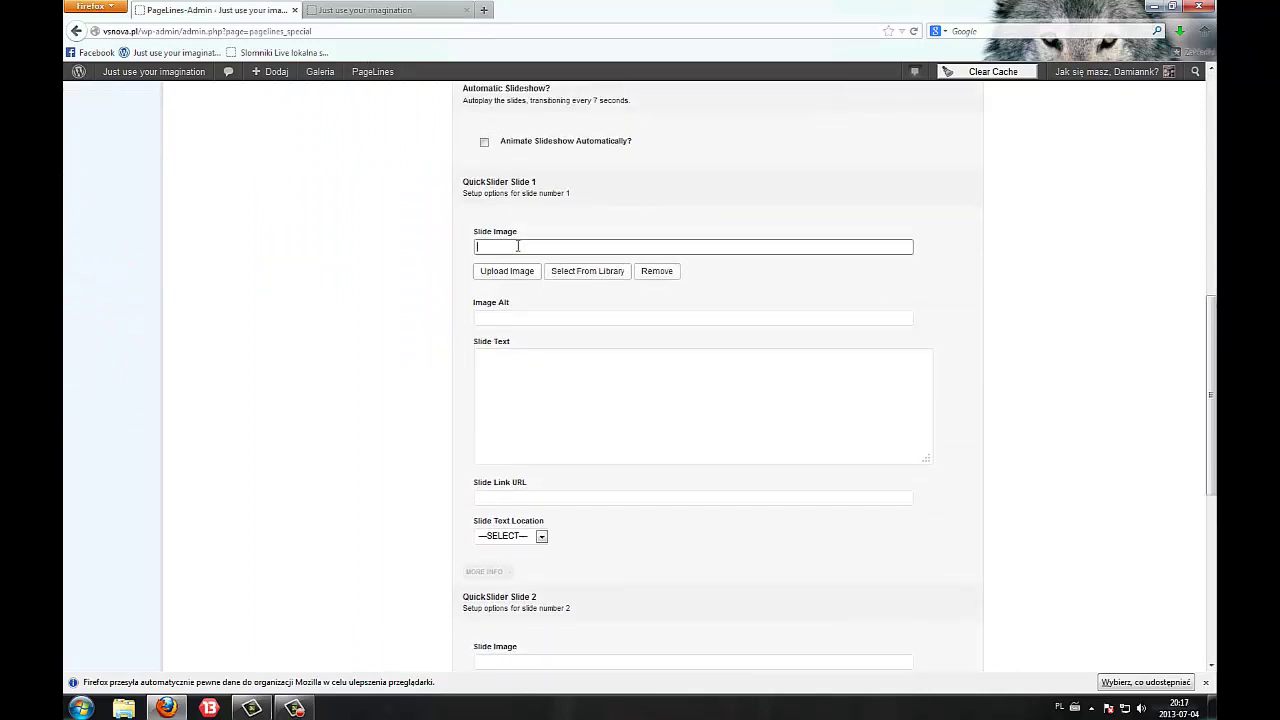
{"action": "left_click", "coordinate": [521, 277]}
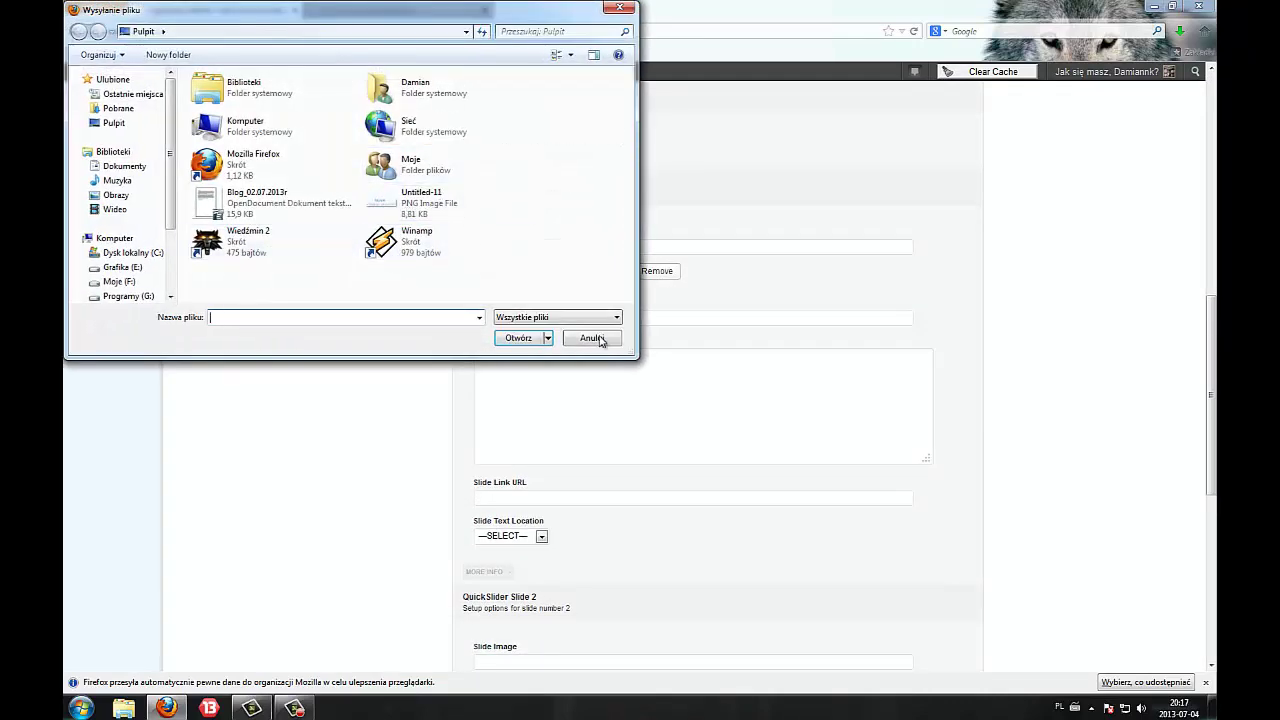
{"action": "left_click", "coordinate": [589, 336]}
{"action": "left_click", "coordinate": [565, 317]}
{"action": "left_click", "coordinate": [566, 381]}
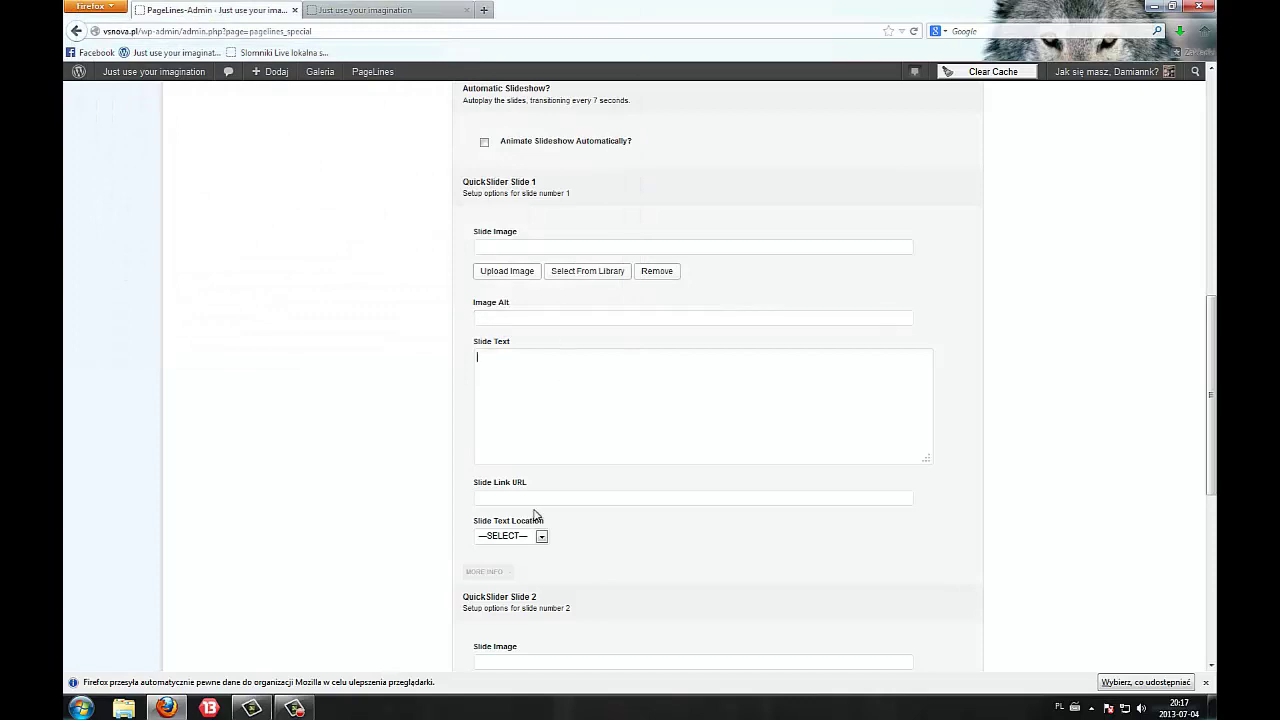
{"action": "left_click", "coordinate": [538, 497]}
{"action": "left_click", "coordinate": [512, 538]}
{"action": "left_click", "coordinate": [372, 489]}
Save the QuickSlider page options and check the top of the Page Option Setup.
{"action": "scroll", "coordinate": [380, 489], "scroll_direction": "up", "scroll_amount": 7}
{"action": "scroll", "coordinate": [588, 458], "scroll_direction": "down", "scroll_amount": 15}
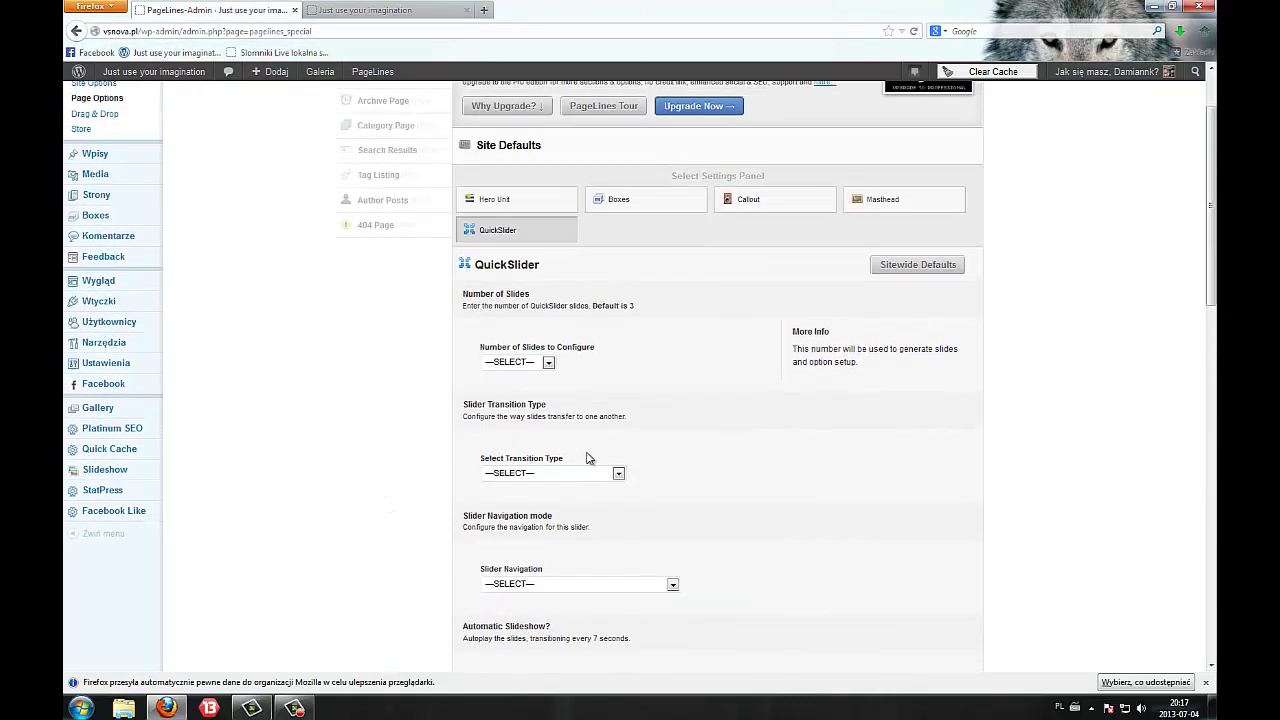
{"action": "left_click", "coordinate": [912, 552]}
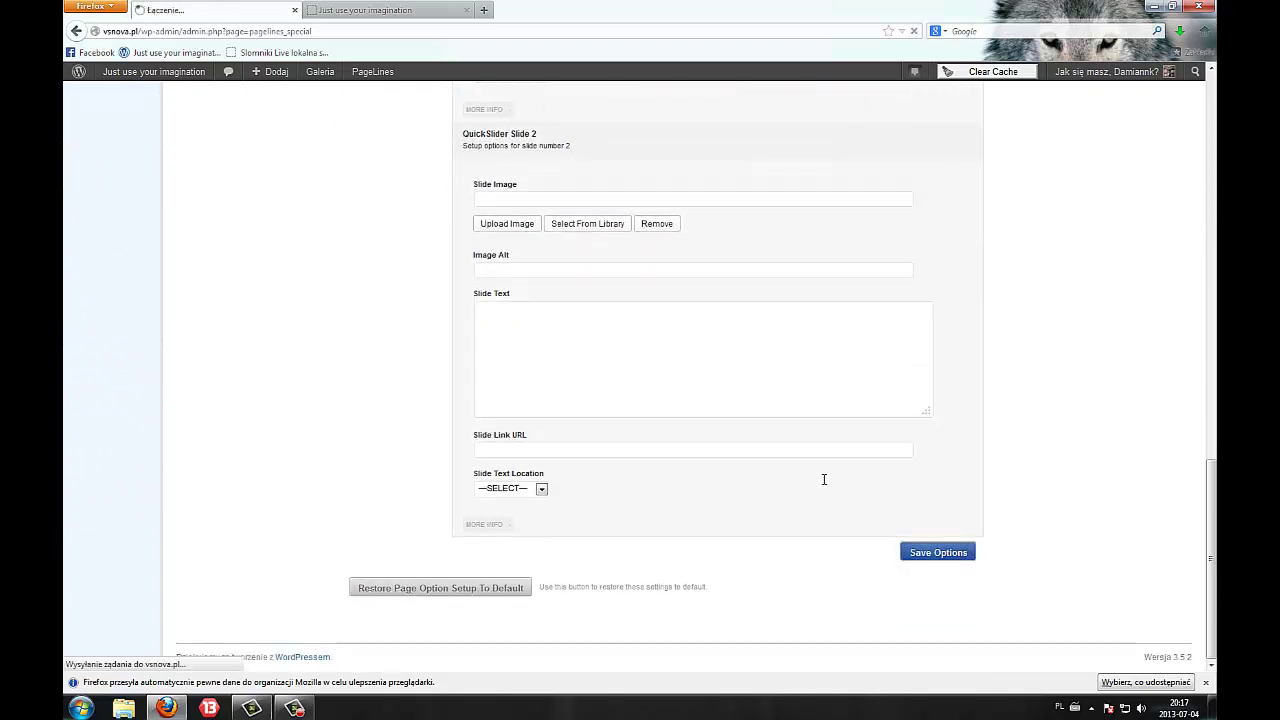
{"action": "scroll", "coordinate": [423, 200], "scroll_direction": "up", "scroll_amount": 4}
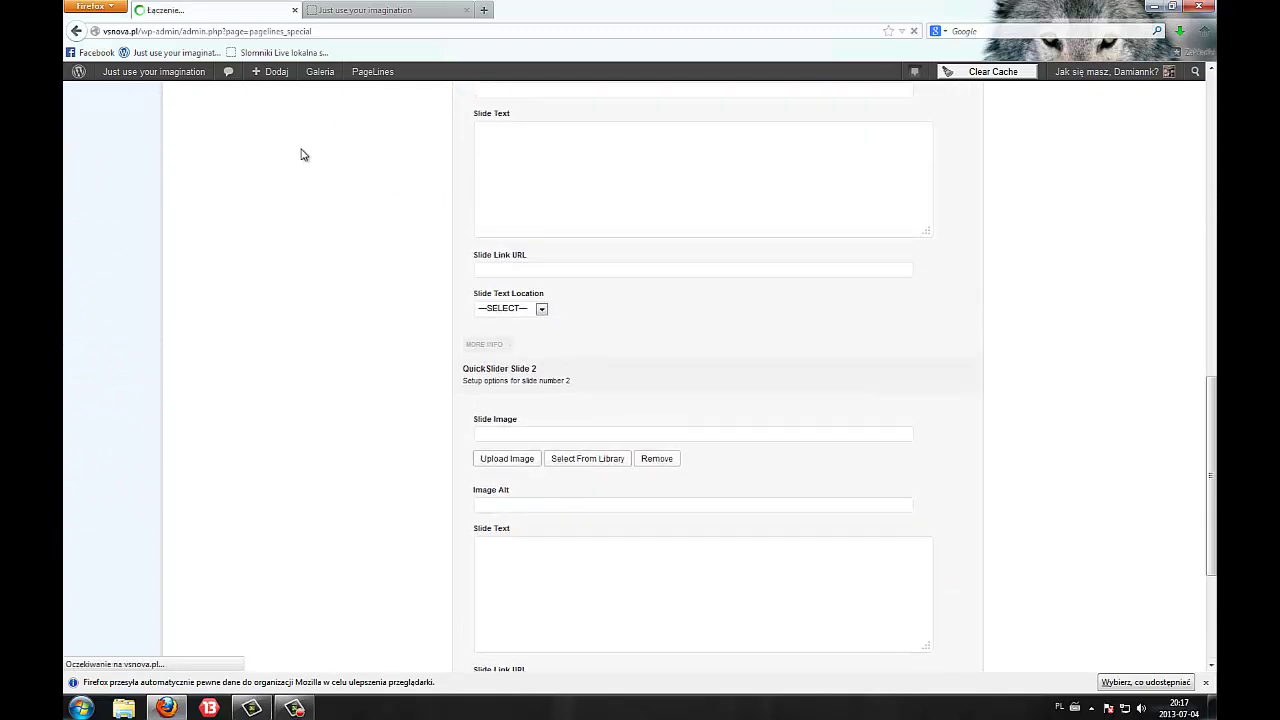
{"action": "scroll", "coordinate": [377, 198], "scroll_direction": "up", "scroll_amount": 9}
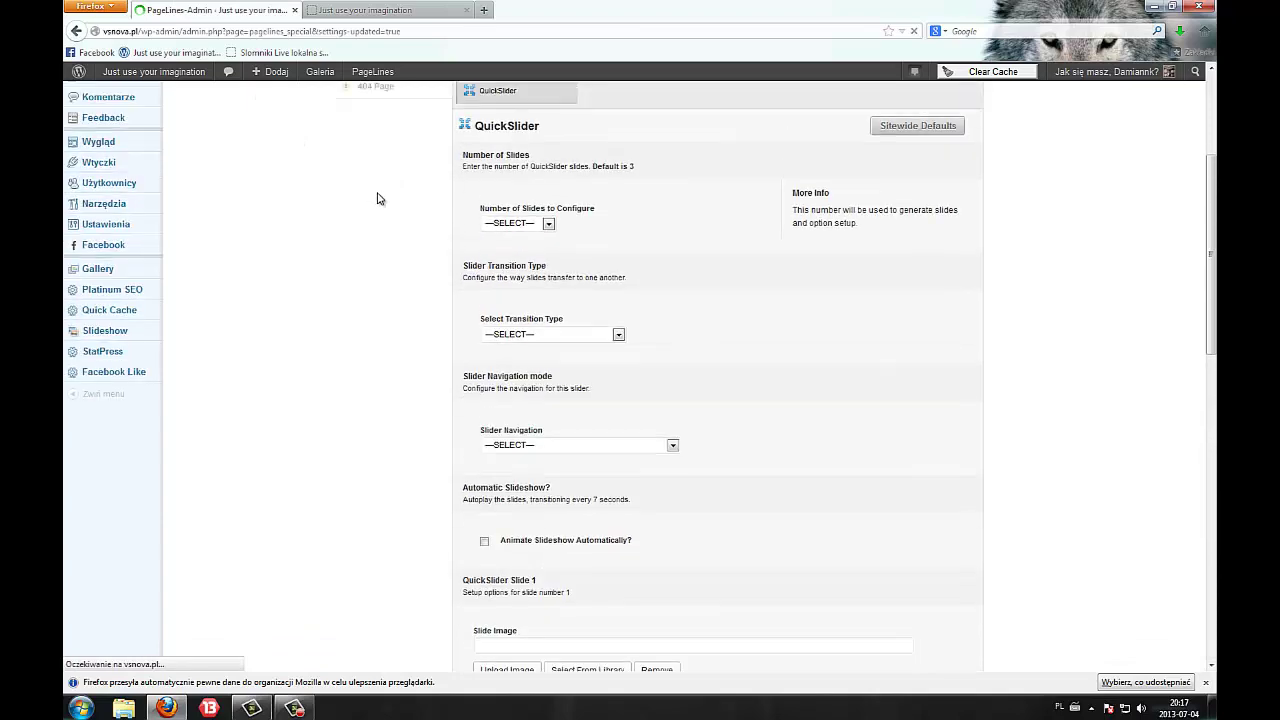
{"action": "scroll", "coordinate": [376, 198], "scroll_direction": "up", "scroll_amount": 4}
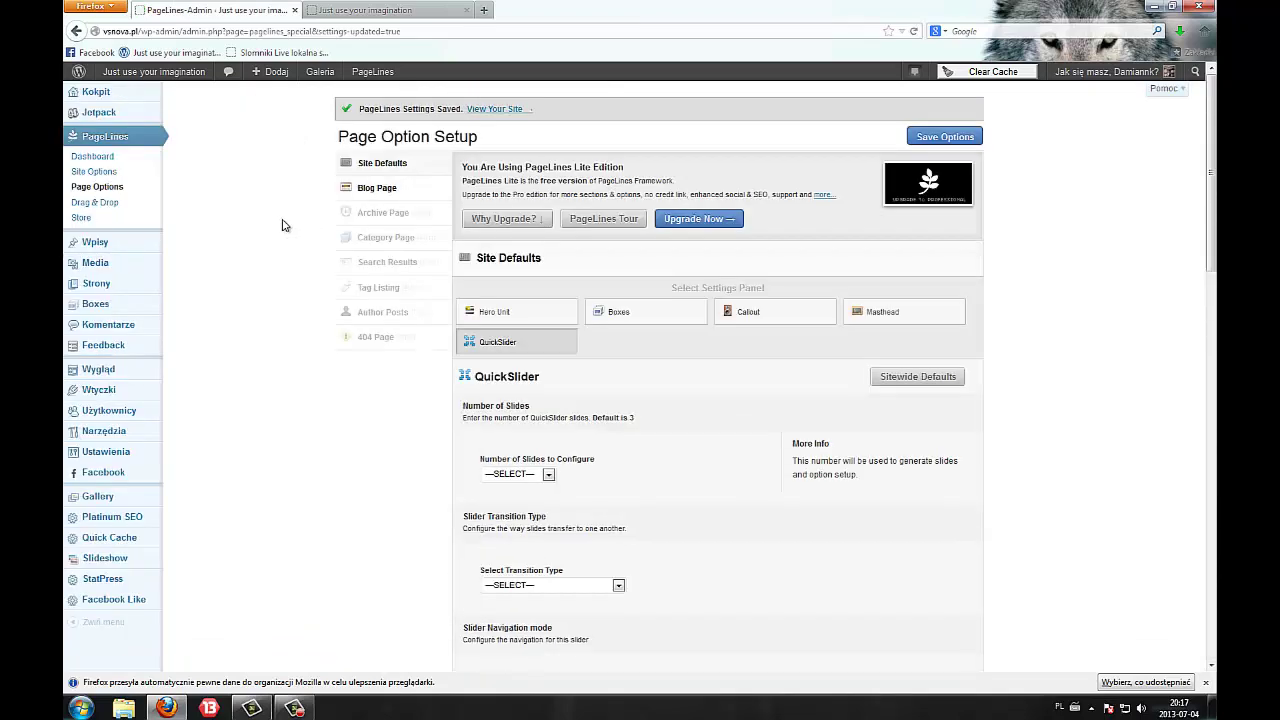
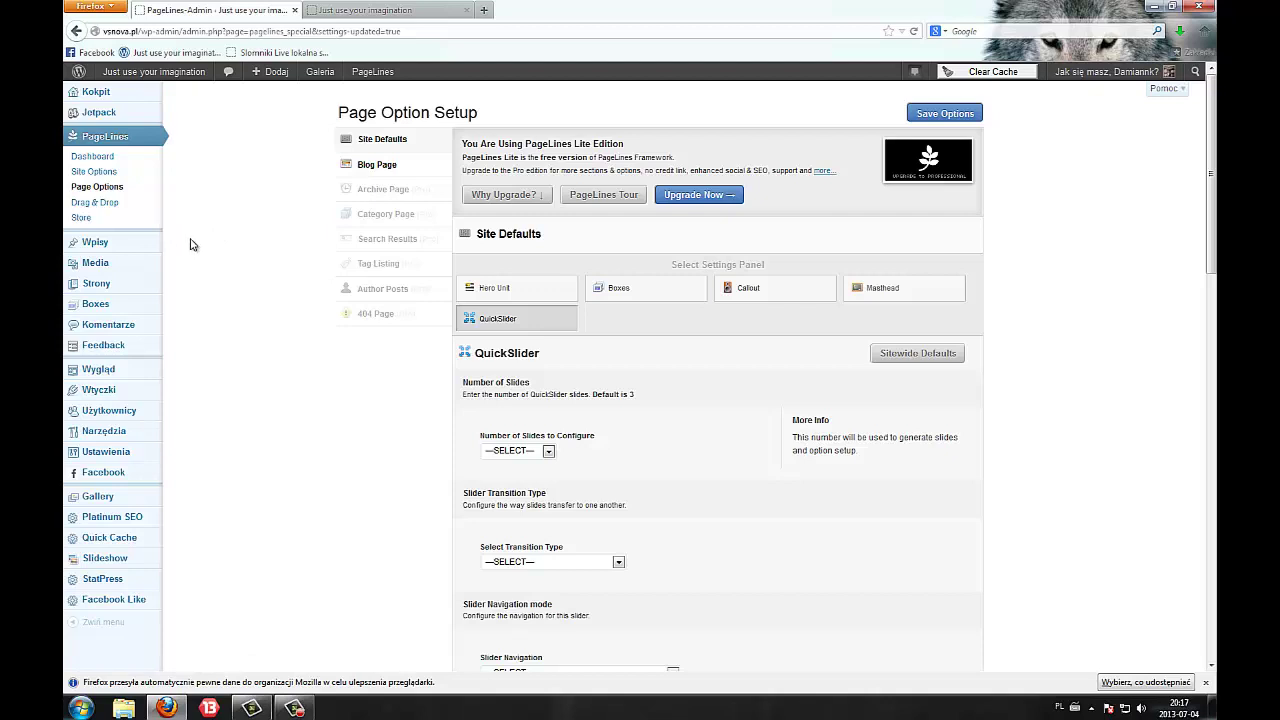
Open the PageLines Drag & Drop Template Setup.
{"action": "left_click", "coordinate": [94, 202]}
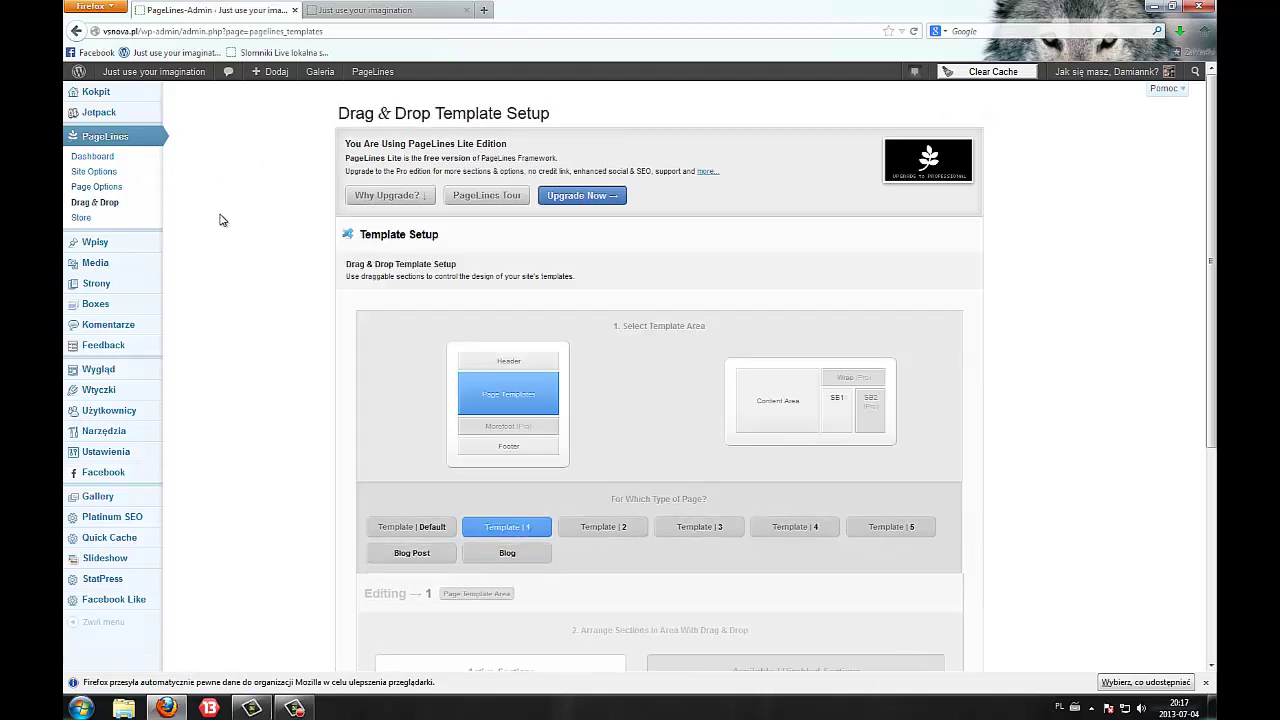
{"action": "mouse_move", "coordinate": [110, 305]}
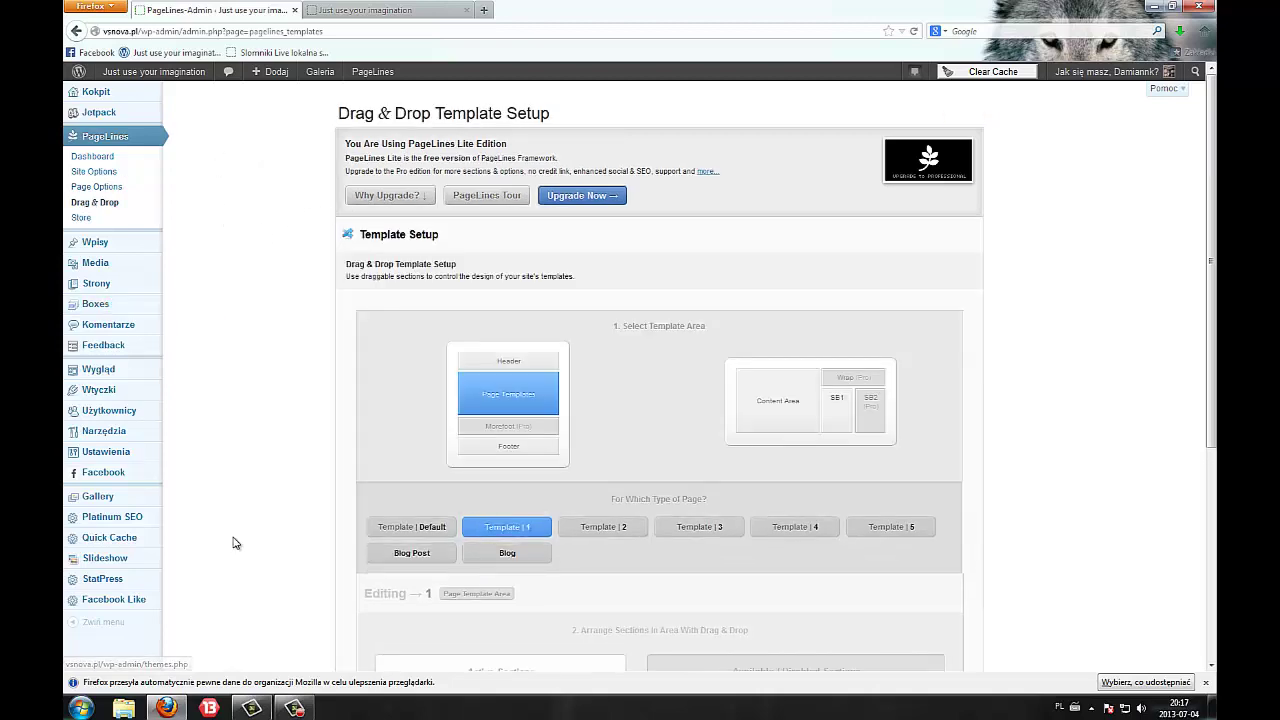
{"action": "scroll", "coordinate": [229, 469], "scroll_direction": "down", "scroll_amount": 4}
{"action": "scroll", "coordinate": [237, 460], "scroll_direction": "up", "scroll_amount": 4}
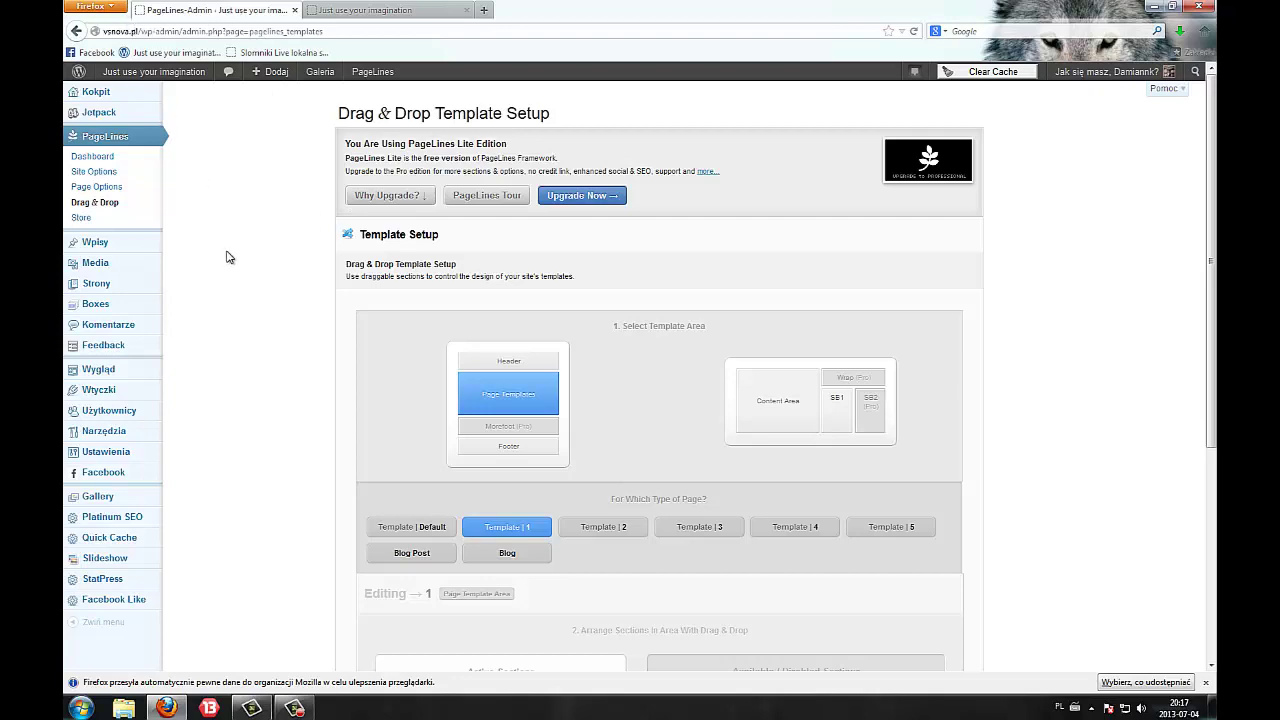
{"action": "scroll", "coordinate": [250, 238], "scroll_direction": "down", "scroll_amount": 4}
{"action": "scroll", "coordinate": [260, 254], "scroll_direction": "up", "scroll_amount": 4}
Browse the installed WordPress themes and activate GamePlus Edit.
{"action": "left_click", "coordinate": [188, 372]}
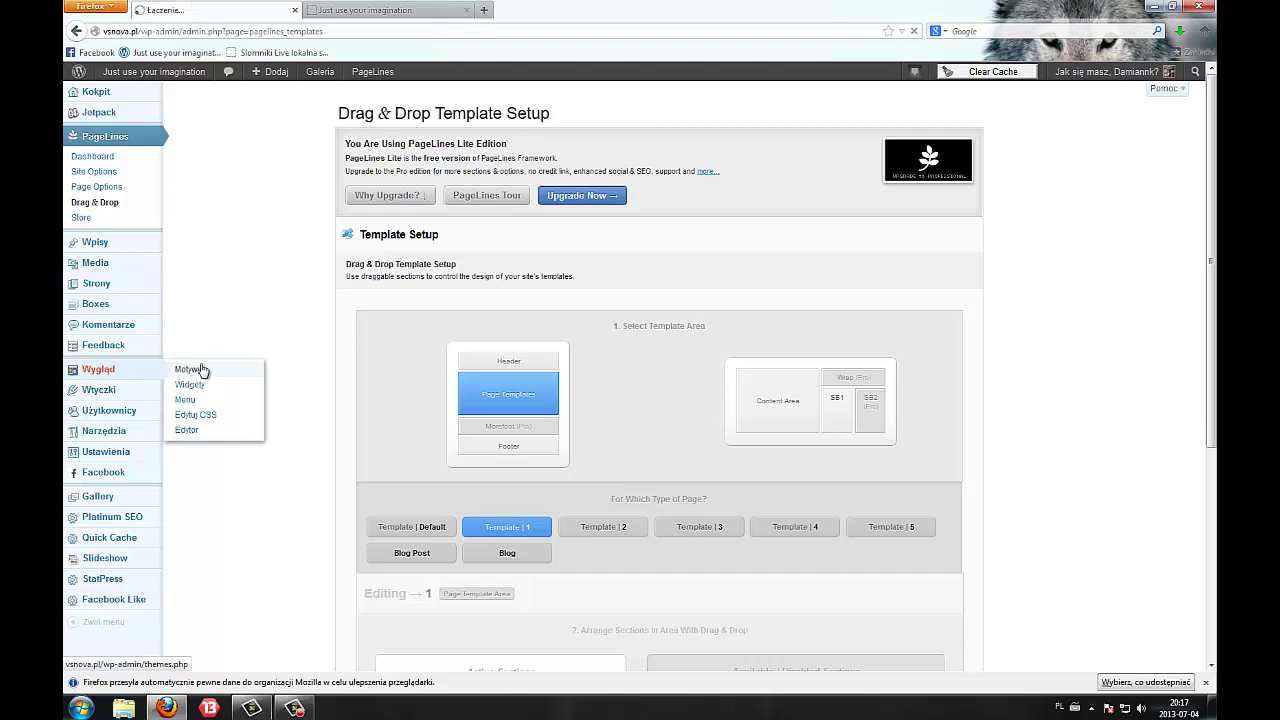
{"action": "scroll", "coordinate": [273, 362], "scroll_direction": "down", "scroll_amount": 5}
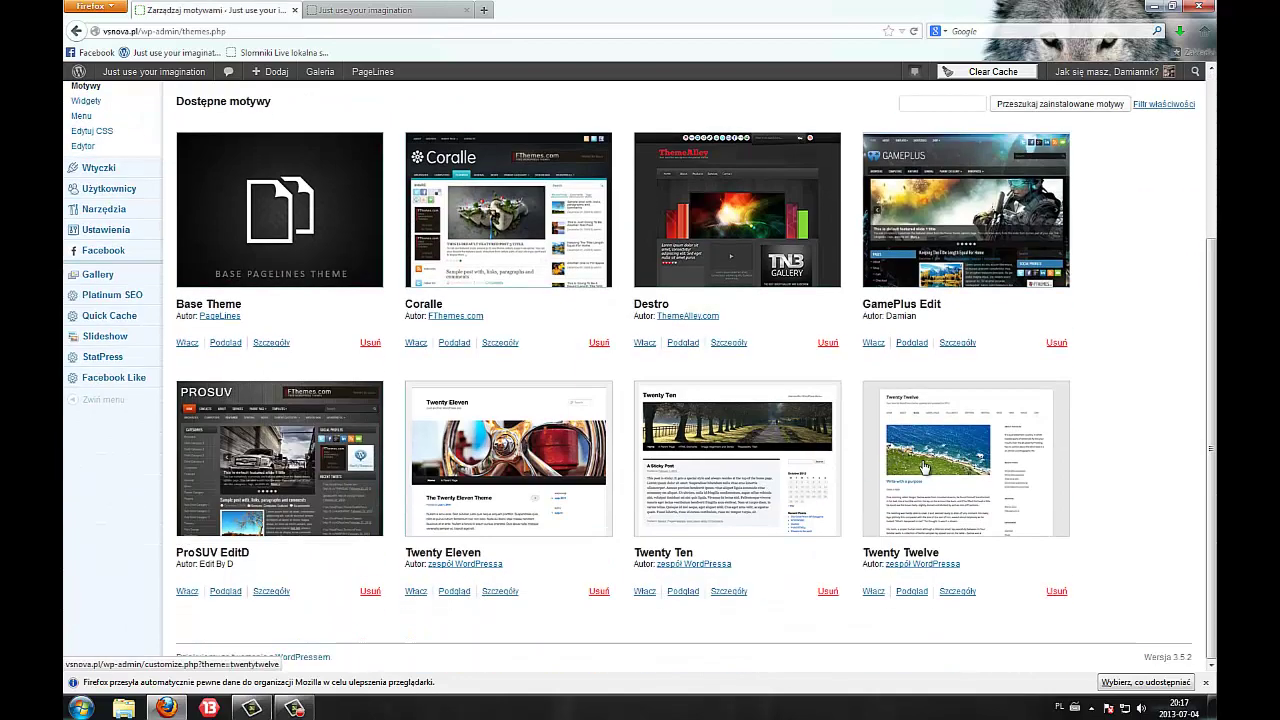
{"action": "scroll", "coordinate": [343, 143], "scroll_direction": "up", "scroll_amount": 5}
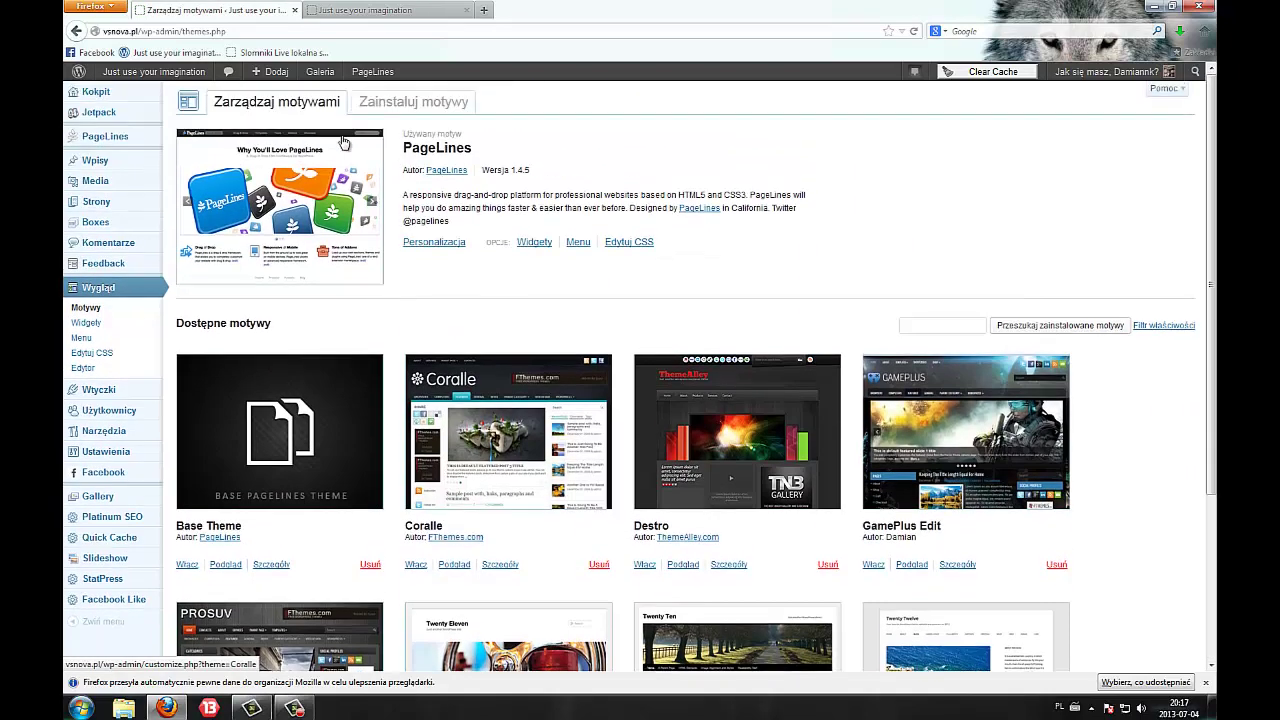
{"action": "left_click", "coordinate": [874, 566]}
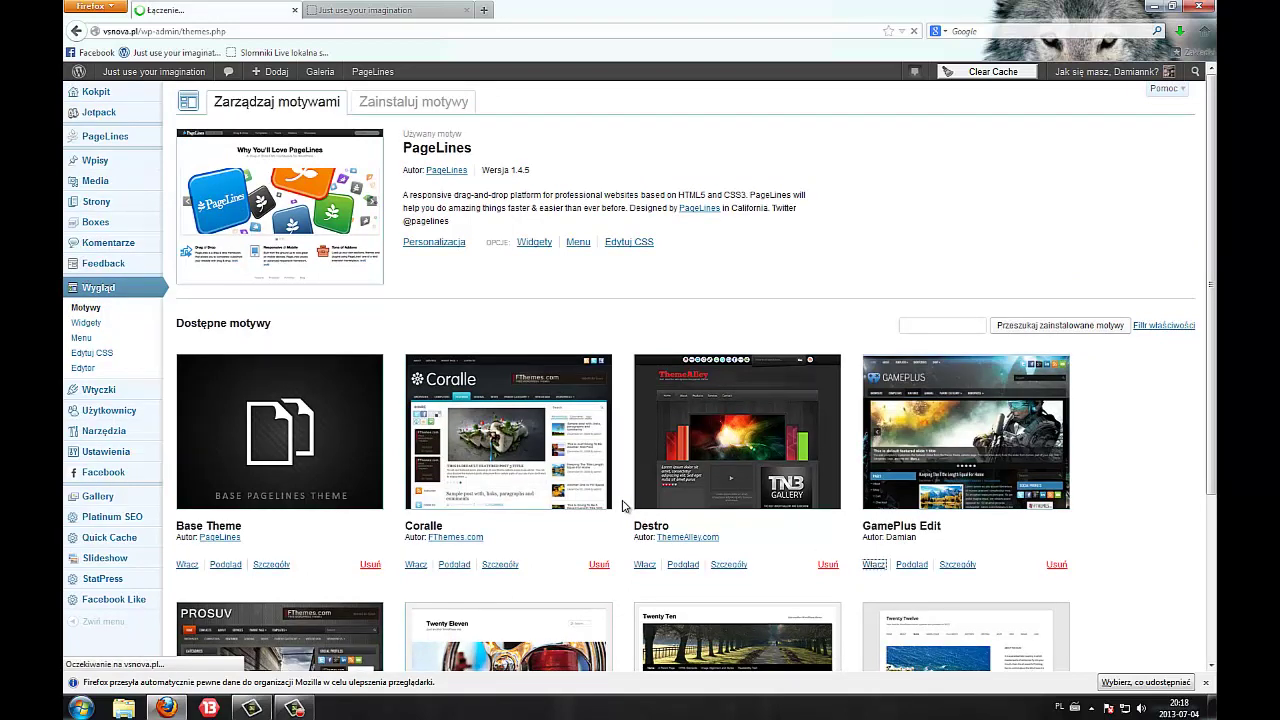
Reload the public blog page and examine the layout under the new theme, including the Kalendarz sidebar widget.
{"action": "left_click", "coordinate": [380, 10]}
{"action": "right_click", "coordinate": [186, 252]}
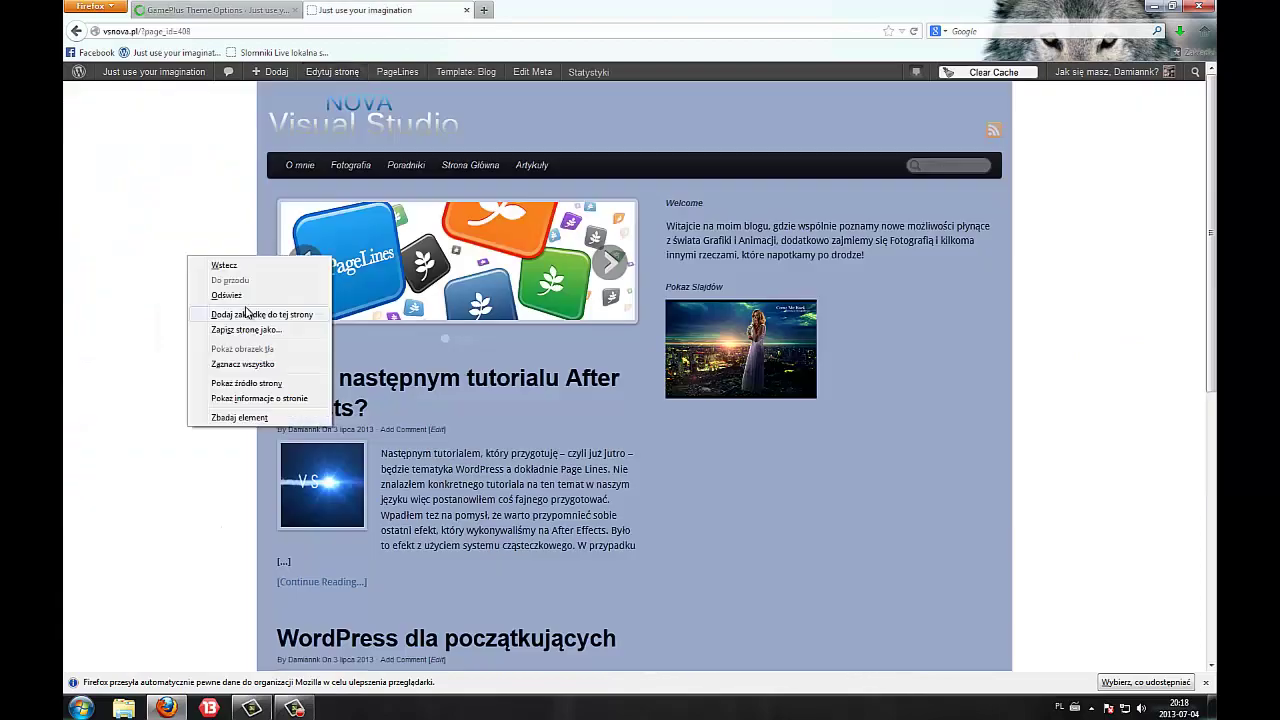
{"action": "left_click", "coordinate": [248, 303]}
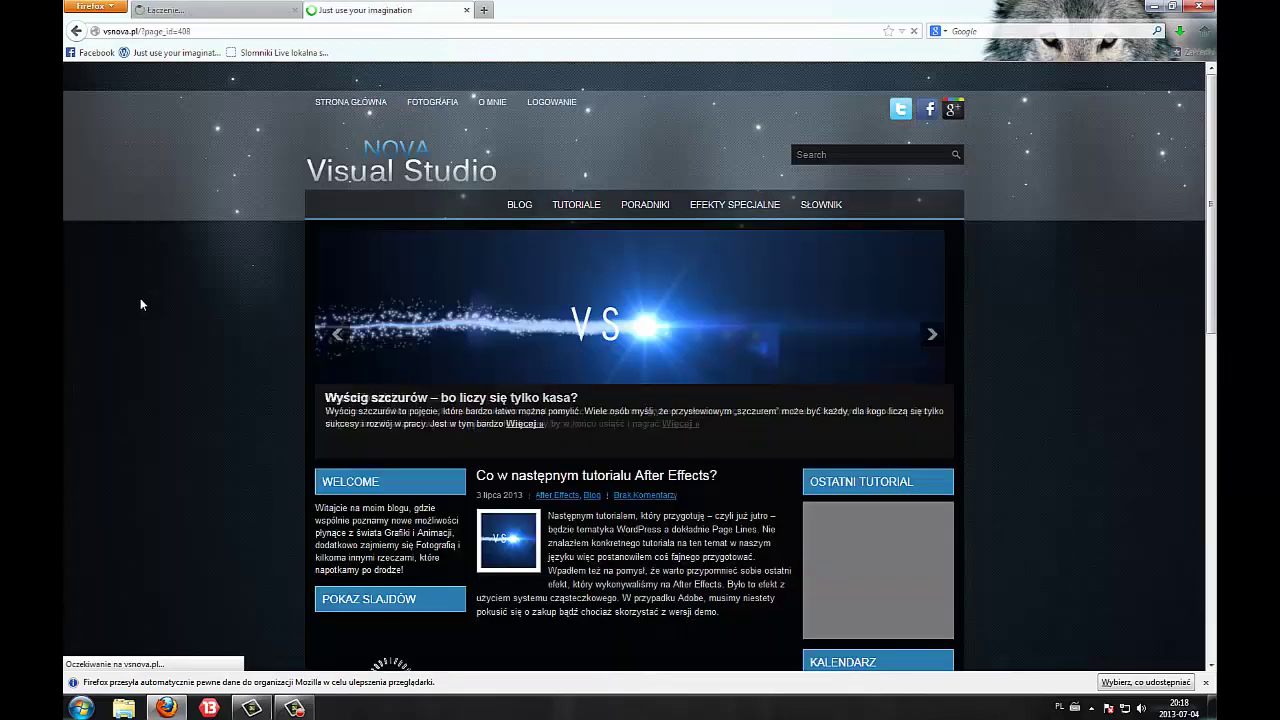
{"action": "scroll", "coordinate": [137, 298], "scroll_direction": "down", "scroll_amount": 10}
{"action": "scroll", "coordinate": [114, 319], "scroll_direction": "up", "scroll_amount": 10}
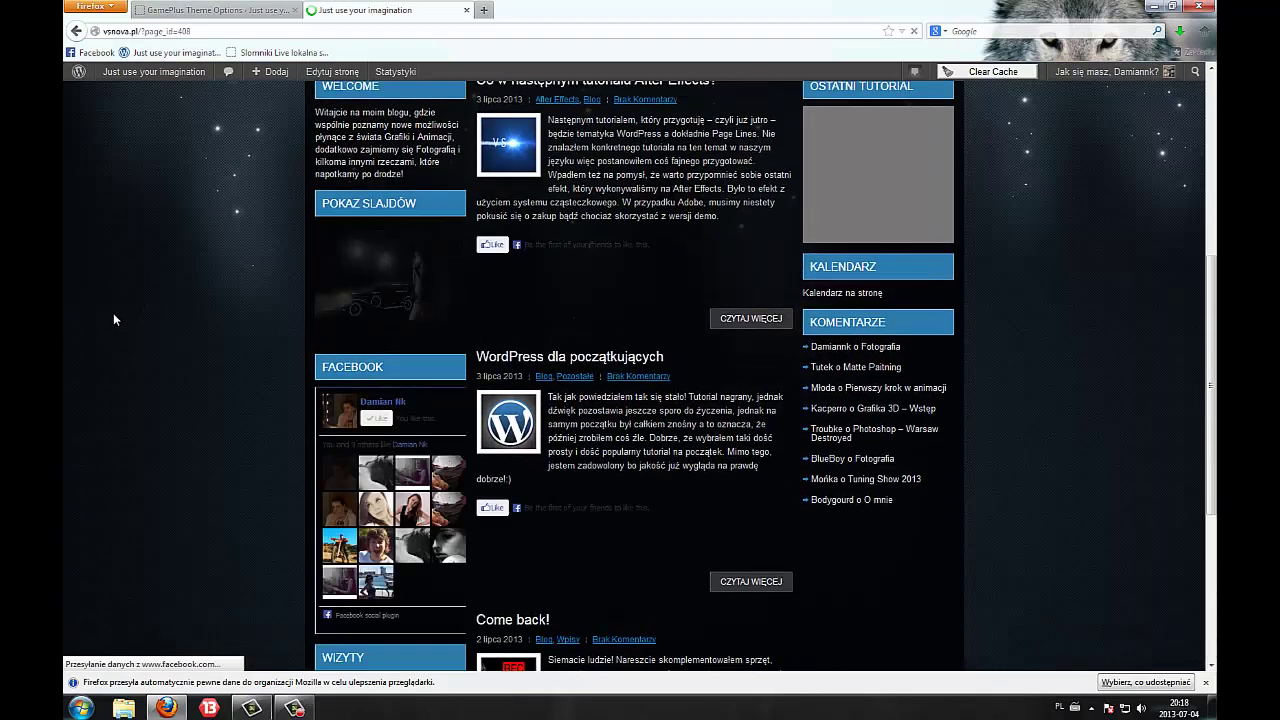
{"action": "scroll", "coordinate": [120, 314], "scroll_direction": "down", "scroll_amount": 3}
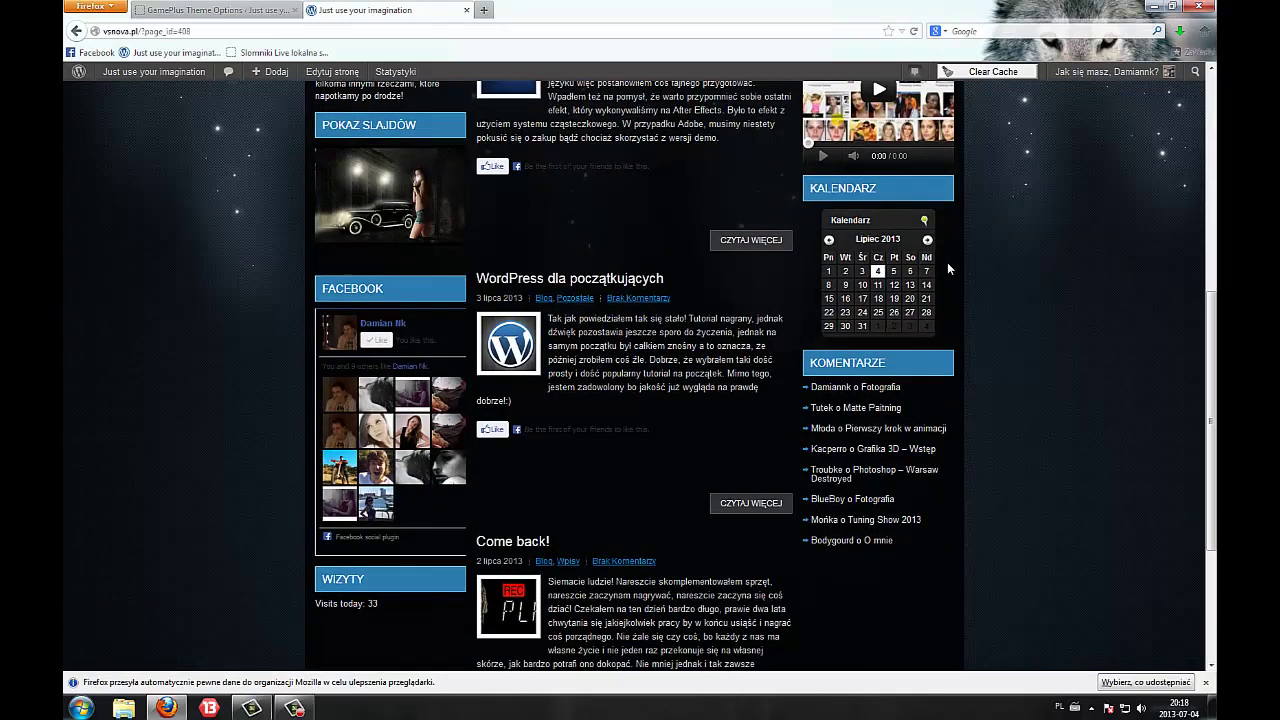
{"action": "left_click_drag", "start_coordinate": [817, 190], "coordinate": [942, 314]}
{"action": "left_click", "coordinate": [929, 318]}
Open the widget management page in the WordPress admin and load edodatki.pl in a new browser tab.
{"action": "left_click", "coordinate": [278, 9]}
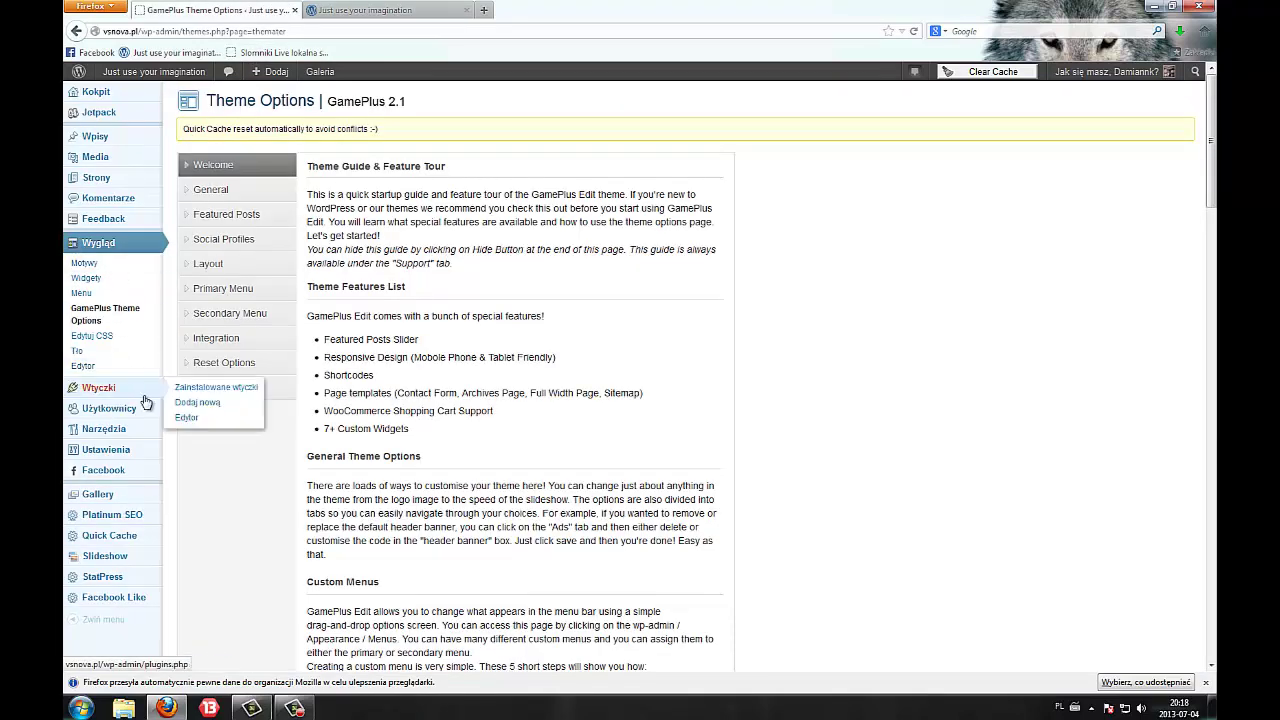
{"action": "left_click", "coordinate": [103, 283]}
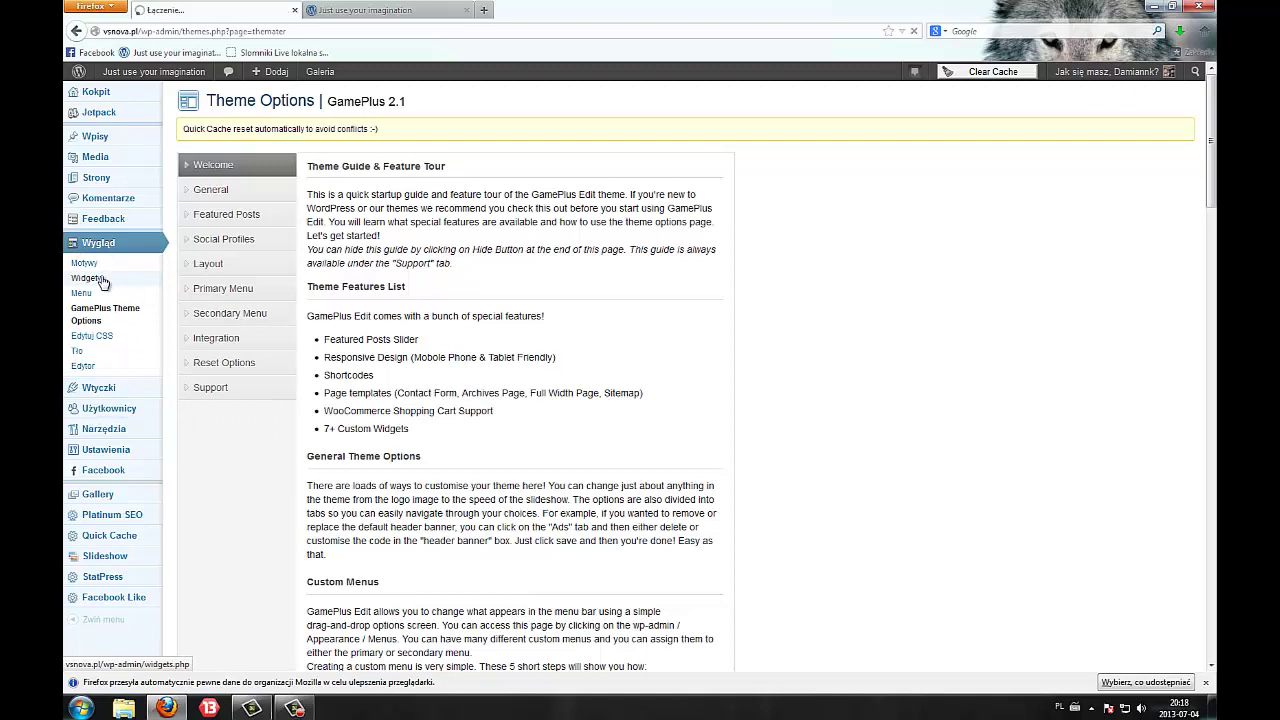
{"action": "left_click", "coordinate": [484, 10]}
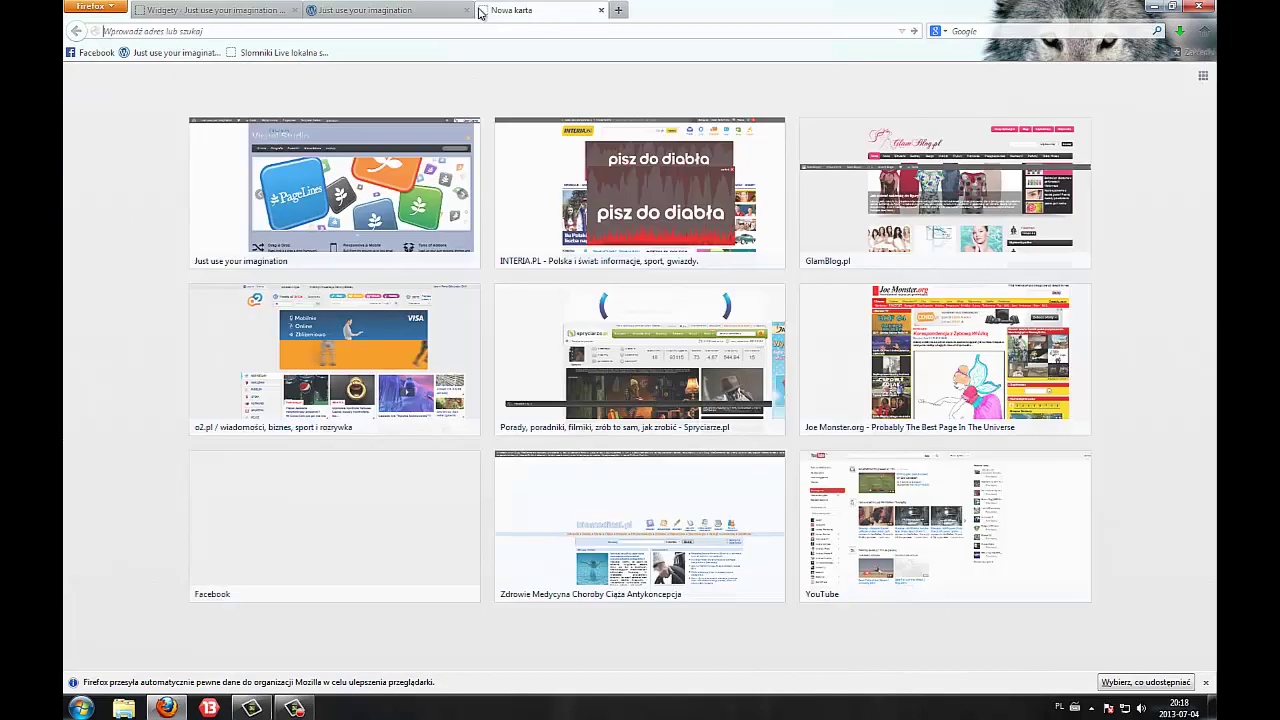
{"action": "type", "text": "edo"}
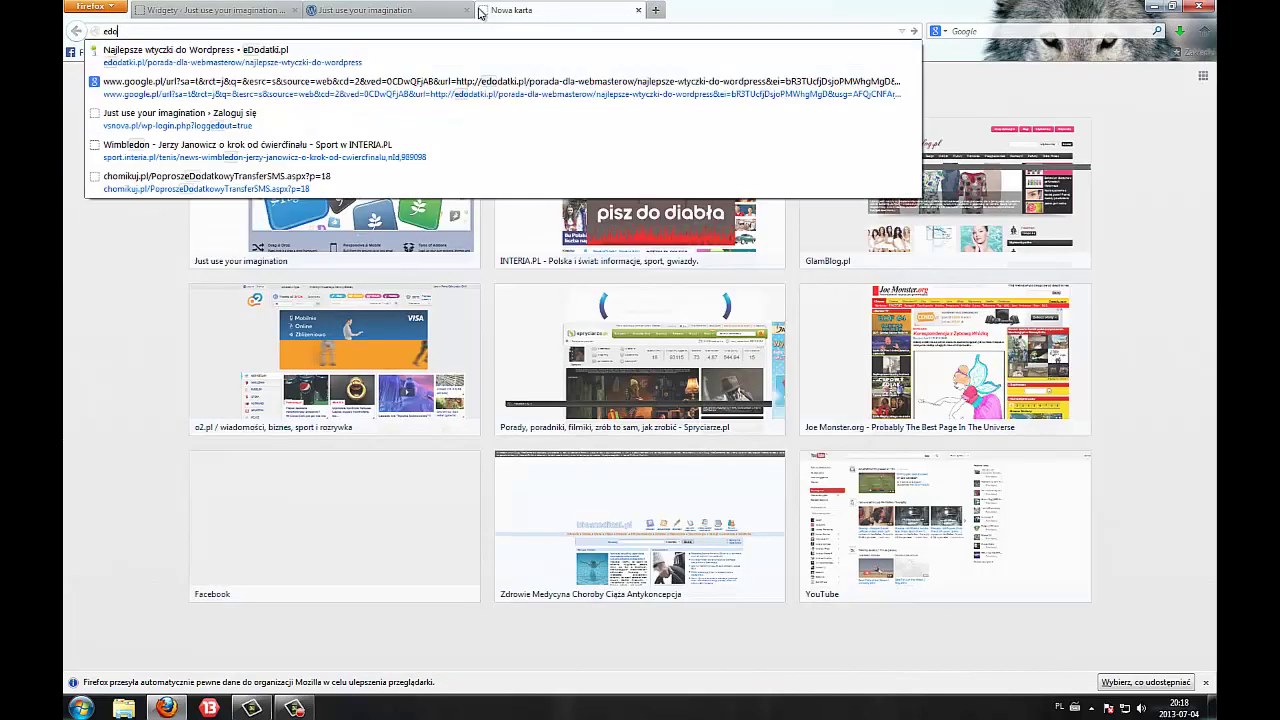
{"action": "type", "text": "datki.pl"}
{"action": "key", "text": "Return"}
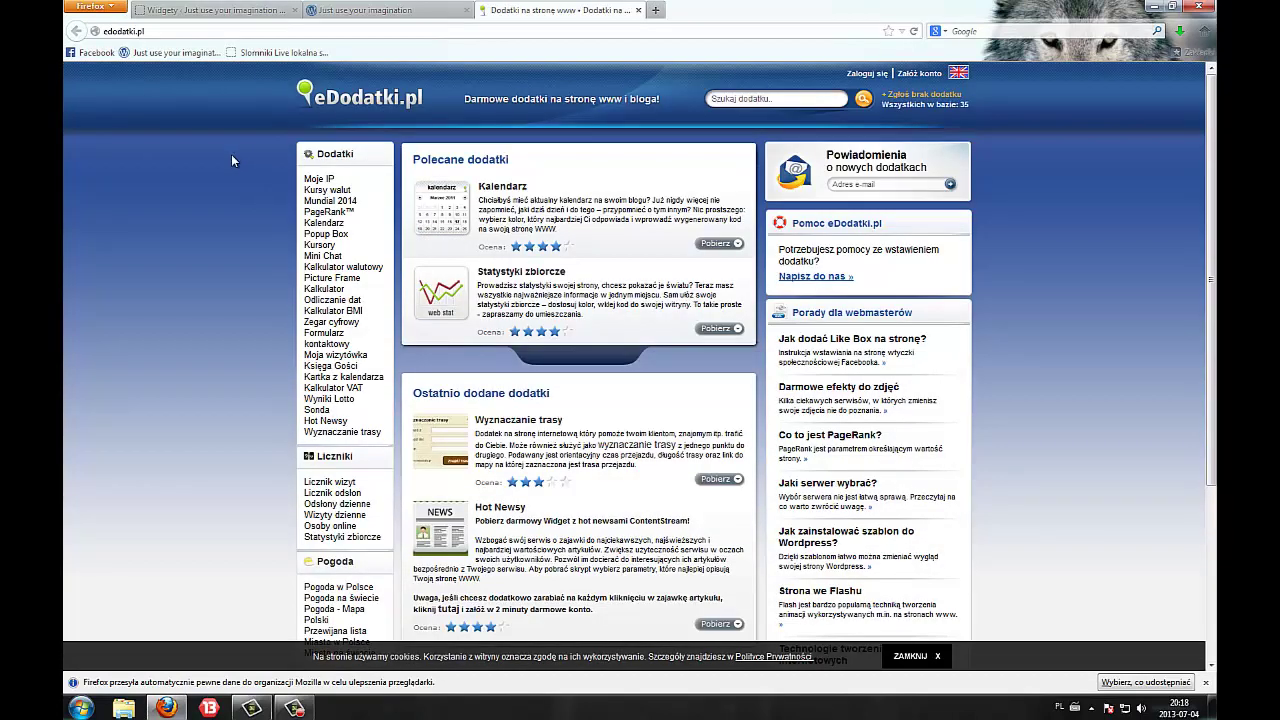
Open the Pogoda w Polsce weather add-on on eDodatki.pl and show its preview.
{"action": "scroll", "coordinate": [240, 425], "scroll_direction": "down", "scroll_amount": 3}
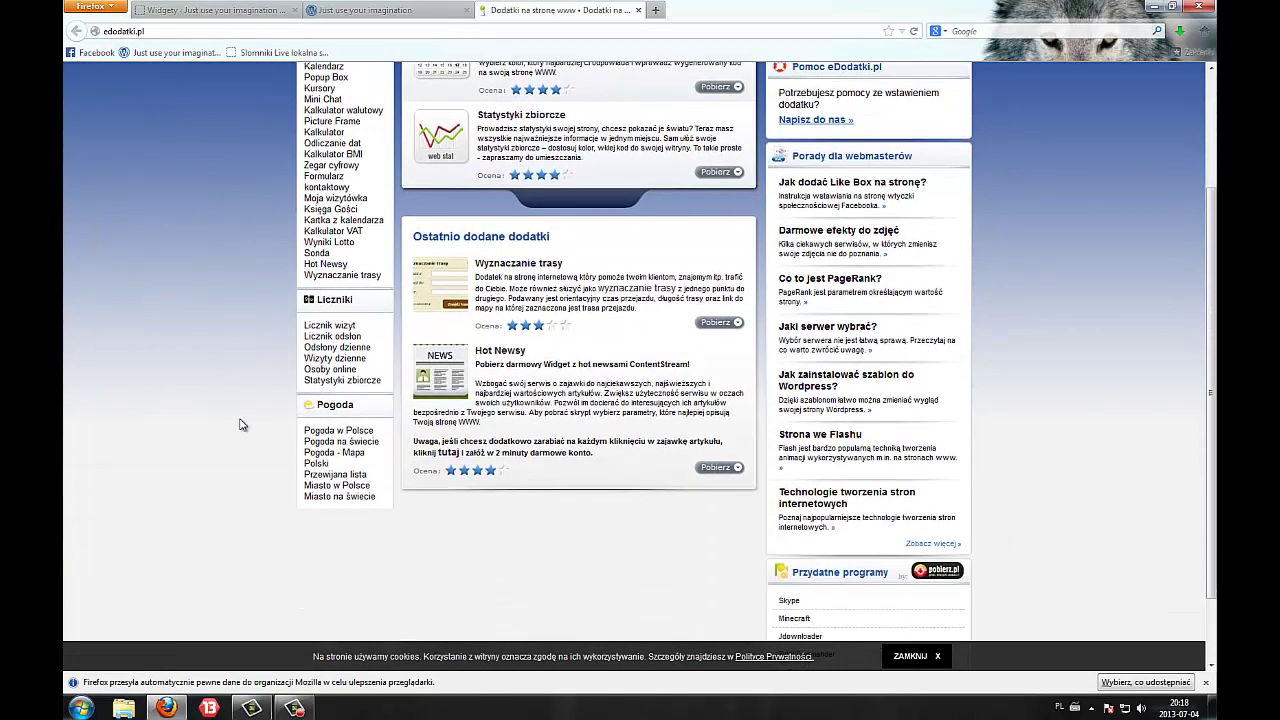
{"action": "left_click", "coordinate": [318, 431]}
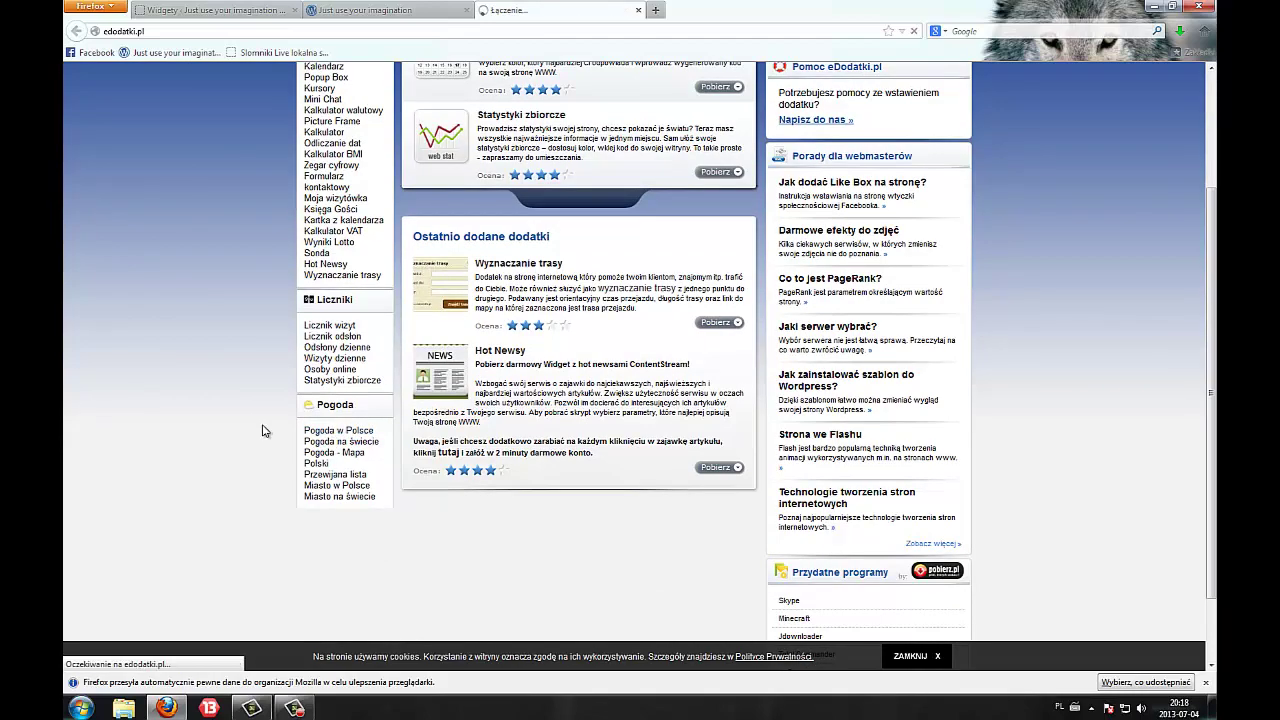
{"action": "scroll", "coordinate": [312, 434], "scroll_direction": "down", "scroll_amount": 4}
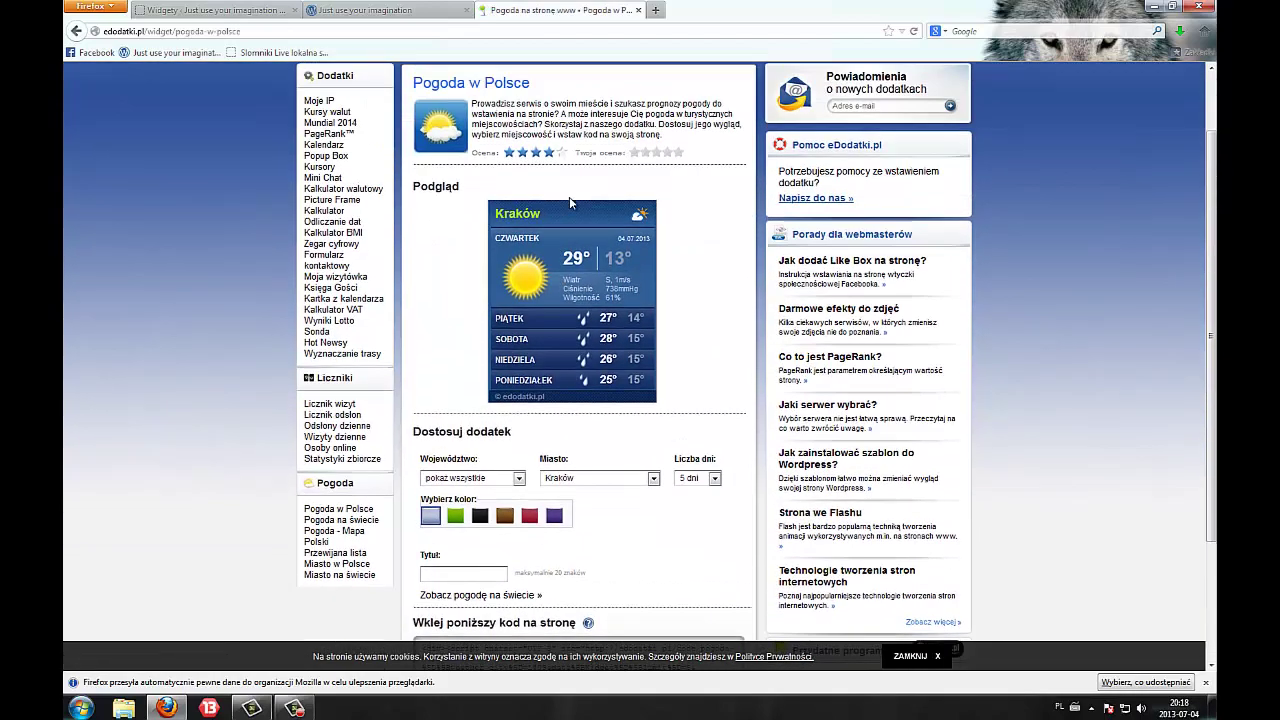
Configure the weather add-on for Małopolskie, Słomniki and 5 dni, with the black colour and the title Pogoda.
{"action": "scroll", "coordinate": [548, 337], "scroll_direction": "down", "scroll_amount": 2}
{"action": "scroll", "coordinate": [548, 337], "scroll_direction": "down", "scroll_amount": 1}
{"action": "left_click", "coordinate": [500, 321]}
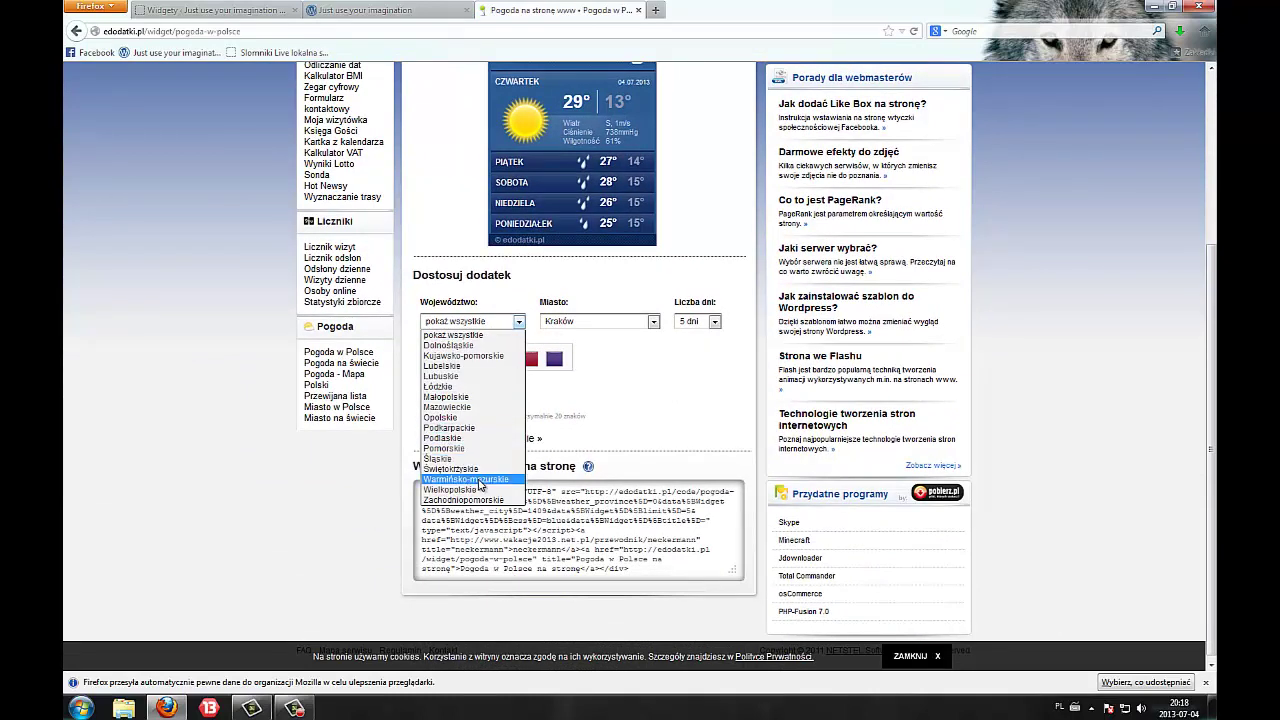
{"action": "left_click", "coordinate": [470, 397]}
{"action": "left_click", "coordinate": [578, 322]}
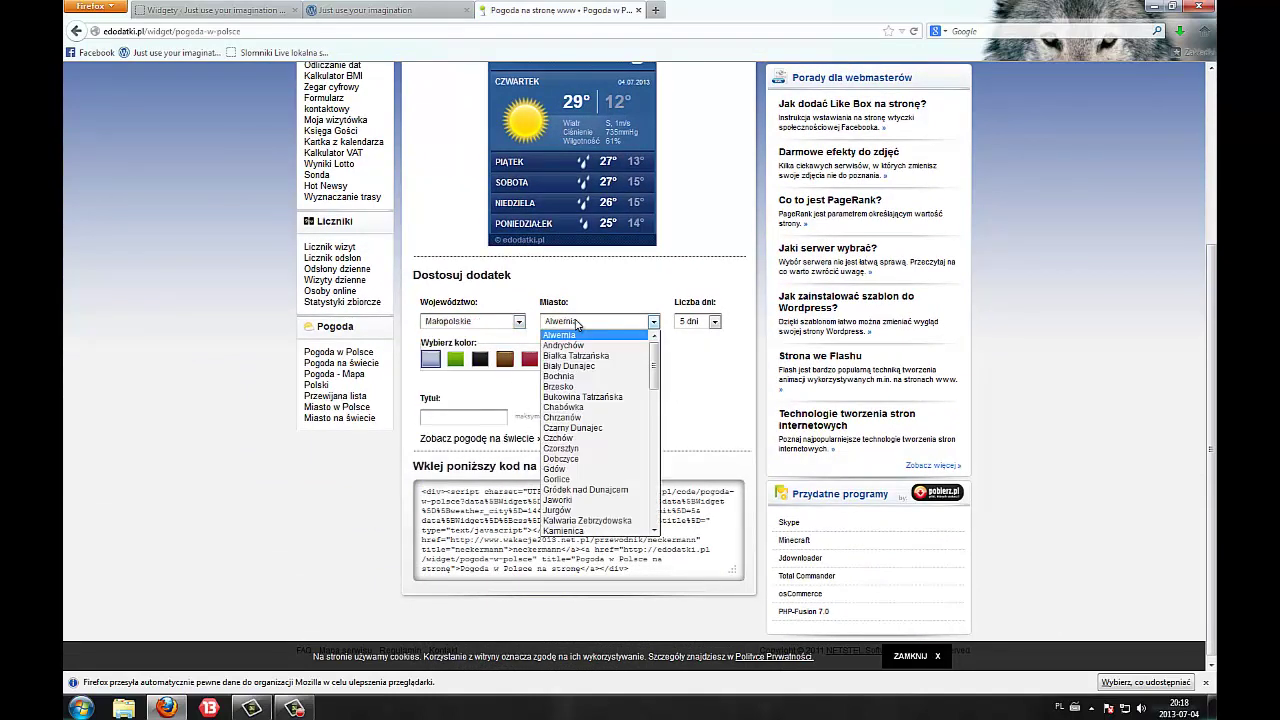
{"action": "scroll", "coordinate": [578, 424], "scroll_direction": "down", "scroll_amount": 3}
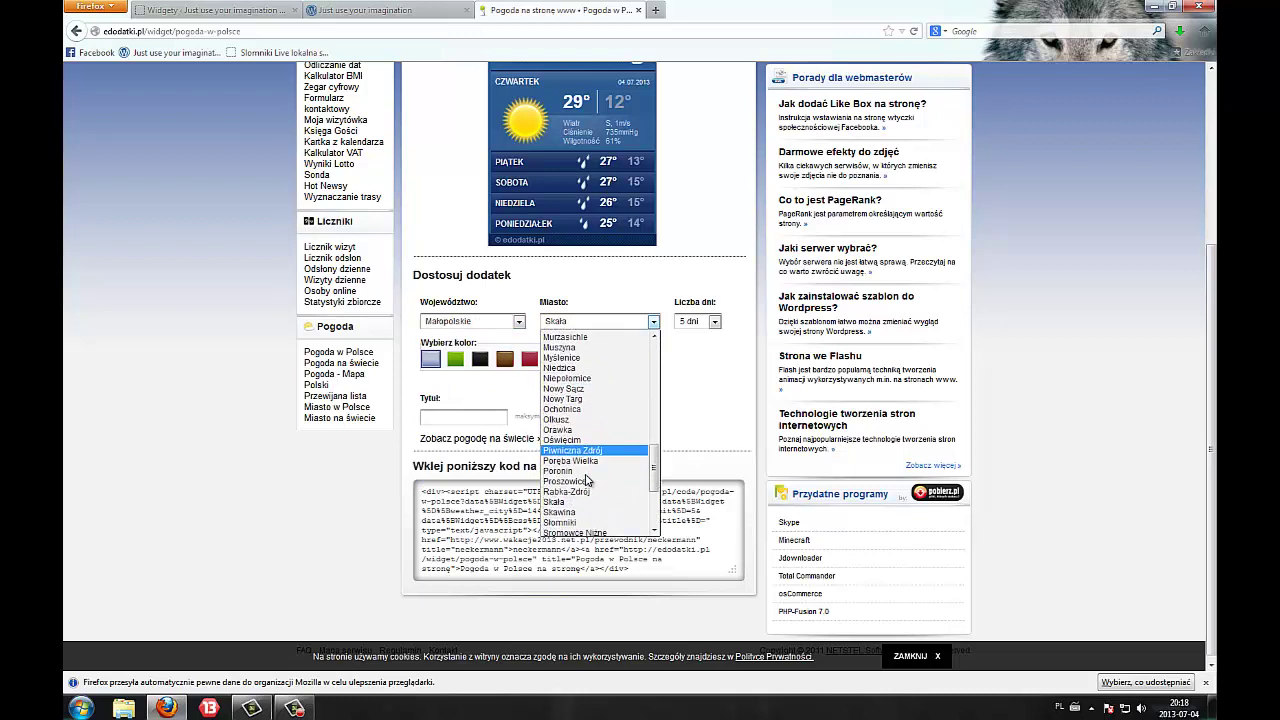
{"action": "left_click", "coordinate": [566, 526]}
{"action": "left_click", "coordinate": [713, 321]}
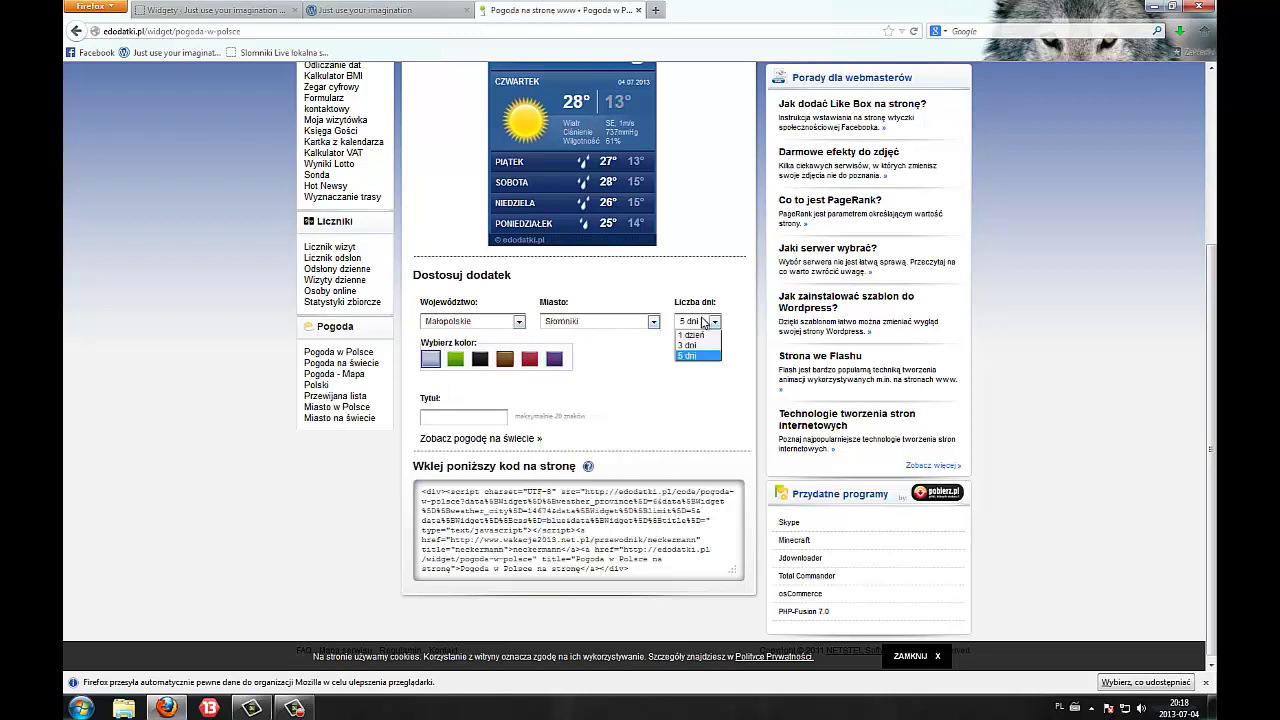
{"action": "left_click", "coordinate": [688, 355]}
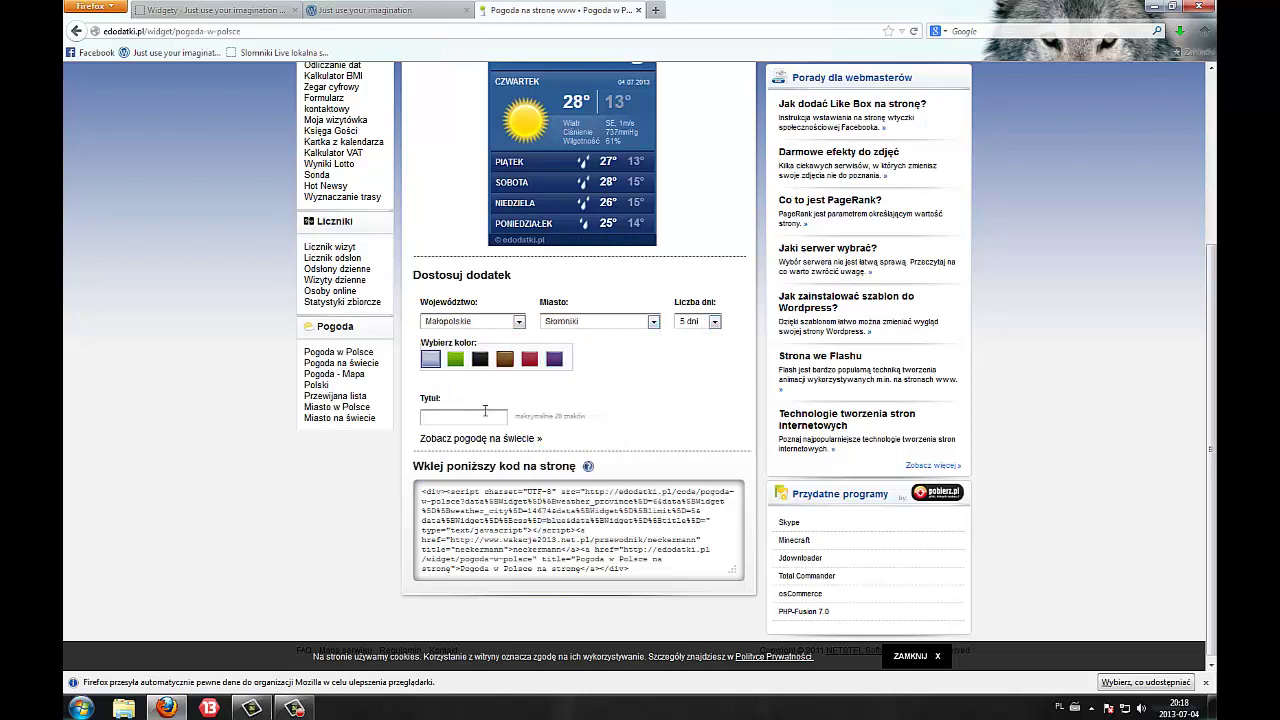
{"action": "left_click", "coordinate": [480, 358]}
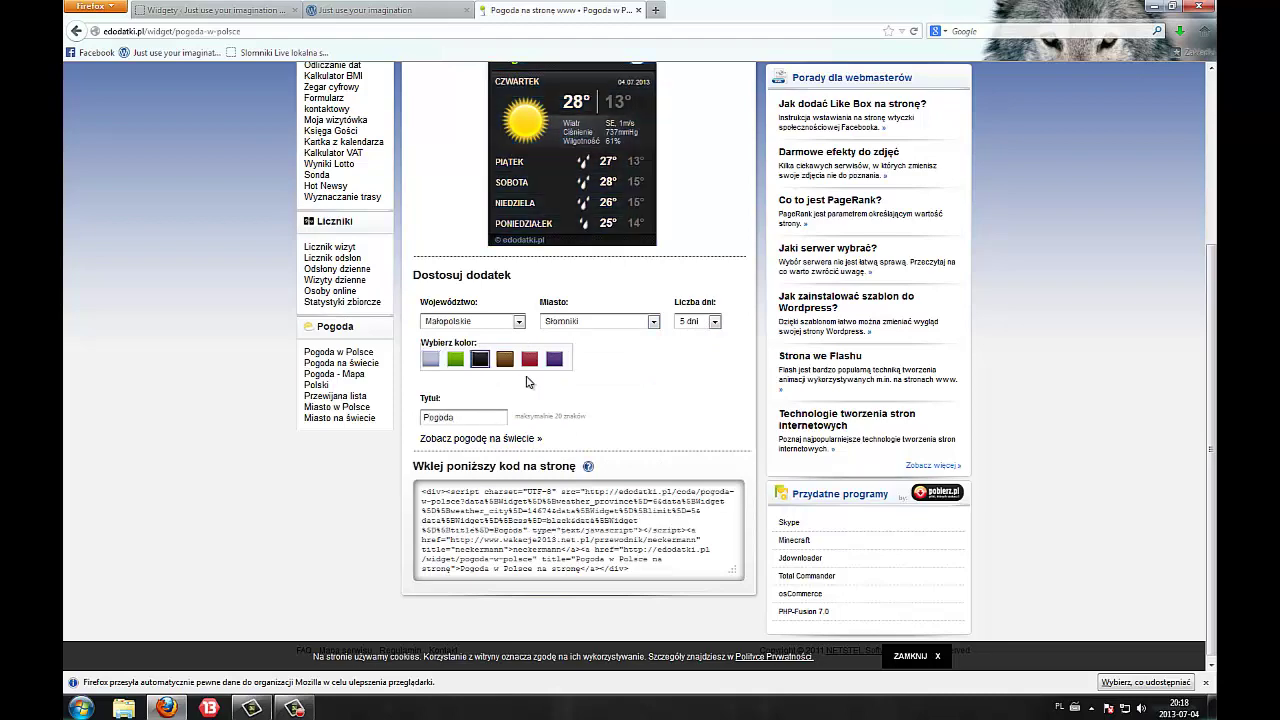
Copy the complete embed code generated for the weather add-on.
{"action": "scroll", "coordinate": [554, 395], "scroll_direction": "down", "scroll_amount": 1}
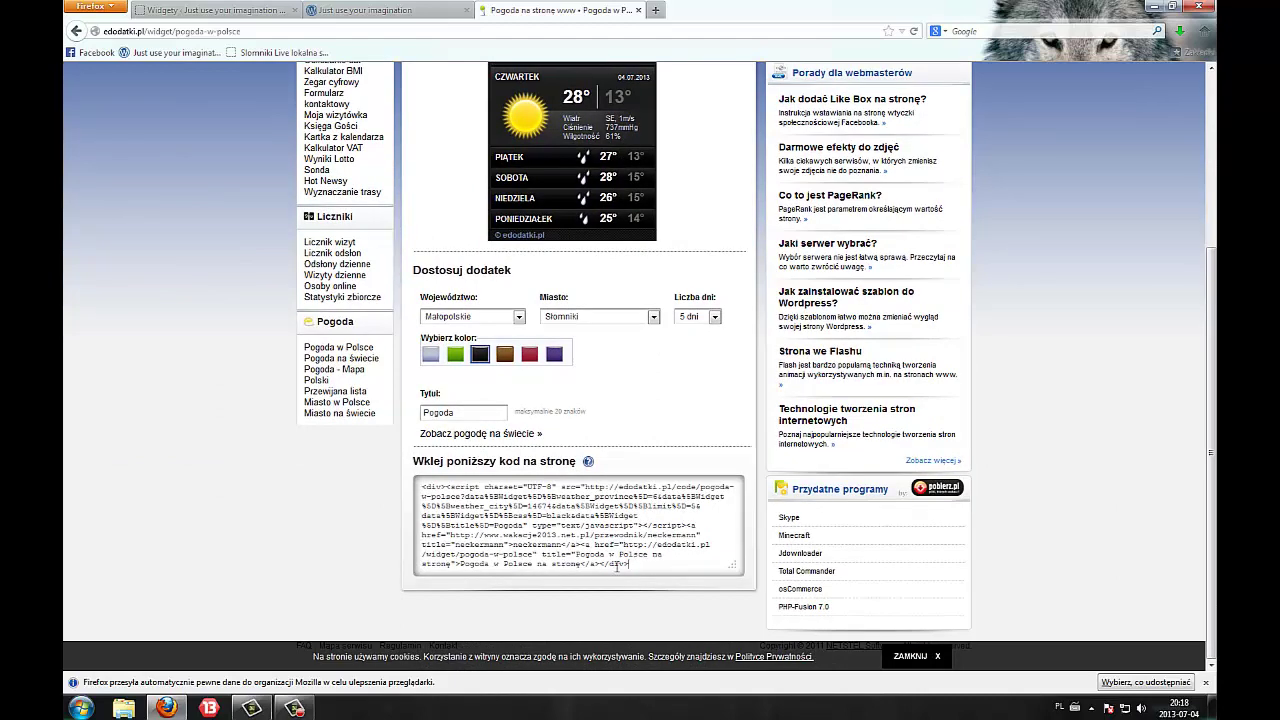
{"action": "left_click_drag", "start_coordinate": [617, 566], "coordinate": [401, 477]}
{"action": "scroll", "coordinate": [395, 470], "scroll_direction": "up", "scroll_amount": 5}
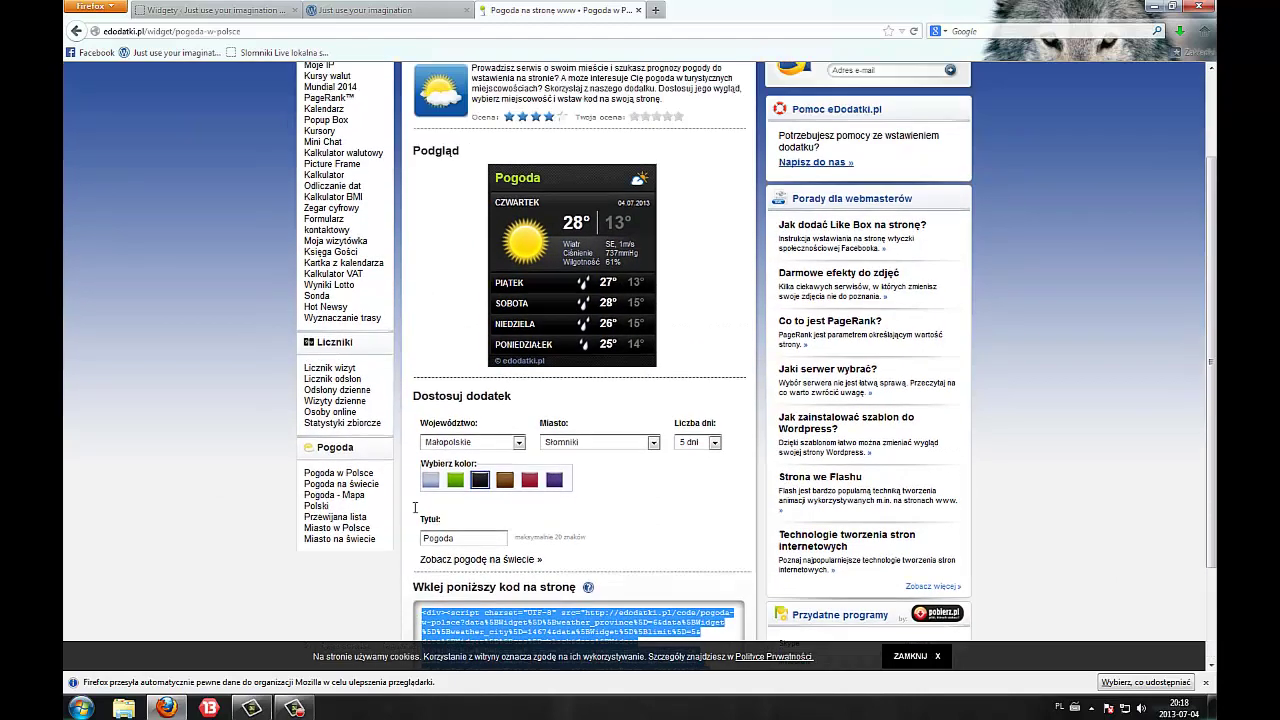
Add a Tekst widget at the end of the Pierwotna Zakładka sidebar, paste the weather embed code into it and save.
{"action": "left_click", "coordinate": [265, 8]}
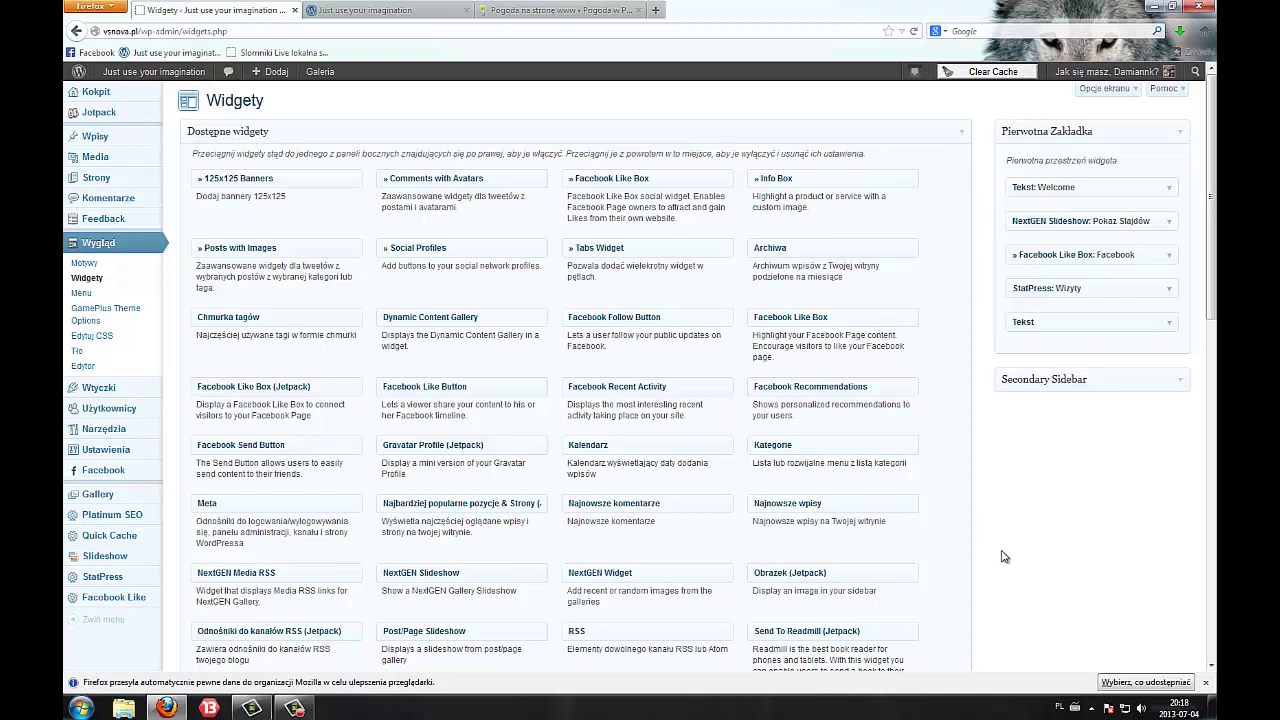
{"action": "scroll", "coordinate": [1004, 556], "scroll_direction": "down", "scroll_amount": 2}
{"action": "scroll", "coordinate": [890, 600], "scroll_direction": "down", "scroll_amount": 2}
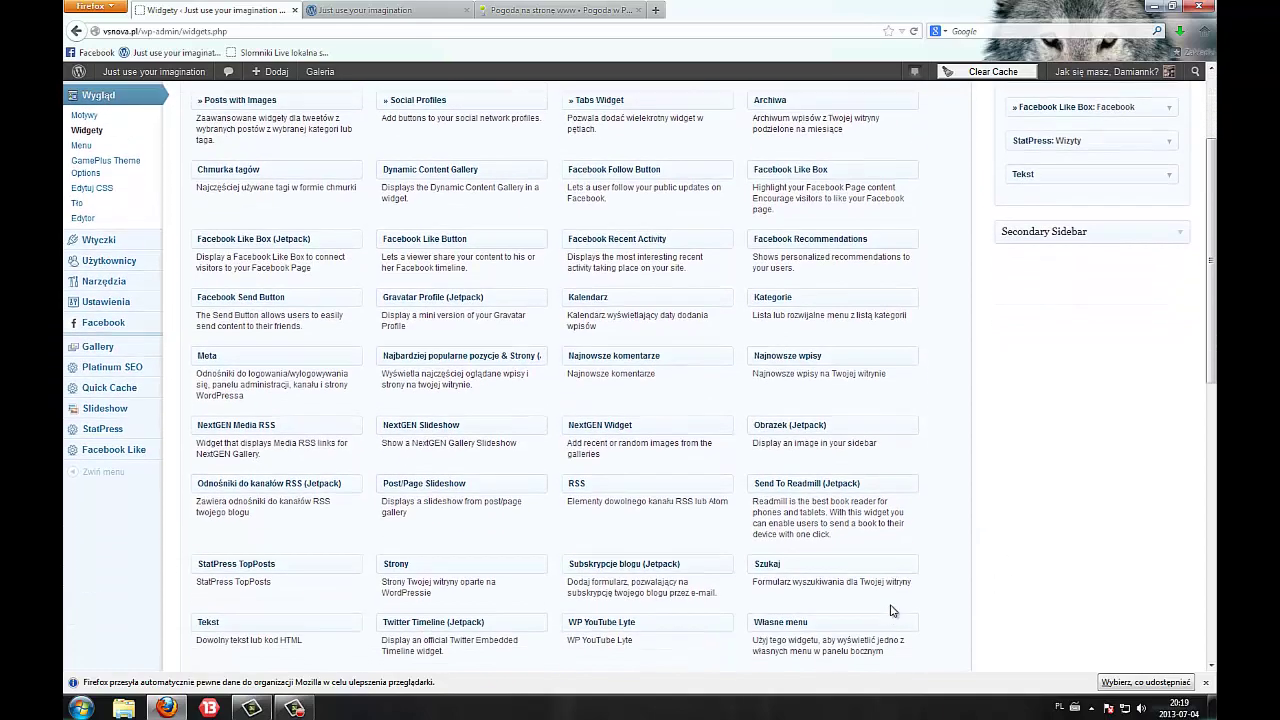
{"action": "left_click_drag", "start_coordinate": [255, 610], "coordinate": [1040, 200]}
{"action": "left_click", "coordinate": [1017, 375]}
{"action": "type", "text": "<div><script charset=\"UTF-8\" src=\"http://edodatki.pl/code/pogoda-w-polsce?data%5BWidget%5D%5Bweather_province%5D=6&data%5BWidget%5D%5Bweather_city%5D=14574&data%5BWidget%5D%5Blimit%5D=5&data%5BWidget%5D%5Bcss%5D=black&data%5BWidget%5D%5Btitle%5D=Pogoda\" type=\"text/javascript\"></script><a href=\"http://www.wakacje2013.net.pl/przewodnik-neckermann\" title=\"neckermann\">neckermann</a><a href=\"http://edodatki.pl/widget/pogoda-w-polsce\" title=\"Pogoda w Polsce na strone\">Pogoda w Polsce na strone</a></div>"}
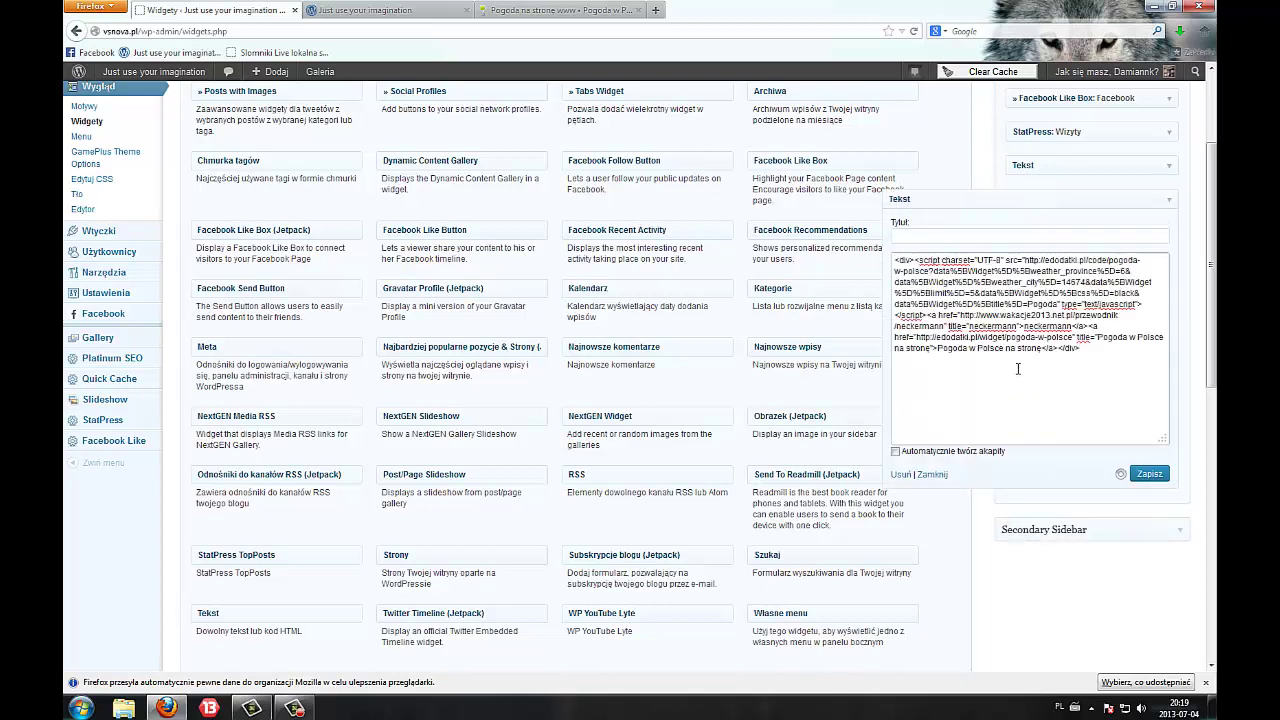
{"action": "left_click", "coordinate": [1148, 474]}
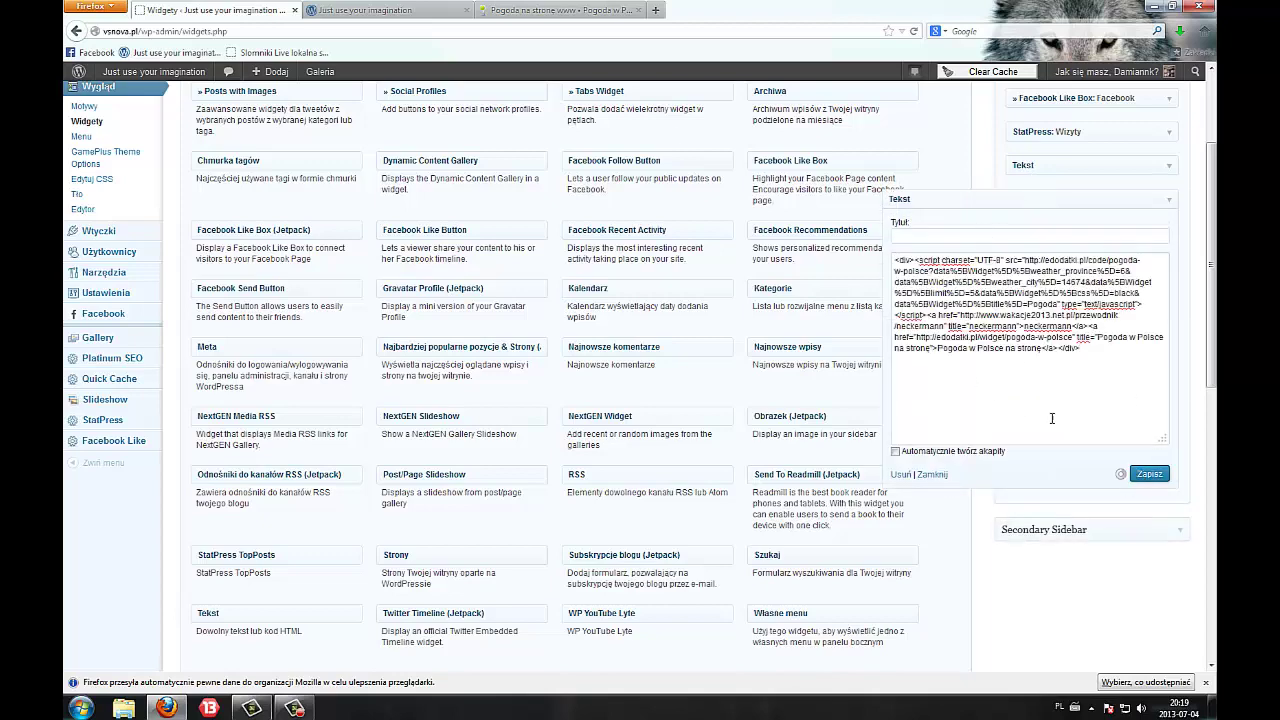
Reload the public blog page and check the sidebar for the weather widget.
{"action": "left_click", "coordinate": [365, 10]}
{"action": "left_click", "coordinate": [281, 170]}
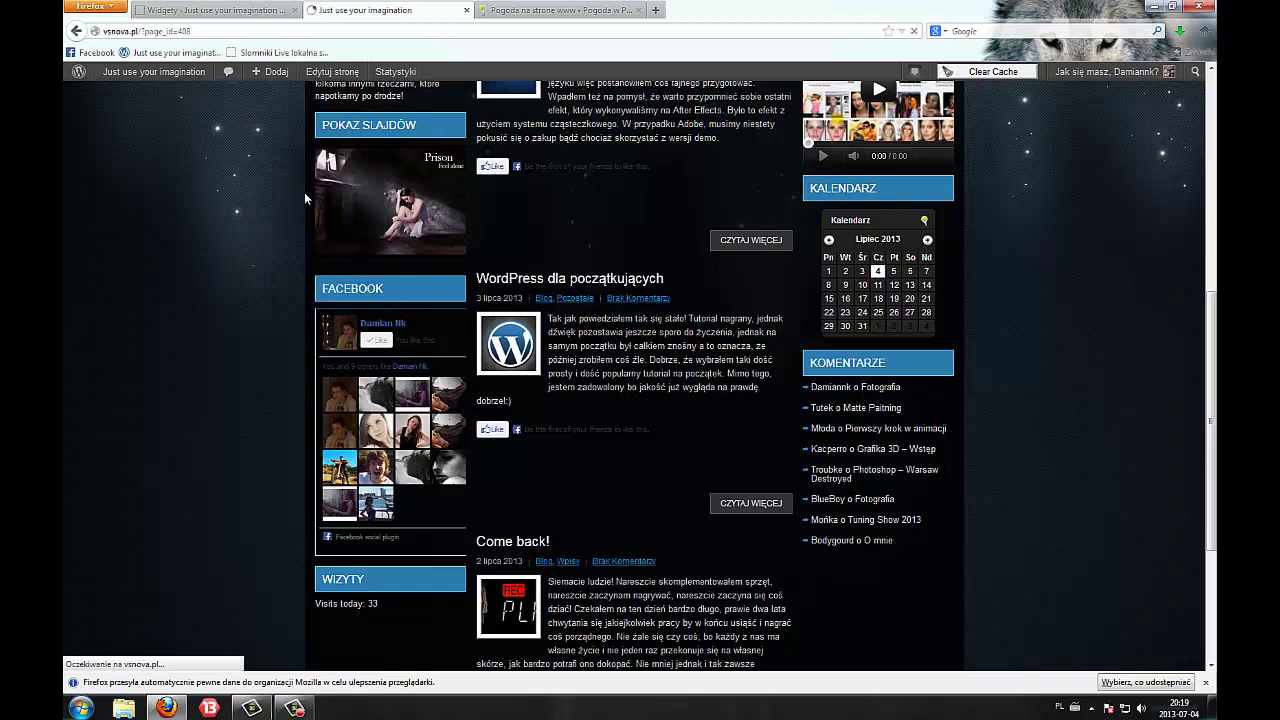
{"action": "scroll", "coordinate": [305, 200], "scroll_direction": "down", "scroll_amount": 10}
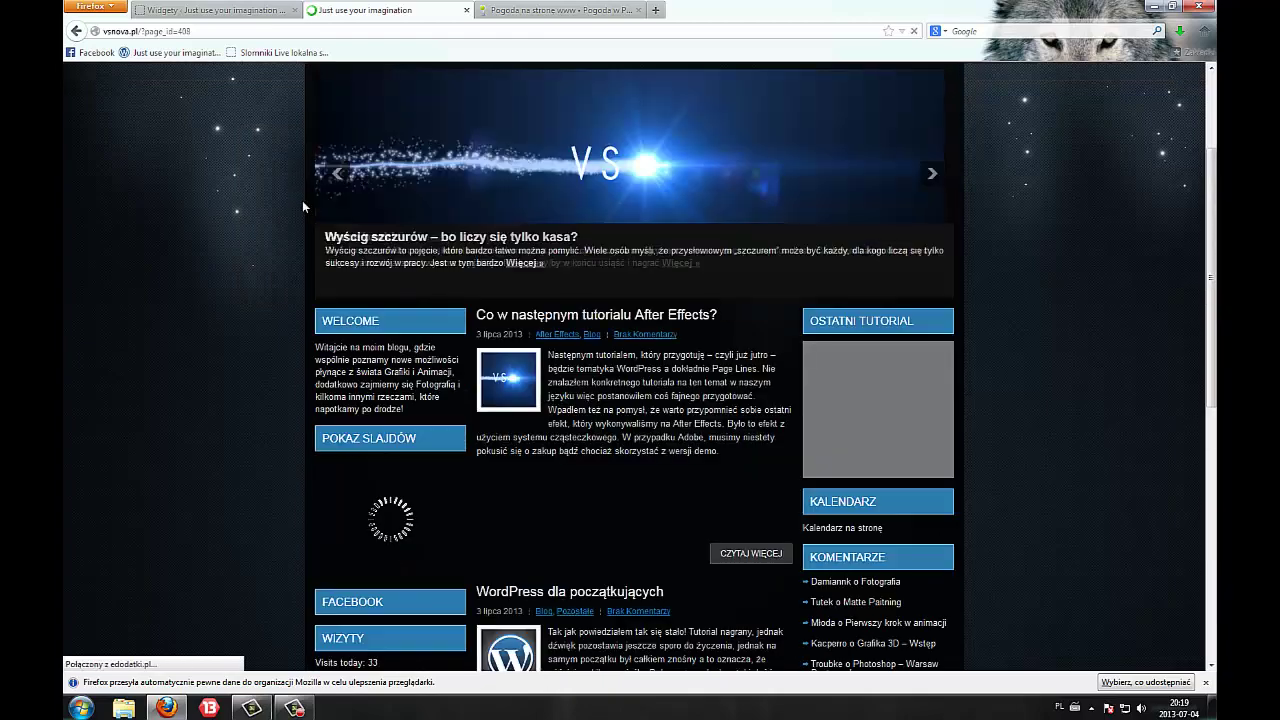